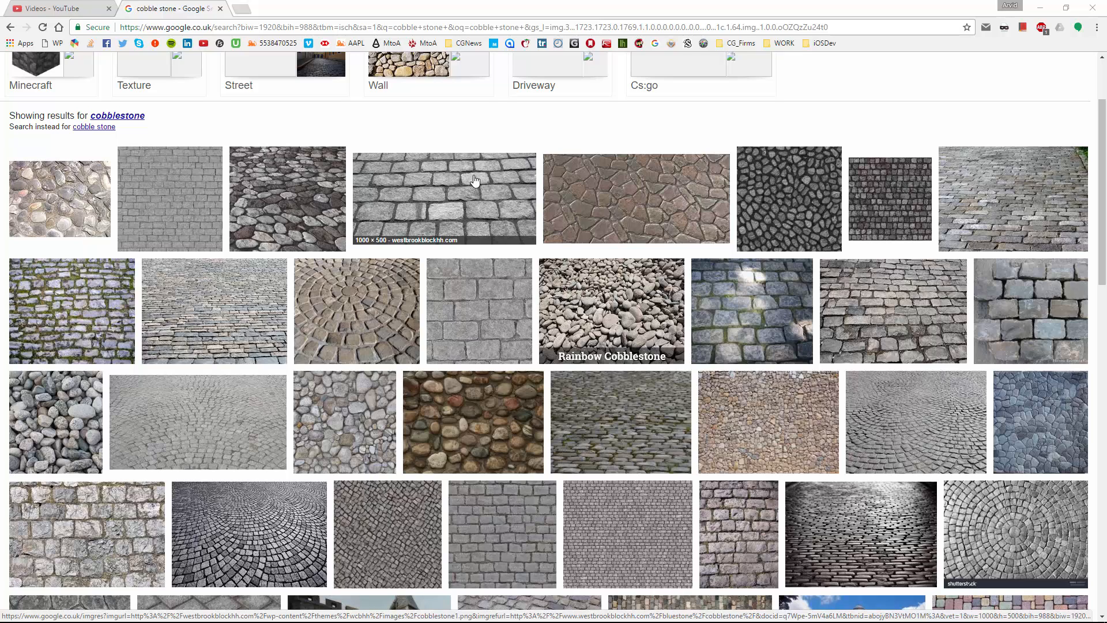
Step: Switch to Maya, create the polygon plane pPlane1, and open the Hypershade
mouse_move(162, 618)
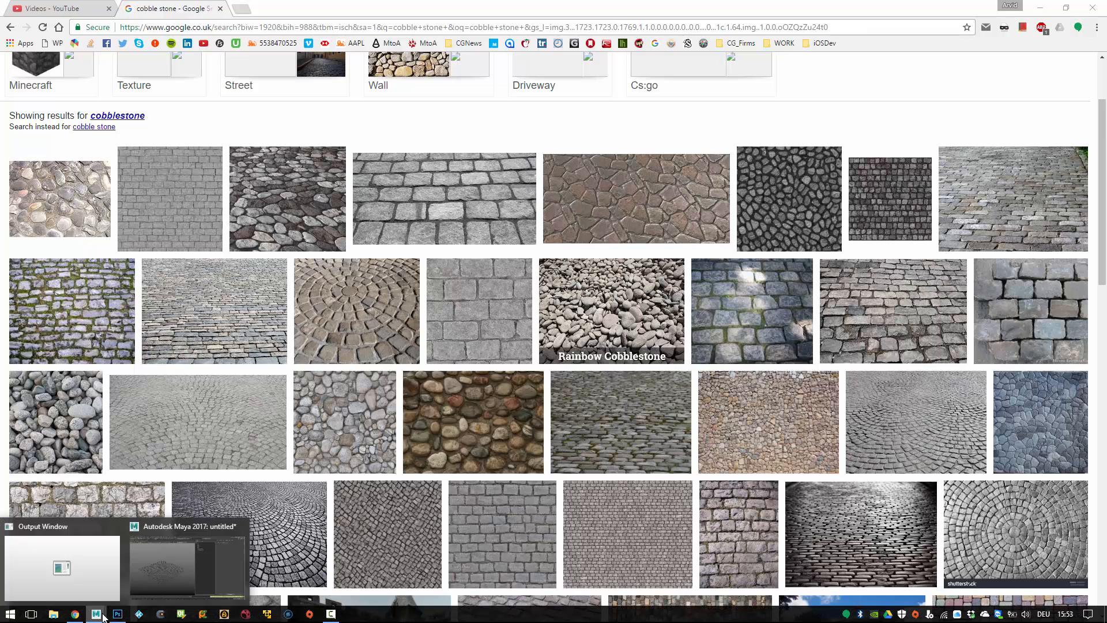
click(148, 570)
mouse_move(334, 278)
alt+mouse_down()
mouse_move(415, 284)
mouse_move(347, 276)
alt+mouse_up()
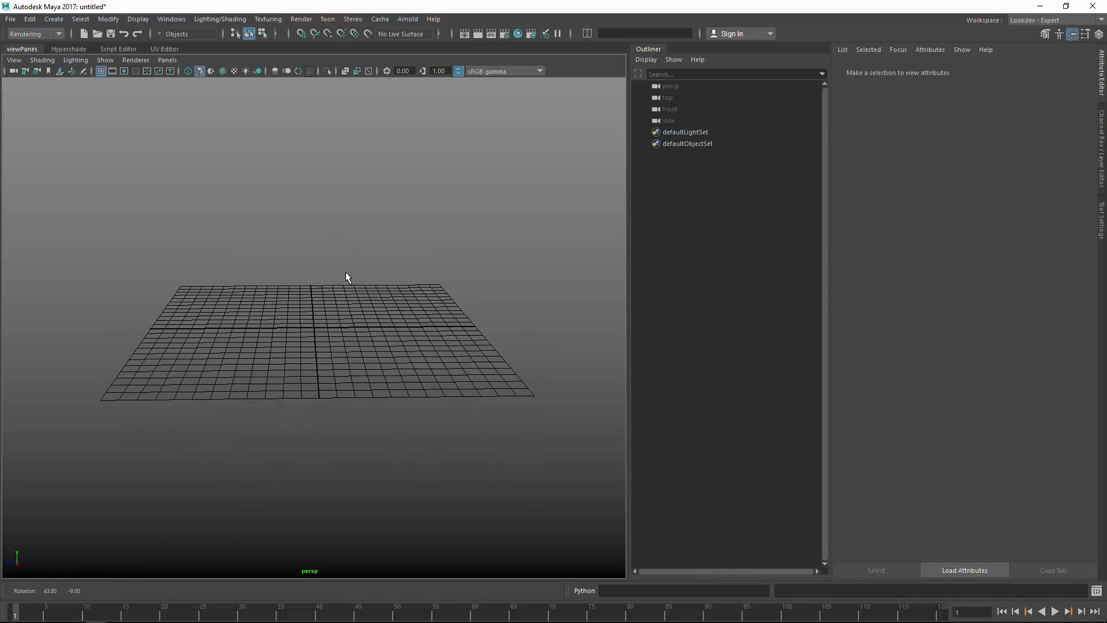
shift+right_click(291, 233)
shift+right_drag(247, 222, 184, 302)
alt+drag(184, 303, 305, 317)
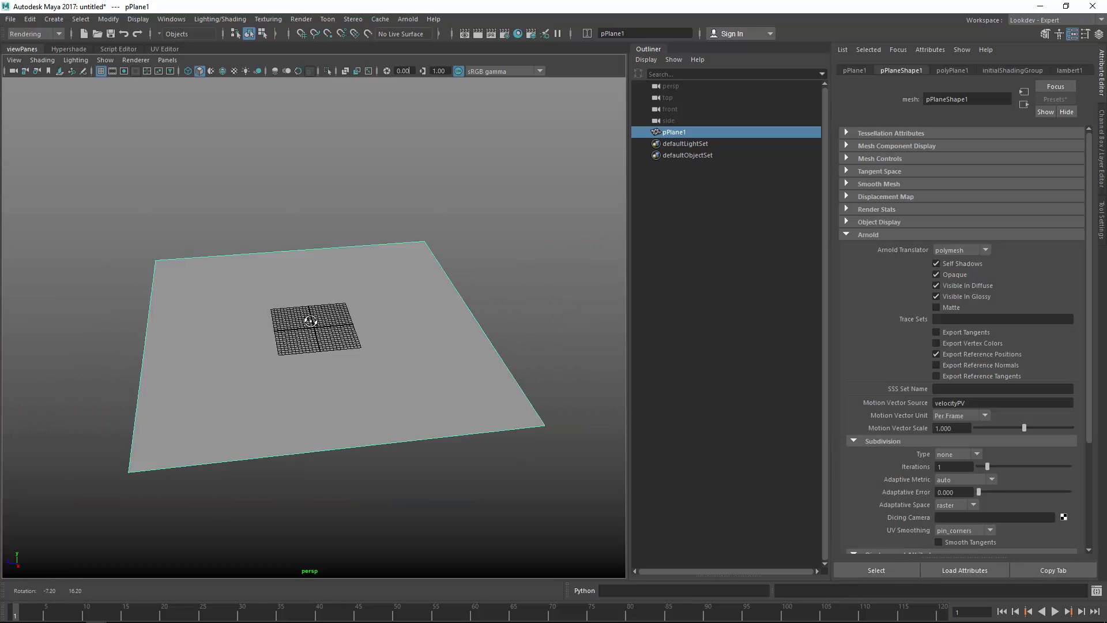
click(69, 50)
Step: Clear the Hypershade graph and create an alSurface shader node
click(73, 79)
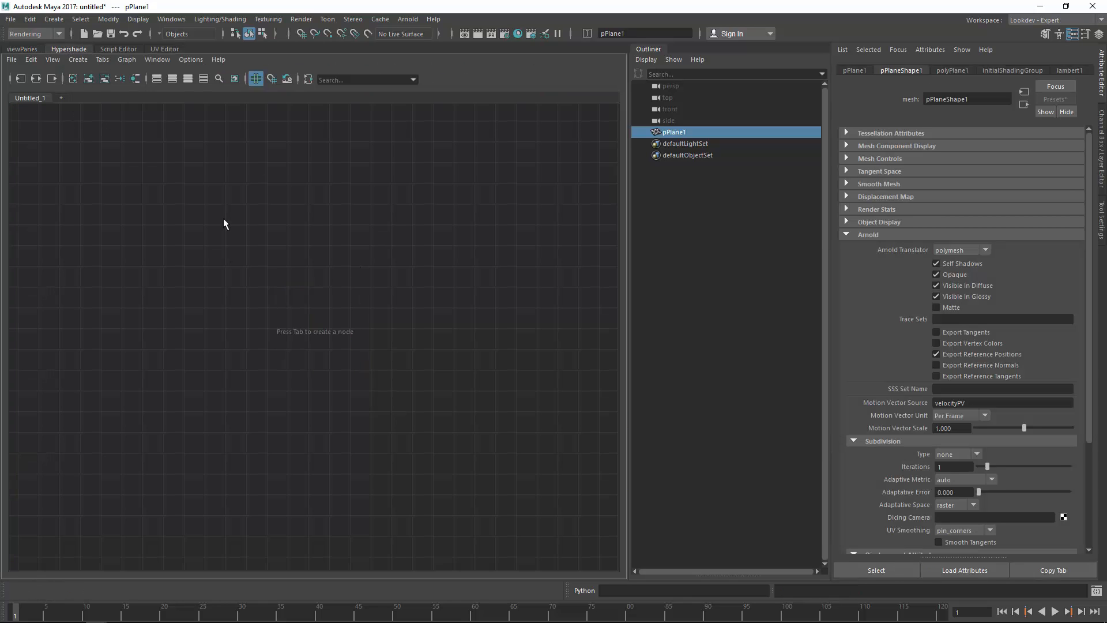
key(Tab)
text(alSurface)
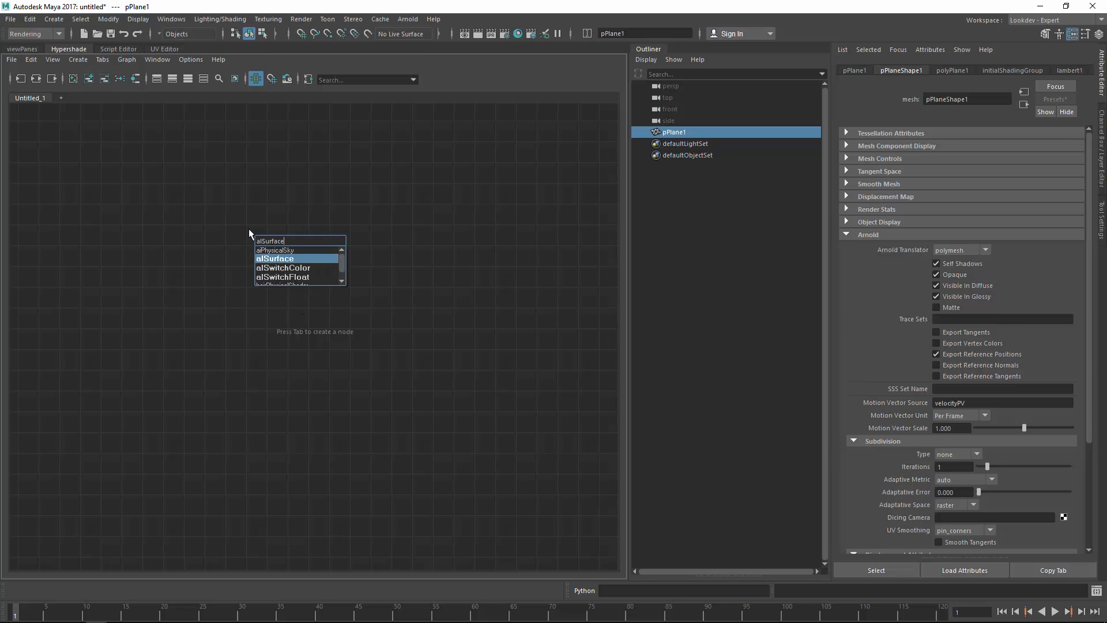
key(Return)
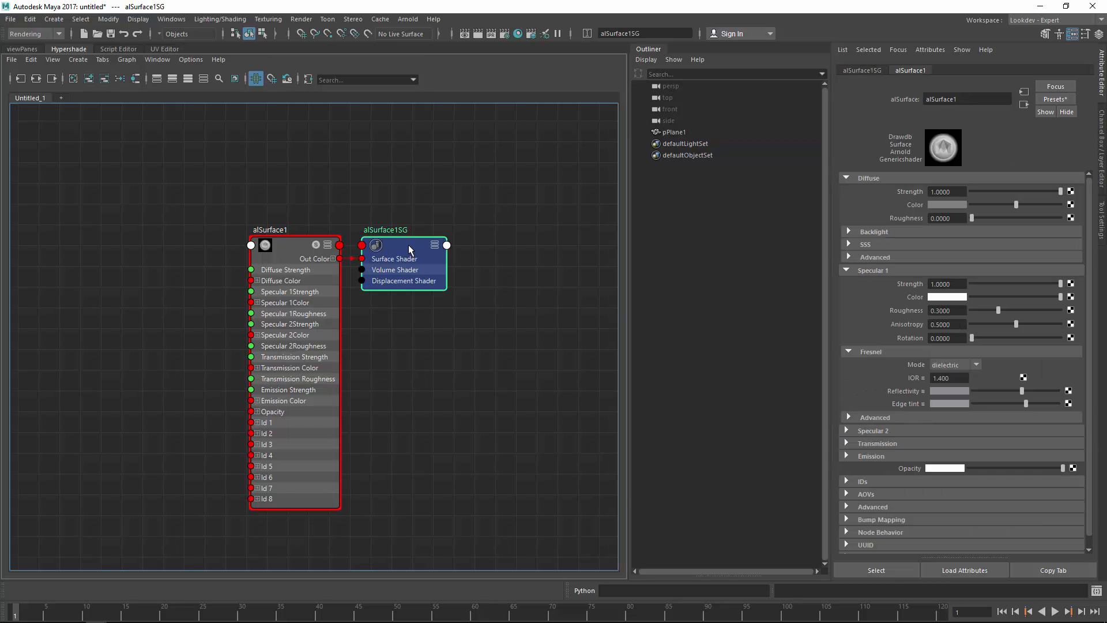
Step: Rename the alSurface1 shader to al_cobble
click(376, 192)
click(295, 261)
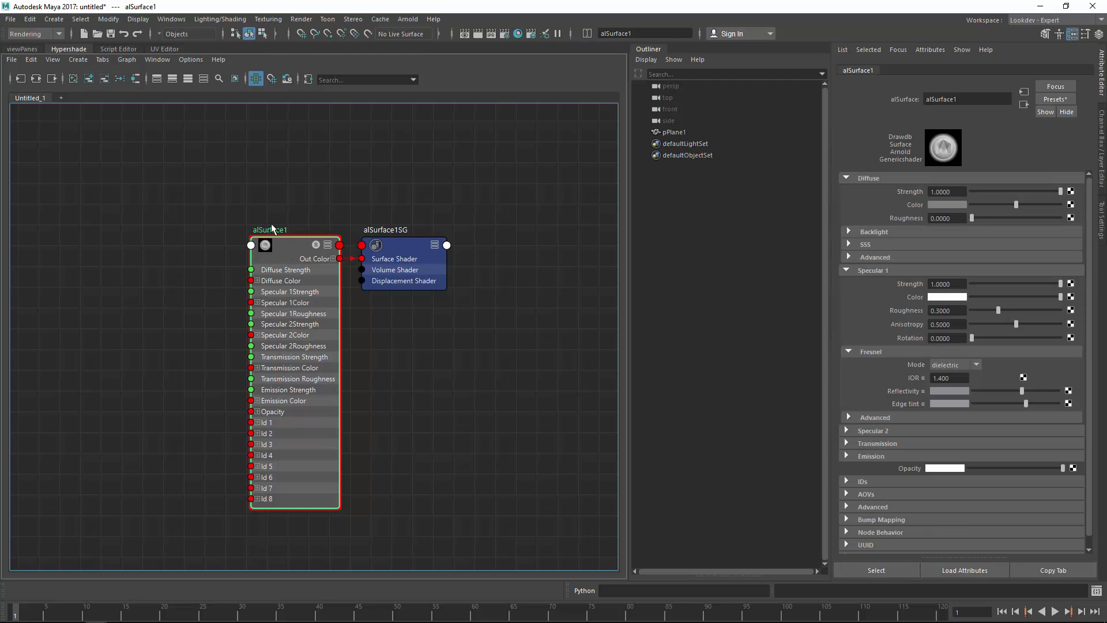
double_click(273, 229)
text(al_cobble)
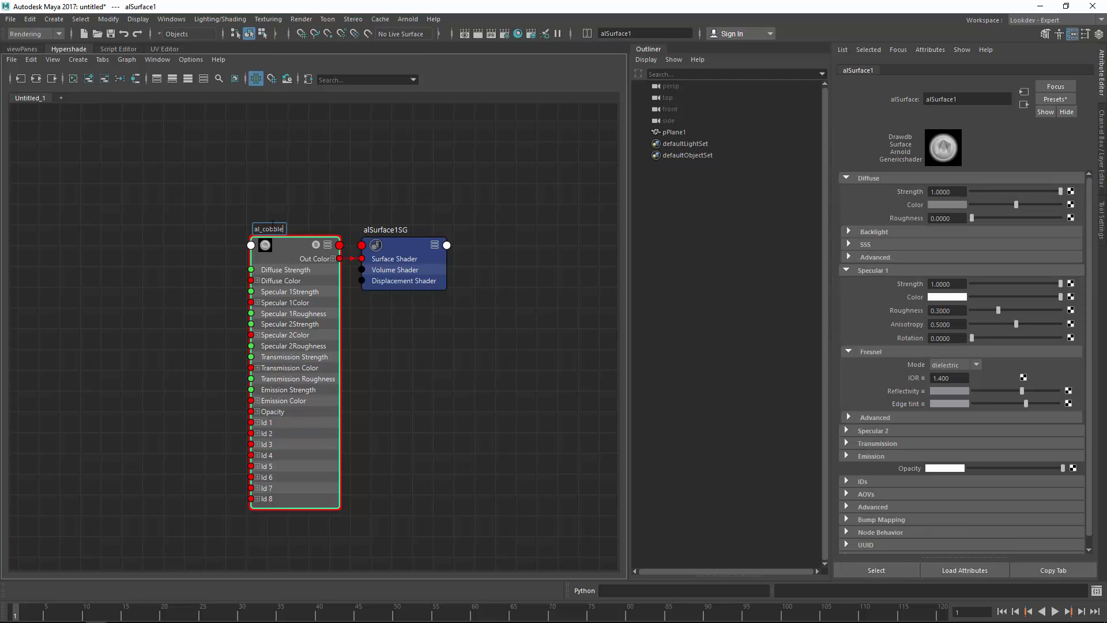
key(Return)
double_click(271, 228)
key(ctrl+c)
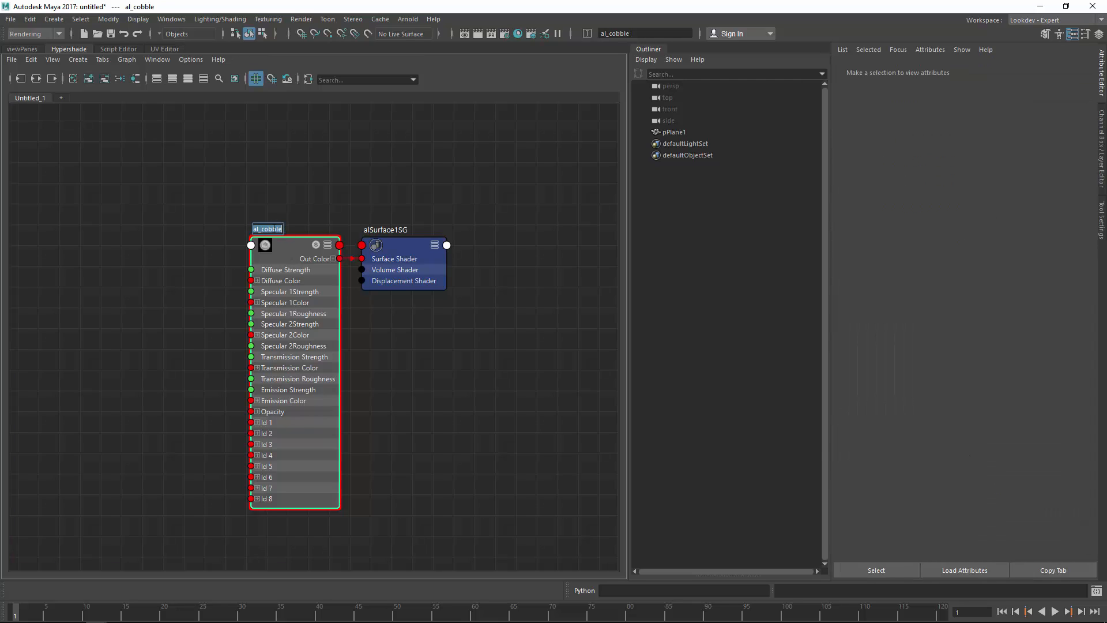
Step: Rename the shading group to al_cobbleSG
double_click(393, 231)
click(396, 229)
right_click(372, 227)
drag(396, 229, 356, 229)
click(394, 215)
double_click(395, 231)
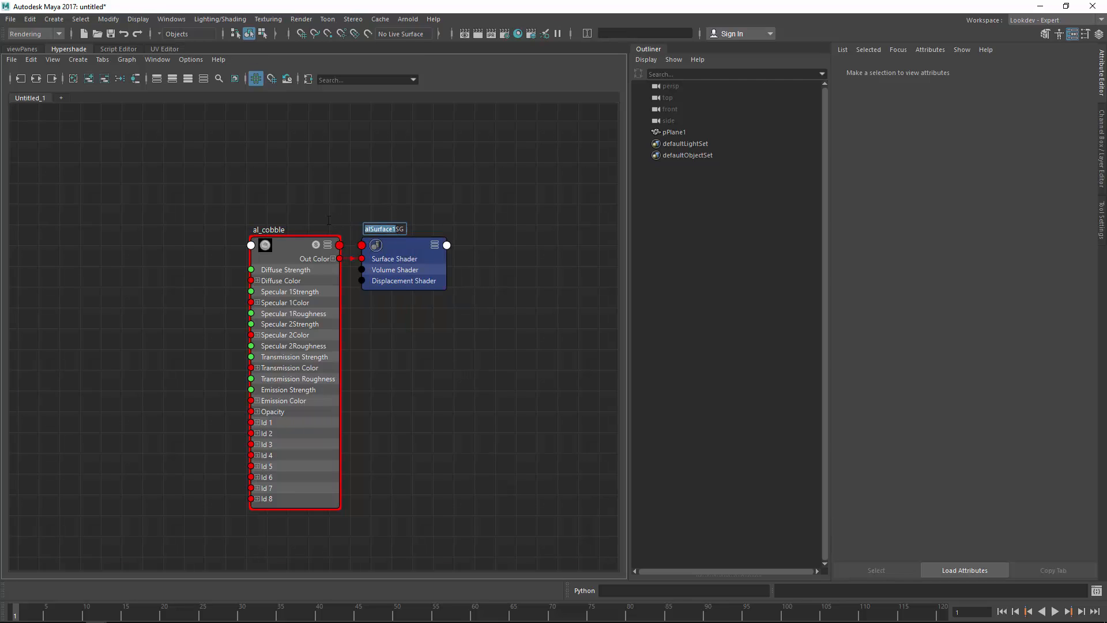
key(ctrl+v)
key(Return)
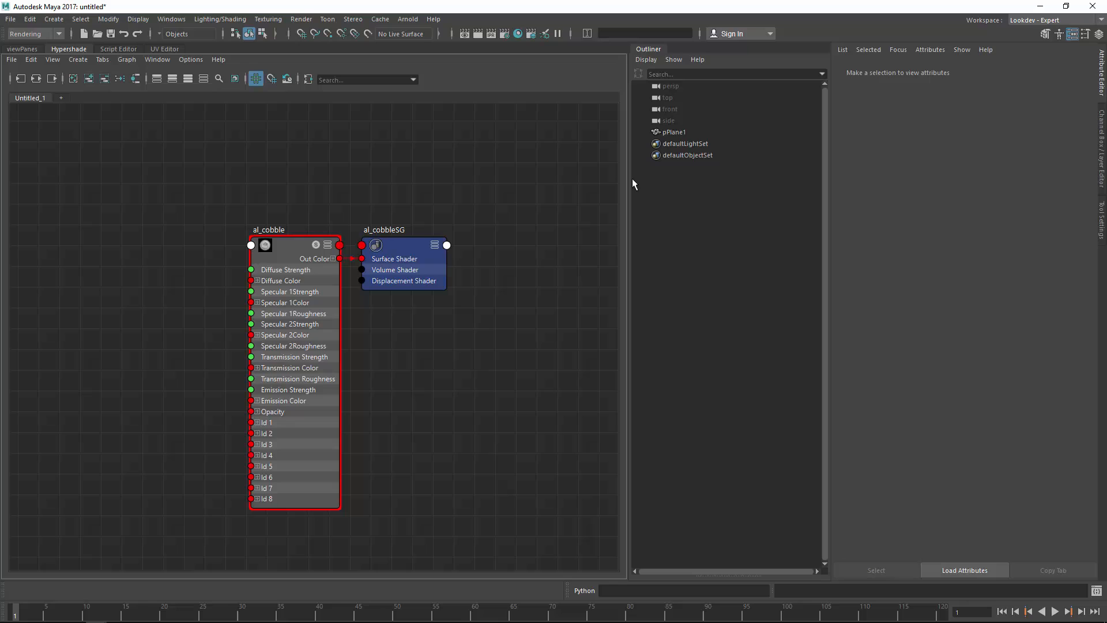
Step: Rename pPlane1 to cobble_floor and assign it the al_cobble shader
double_click(685, 133)
text(co)
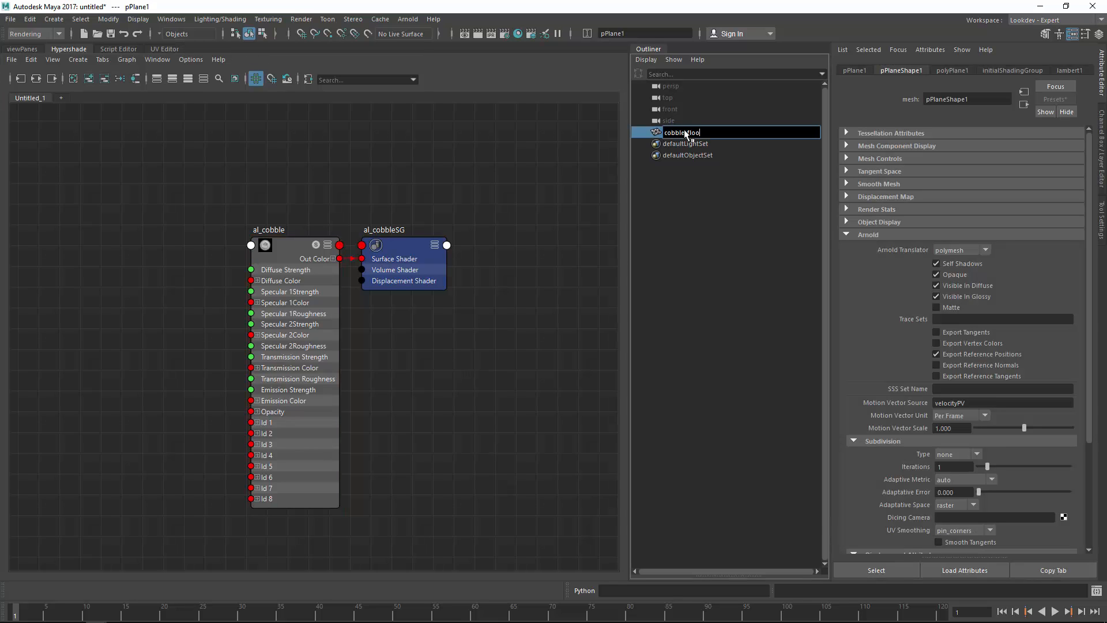
text(bble_floor)
key(Return)
click(769, 154)
click(734, 130)
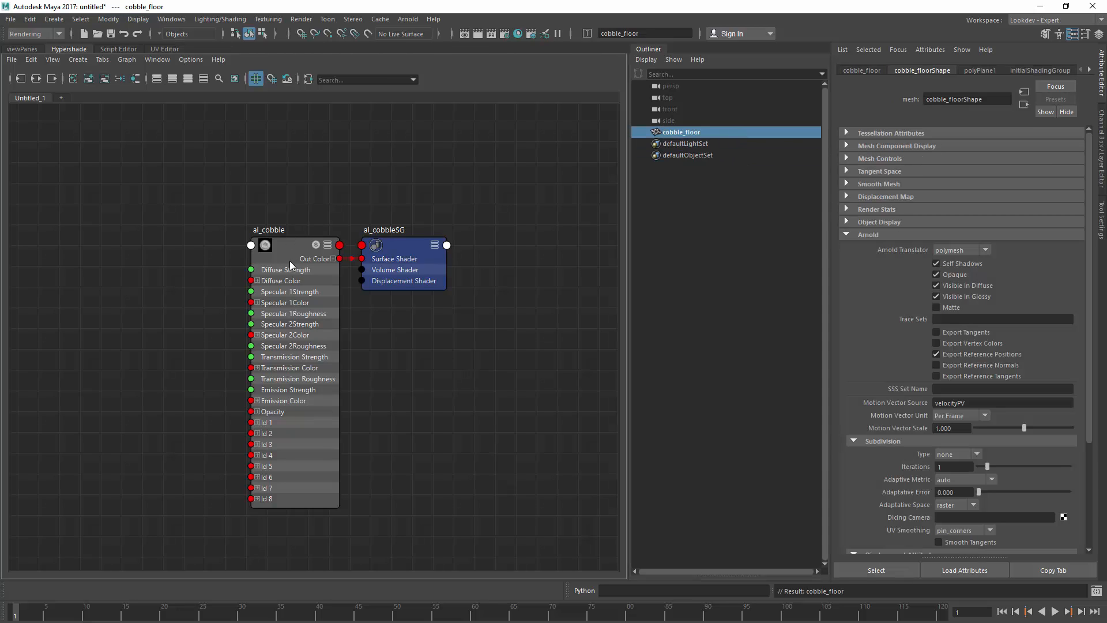
right_drag(286, 258, 282, 211)
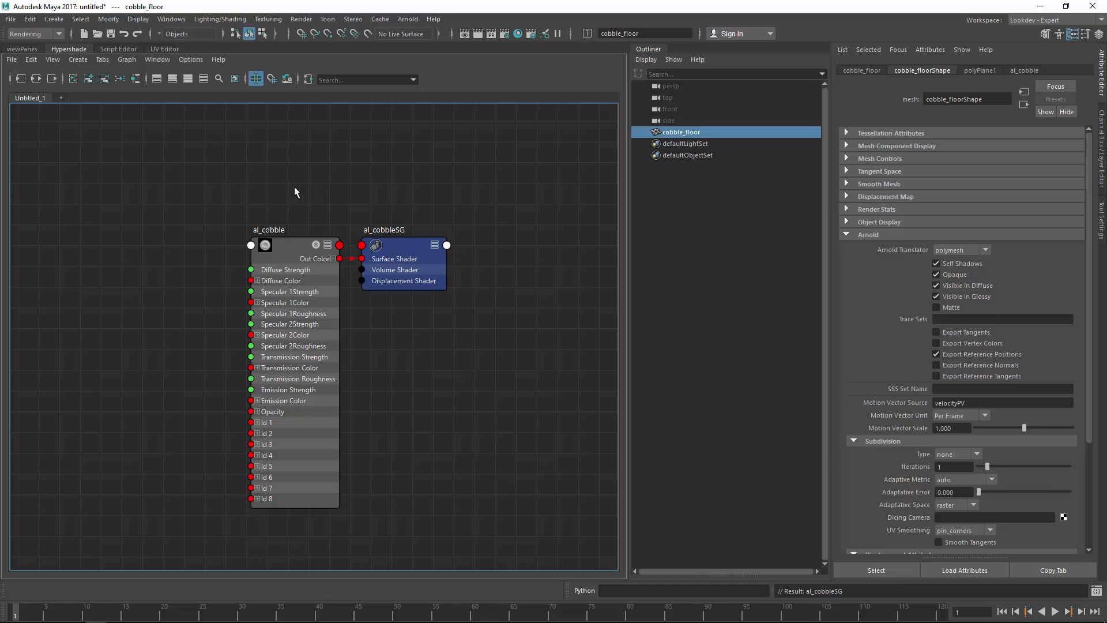
Step: Save the scene over the existing cobble_stone.ma
key(ctrl+shift+s)
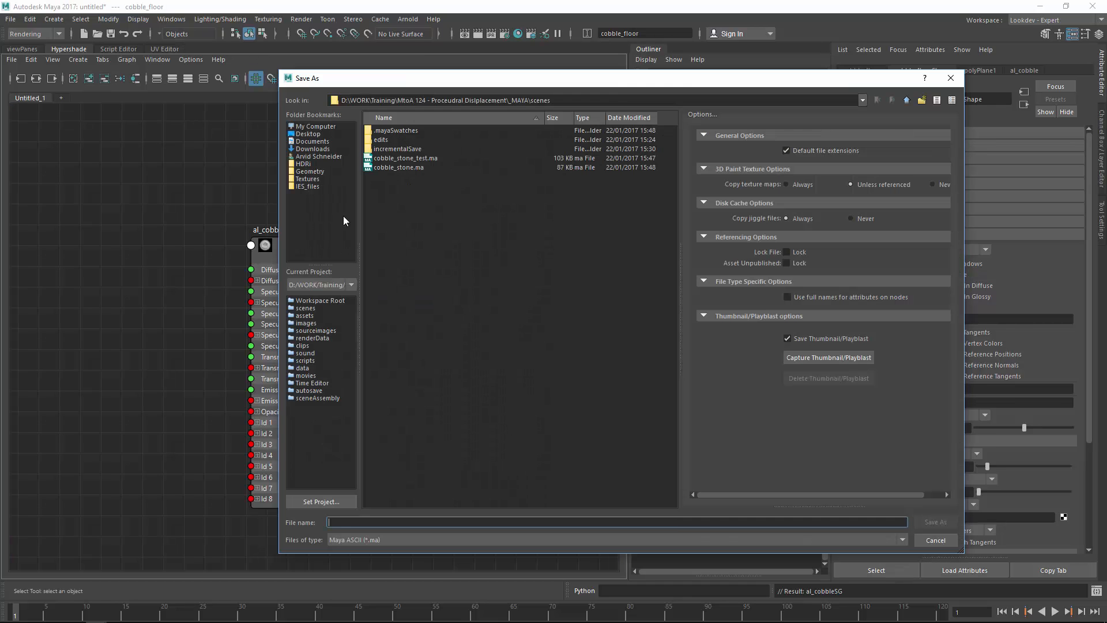
double_click(399, 166)
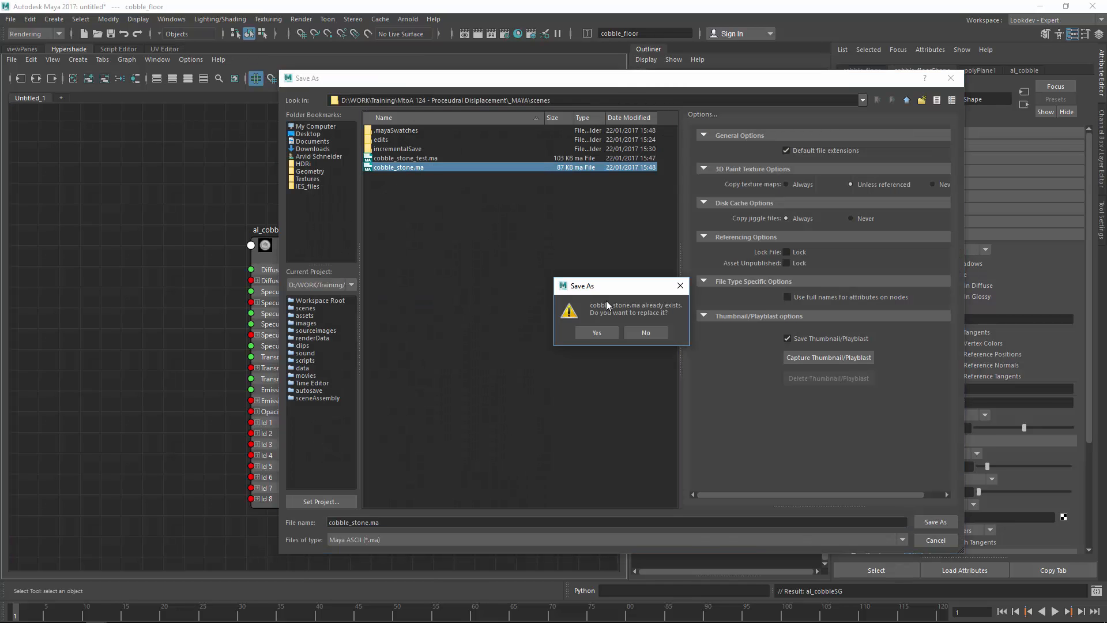
click(604, 330)
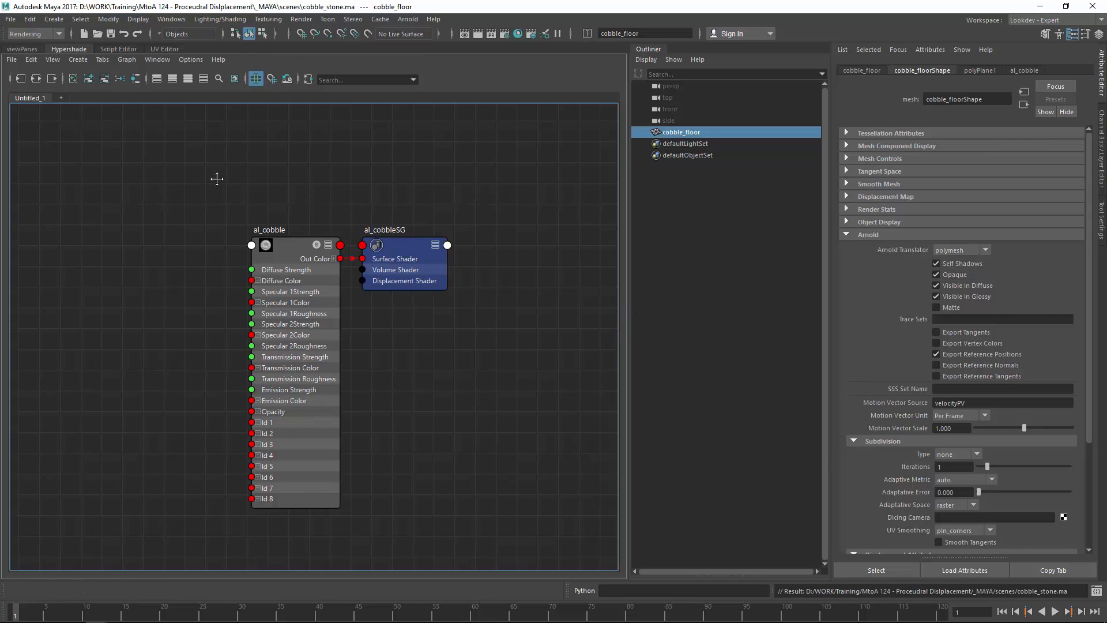
scroll(339, 177, down, 2)
alt+middle_drag(214, 175, 333, 173)
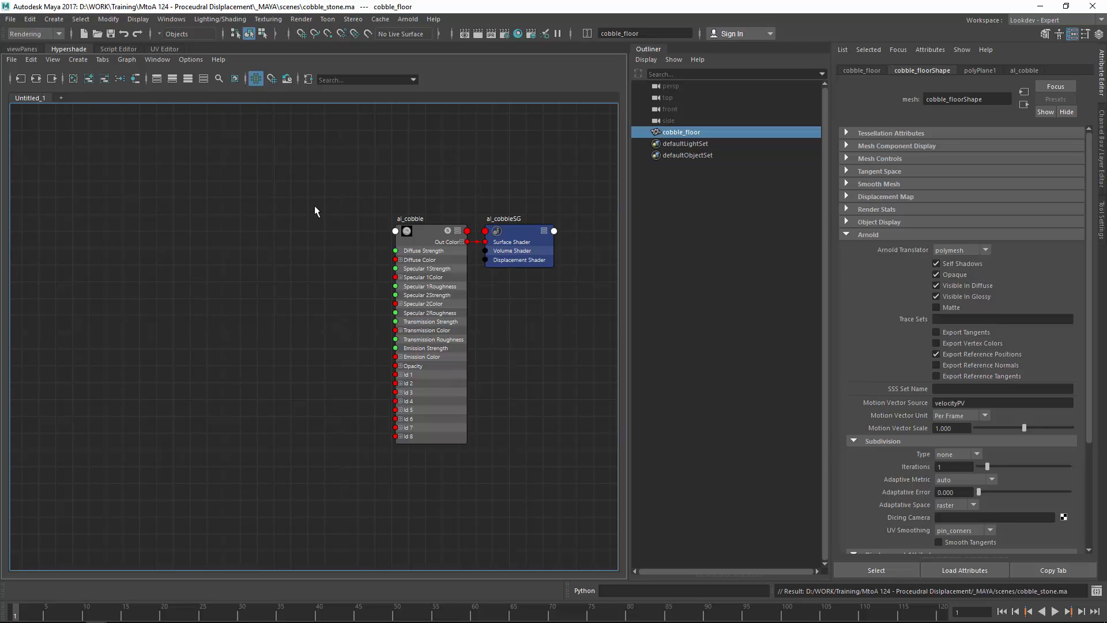
scroll(300, 179, up, 2)
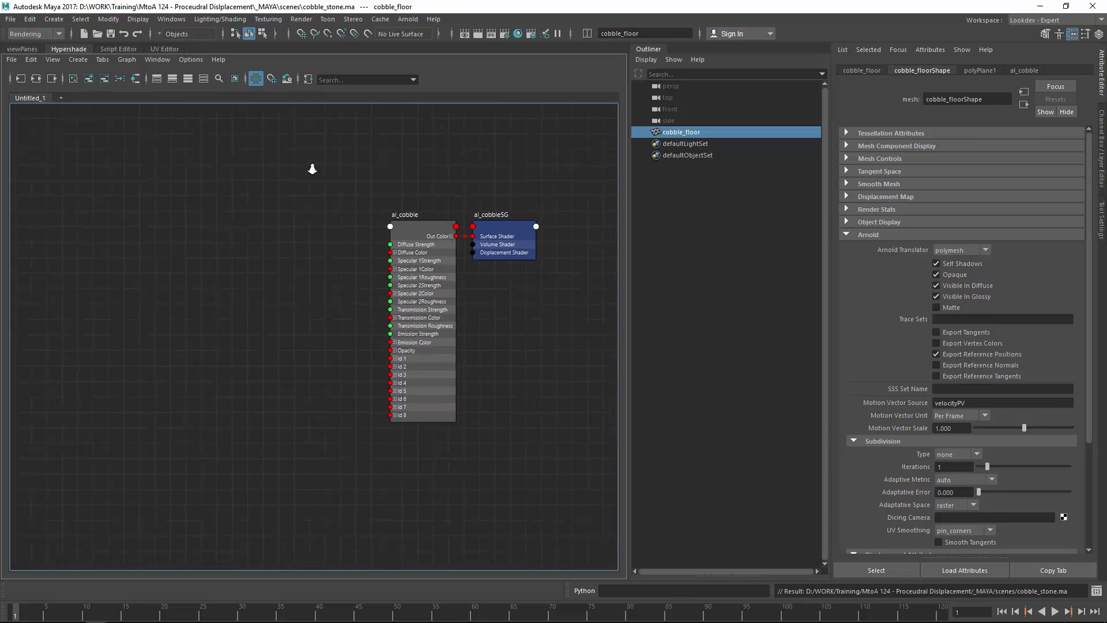
click(409, 19)
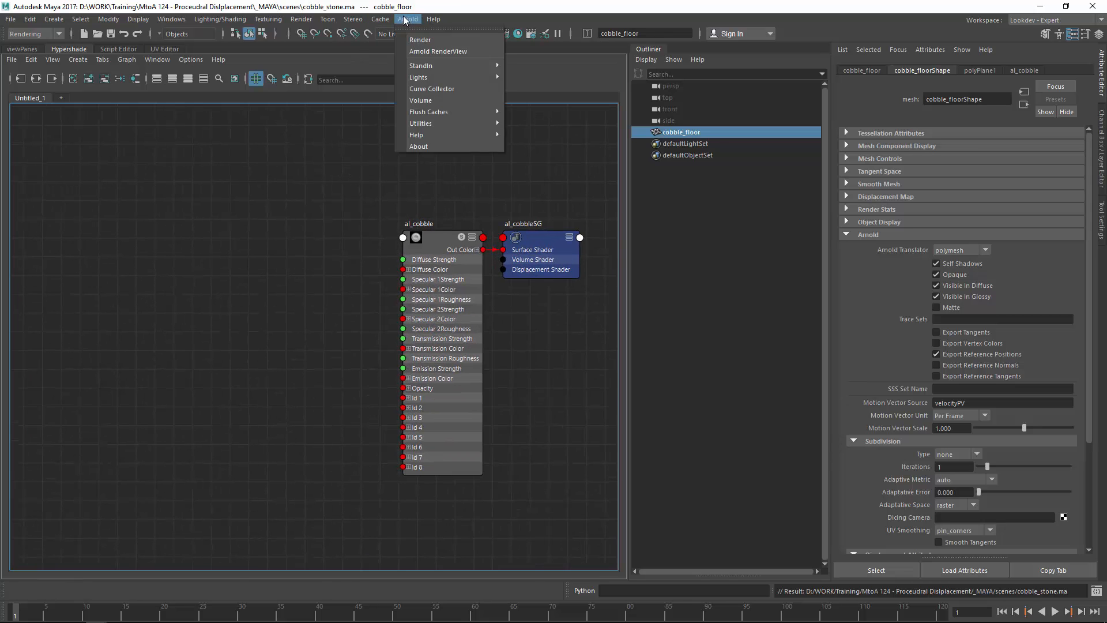
click(408, 21)
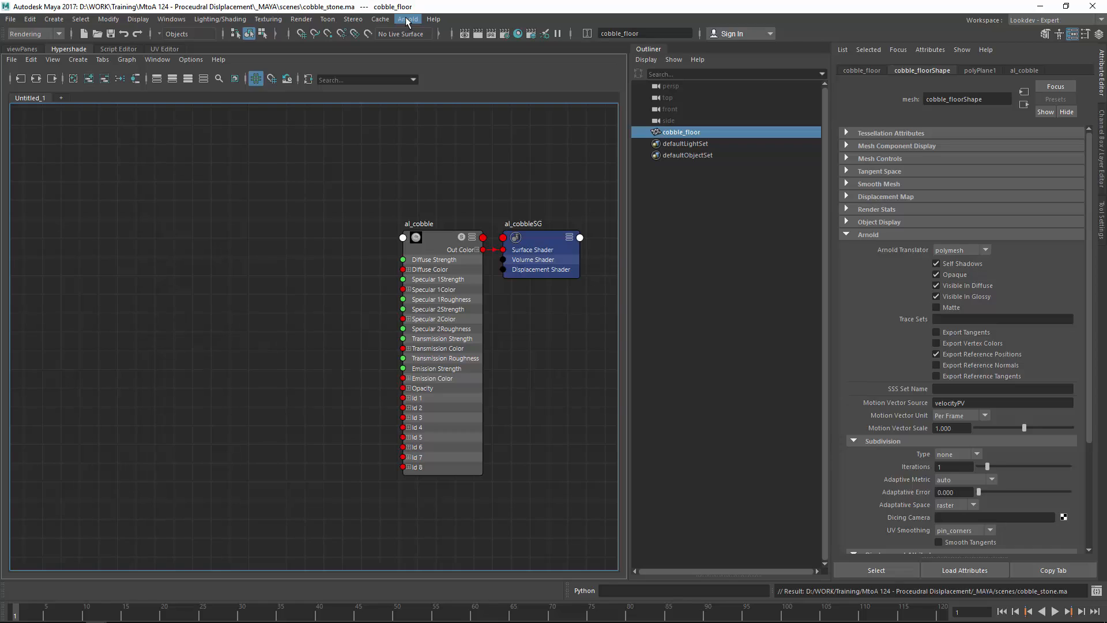
key(Tab)
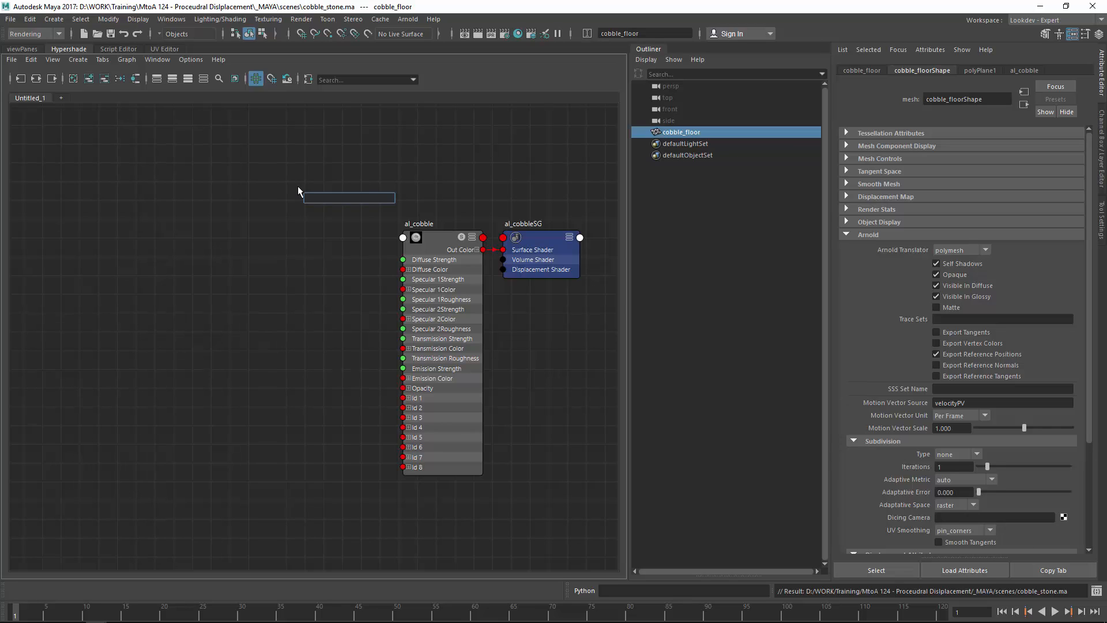
Step: Create an alLayerFloat node and wire its Out Value into al_cobble's Diffuse Strength
text(alLayer)
key(Down)
key(Down)
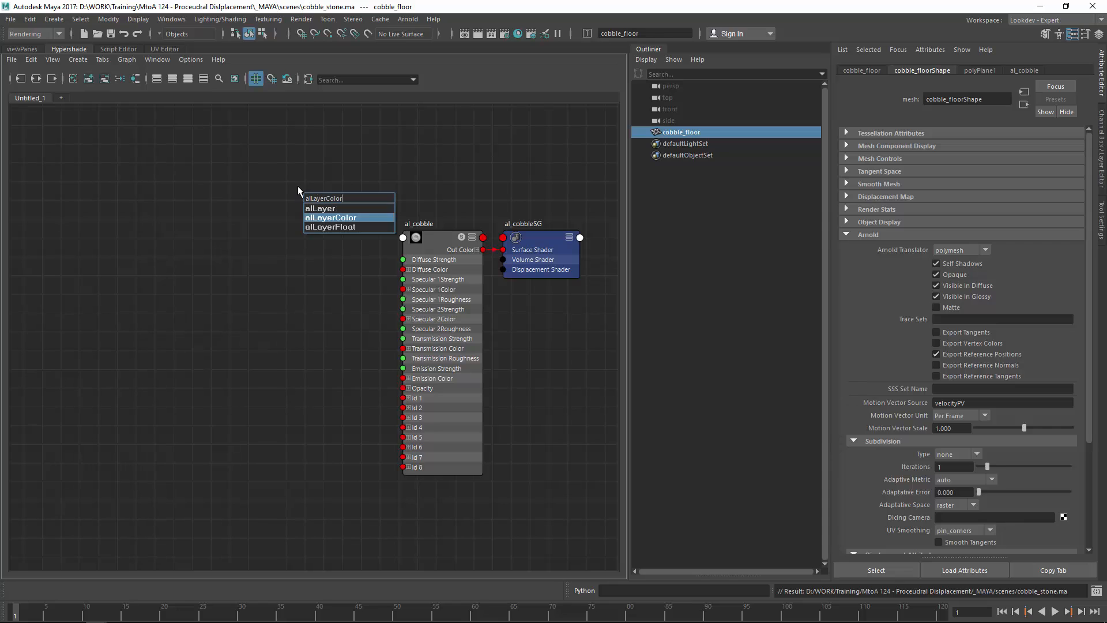
key(Down)
key(Return)
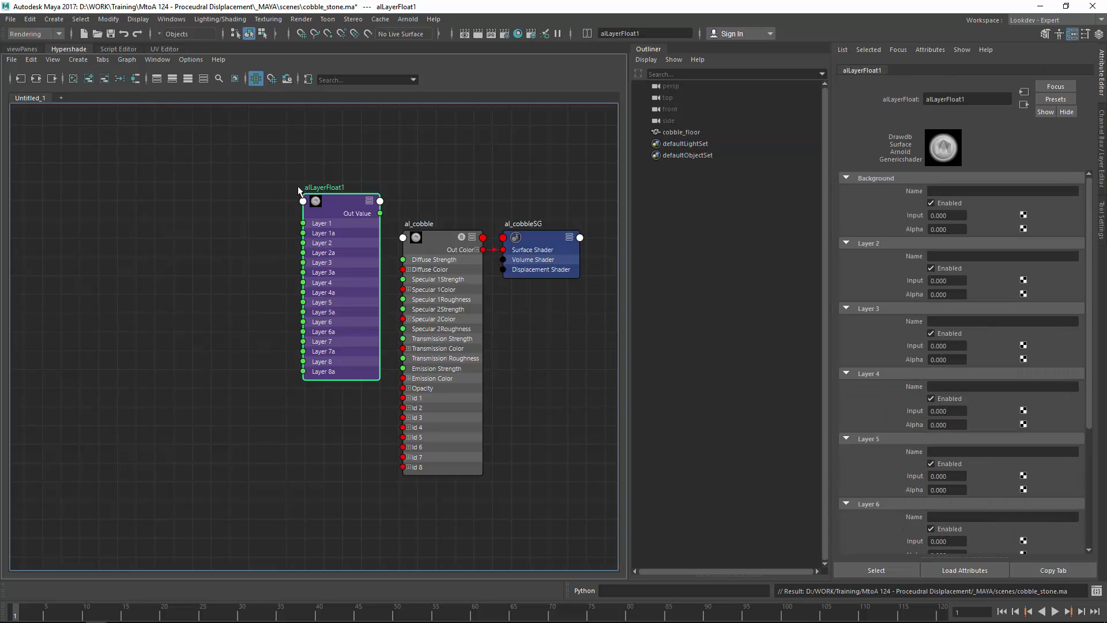
drag(348, 203, 243, 267)
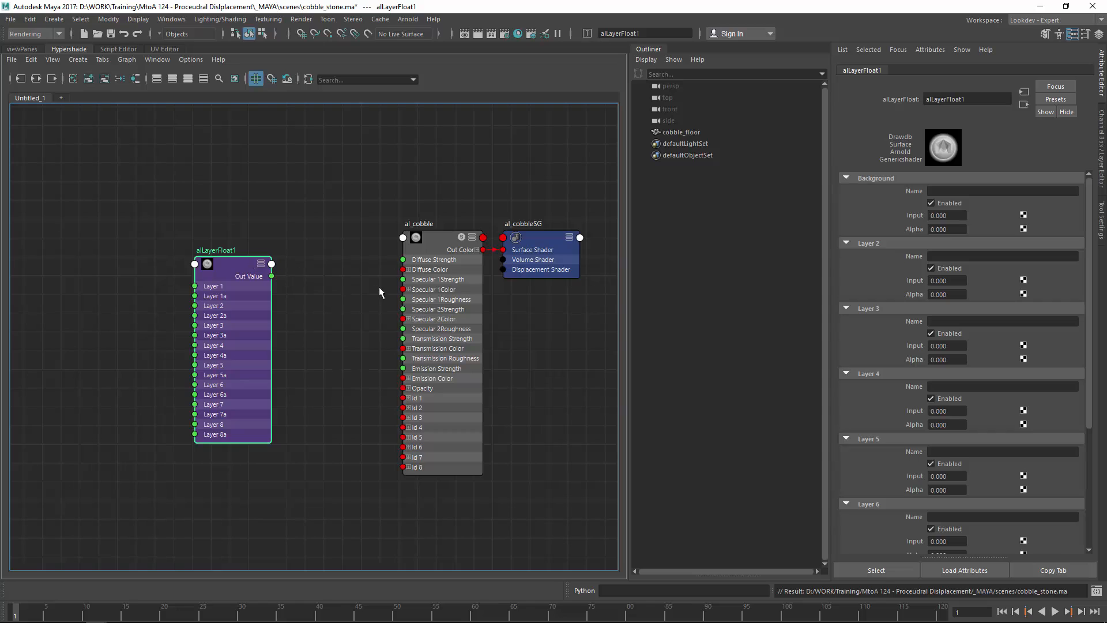
drag(271, 276, 403, 260)
drag(235, 266, 236, 249)
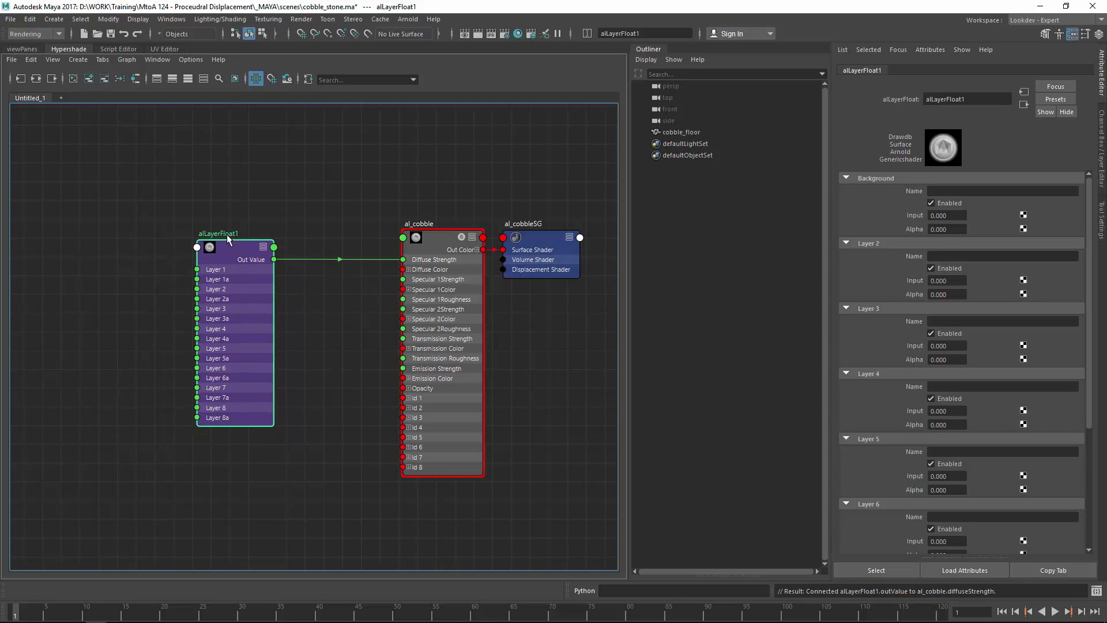
Step: Rename the alLayerFloat1 node to alLayerF_displacement
double_click(228, 233)
double_click(229, 235)
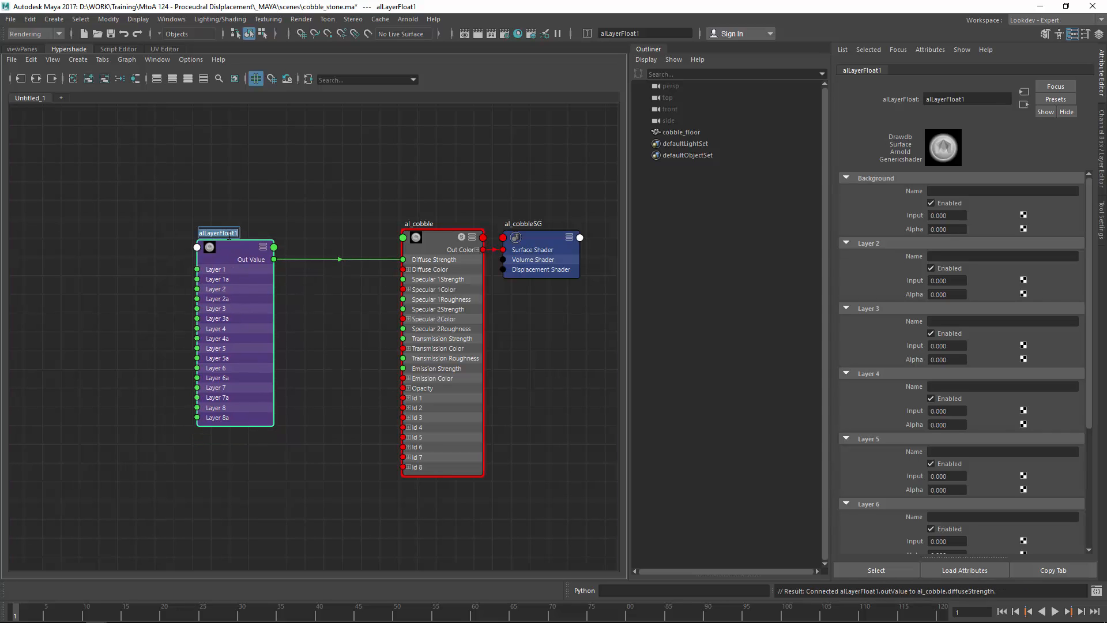
key(End)
key(BackSpace)
key(BackSpace)
key(BackSpace)
key(BackSpace)
text(_displacement)
key(Return)
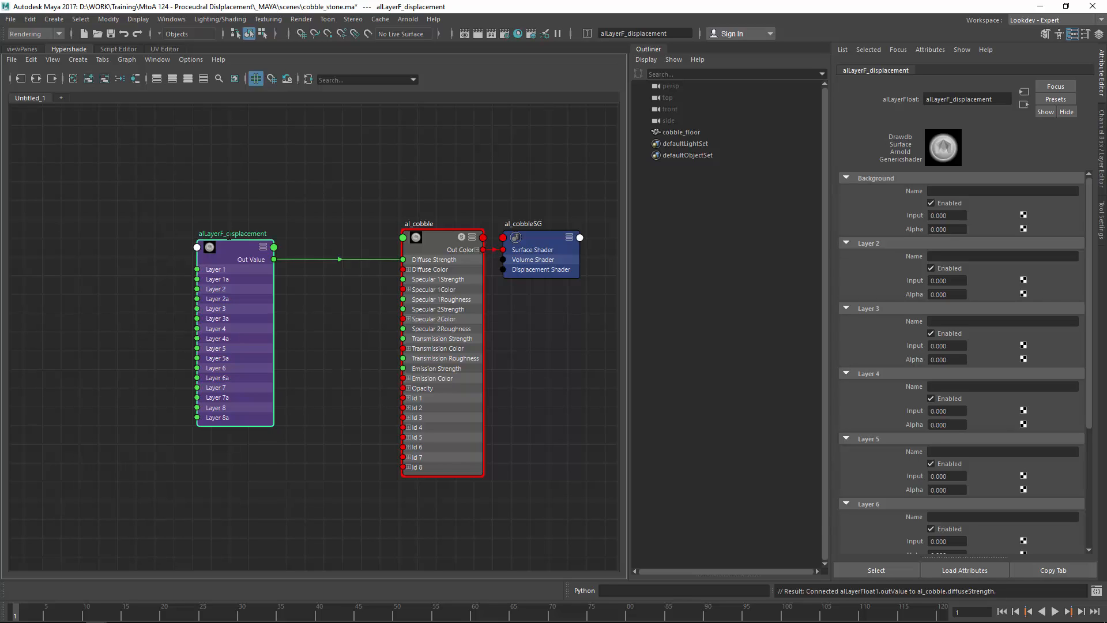
click(323, 286)
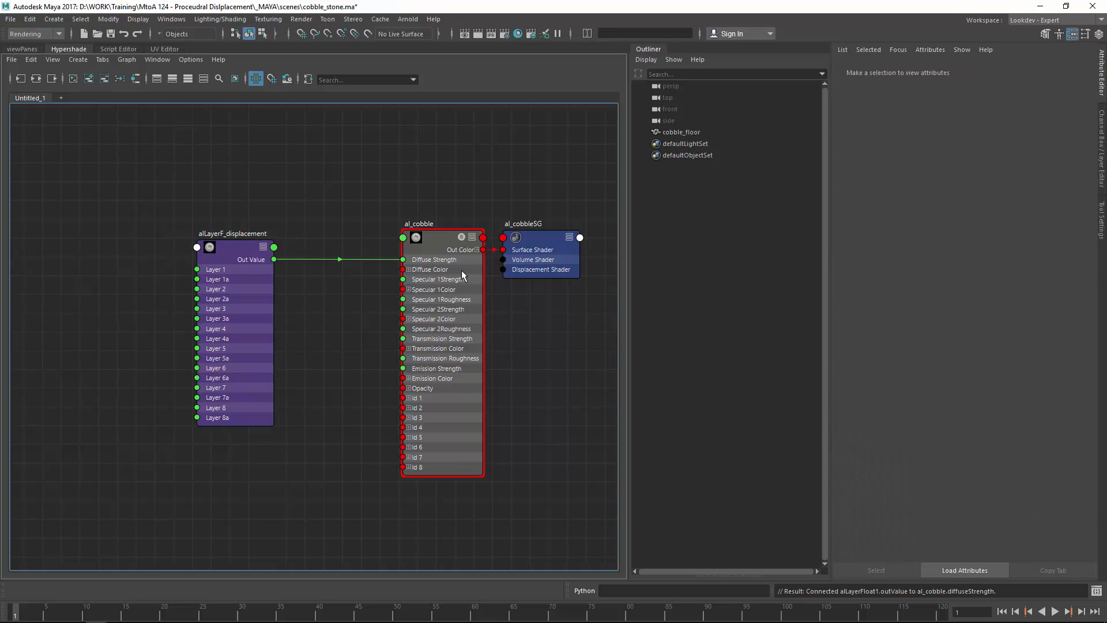
Step: Open the Arnold RenderView with shading set to Isolate Selected on alLayerF_displacement
click(240, 246)
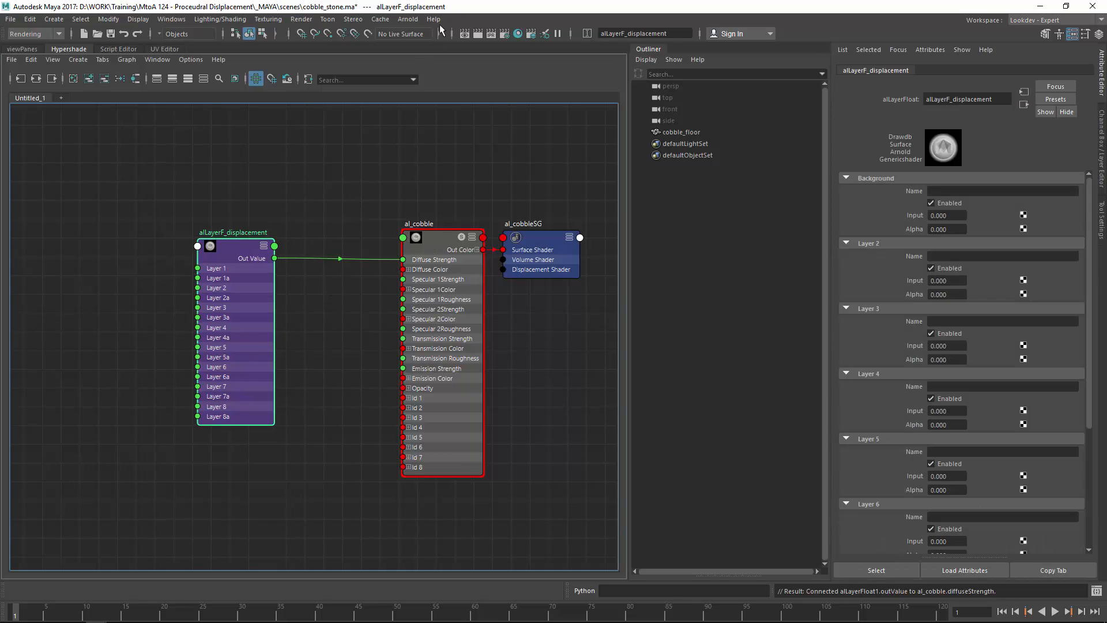
click(408, 20)
click(431, 50)
click(770, 153)
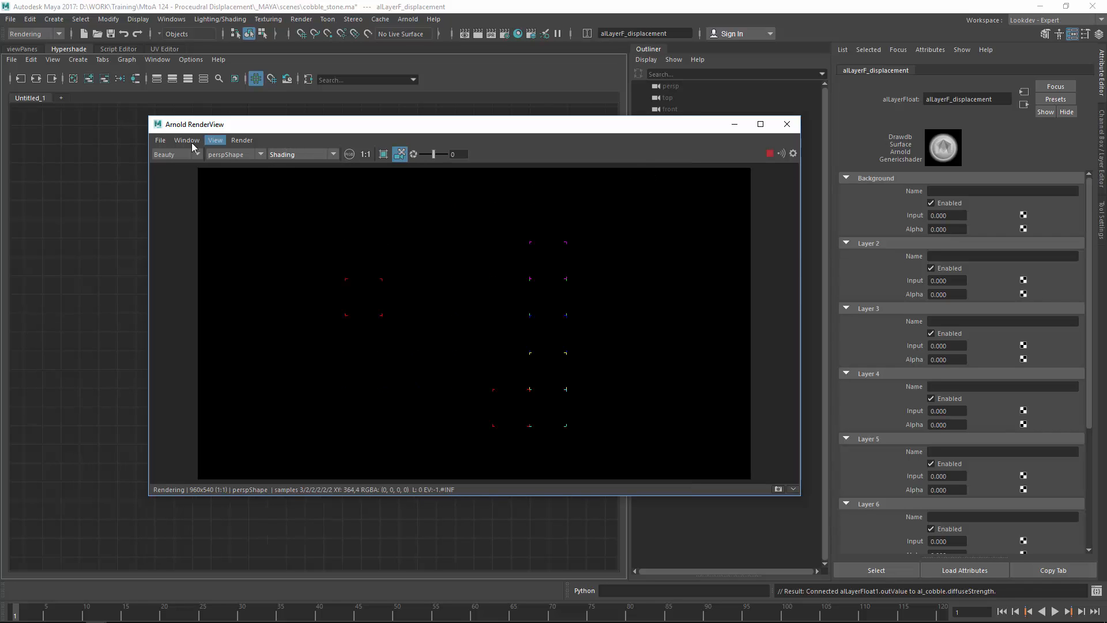
click(332, 154)
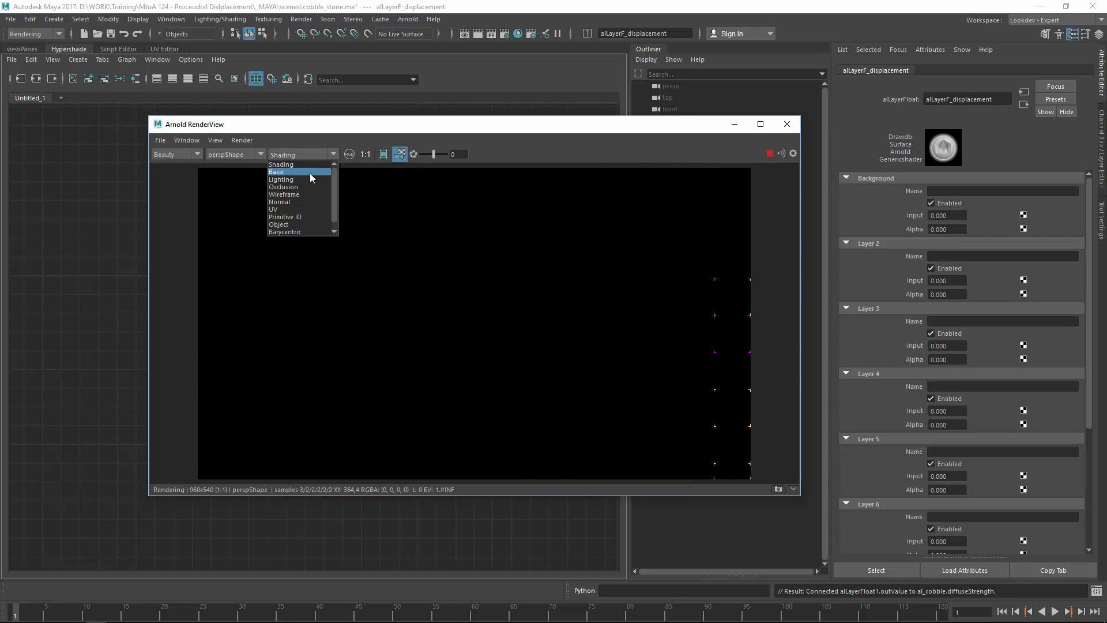
scroll(301, 224, down, 1)
click(298, 233)
Step: Set alLayerF_displacement's Background Alpha and Background Input to 1
alt+drag(396, 219, 592, 212)
click(259, 210)
click(245, 248)
alt+drag(740, 234, 487, 248)
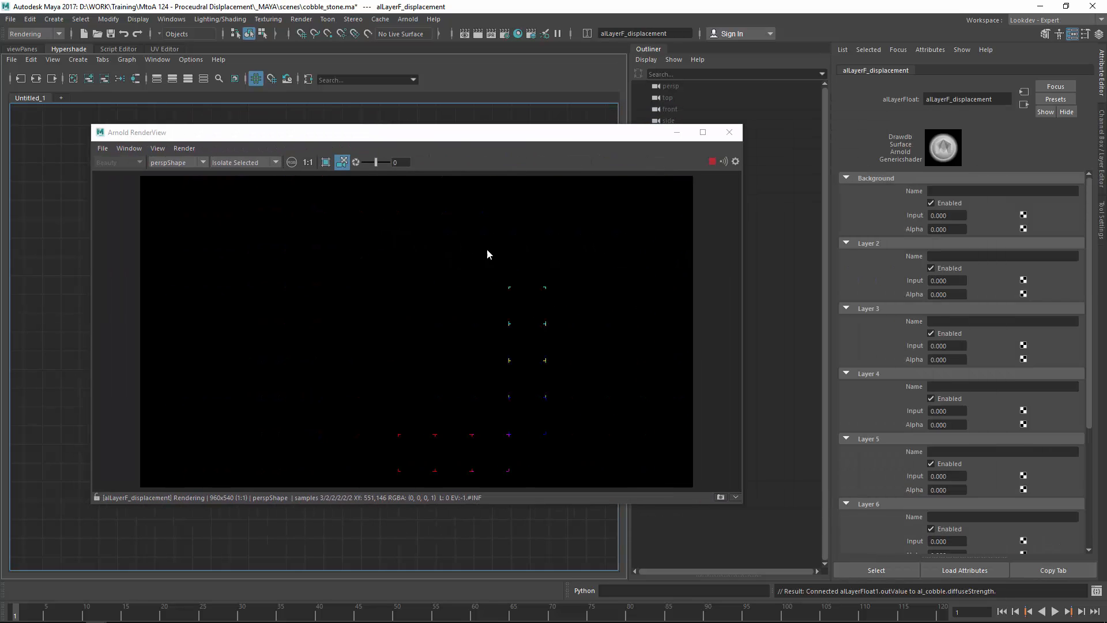
drag(953, 230, 887, 227)
text(1)
drag(952, 216, 909, 210)
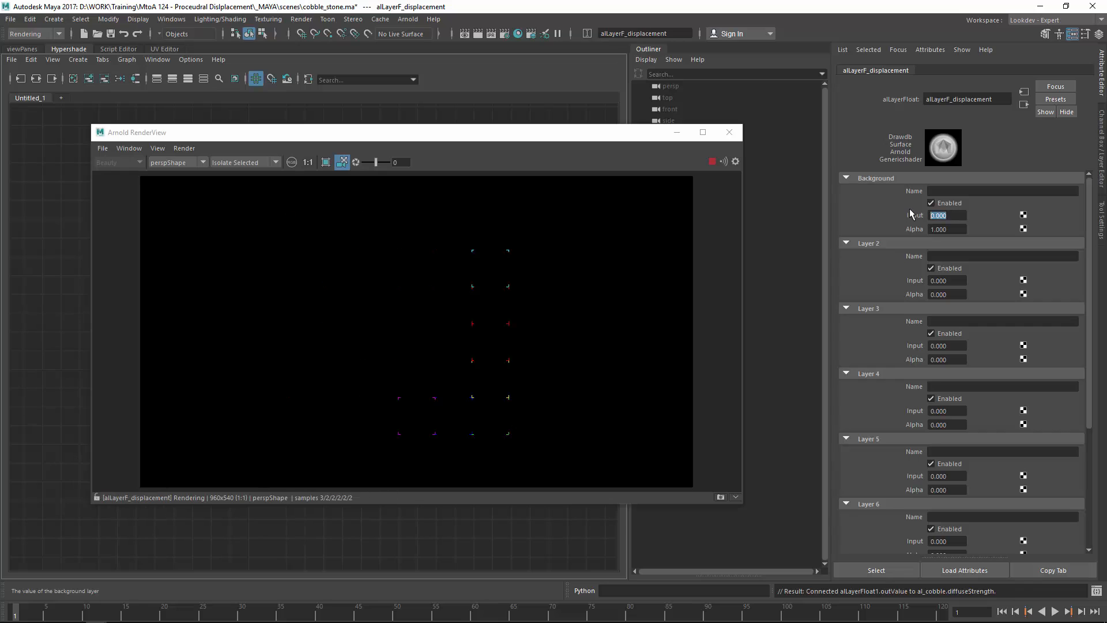
text(1)
key(Return)
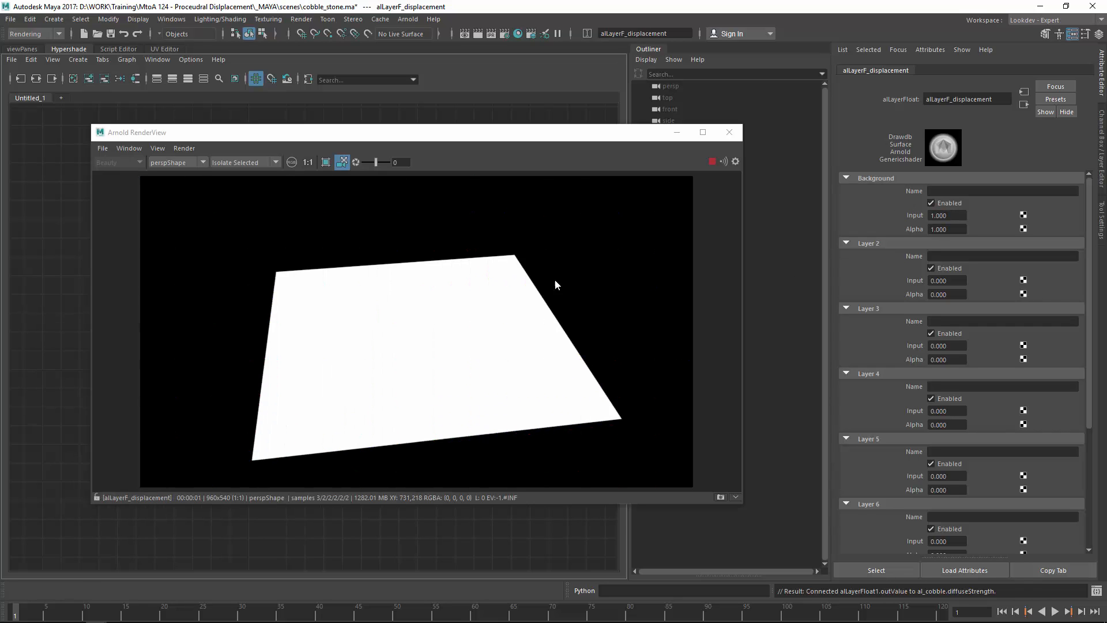
alt+drag(437, 257, 641, 240)
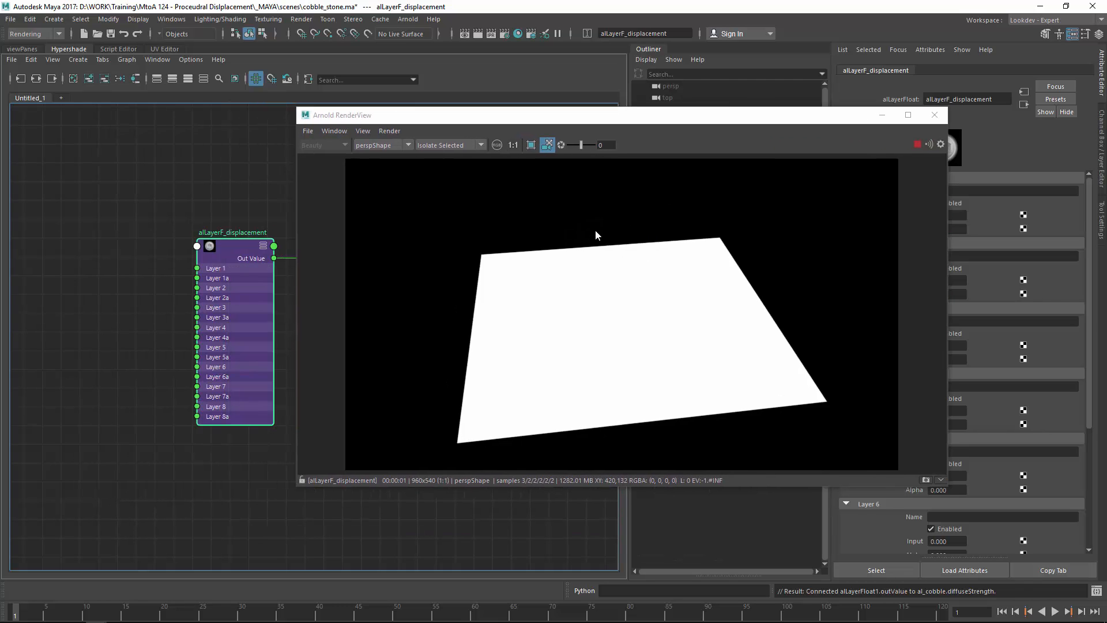
Step: Re-render the full scene and orbit the preview camera around the white plane
click(301, 479)
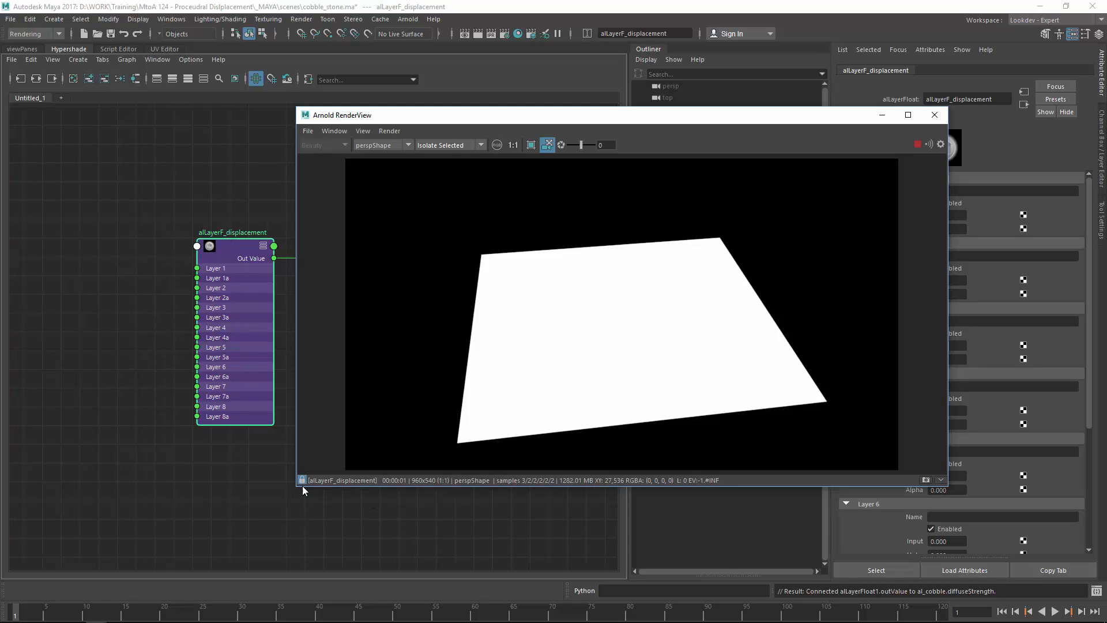
click(170, 461)
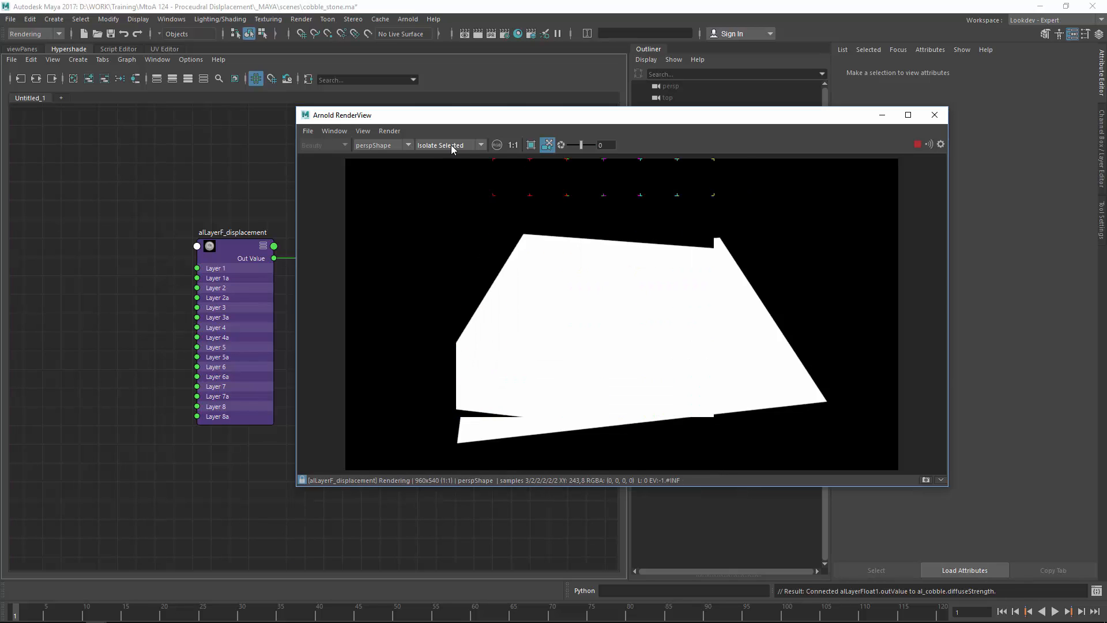
click(389, 131)
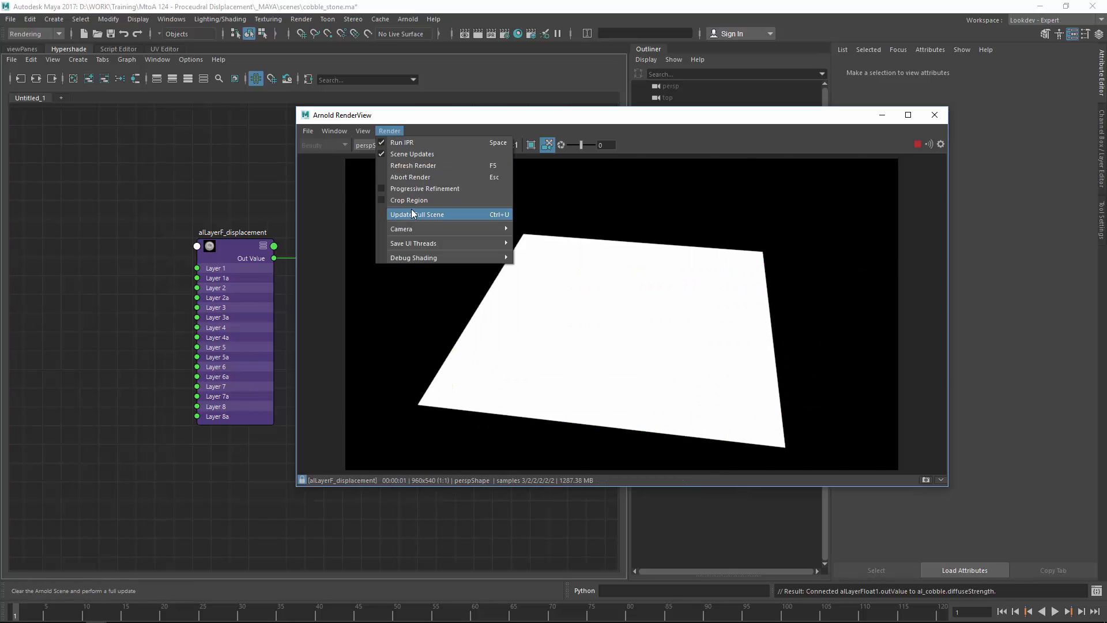
click(411, 189)
alt+drag(571, 293, 588, 317)
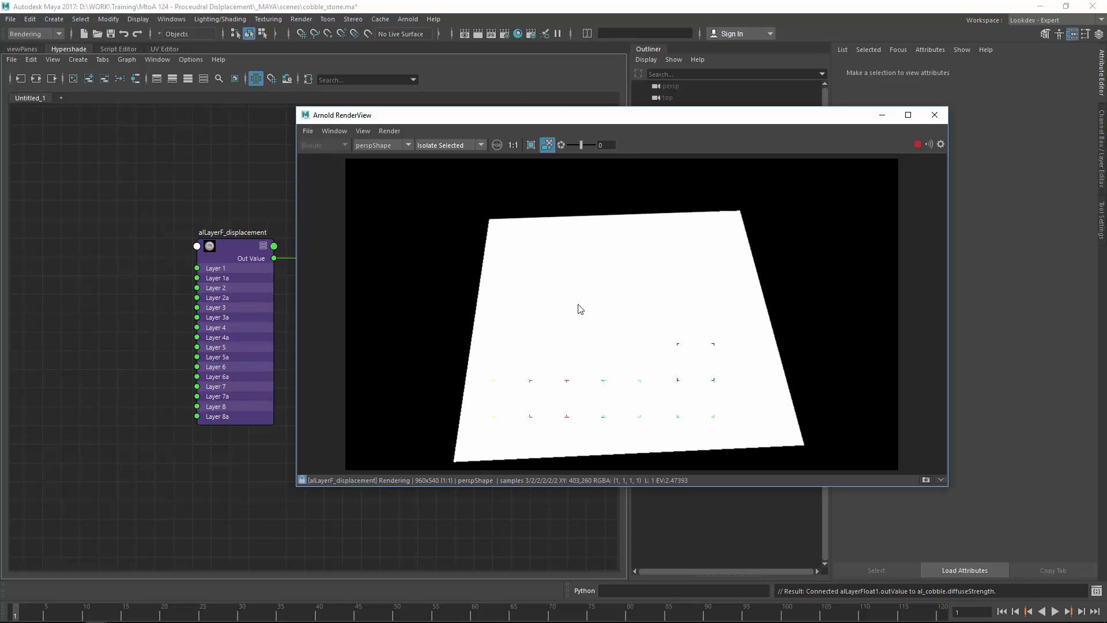
alt+middle_drag(143, 214, 176, 211)
scroll(175, 211, down, 2)
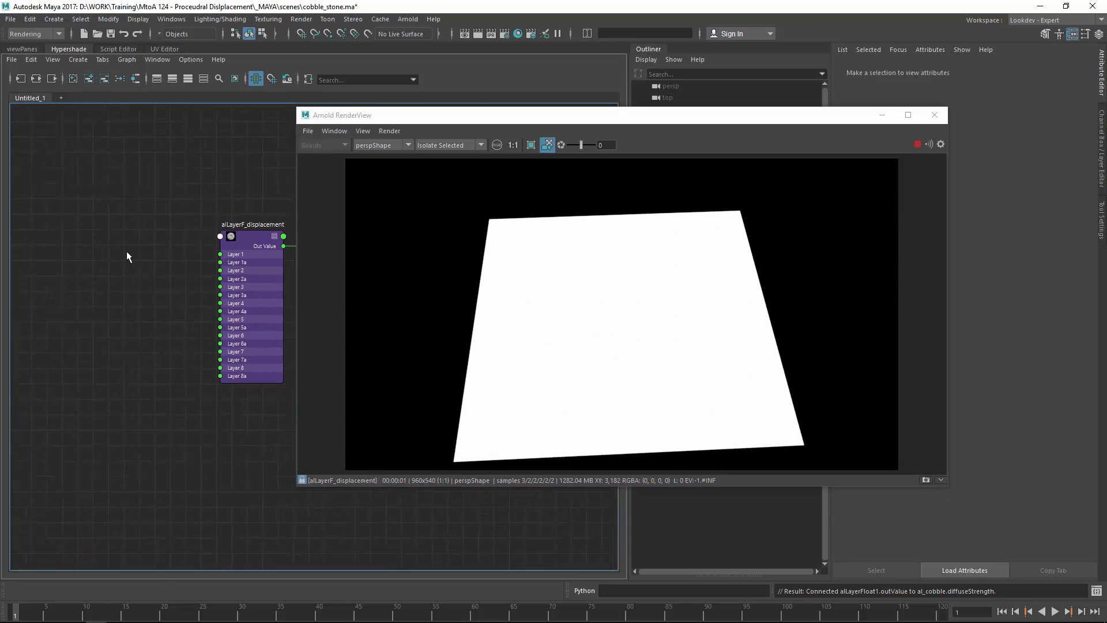
Step: Create a grid texture and place grid1 and place2dTexture1 left of alLayerF_displacement
key(Tab)
text(grid)
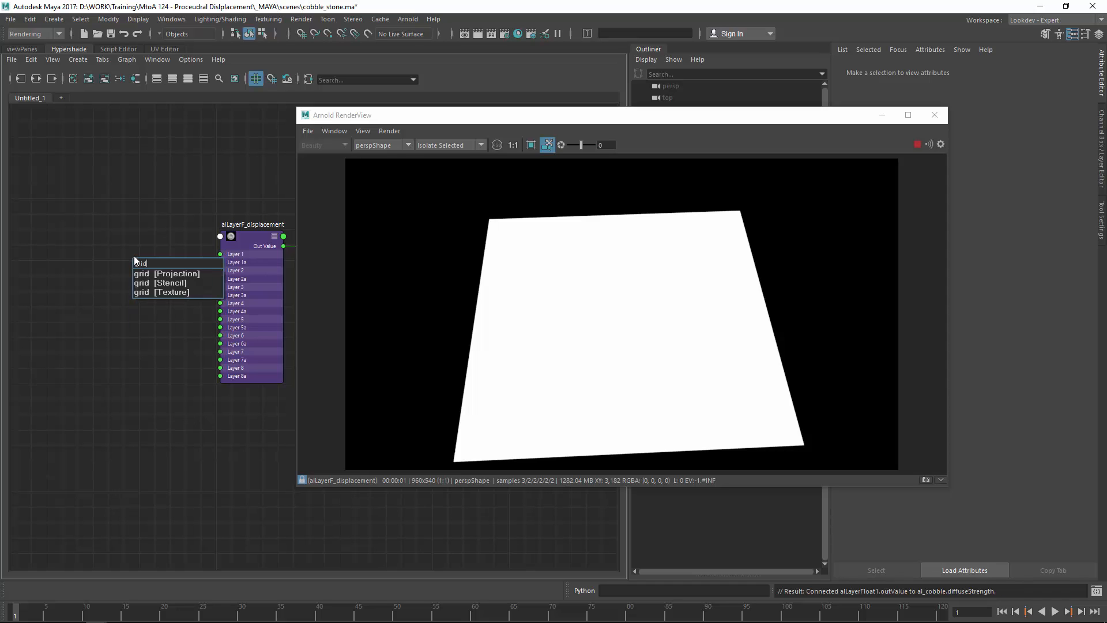
key(Down)
key(Down)
key(Down)
key(Return)
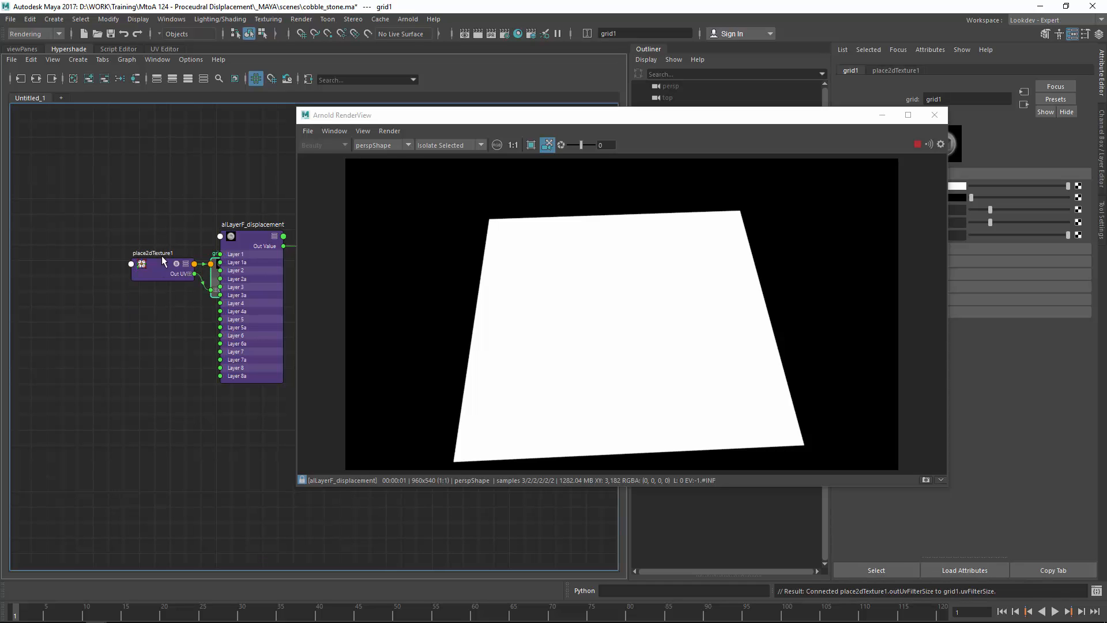
drag(162, 260, 60, 265)
click(117, 229)
drag(213, 280, 125, 270)
alt+middle_drag(154, 247, 214, 241)
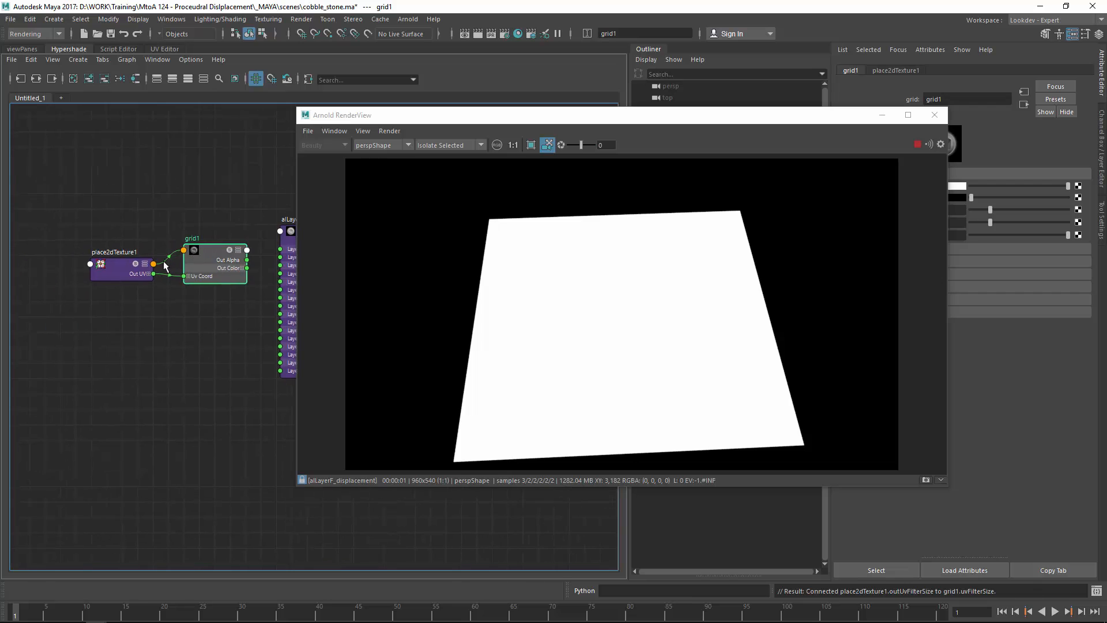
drag(132, 268, 78, 263)
alt+middle_drag(173, 262, 112, 255)
drag(148, 267, 128, 267)
alt+middle_drag(179, 260, 139, 254)
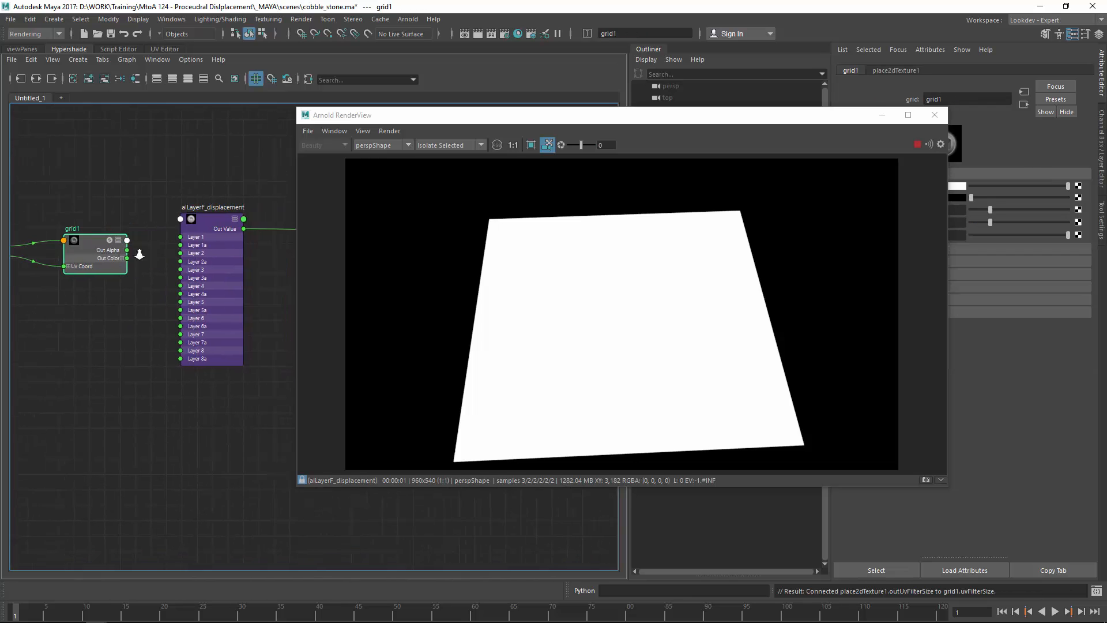
scroll(139, 254, up, 2)
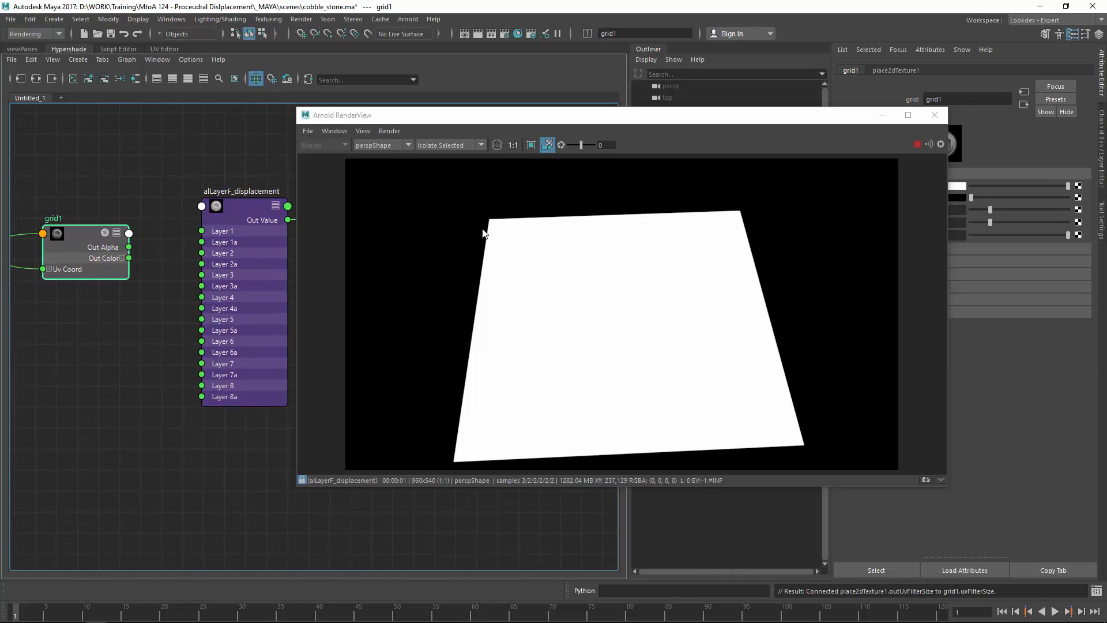
Step: Connect grid1's Out Alpha to alLayerF_displacement's Layer 1
click(884, 248)
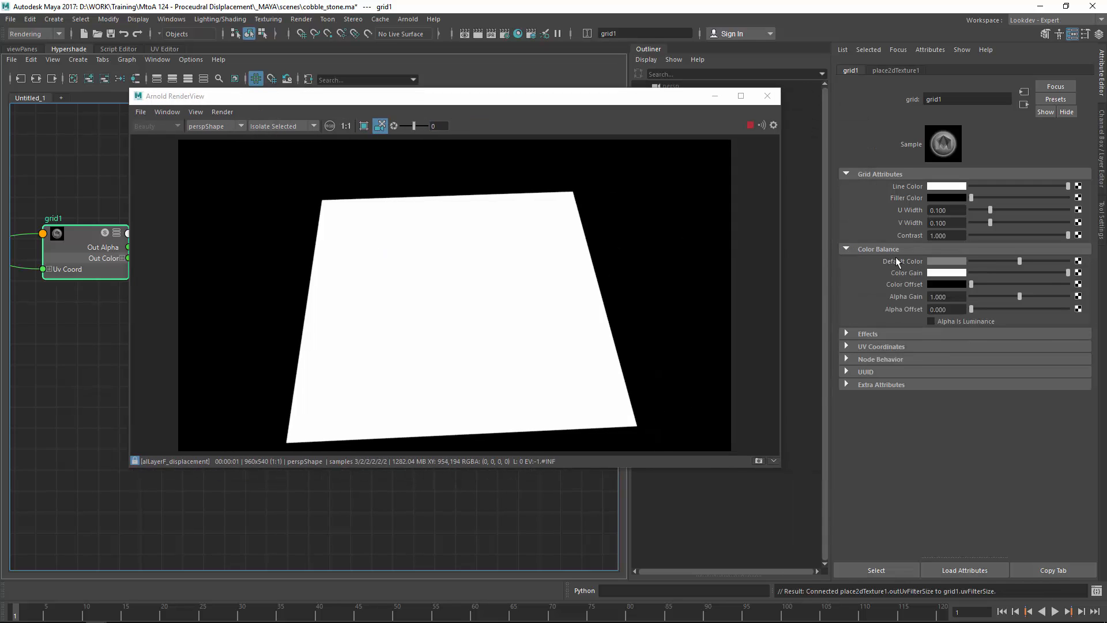
drag(482, 96, 748, 161)
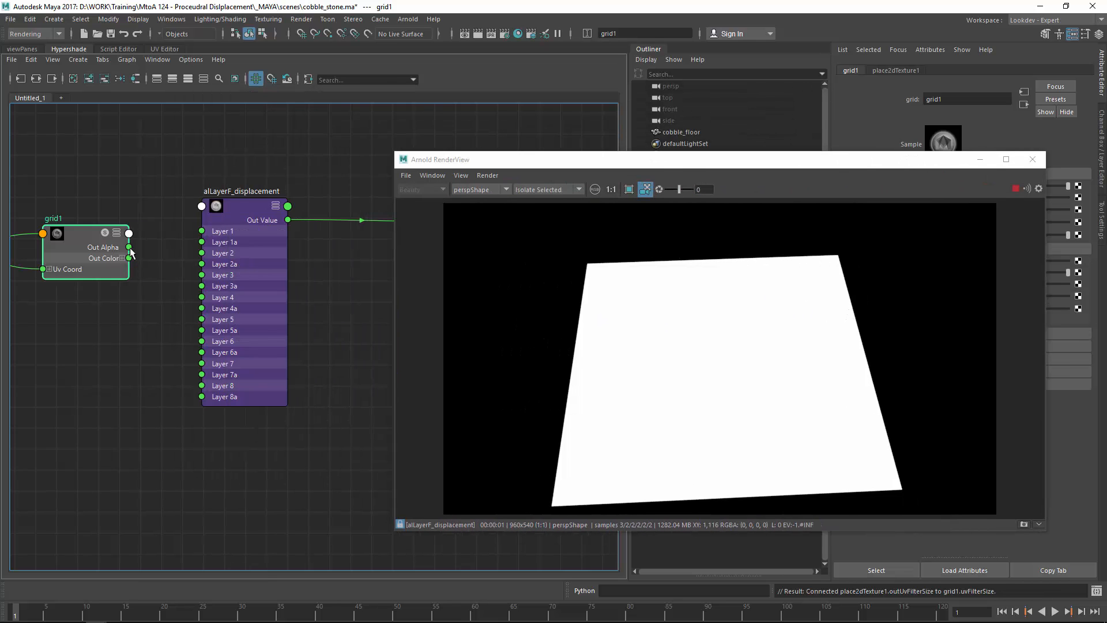
drag(128, 247, 201, 231)
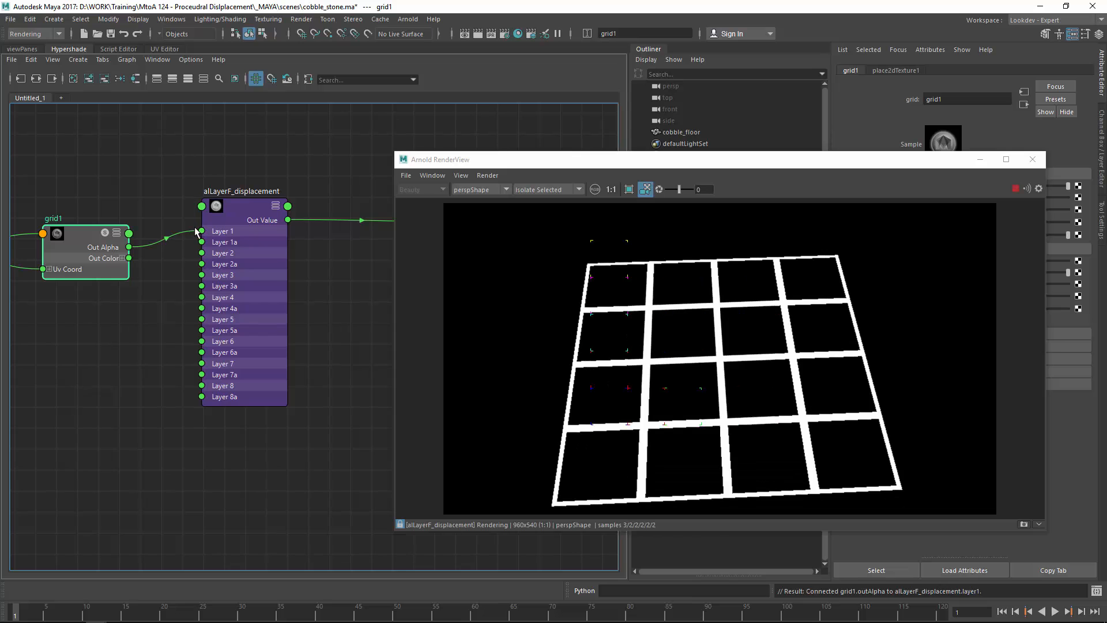
alt+right_drag(154, 145, 282, 155)
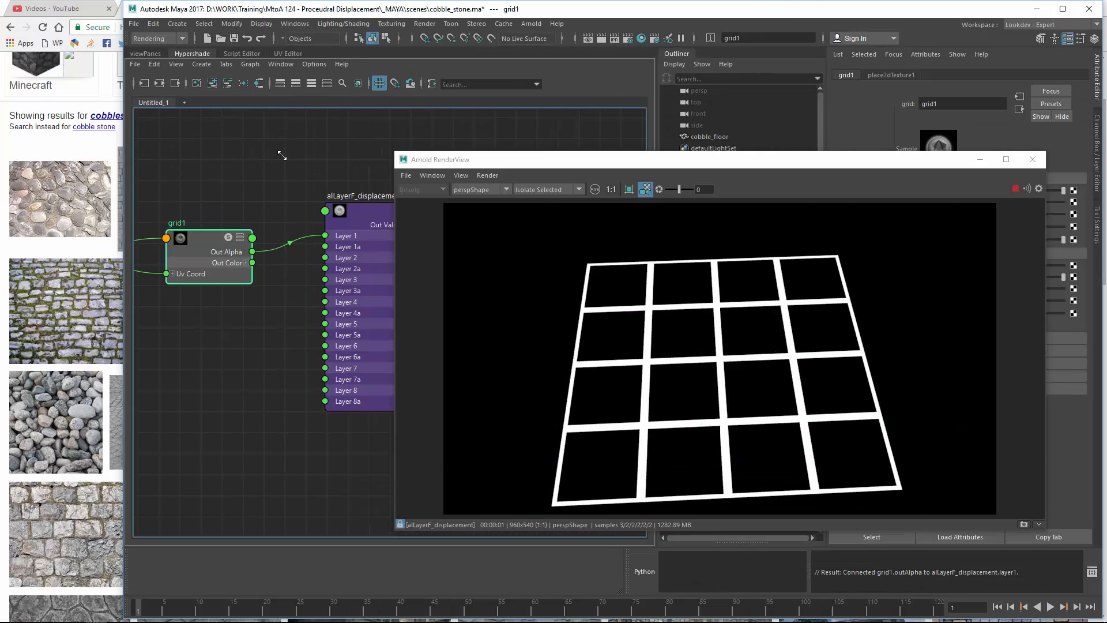
double_click(262, 11)
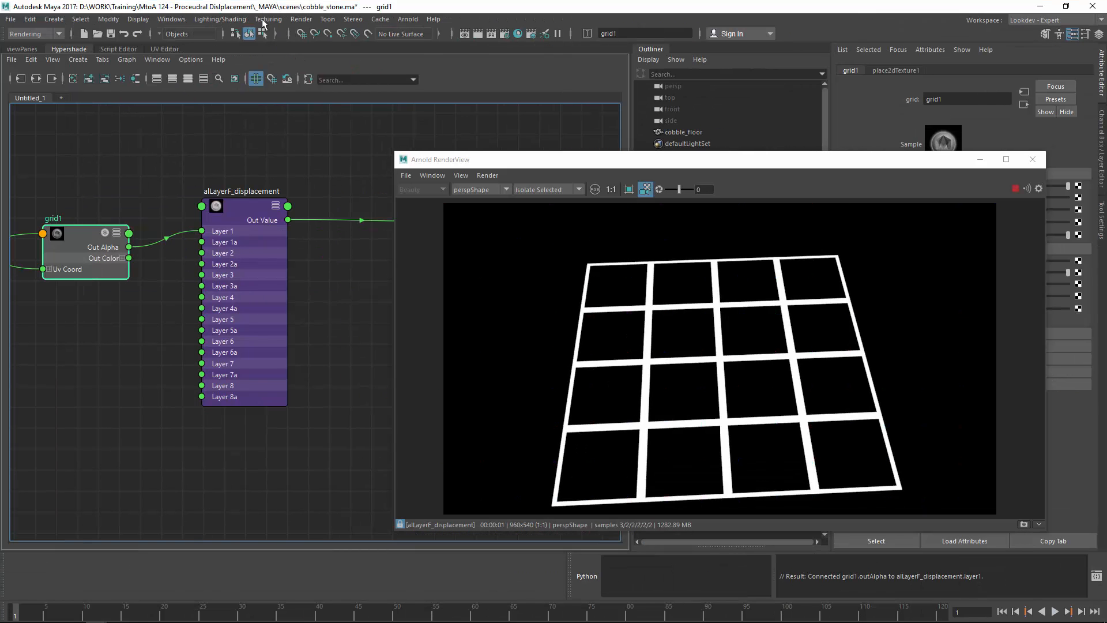
Step: Frame and tidy the grid nodes, then shrink and move the RenderView aside
click(130, 166)
key(a)
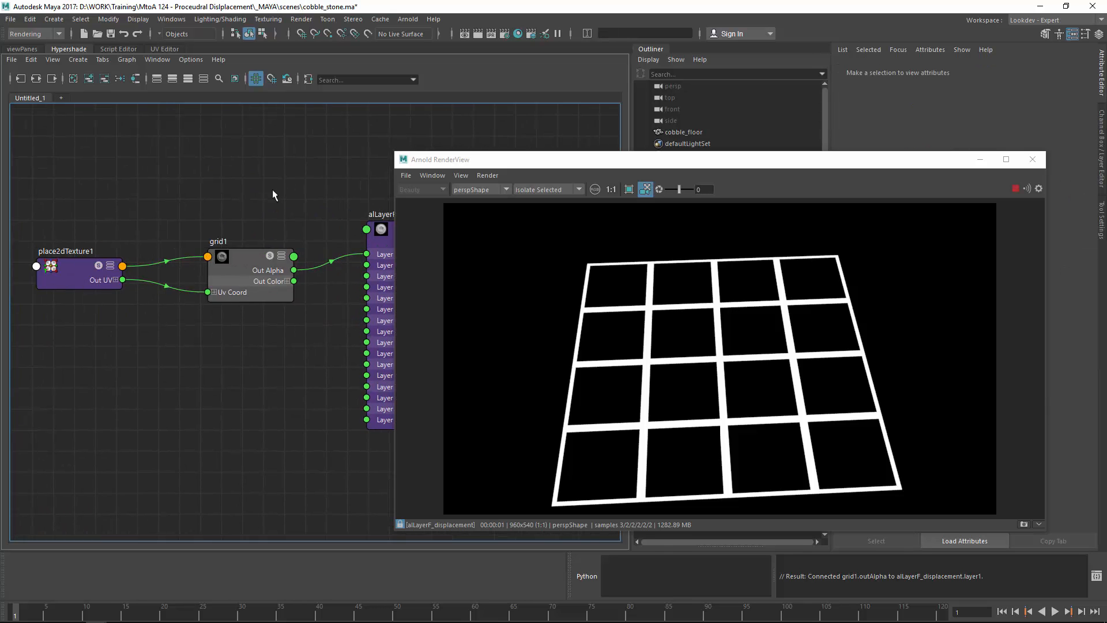
drag(113, 238, 82, 214)
drag(220, 245, 202, 215)
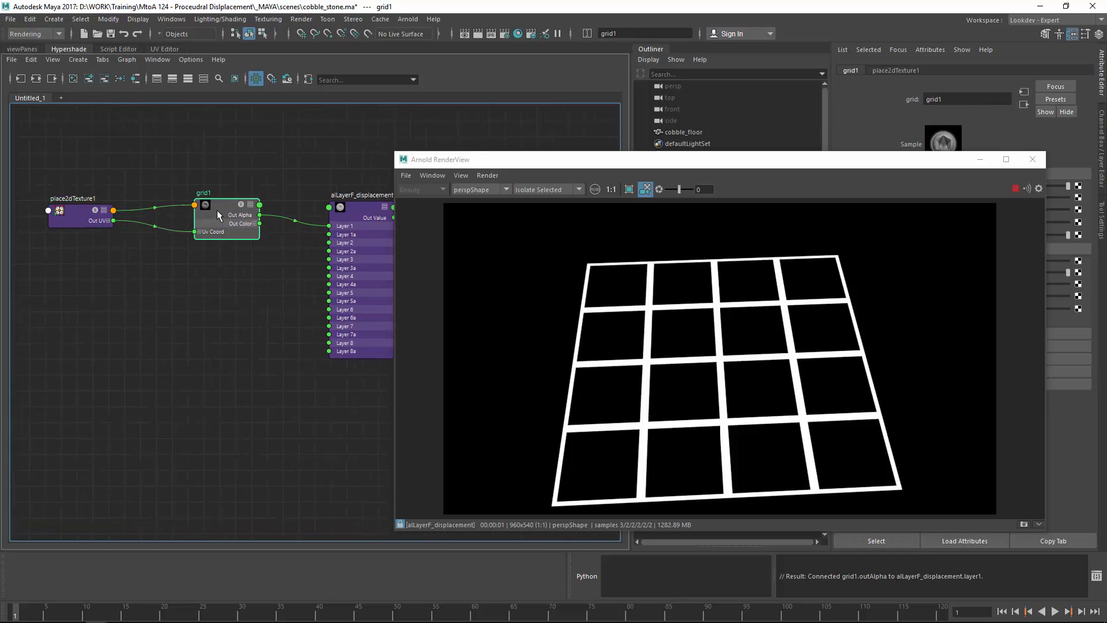
drag(82, 210, 61, 224)
drag(230, 212, 215, 226)
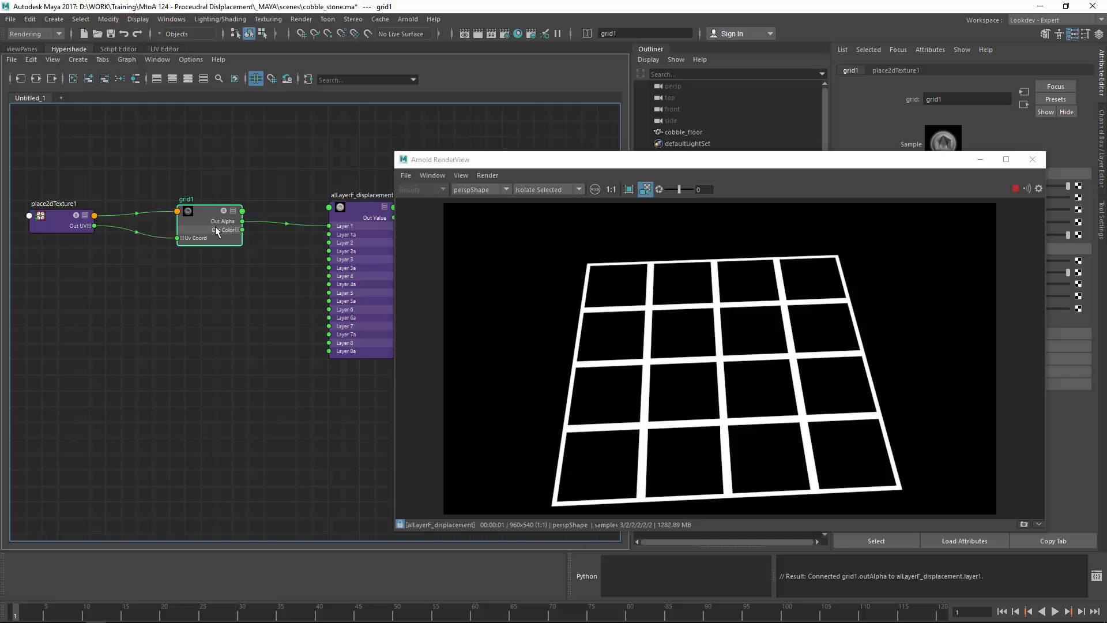
click(46, 220)
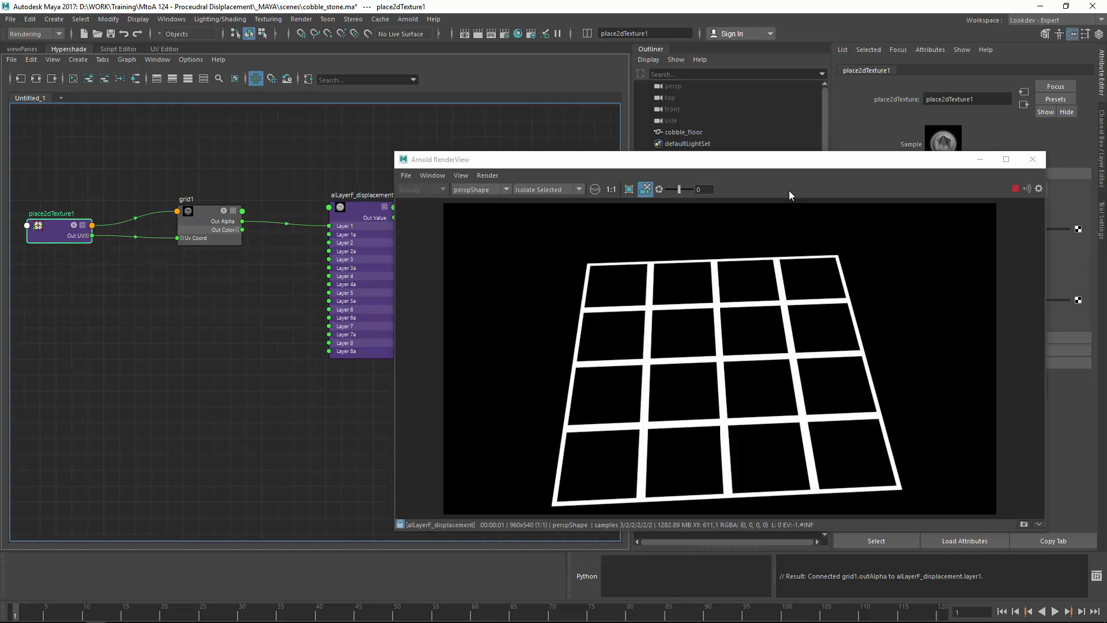
drag(763, 166, 596, 183)
drag(879, 171, 570, 226)
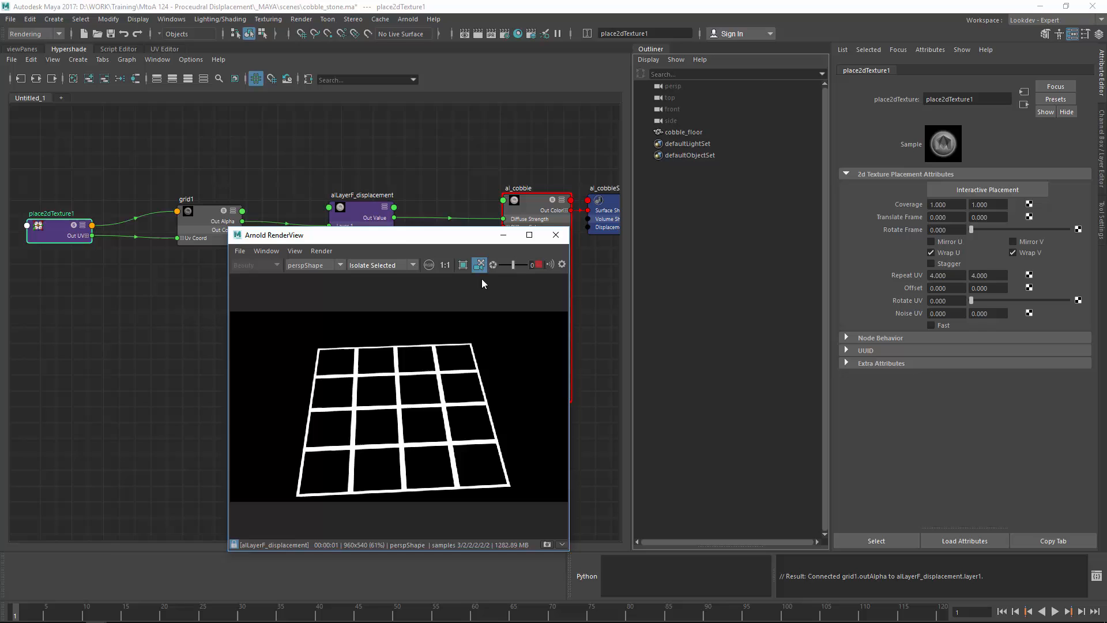
Step: Show the render at actual size and move the RenderView to the lower left
click(444, 264)
drag(419, 237, 207, 311)
click(424, 408)
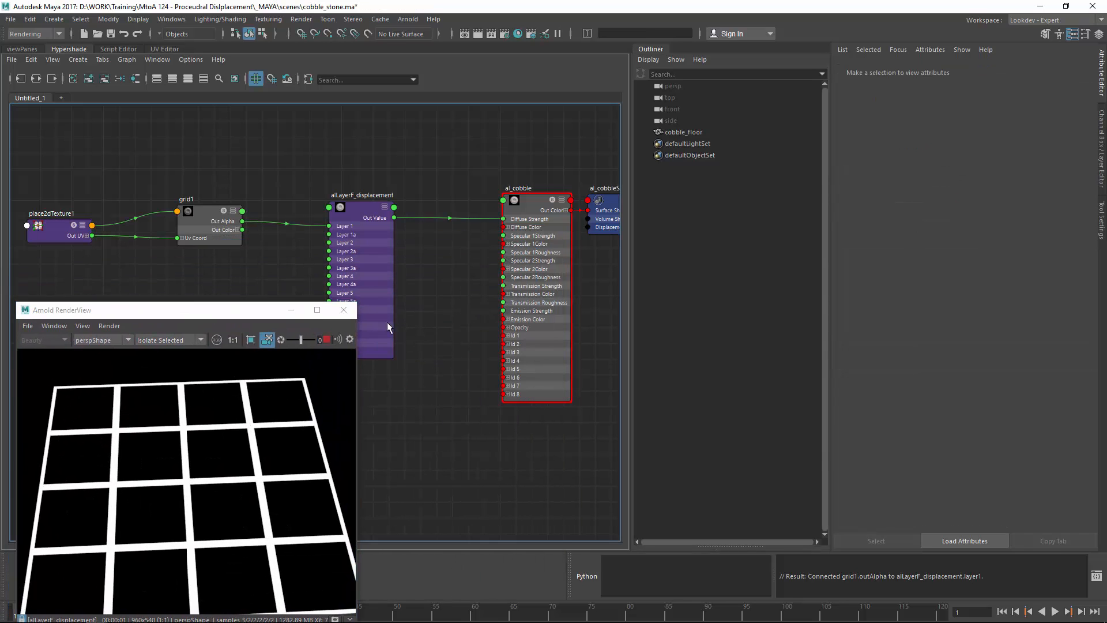
click(53, 233)
Step: Set place2dTexture1's Repeat UV to 10 and 10
click(945, 276)
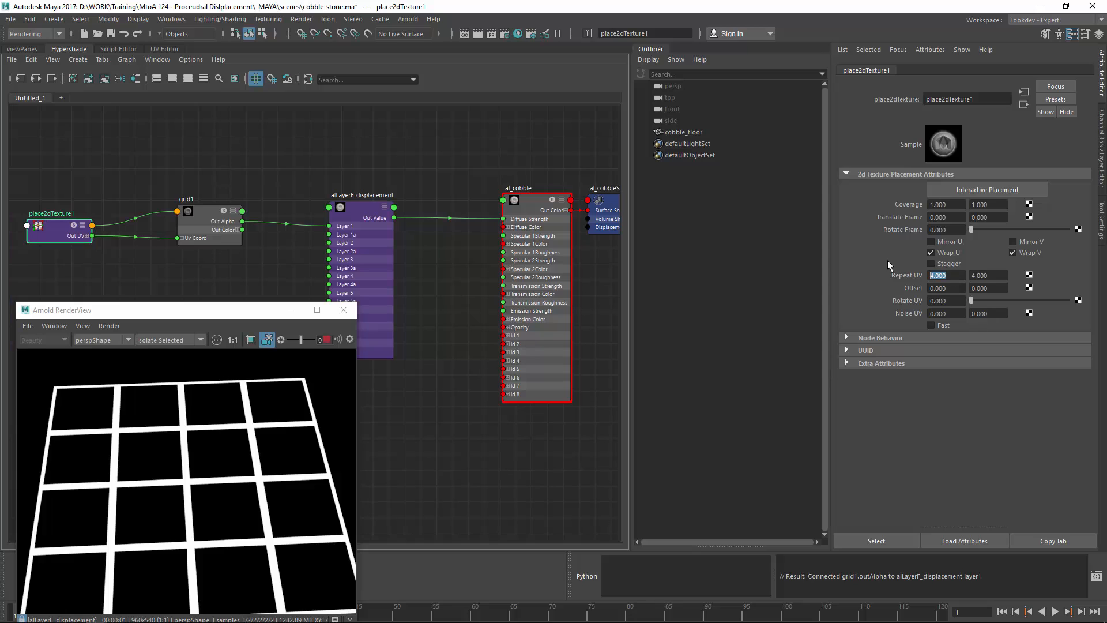
text(15)
key(Tab)
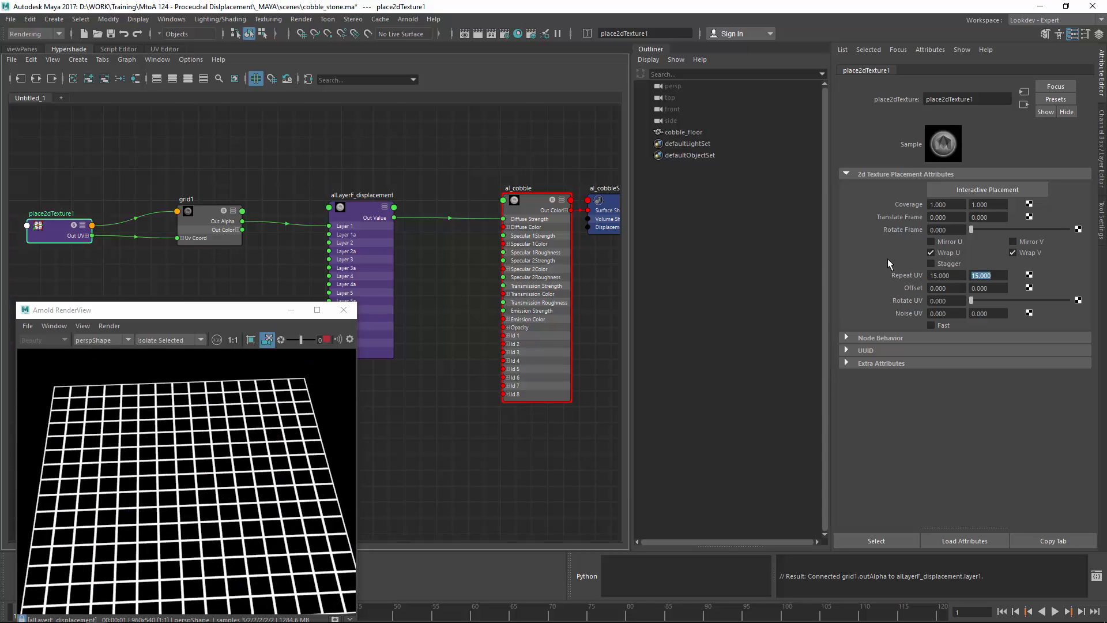
drag(946, 276, 912, 277)
text(1)
key(Tab)
text(10)
key(Return)
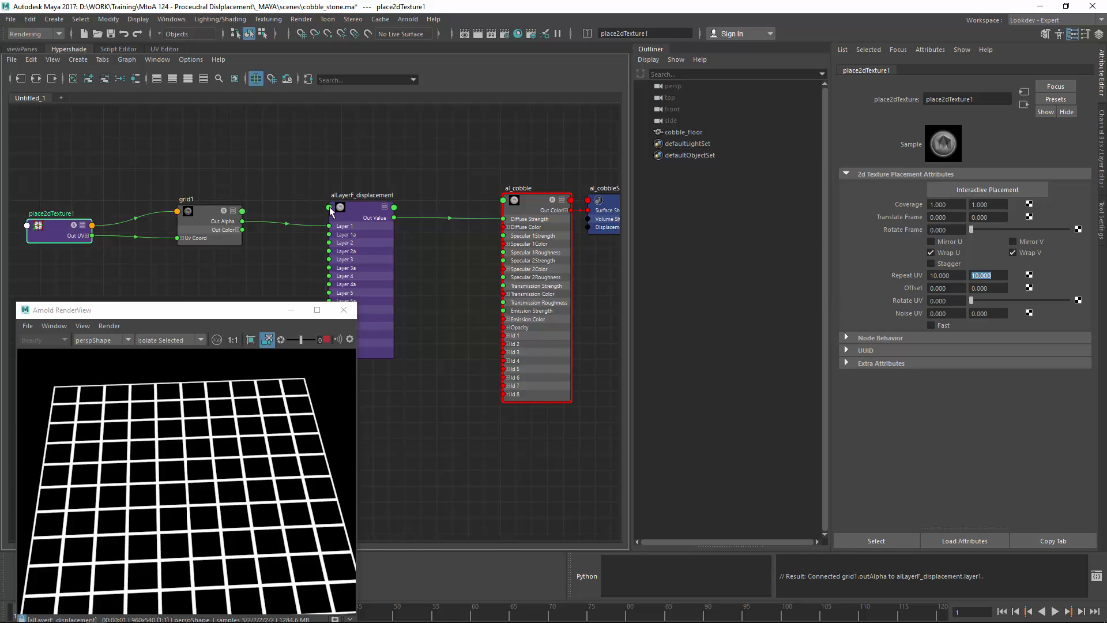
click(206, 220)
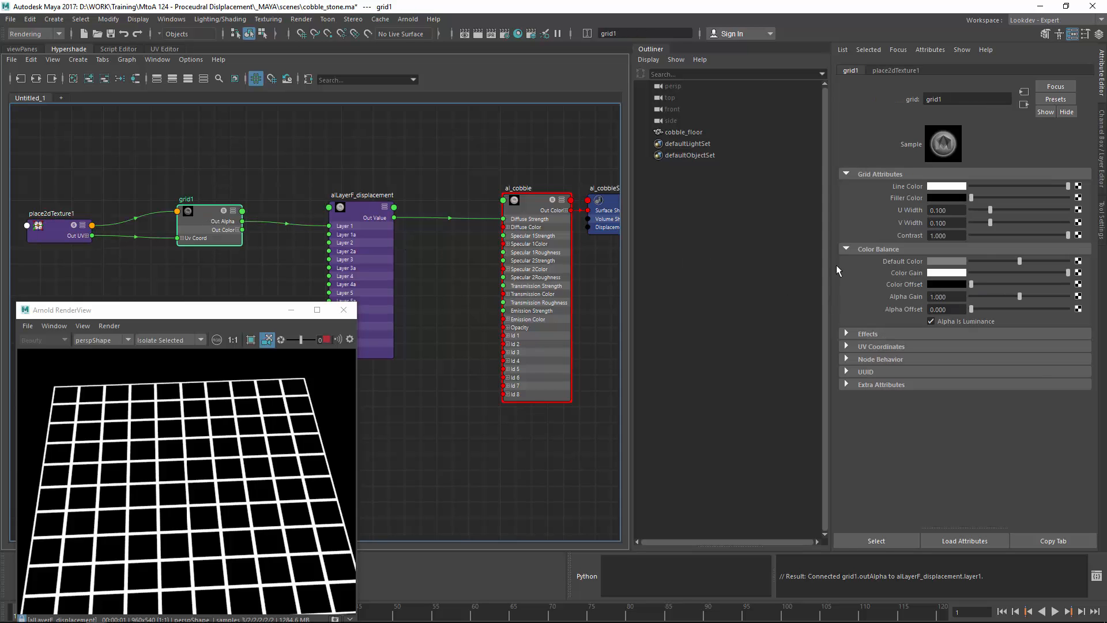
Step: Make grid1 black lines on white, with U Width 0.295 and V Width 0.169
drag(989, 185, 1070, 198)
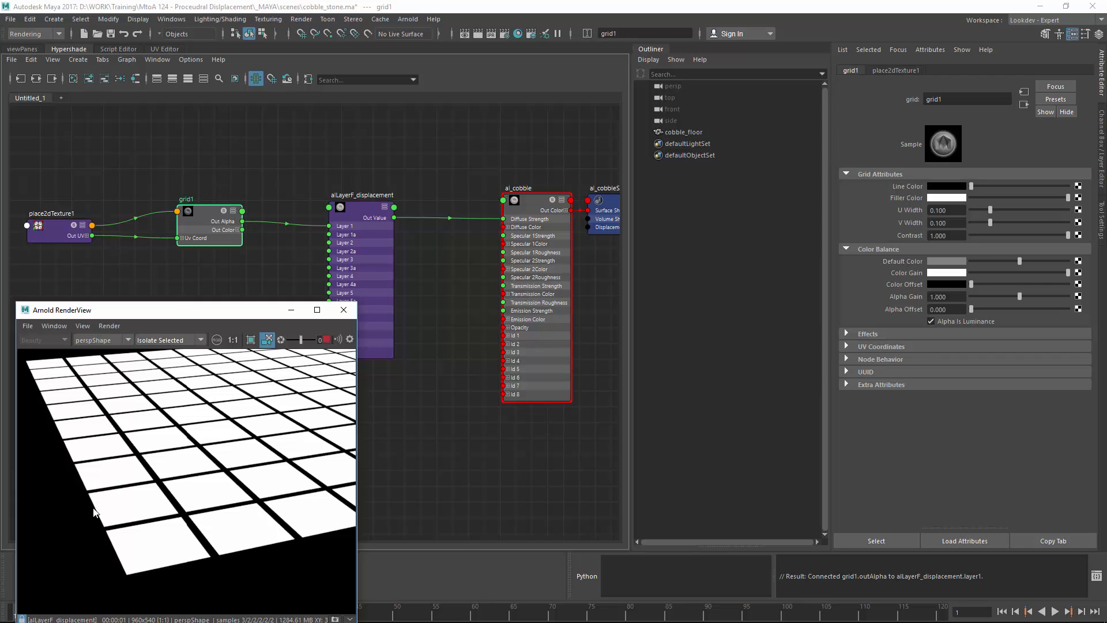
alt+drag(156, 452, 164, 451)
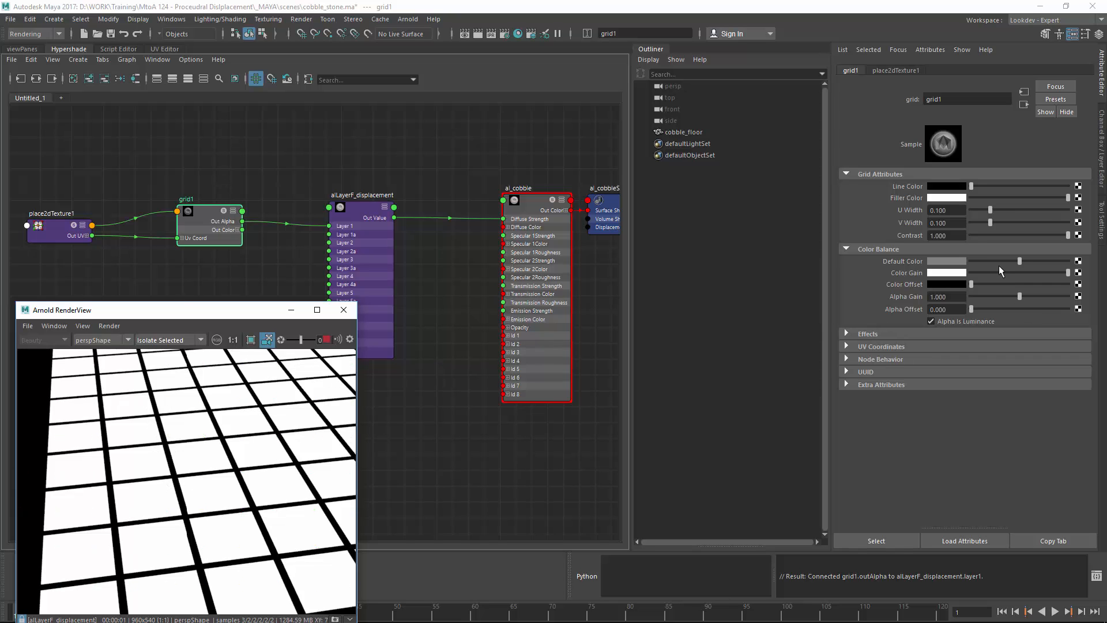
mouse_move(992, 208)
mouse_down()
mouse_move(1067, 214)
mouse_move(992, 223)
mouse_move(1025, 231)
mouse_move(1003, 226)
mouse_up()
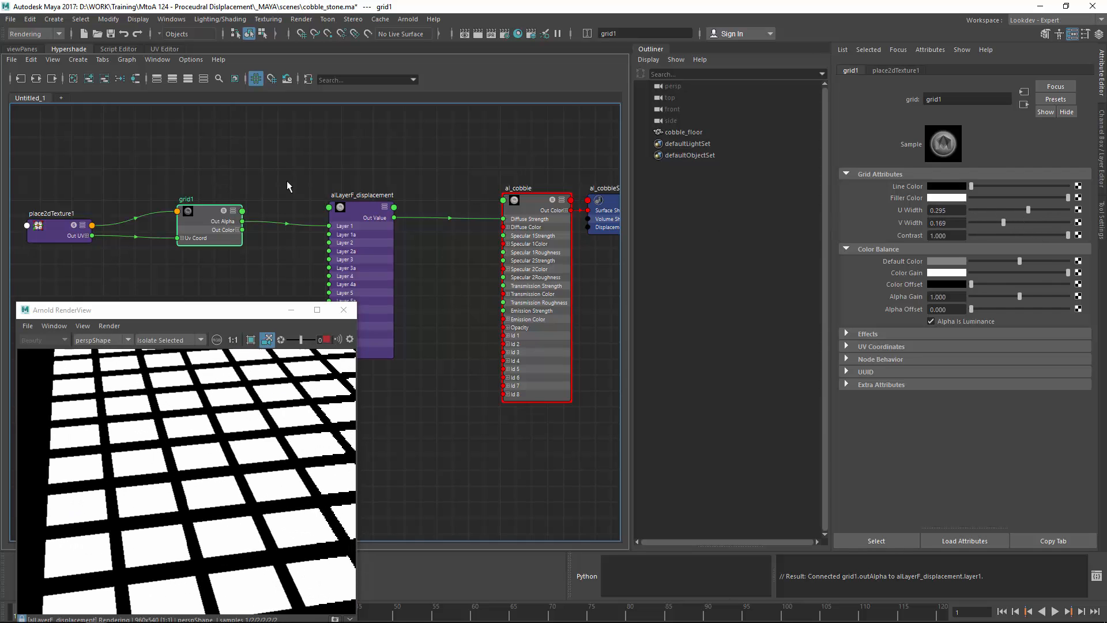
alt+middle_drag(171, 274, 306, 251)
click(293, 267)
key(Tab)
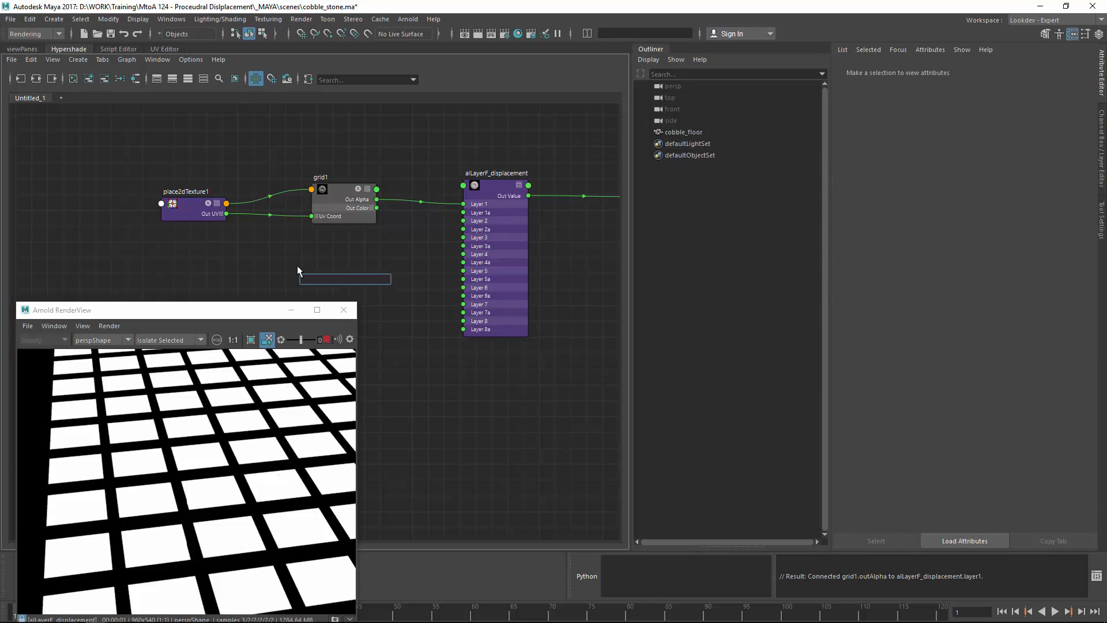
Step: Create aiNoise1 and connect its Out Value to grid1's U Width
key(Escape)
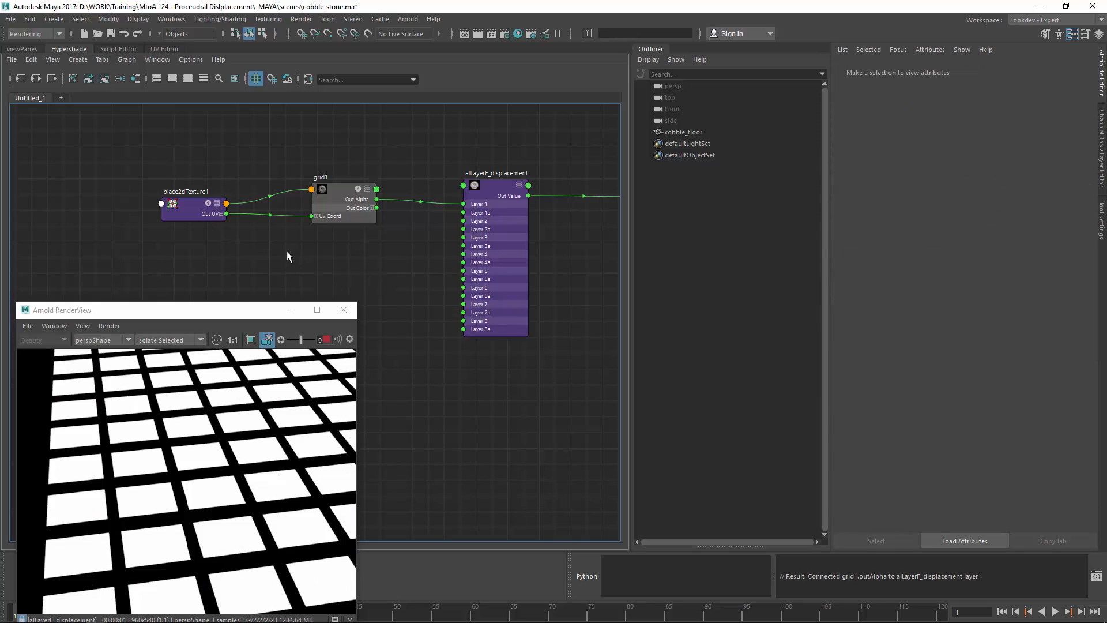
key(Tab)
text(ain)
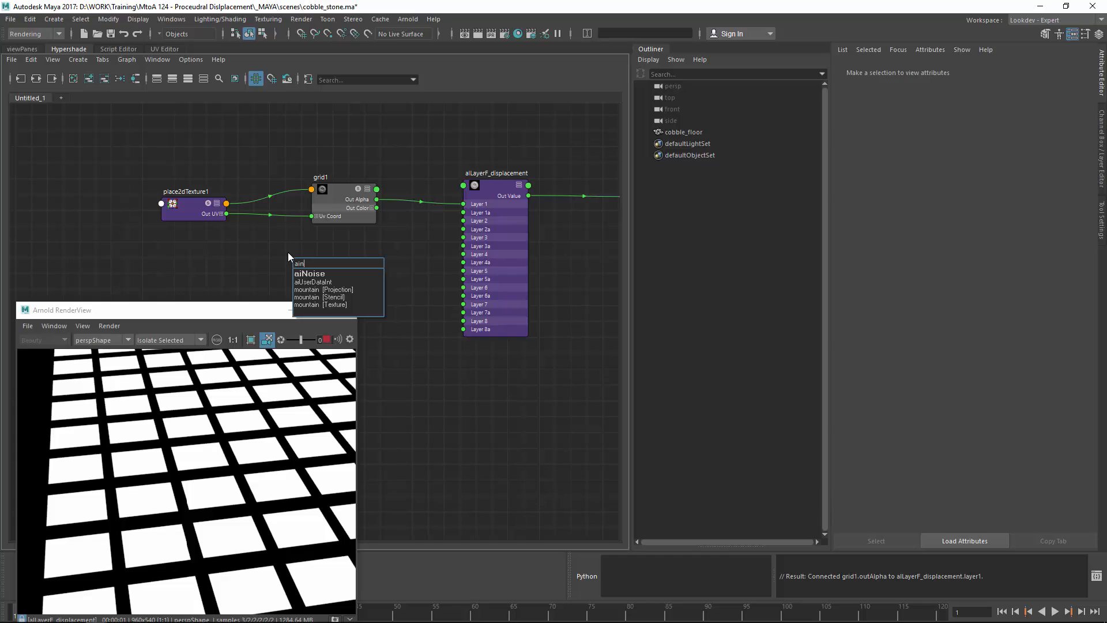
key(Down)
key(Return)
drag(337, 257, 219, 253)
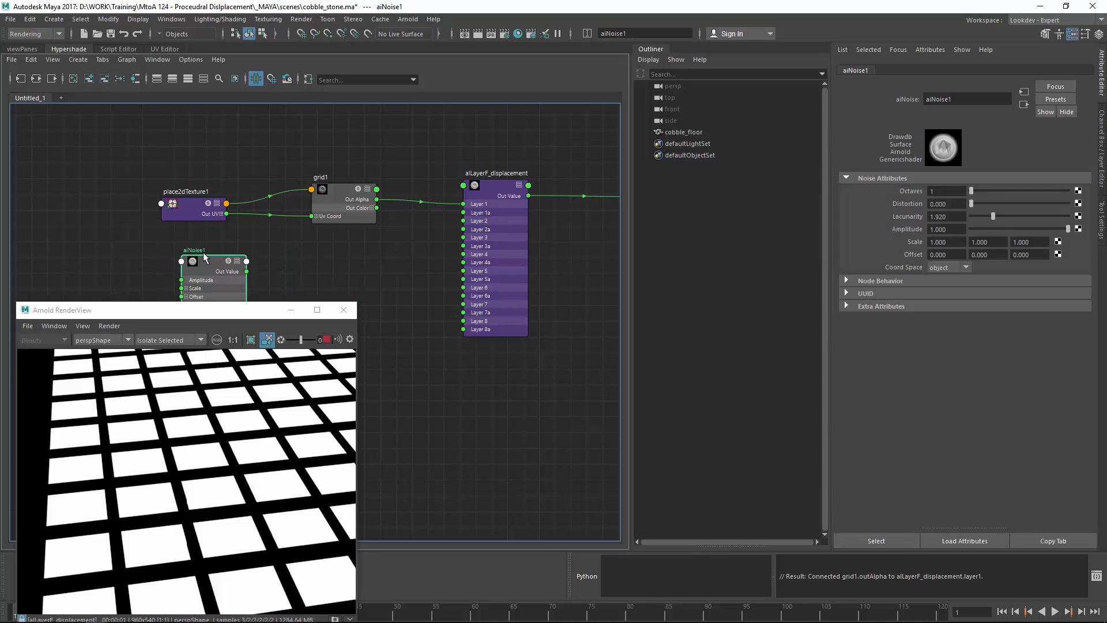
click(327, 186)
key(3)
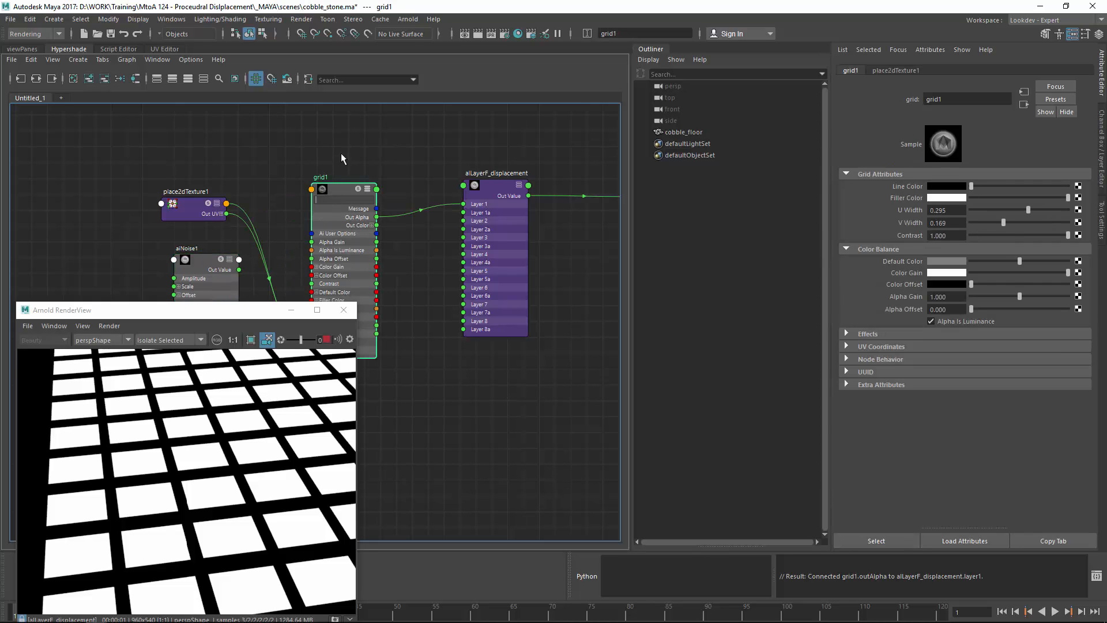
drag(337, 187, 347, 116)
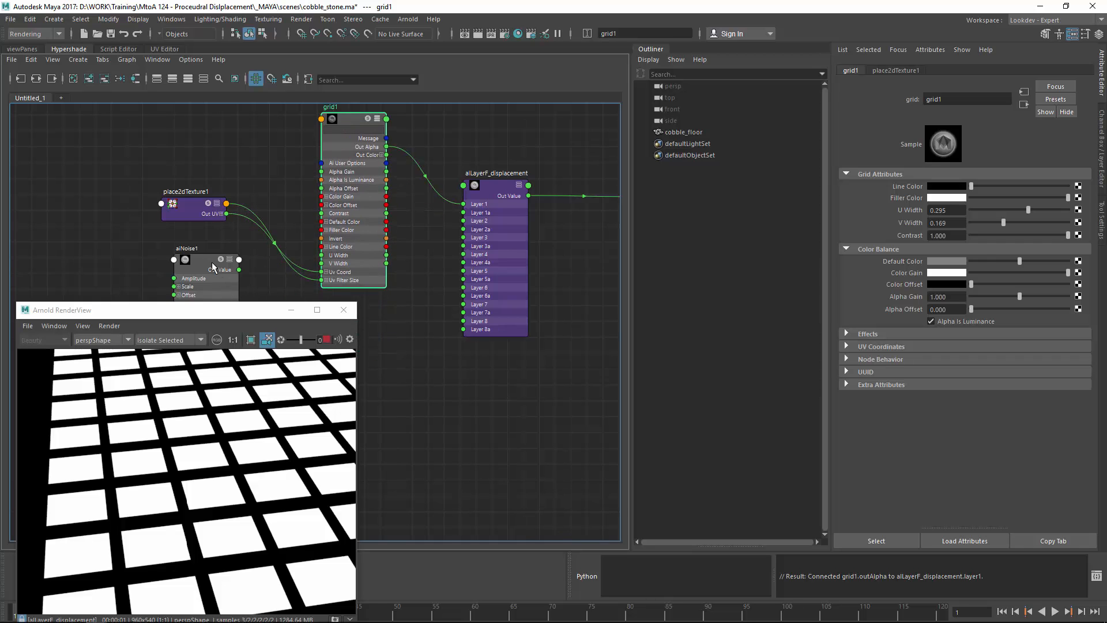
drag(212, 262, 323, 255)
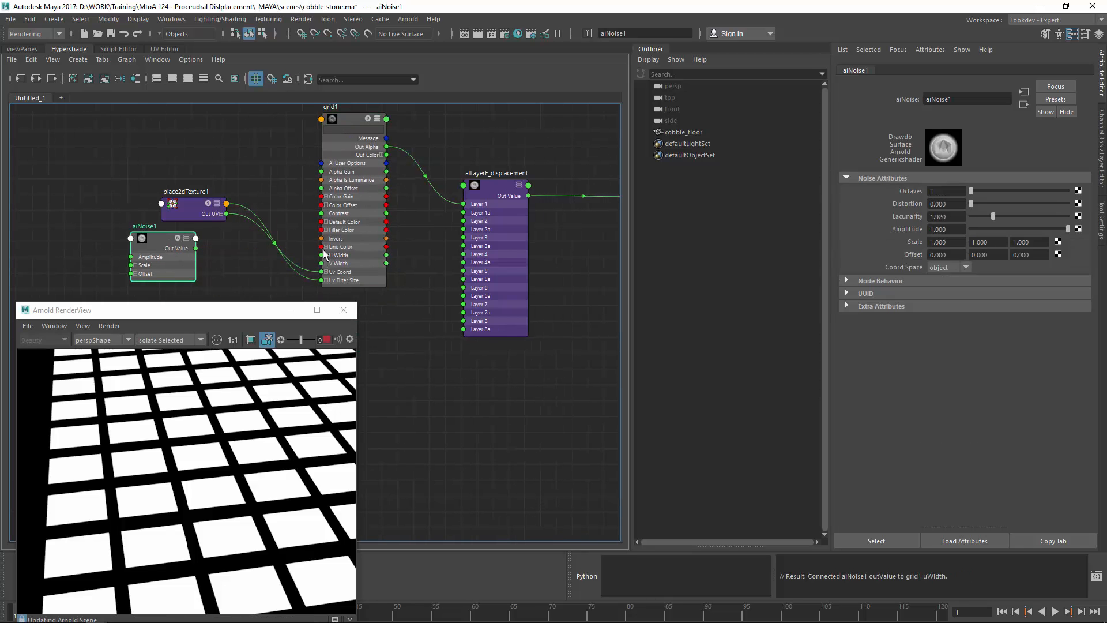
alt+middle_drag(245, 214, 248, 169)
drag(176, 190, 198, 207)
click(288, 255)
Step: Create alFractal1 below aiNoise1, expand its Out Color, and darken its remap colours
key(Tab)
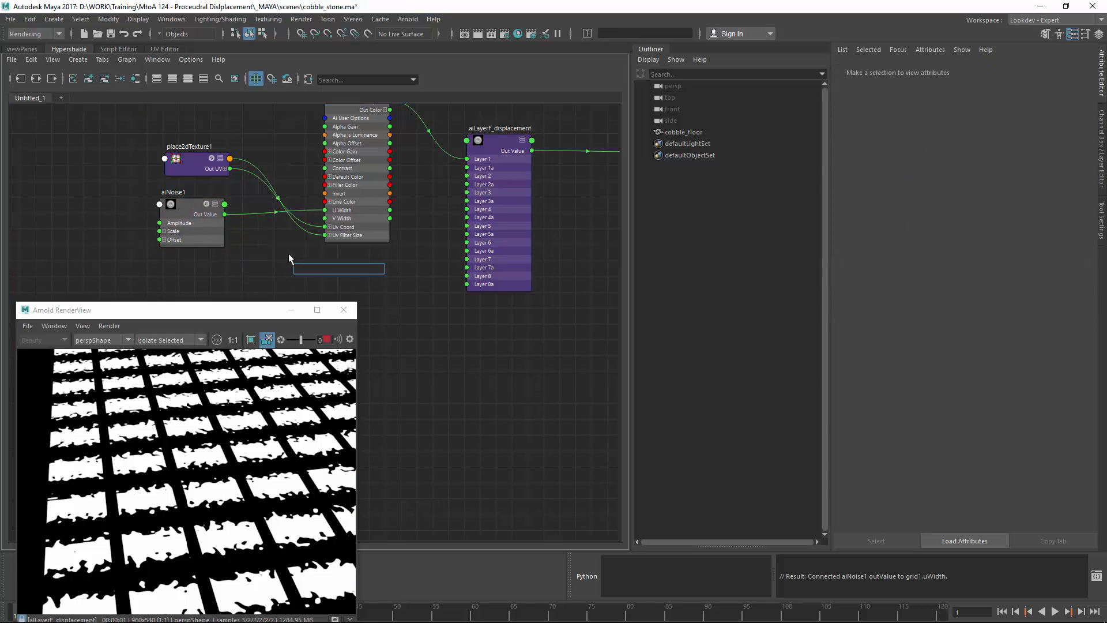
text(alAr)
key(BackSpace)
key(BackSpace)
key(BackSpace)
text(lFractal)
key(Return)
drag(346, 279, 326, 218)
click(221, 271)
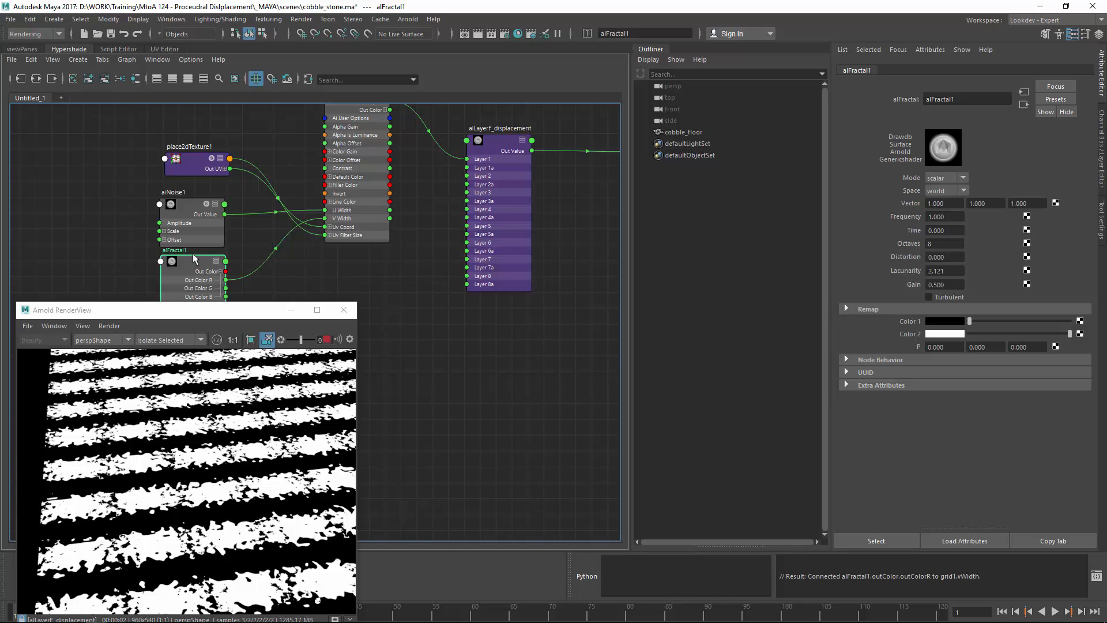
mouse_move(994, 334)
mouse_down()
mouse_move(958, 333)
mouse_move(990, 321)
mouse_move(998, 334)
mouse_move(956, 334)
mouse_move(1023, 318)
mouse_move(1000, 335)
mouse_up()
click(1003, 334)
Step: Select aiNoise1 and lower its Amplitude to 0.367, bringing the render camera closer
click(187, 207)
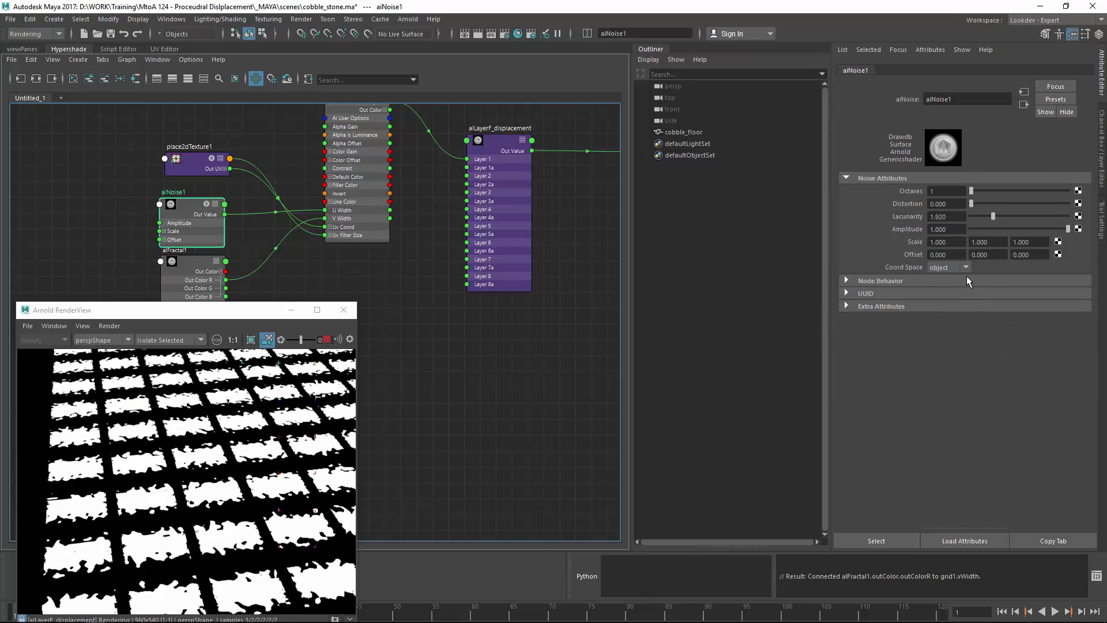
mouse_move(988, 229)
mouse_down()
mouse_move(996, 229)
mouse_move(952, 229)
mouse_move(1030, 231)
mouse_move(1004, 232)
mouse_up()
click(225, 477)
alt+right_drag(225, 481, 384, 519)
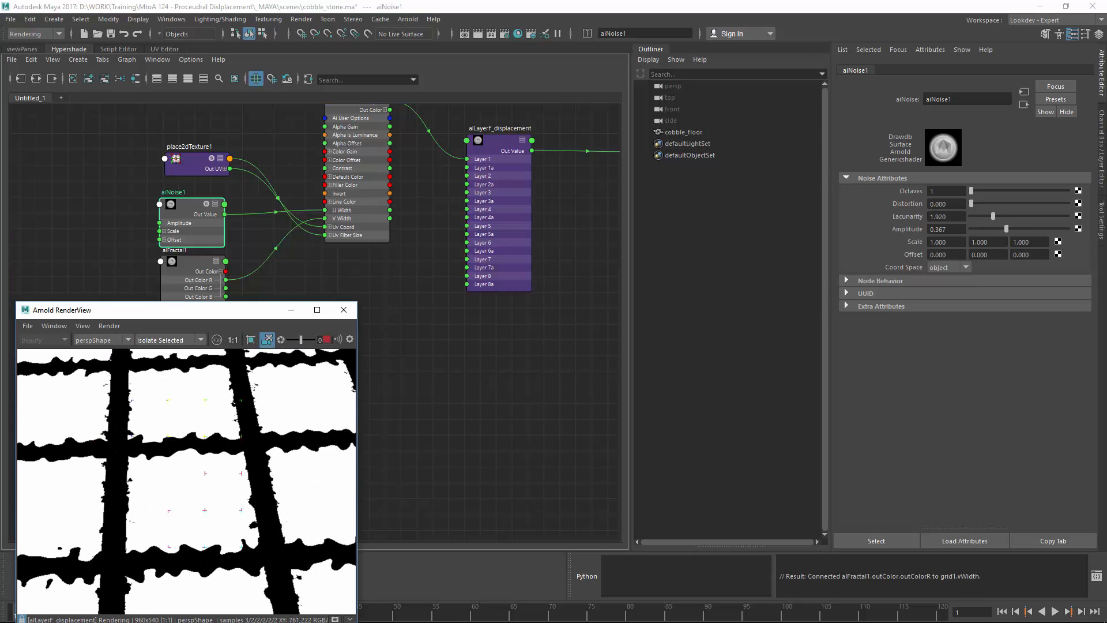
Step: Adjust aiNoise1's Octaves, set Distortion 0, Amplitude 0.247 and Scale 0.410, -0.560, 0.630
drag(981, 192, 1001, 190)
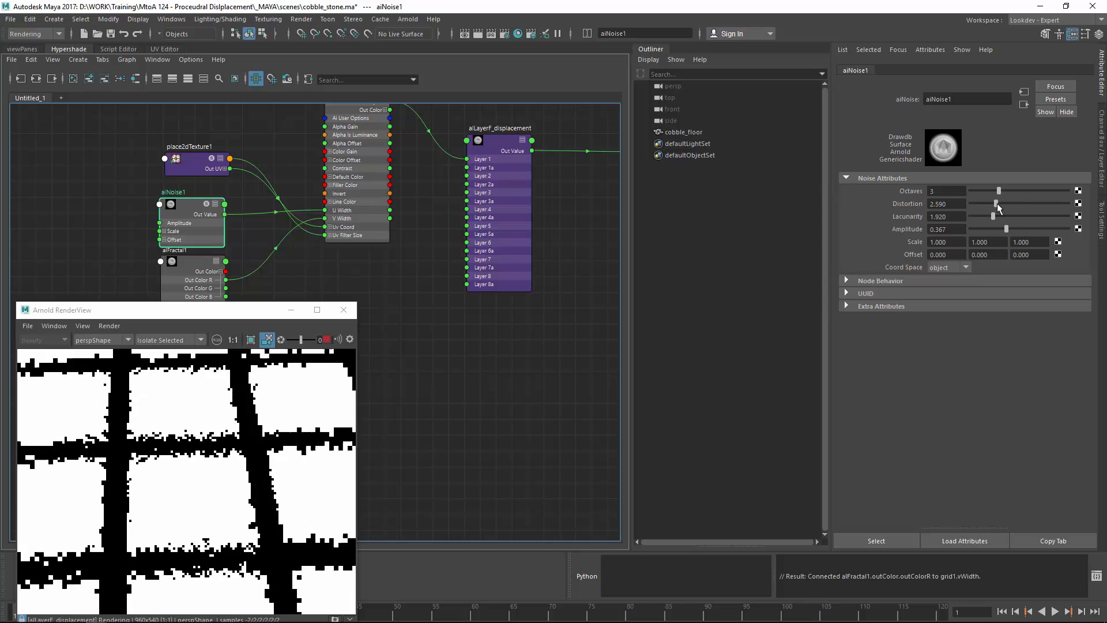
drag(990, 205, 968, 214)
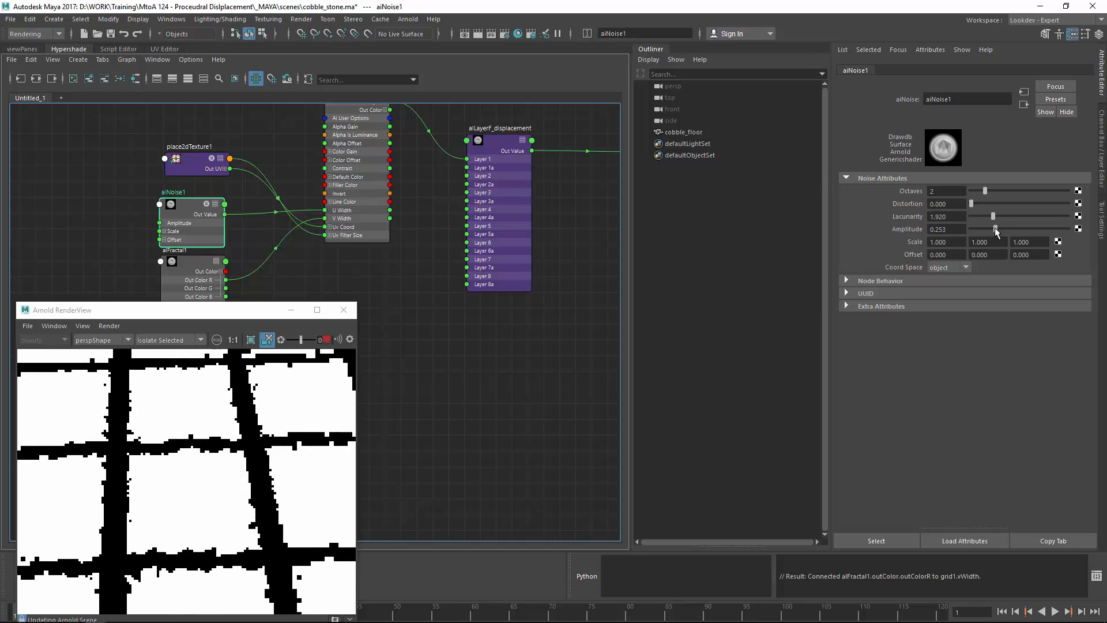
drag(997, 230, 995, 230)
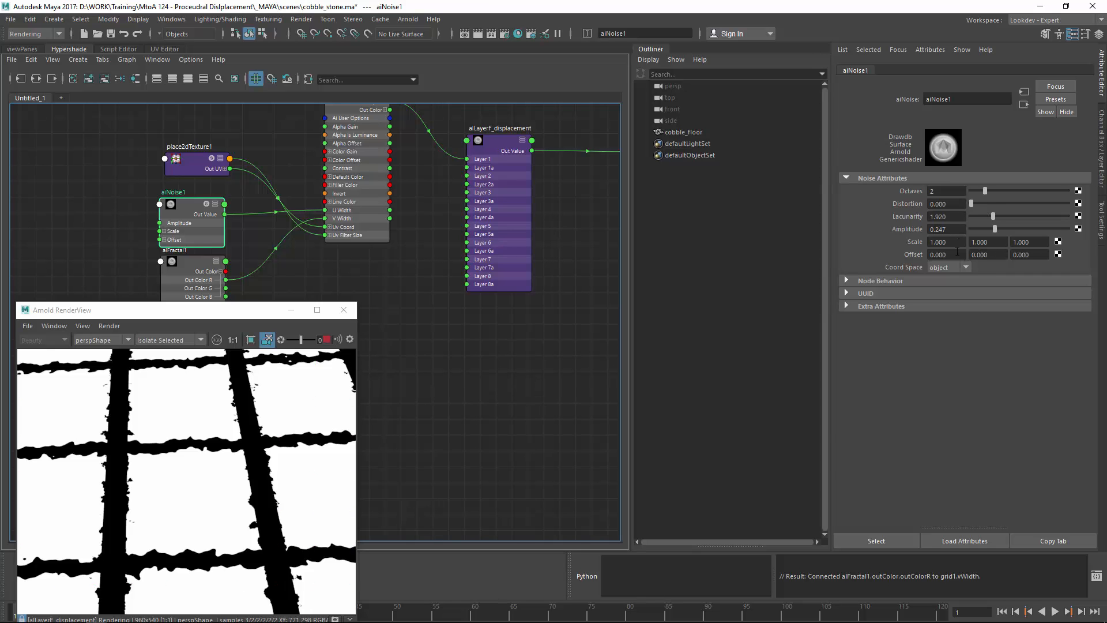
ctrl+drag(947, 244, 913, 249)
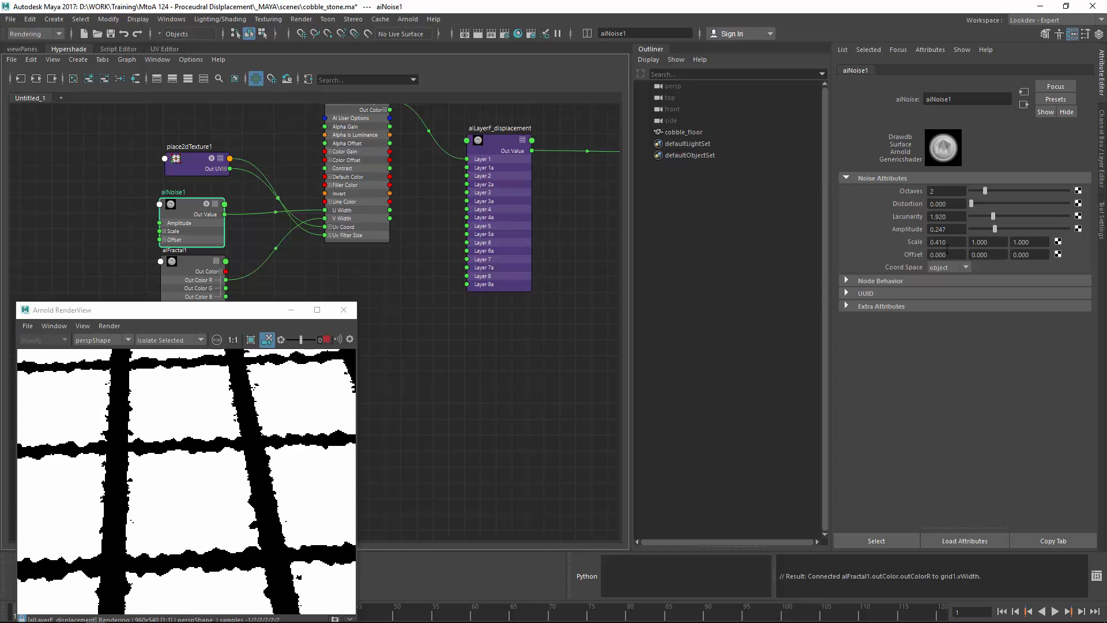
ctrl+drag(987, 245, 922, 248)
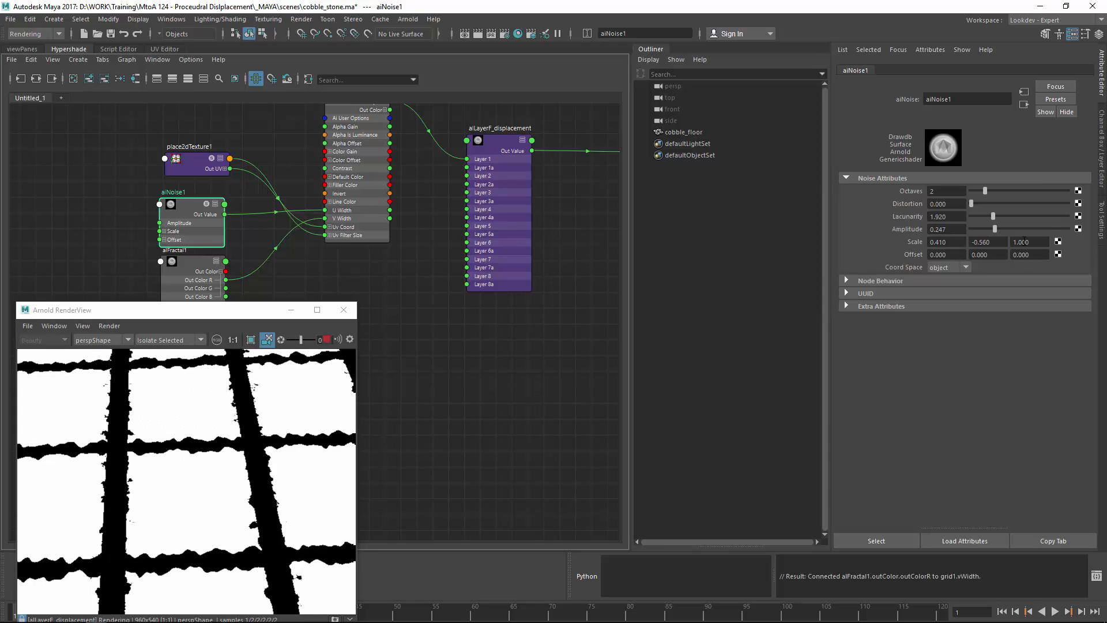
ctrl+drag(1022, 242, 1004, 252)
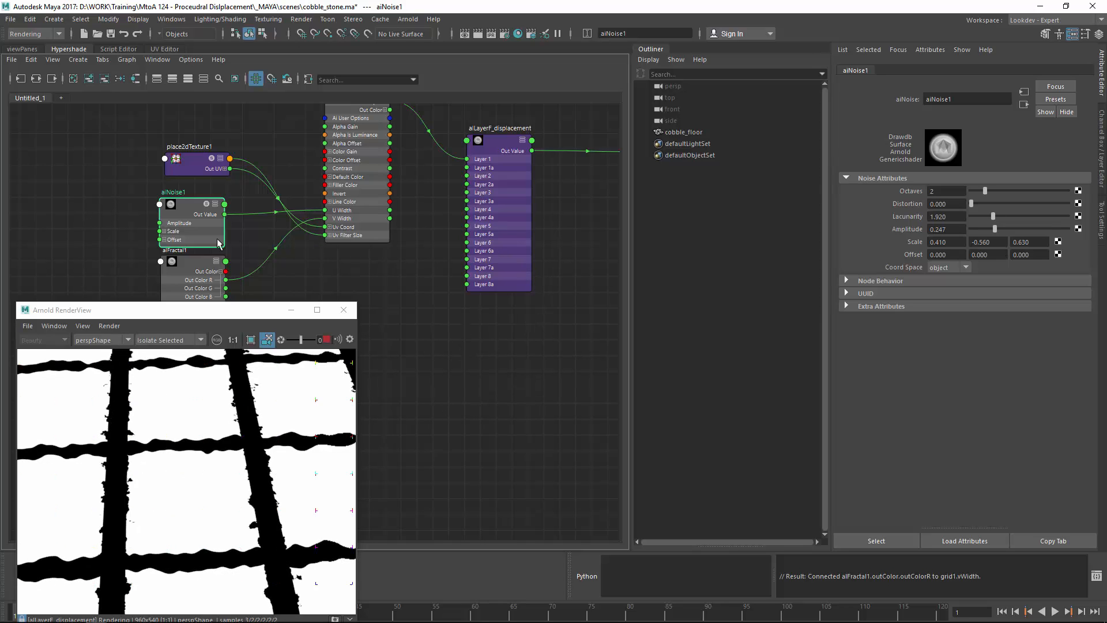
drag(192, 269, 189, 271)
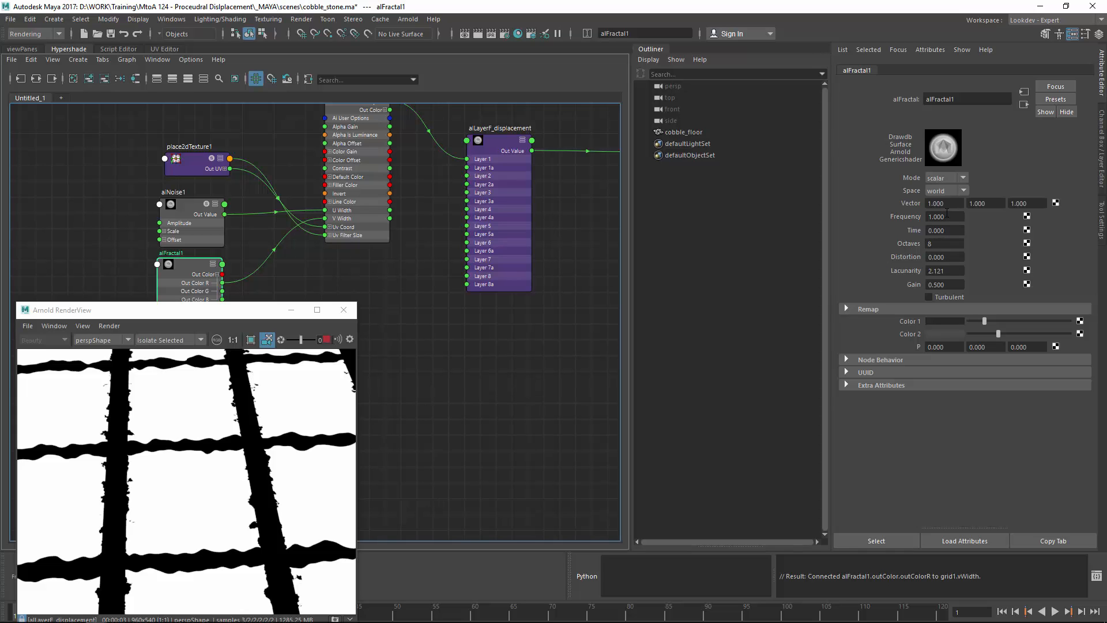
Step: Set alFractal1's Frequency to 0.770 and darken its Remap Color 1, orbiting the render to check
ctrl+drag(947, 213, 895, 227)
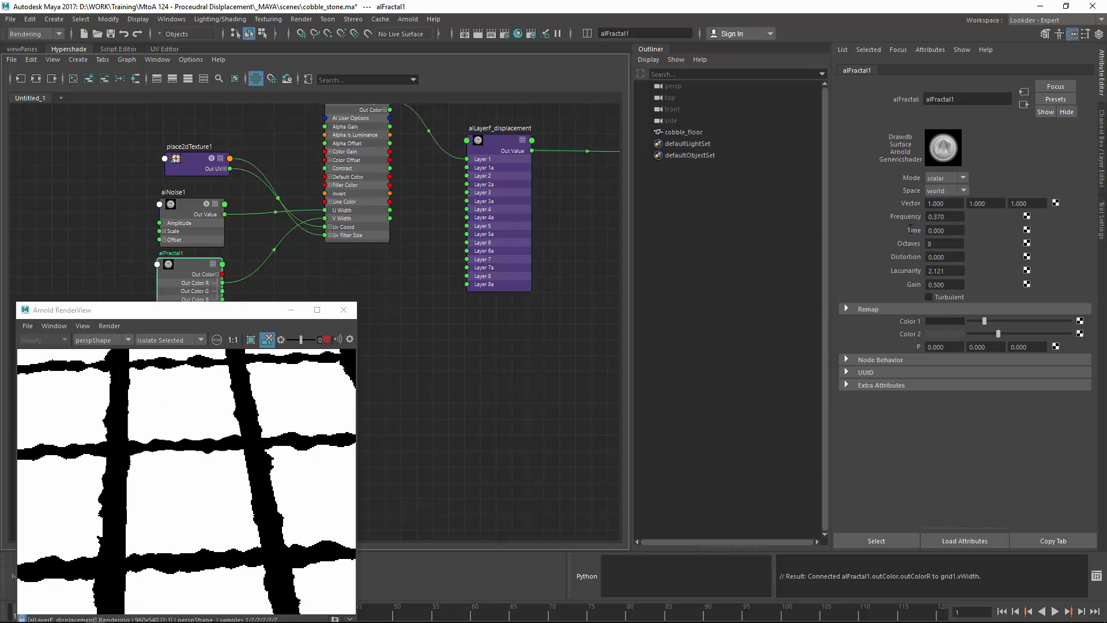
drag(983, 321, 1004, 335)
alt+drag(69, 454, 149, 407)
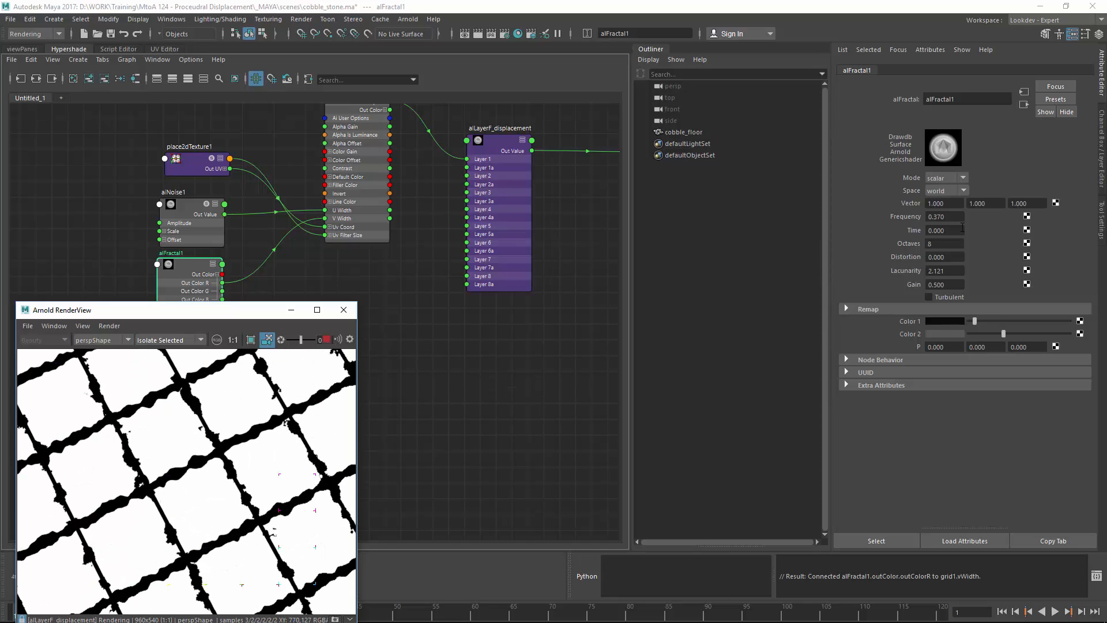
ctrl+drag(951, 218, 975, 242)
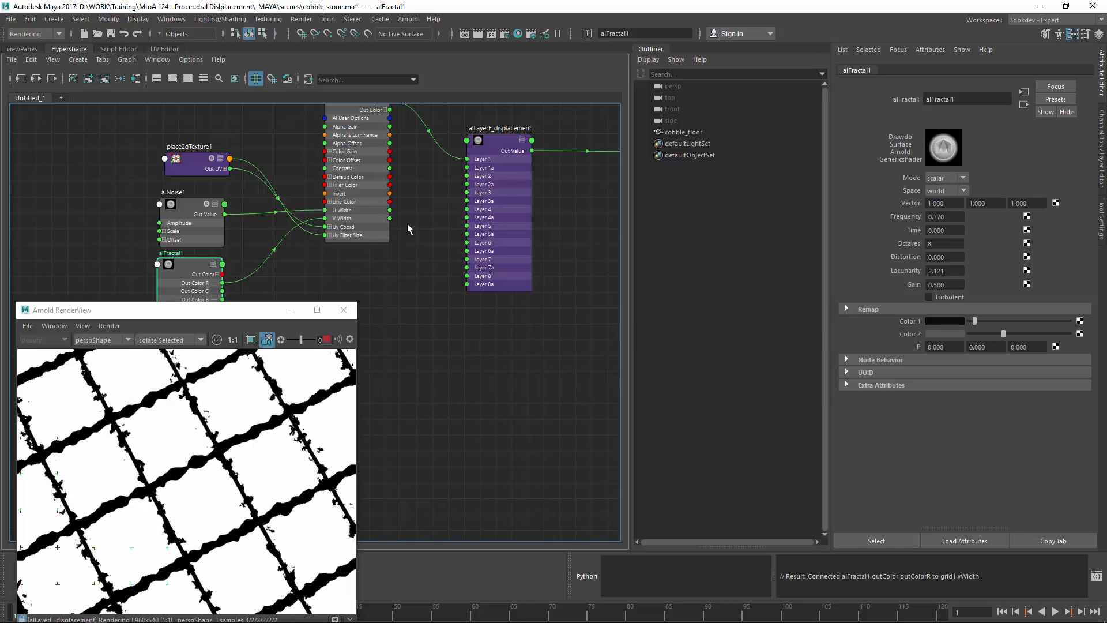
alt+middle_drag(407, 223, 483, 227)
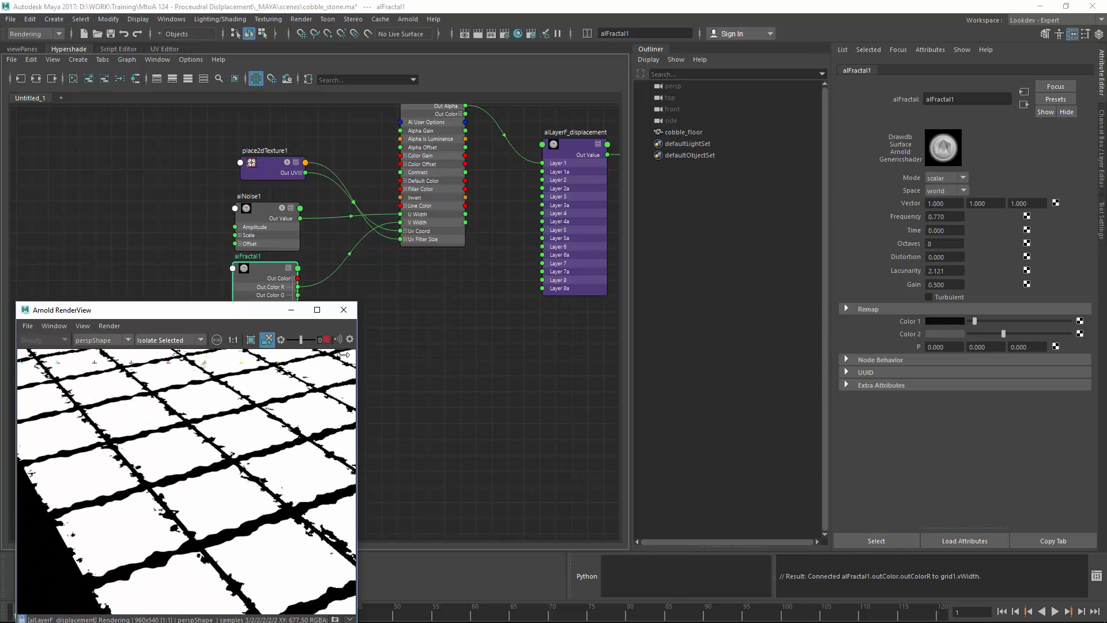
alt+drag(153, 487, 130, 498)
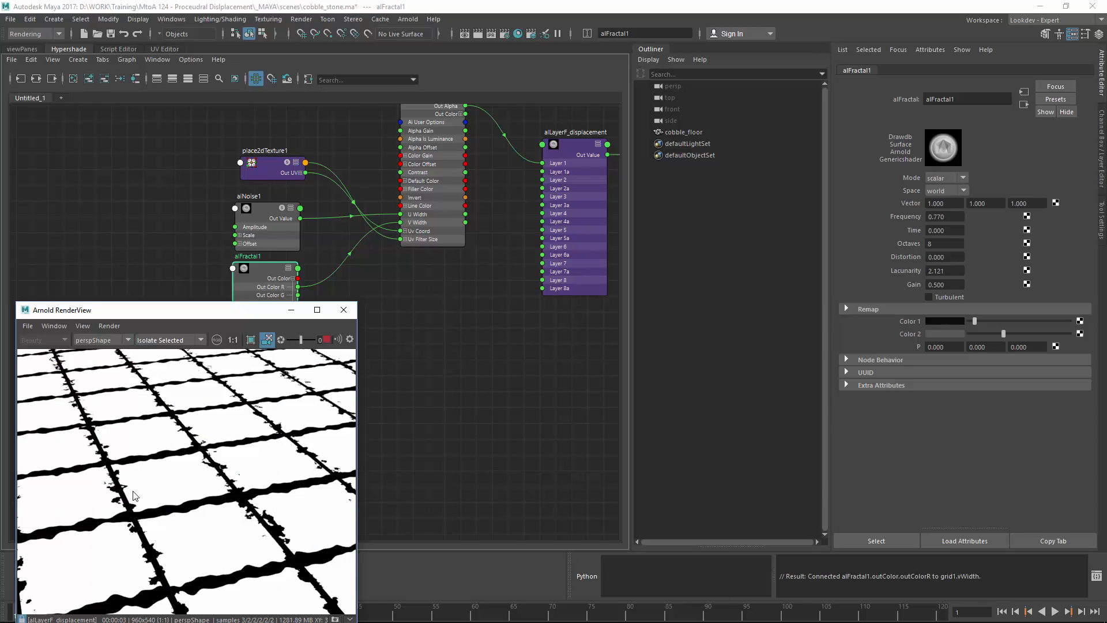
Step: Create an alCombineFloat1 node in free space in the node graph
alt+middle_drag(451, 331, 497, 331)
click(425, 316)
alt+middle_drag(467, 265, 438, 285)
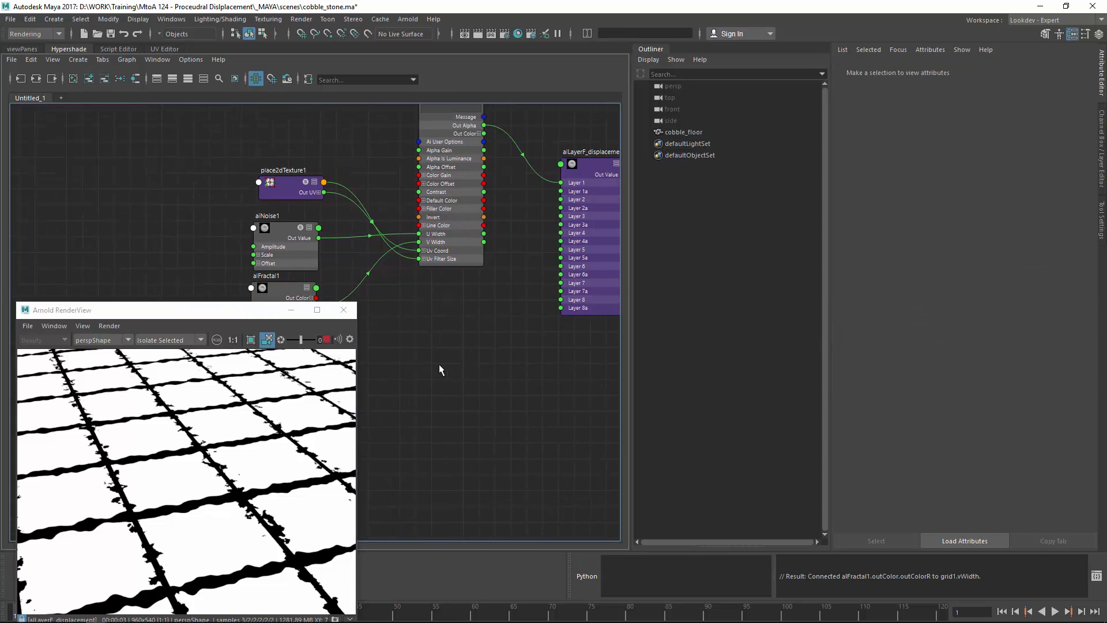
alt+middle_drag(468, 364, 497, 353)
scroll(496, 351, down, 2)
key(Tab)
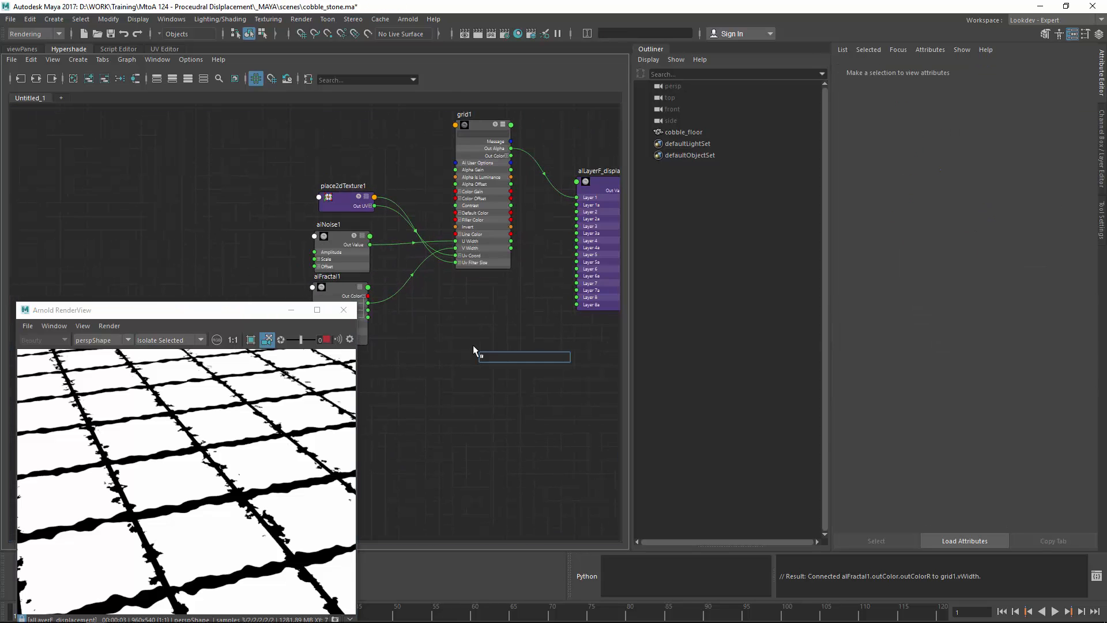
text(alcomb)
key(Down)
key(Down)
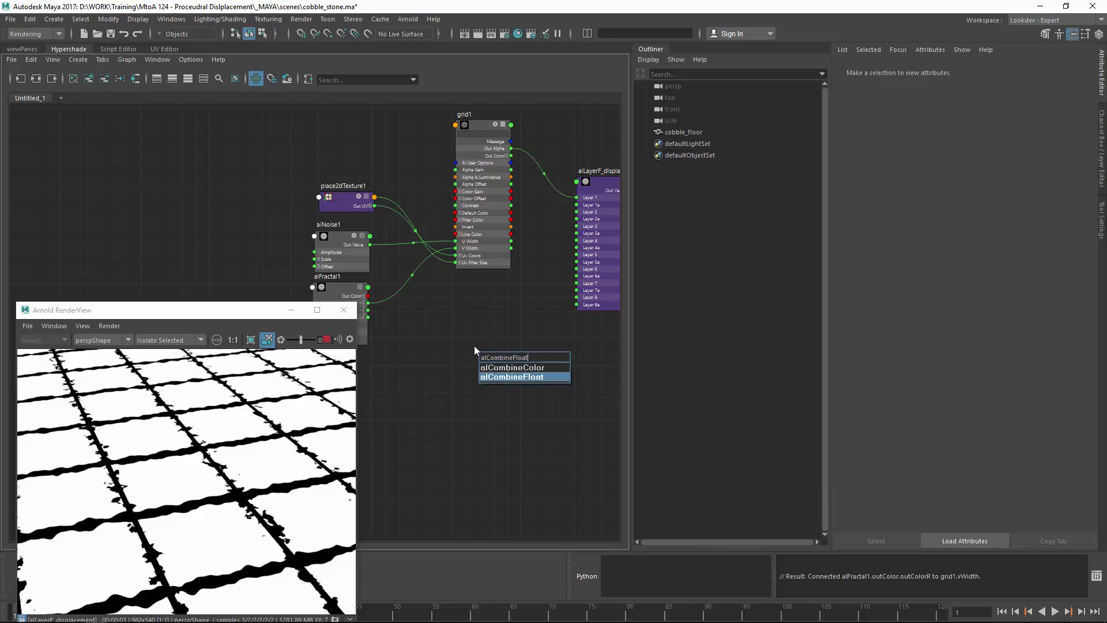
key(Return)
click(437, 361)
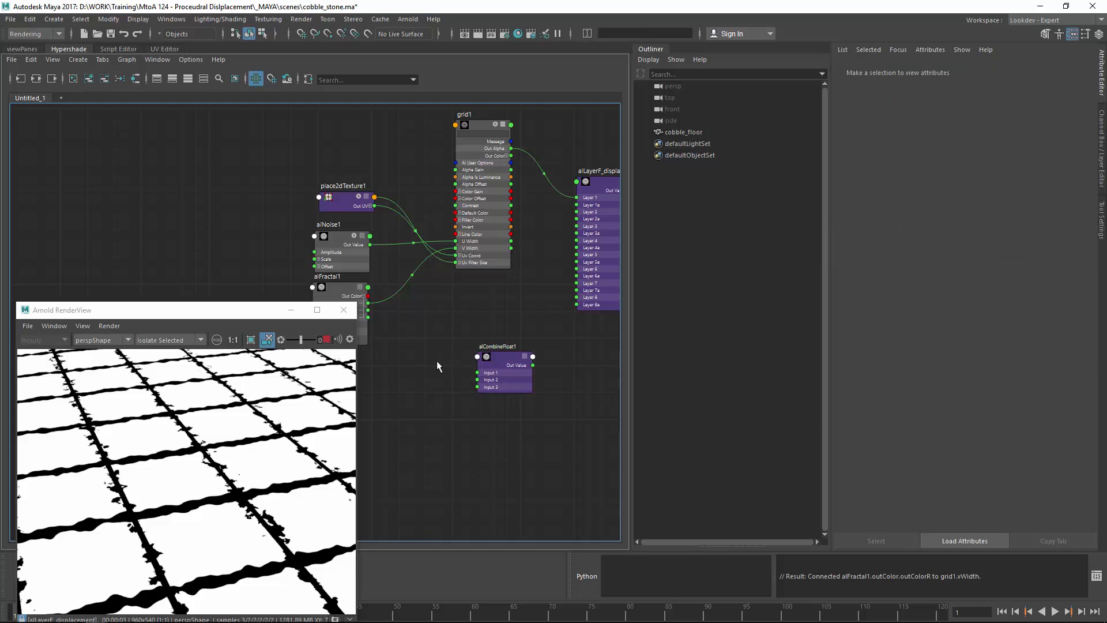
Step: Create a Ramp texture (ramp1) with place2dTexture2 and duplicate it as ramp2
key(Tab)
text(ramp)
key(Down)
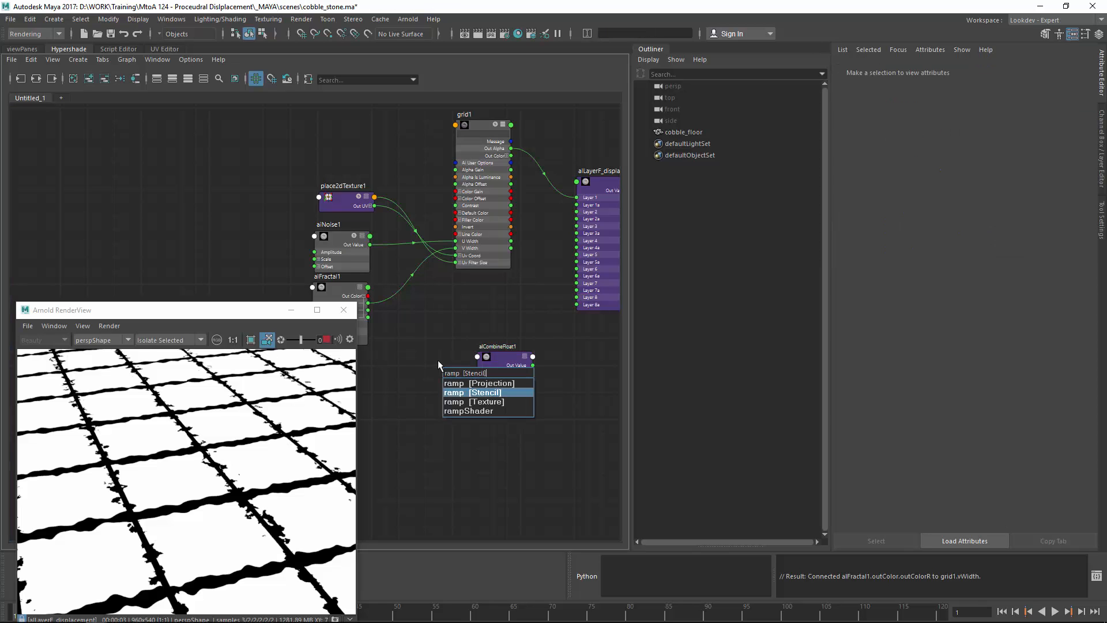
key(Down)
key(Return)
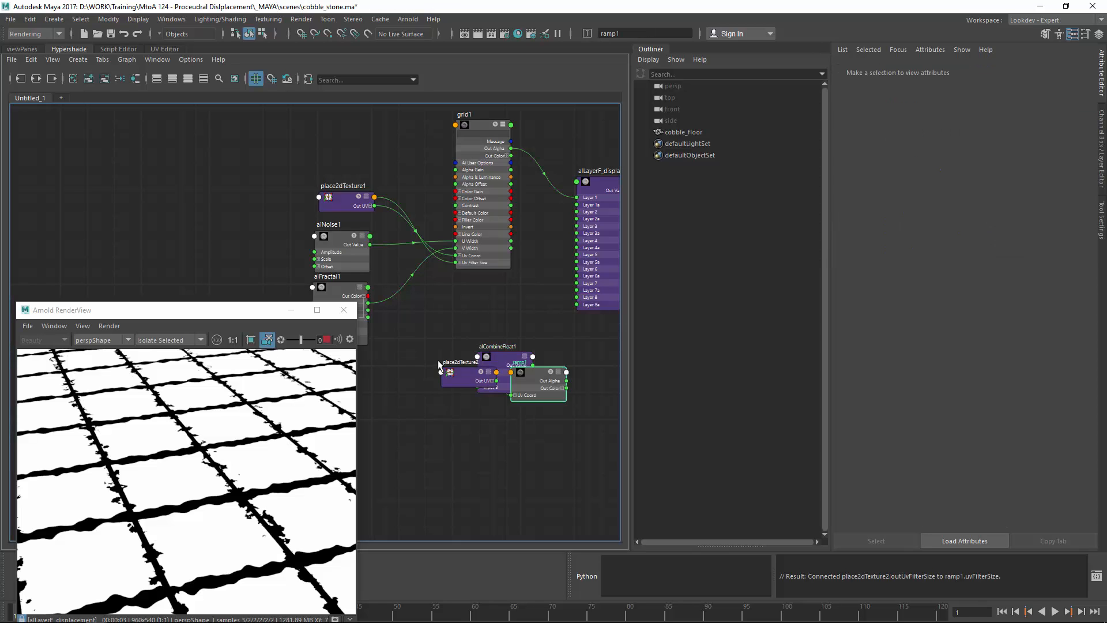
drag(464, 375, 399, 381)
drag(555, 382, 485, 459)
key(ctrl+d)
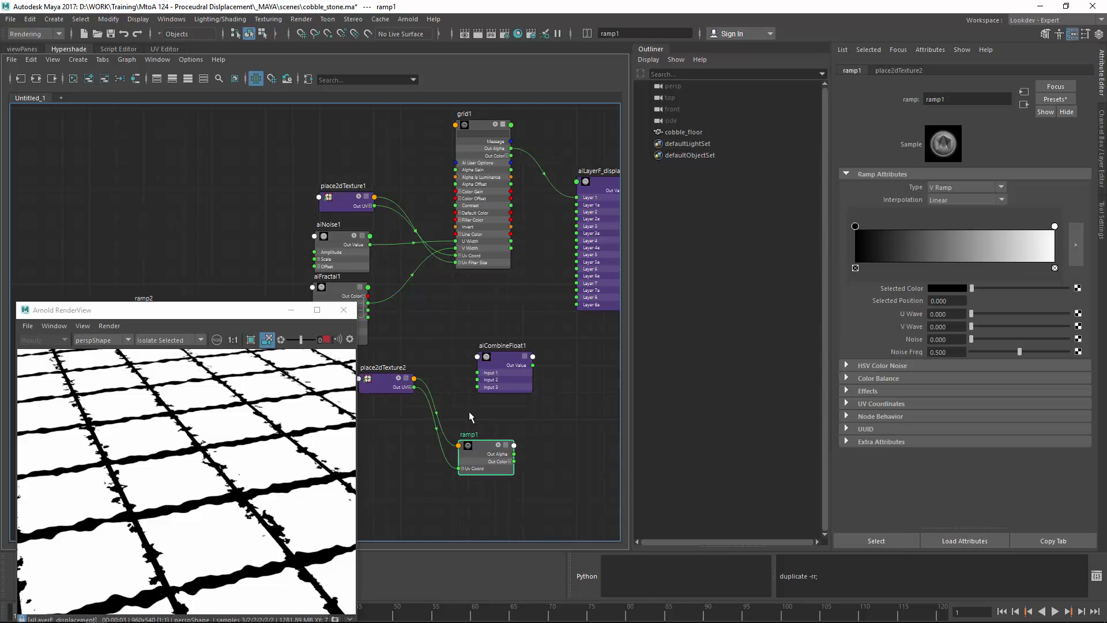
Step: Stack ramp2 under ramp1 and connect place2dTexture2's UVs to ramp2
drag(195, 317, 488, 499)
drag(488, 466, 495, 422)
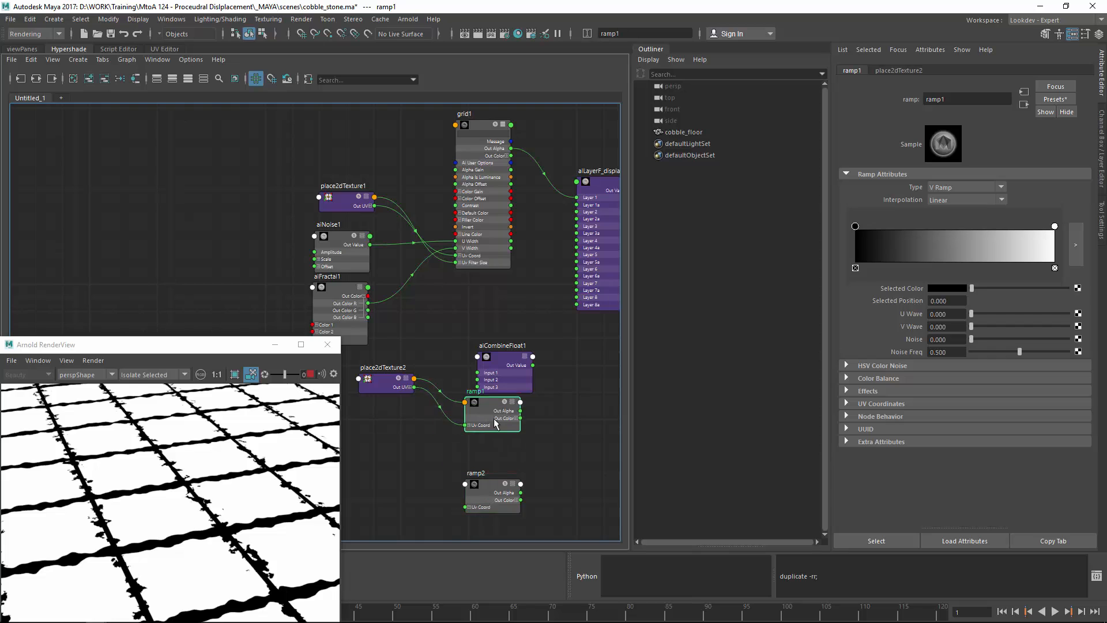
drag(491, 488, 482, 465)
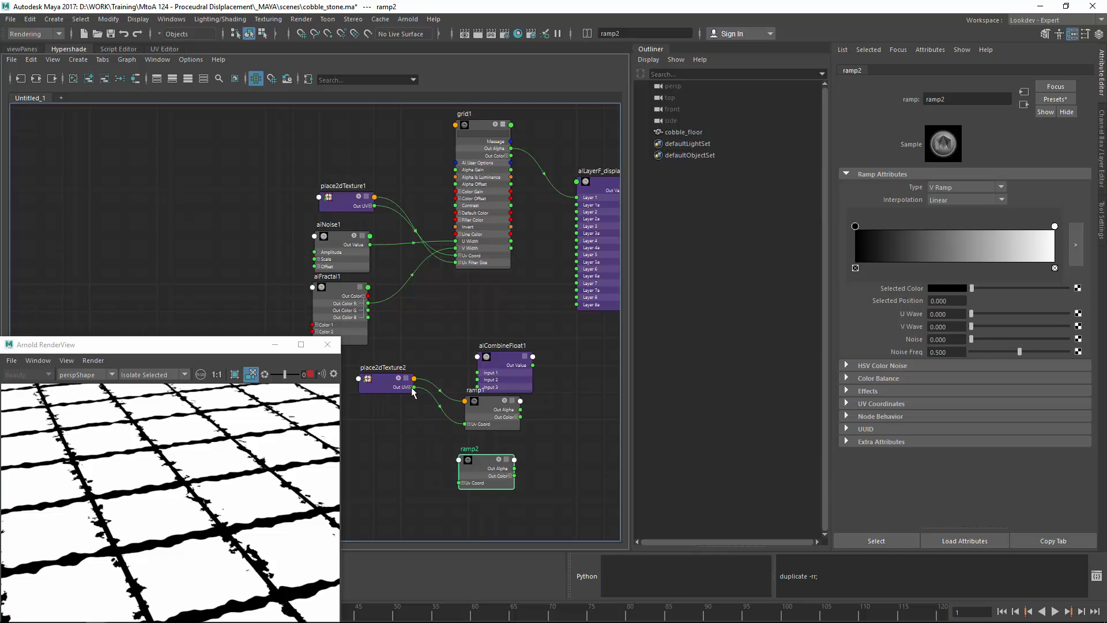
drag(416, 391, 460, 483)
click(418, 484)
alt+middle_drag(413, 429, 385, 401)
alt+right_drag(385, 401, 464, 388)
drag(495, 316, 572, 324)
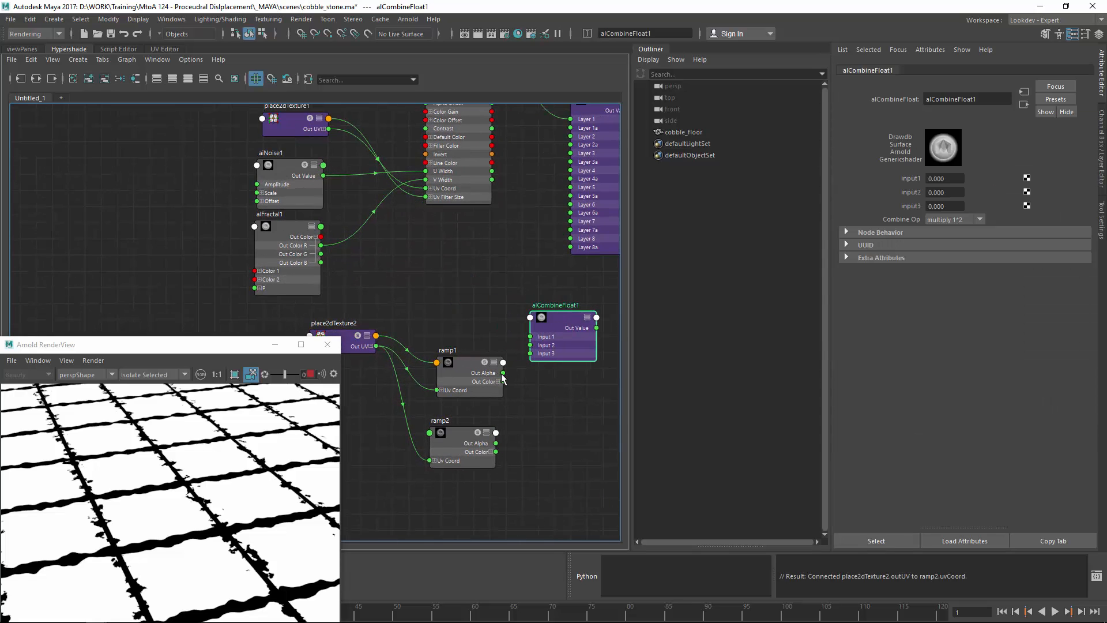
Step: Select ramp1 and look through its Effects, Color Balance and HSV Color Noise sections
click(500, 376)
click(868, 390)
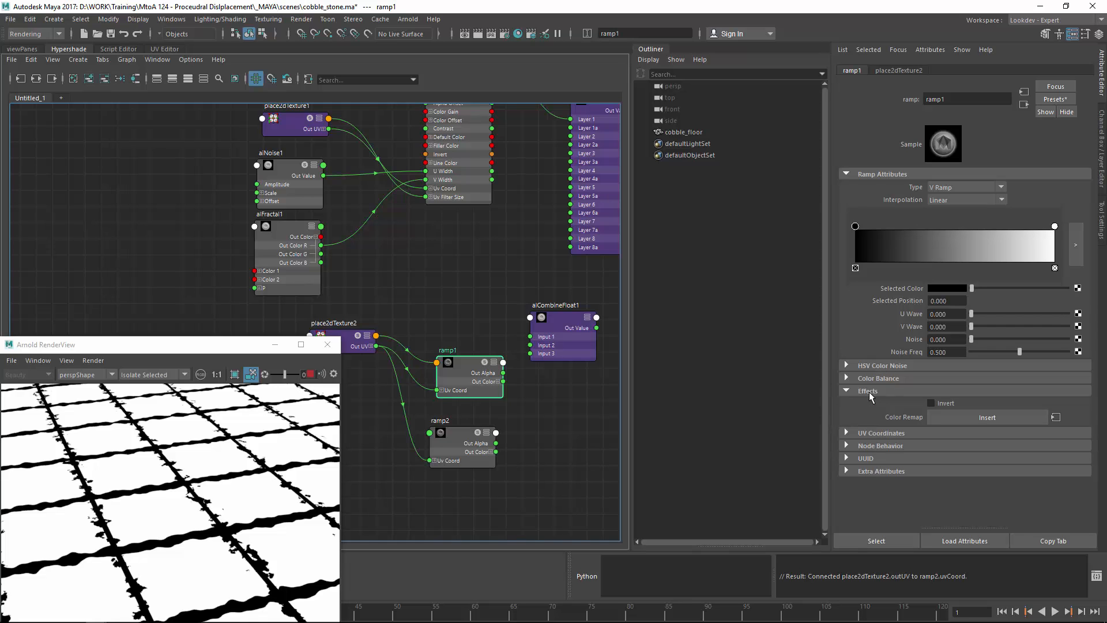
click(869, 390)
click(872, 378)
click(874, 377)
click(873, 365)
click(874, 365)
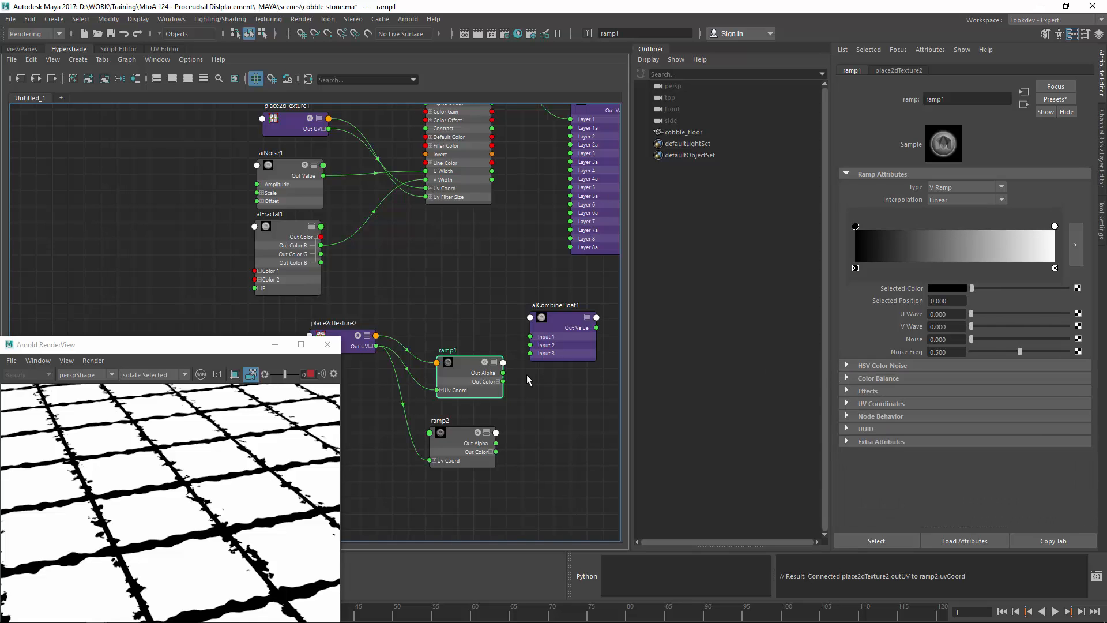
alt+middle_drag(500, 380, 452, 369)
Step: Wire ramp1 and ramp2 Out Alpha into alCombineFloat1 Inputs 1 and 2
click(489, 334)
mouse_move(479, 345)
mouse_down()
mouse_move(491, 332)
mouse_move(484, 324)
mouse_up()
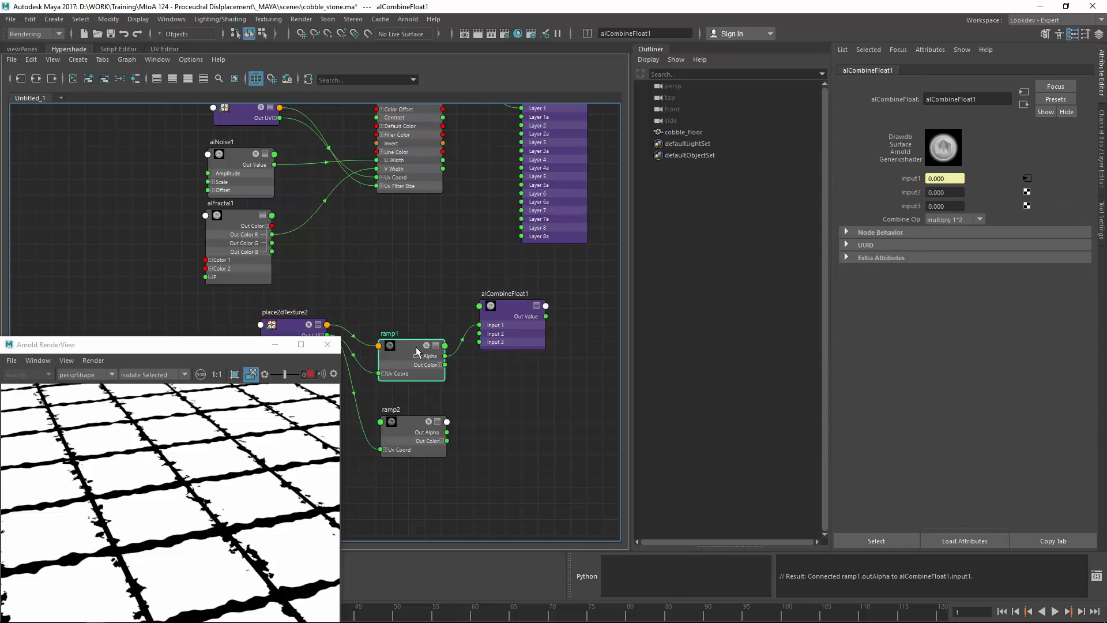
drag(417, 347, 405, 326)
drag(447, 433, 480, 334)
alt+middle_drag(466, 357, 564, 365)
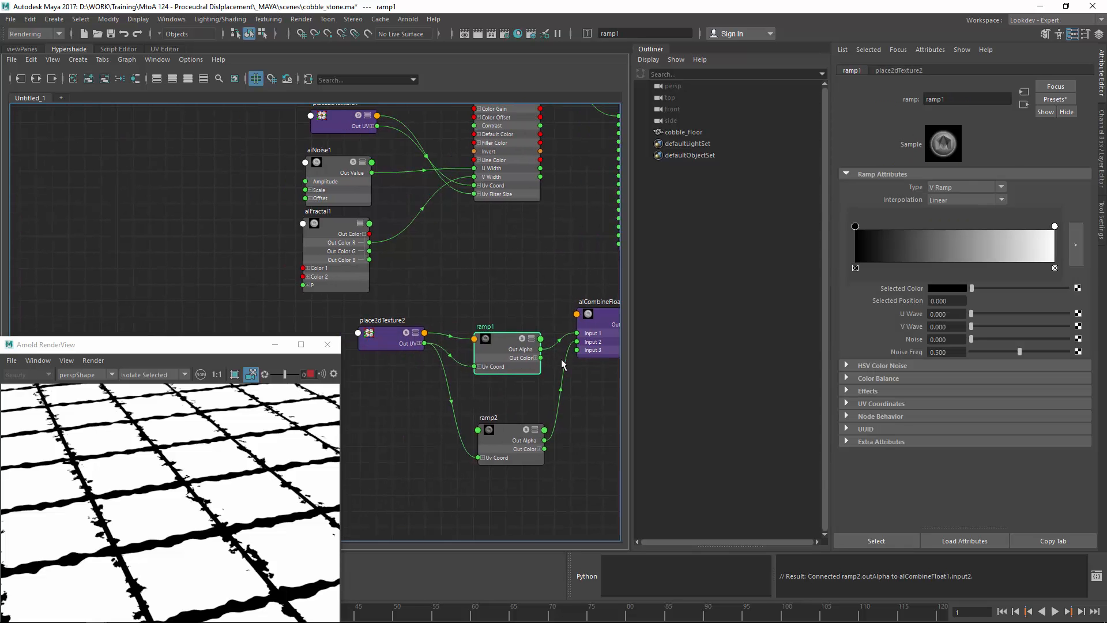
drag(365, 346, 306, 357)
drag(489, 346, 456, 333)
drag(493, 425, 460, 383)
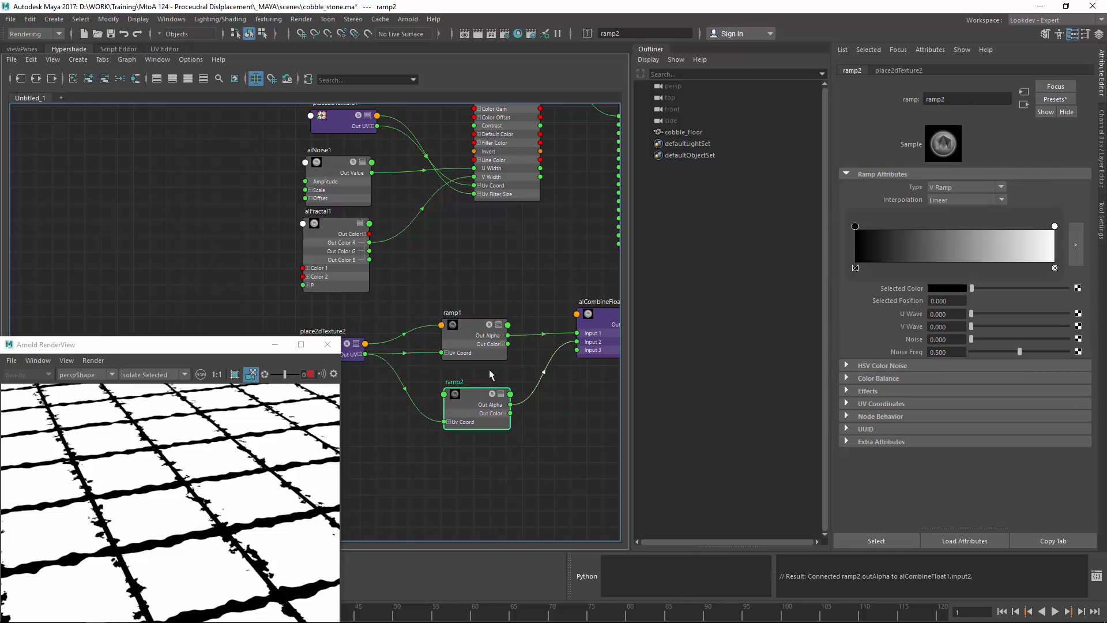
alt+middle_drag(494, 368, 311, 380)
drag(429, 350, 405, 373)
alt+middle_drag(483, 275, 483, 361)
drag(489, 320, 597, 314)
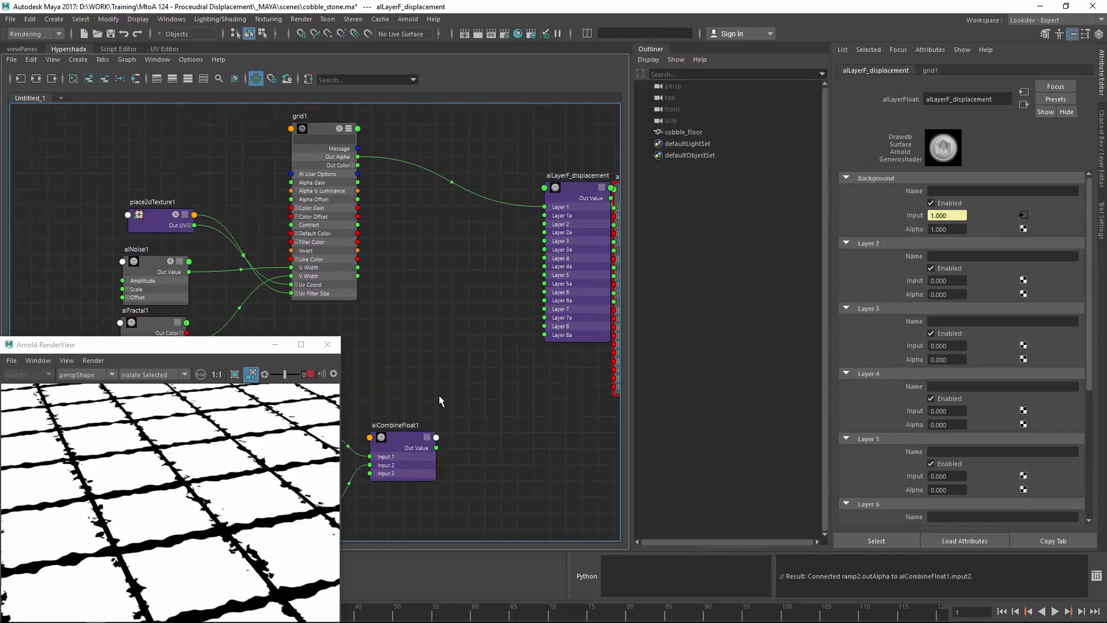
Step: Duplicate as alCombineFloat2, multiply grid1 with alCombineFloat1, and feed it into Layer 1
click(403, 436)
key(ctrl+d)
drag(455, 259, 475, 255)
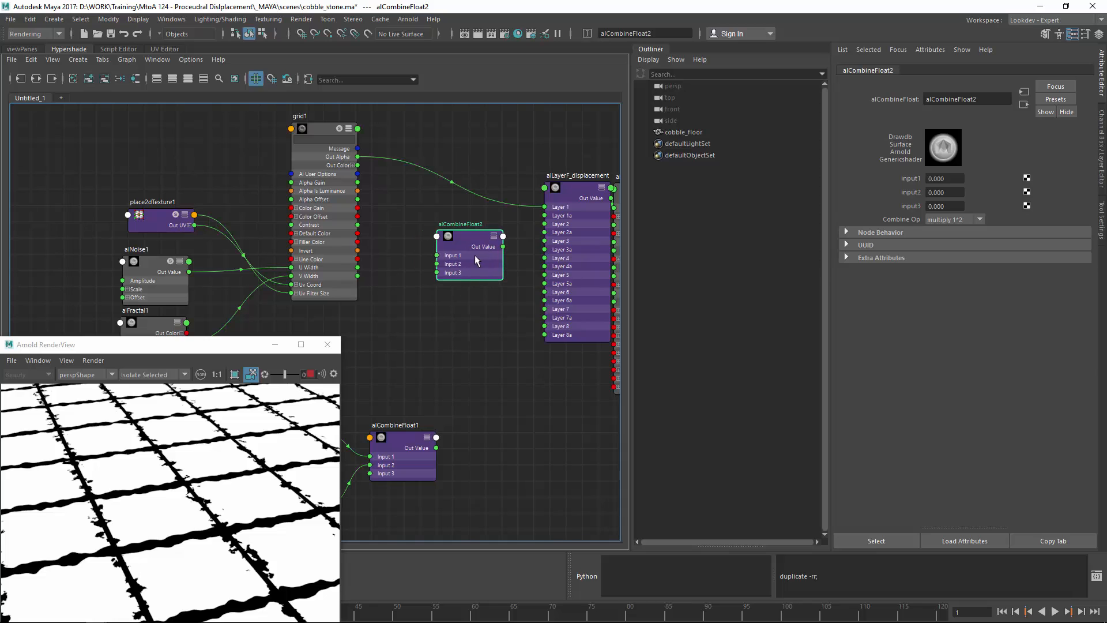
drag(358, 157, 437, 256)
drag(437, 448, 437, 263)
drag(503, 246, 545, 206)
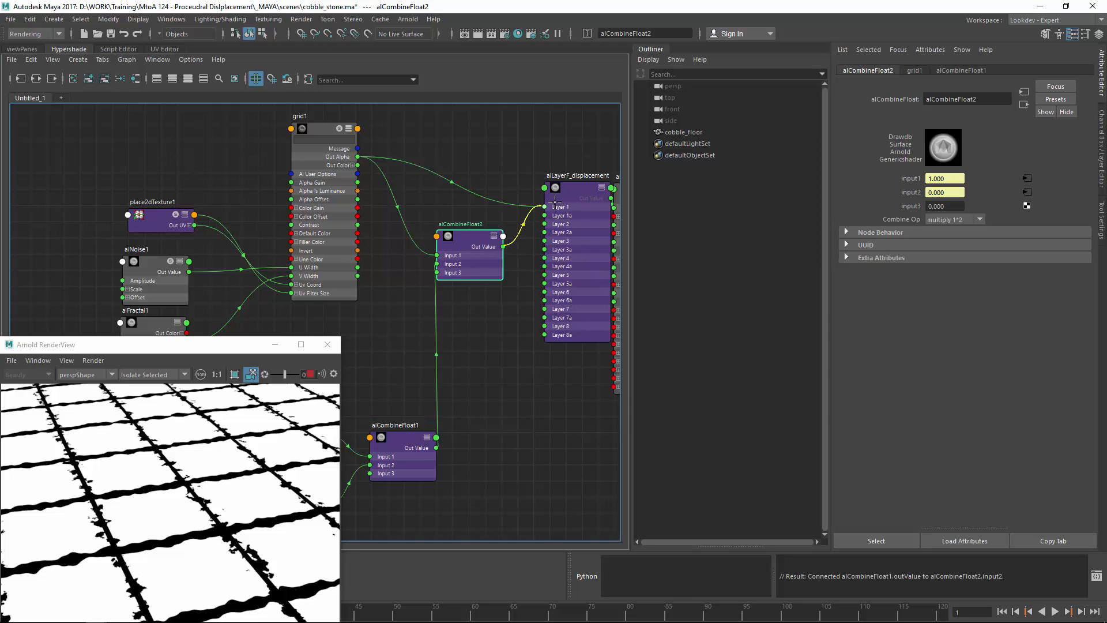
click(498, 341)
alt+middle_drag(487, 359, 539, 286)
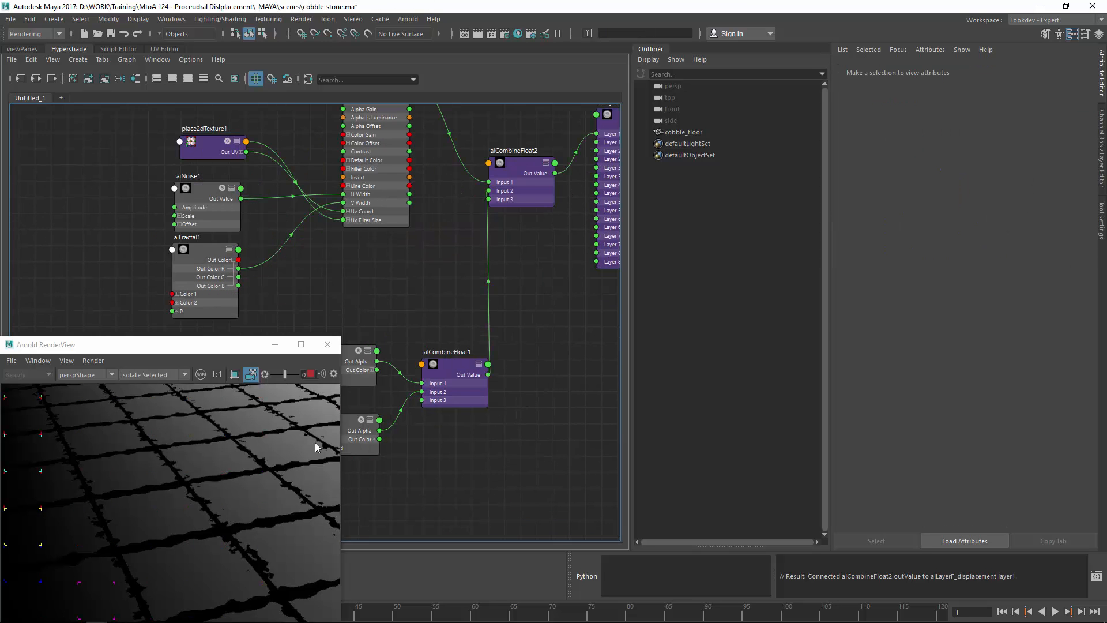
alt+right_drag(158, 490, 127, 473)
alt+middle_drag(441, 414, 518, 399)
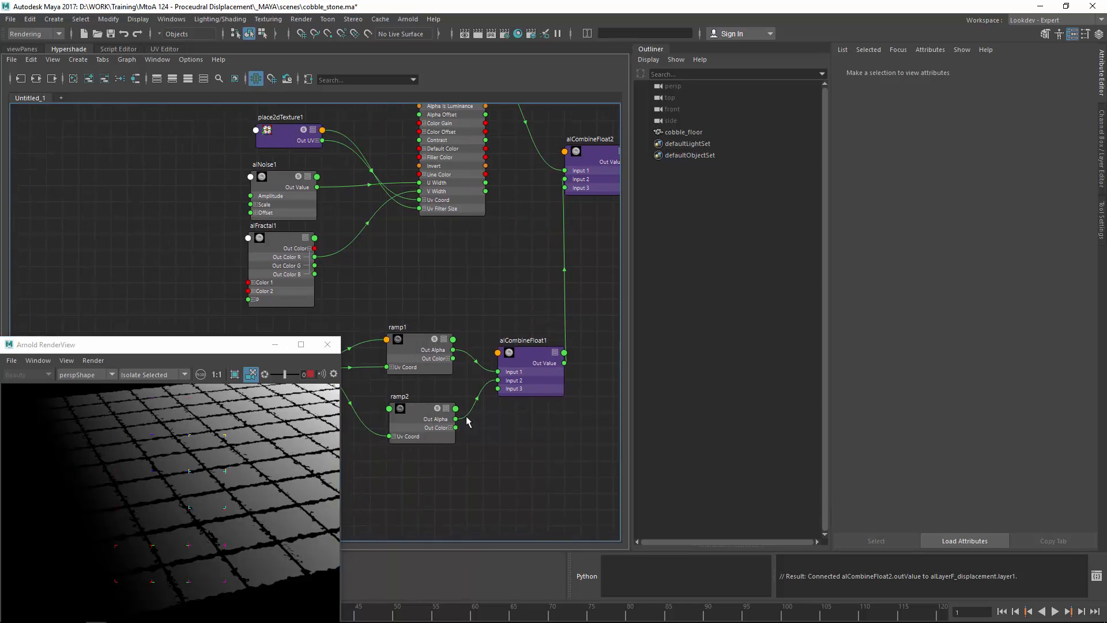
alt+middle_drag(408, 365, 535, 356)
Step: Set place2dTexture2's Repeat UV to 10 × 10
drag(407, 357, 390, 375)
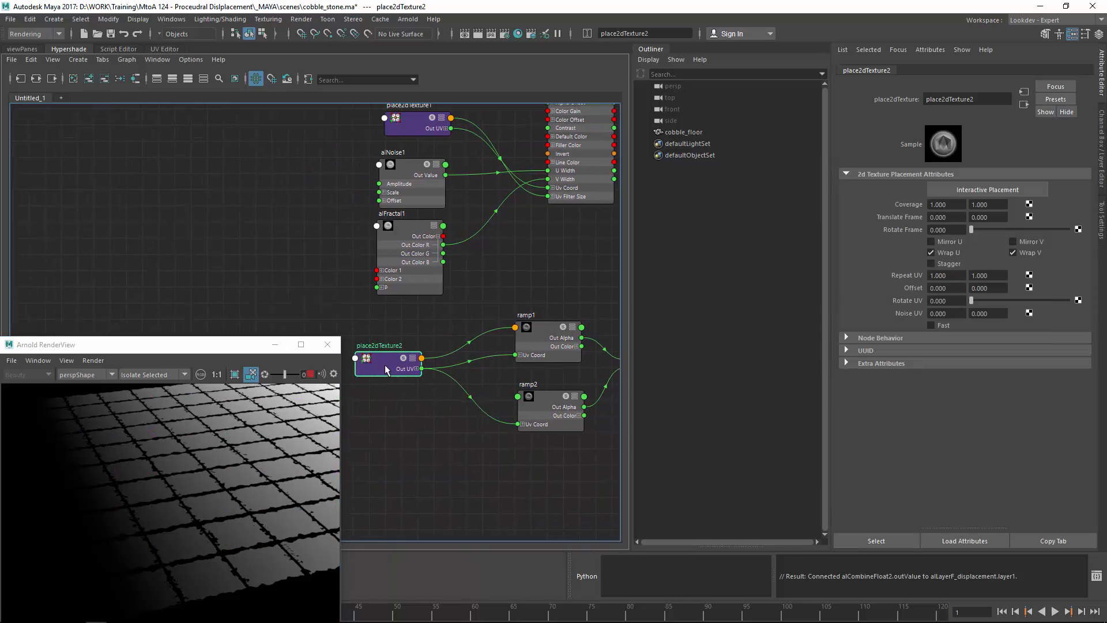
drag(955, 278, 896, 277)
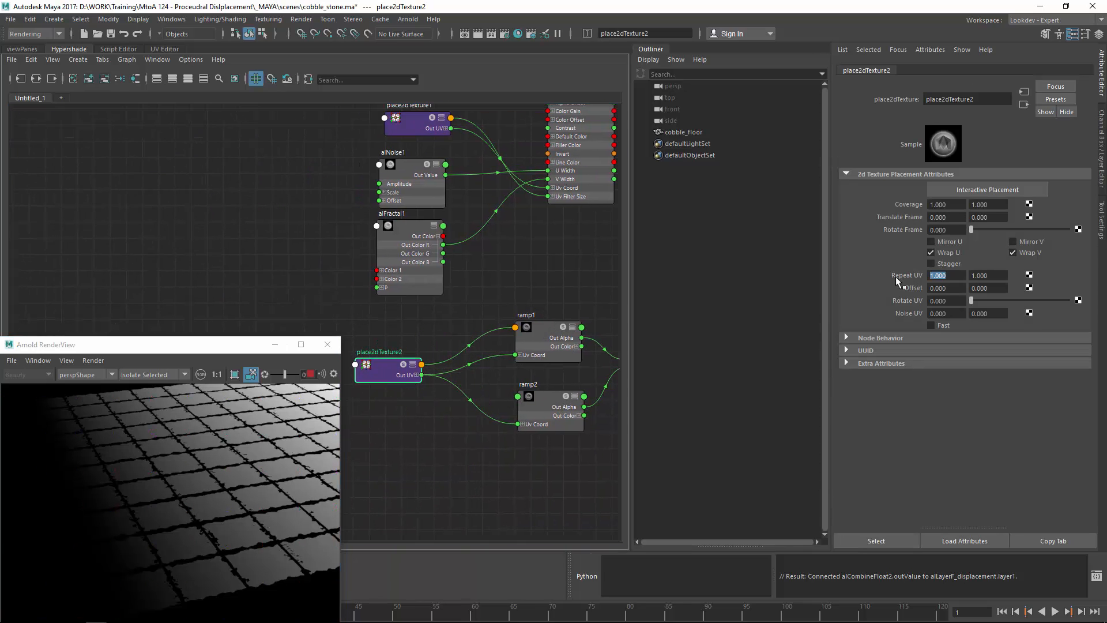
text(10)
key(Tab)
text(10)
key(Return)
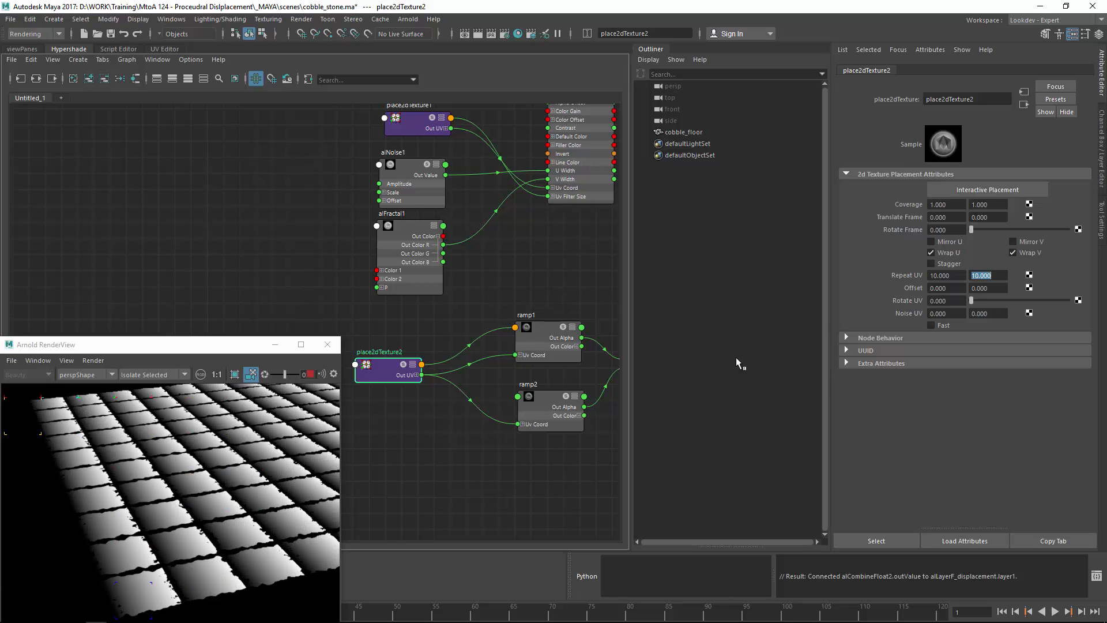
scroll(316, 506, up, 5)
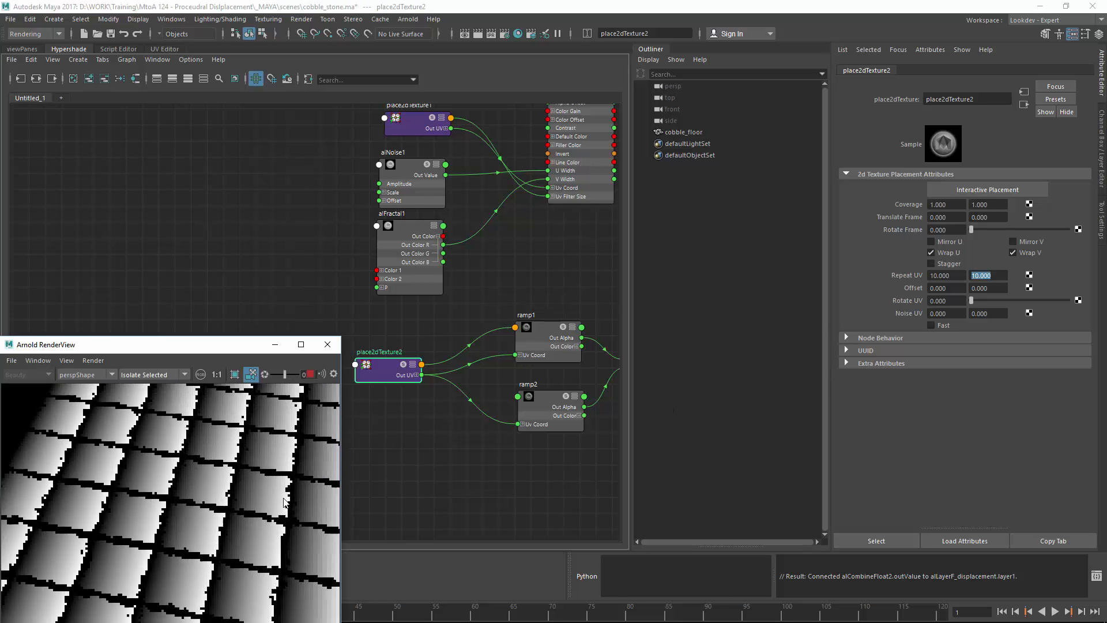
alt+drag(317, 501, 168, 494)
Step: Inspect alCombineFloat1, then select ramp2 and open its ramp Type options
alt+middle_drag(536, 285, 424, 267)
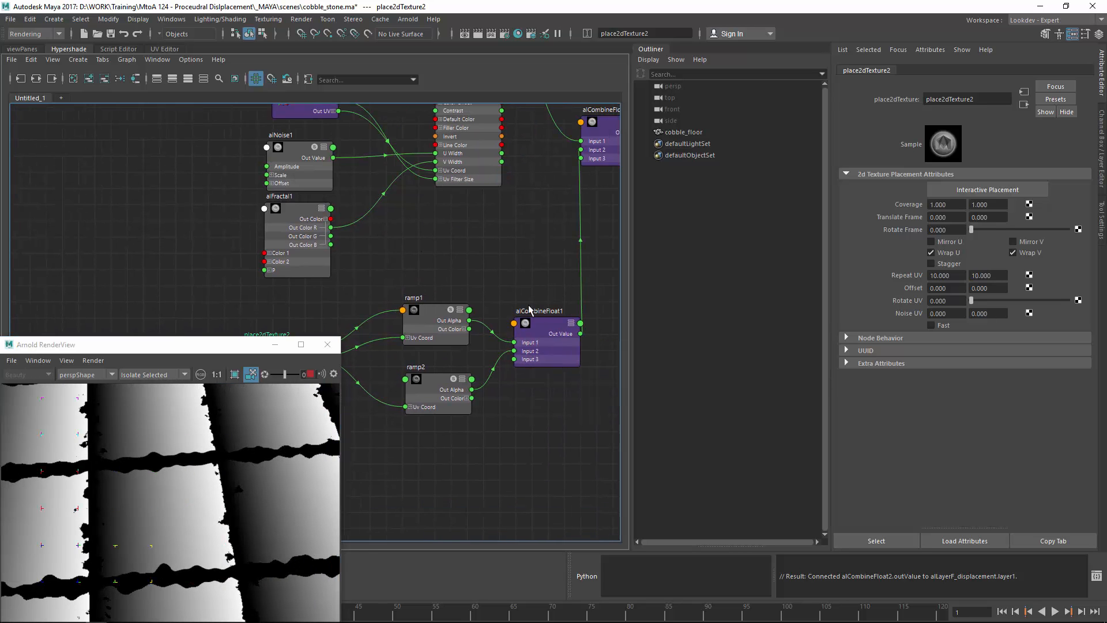
click(548, 332)
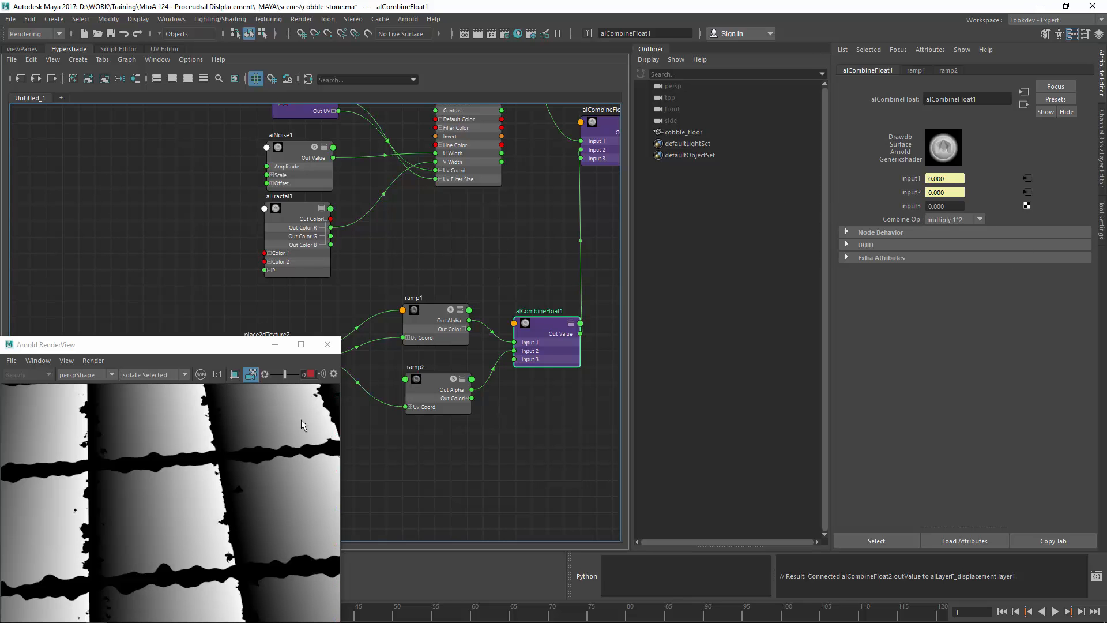
alt+right_drag(242, 447, 158, 449)
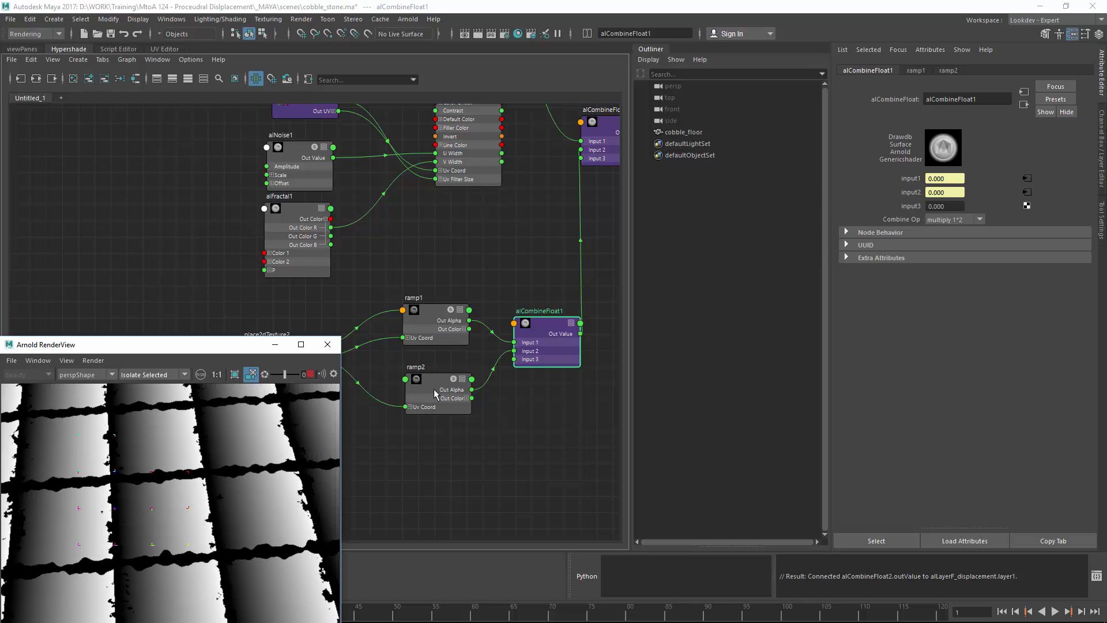
alt+middle_drag(434, 388, 440, 379)
click(439, 374)
click(951, 188)
Step: Make ramp2 a U Ramp with a white midpoint and black right end
click(959, 211)
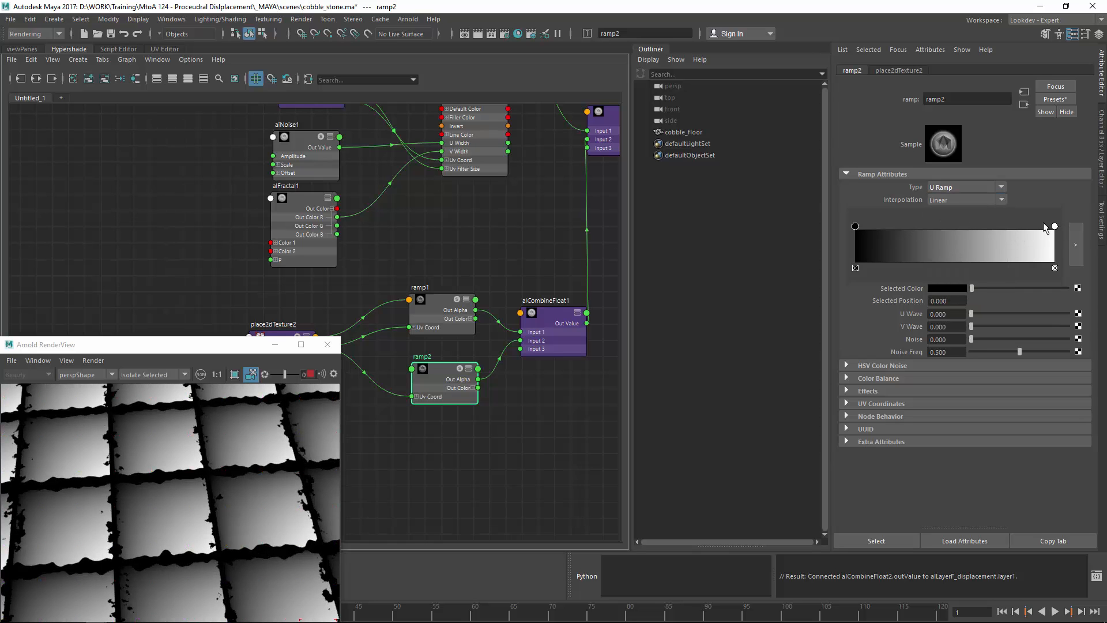
drag(1055, 227, 943, 233)
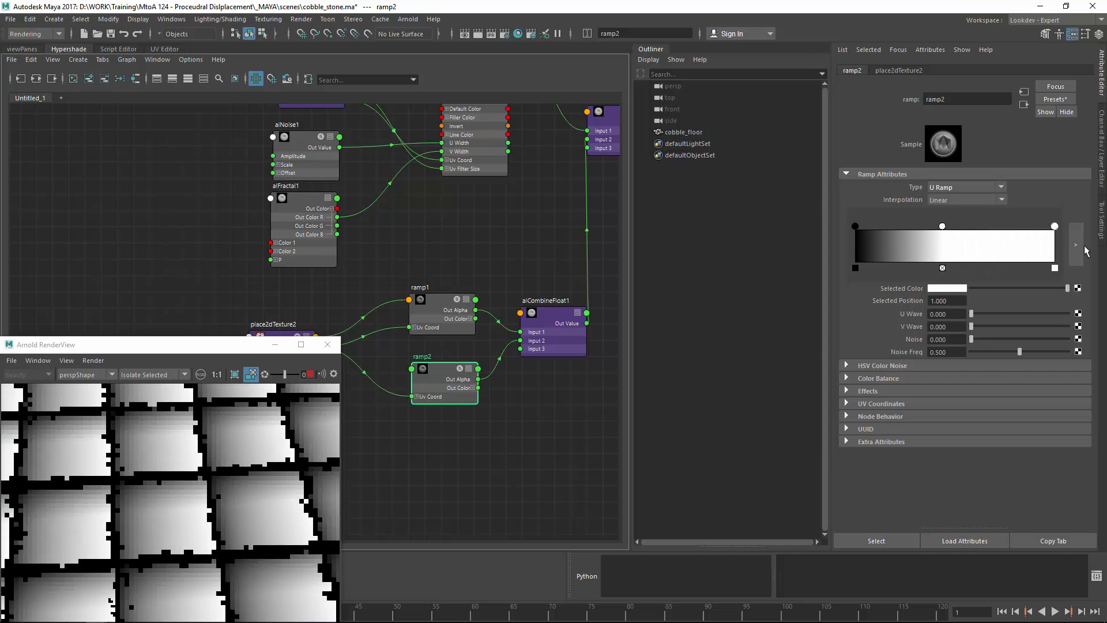
drag(993, 289, 737, 270)
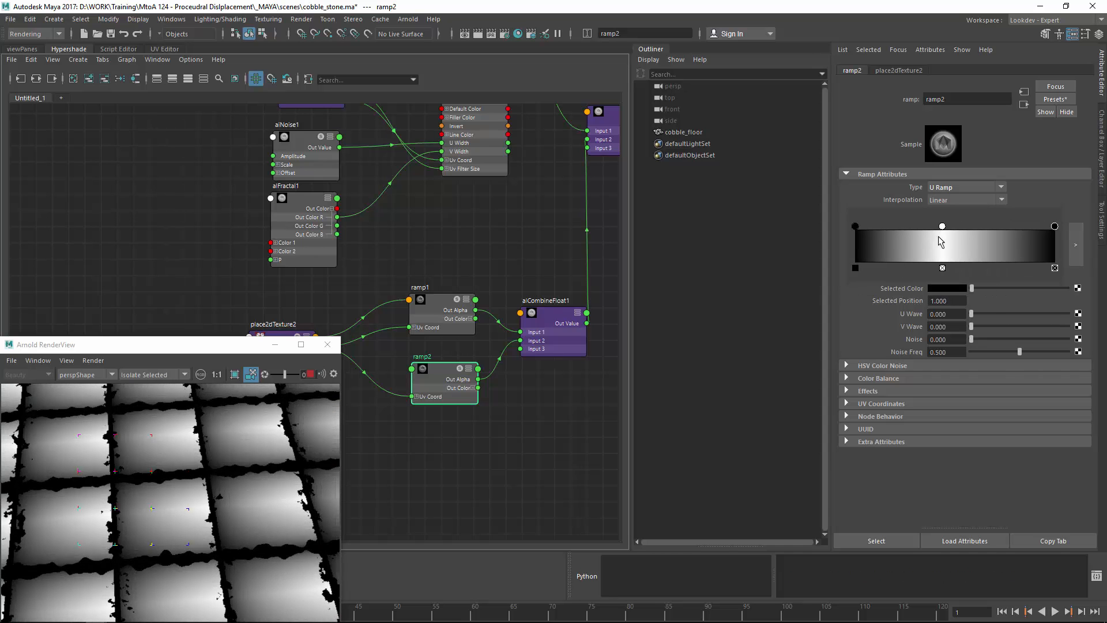
drag(944, 237, 890, 226)
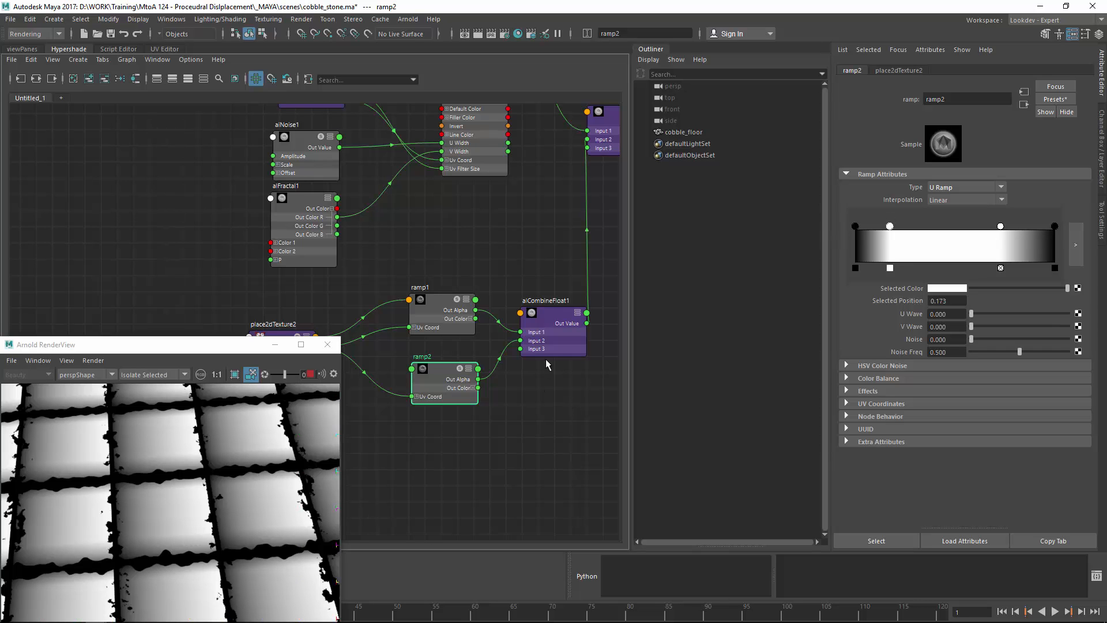
alt+right_drag(461, 409, 356, 440)
alt+middle_drag(355, 441, 402, 425)
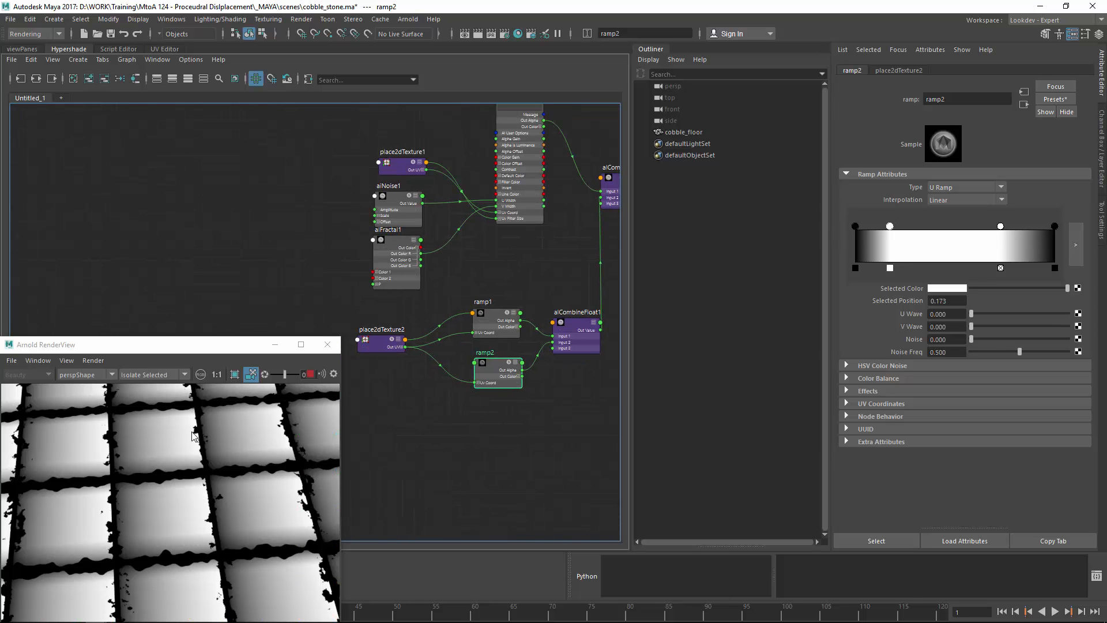
Step: Give ramp1 white stops near 0.24 and 0.47 with a black right end, then save
click(480, 322)
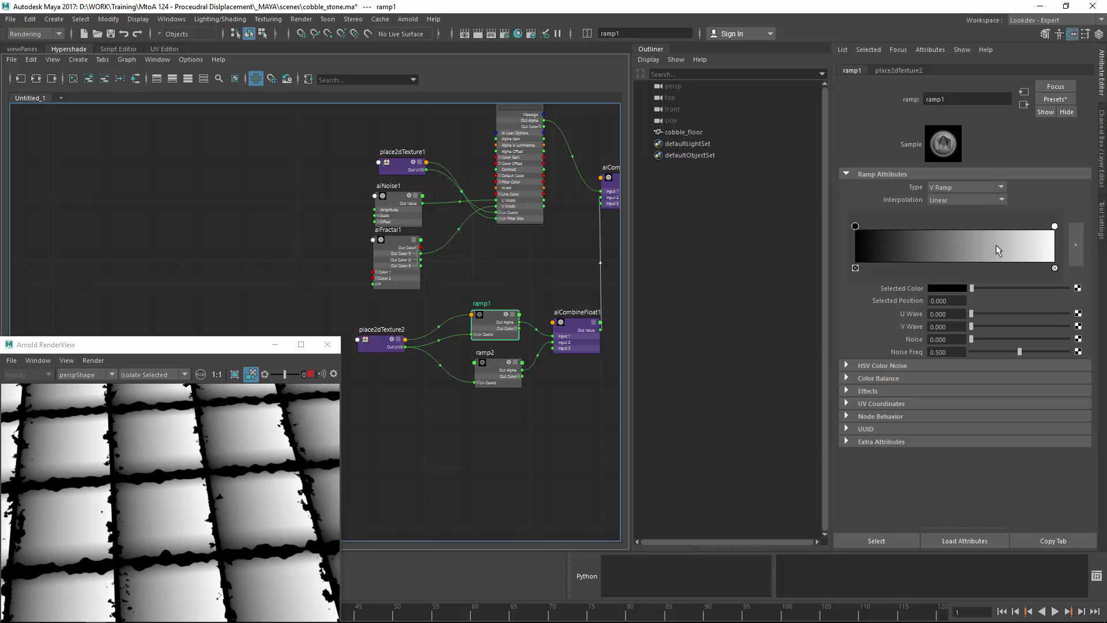
drag(1056, 227, 903, 229)
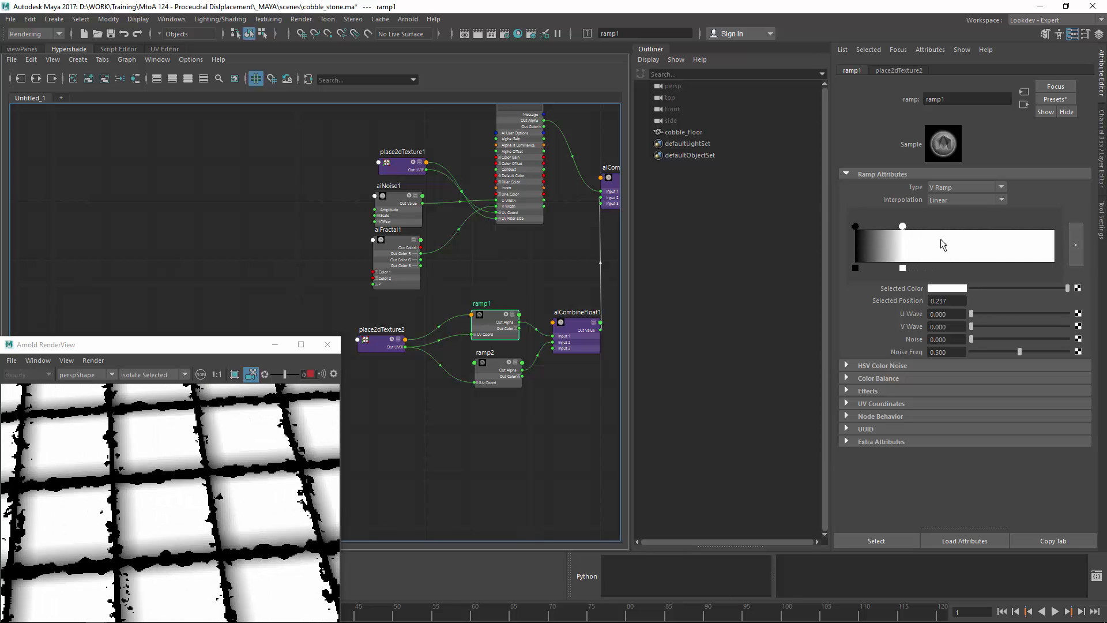
click(950, 243)
drag(993, 248, 1057, 249)
drag(1011, 290, 904, 289)
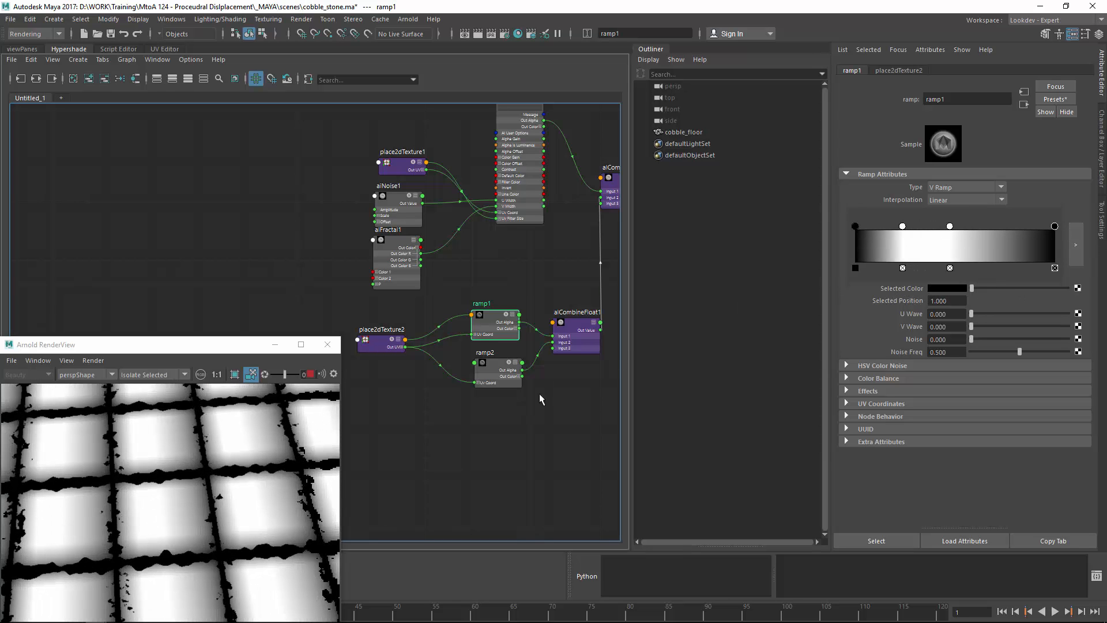
mouse_move(180, 527)
alt+mouse_down()
mouse_move(234, 520)
mouse_move(187, 540)
alt+mouse_up()
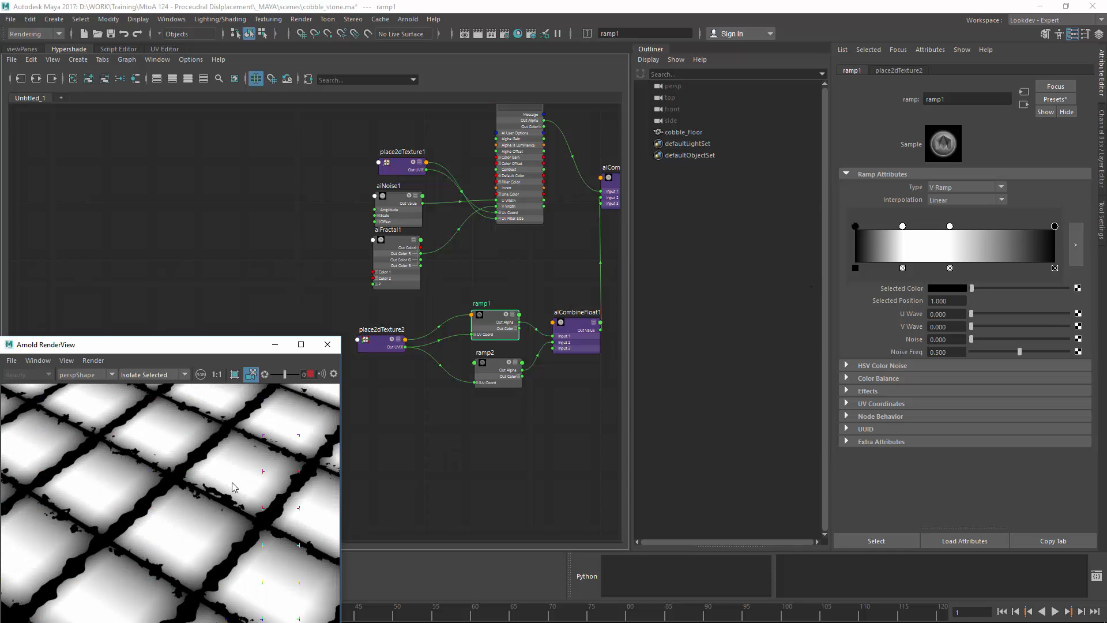
click(111, 33)
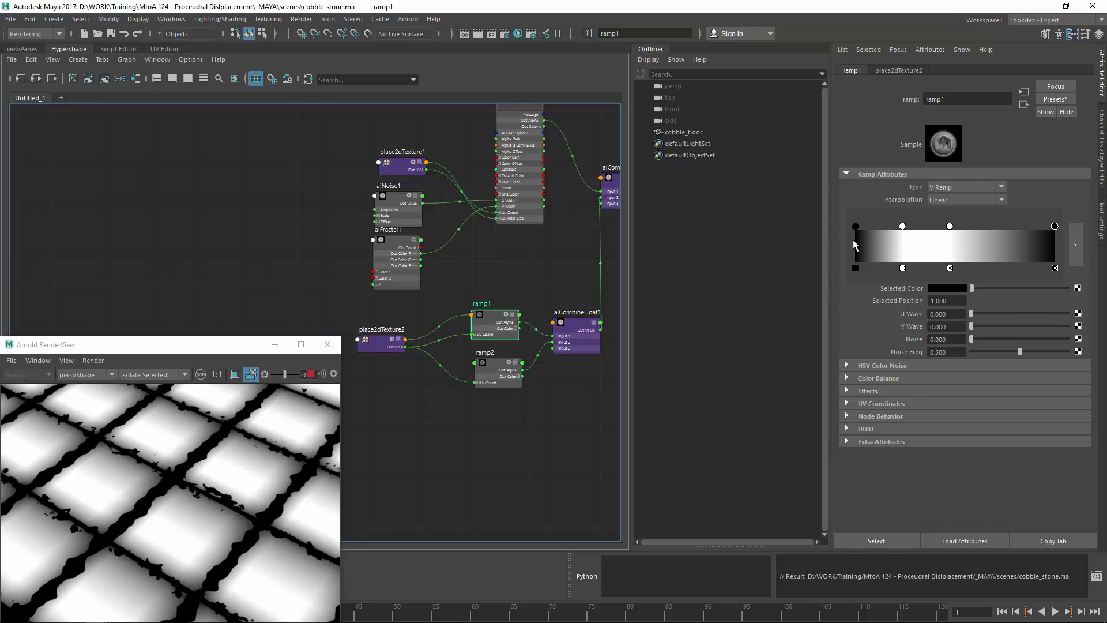
Step: Set ramp1 and ramp2 Interpolation to Smooth and nudge their end stops inward
drag(855, 227, 854, 239)
click(952, 199)
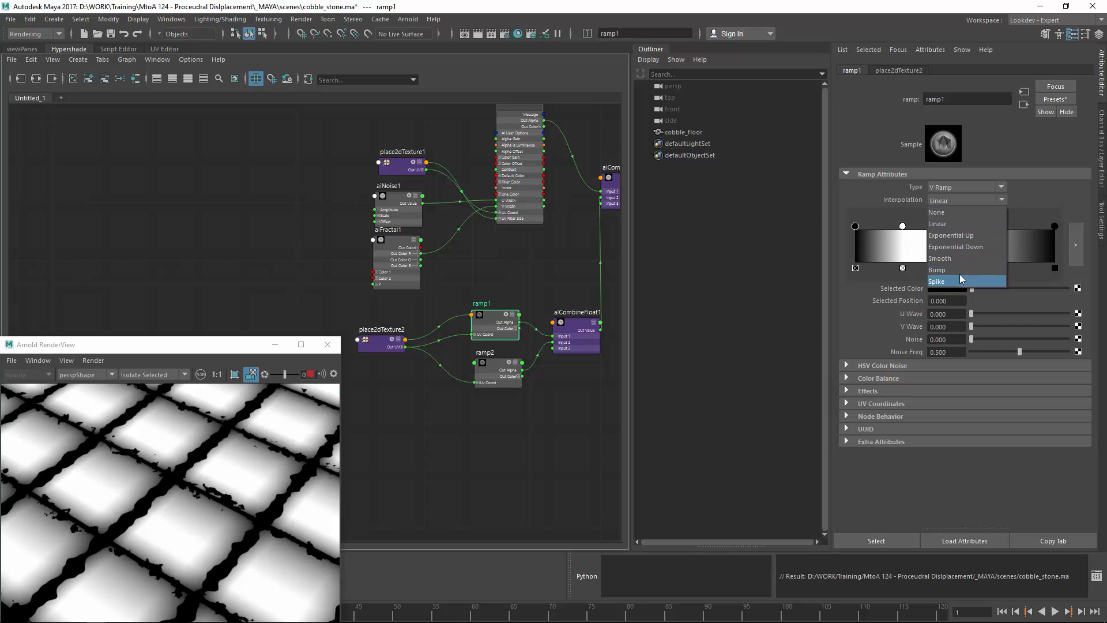
click(950, 258)
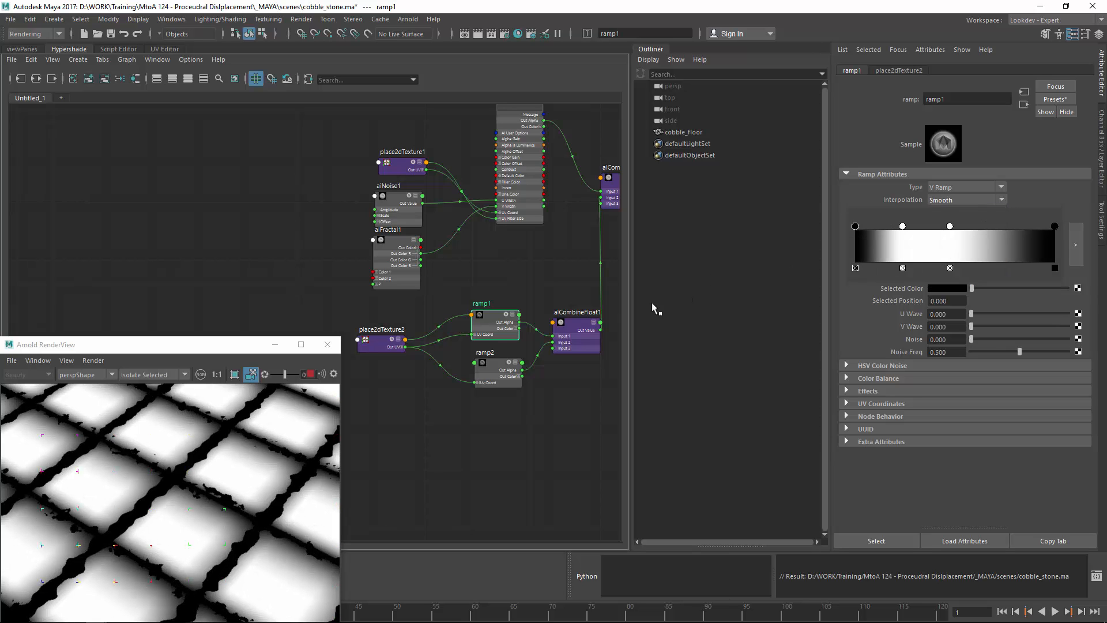
click(495, 366)
click(946, 201)
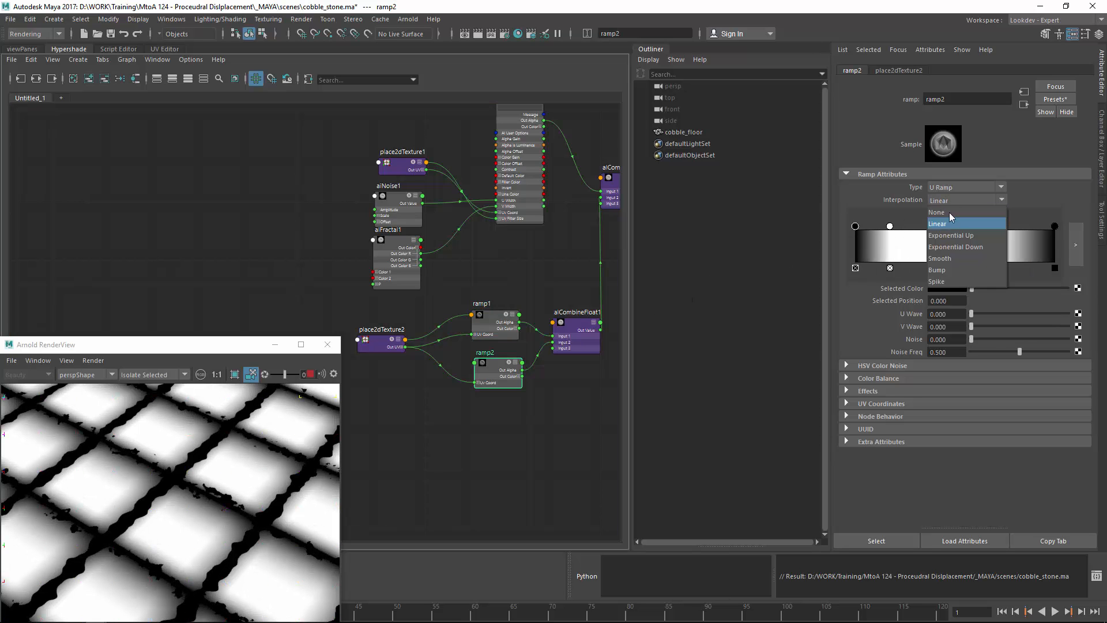
click(950, 258)
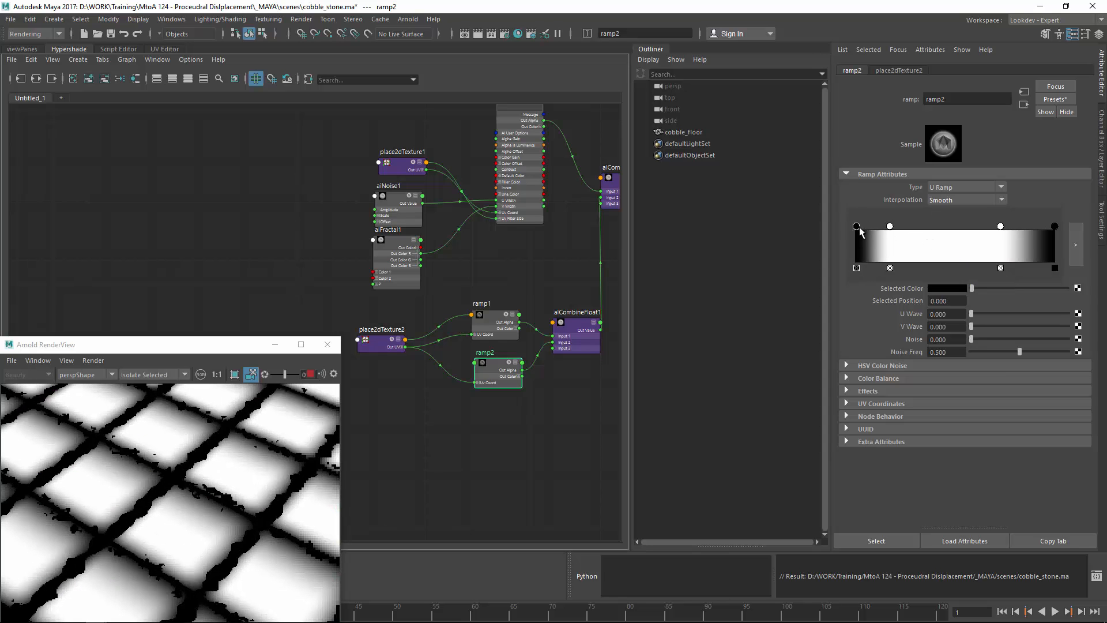
drag(854, 229, 901, 247)
drag(1055, 226, 1020, 239)
Step: Slide ramp1's first white stop toward the start and its second to 0.772
click(500, 330)
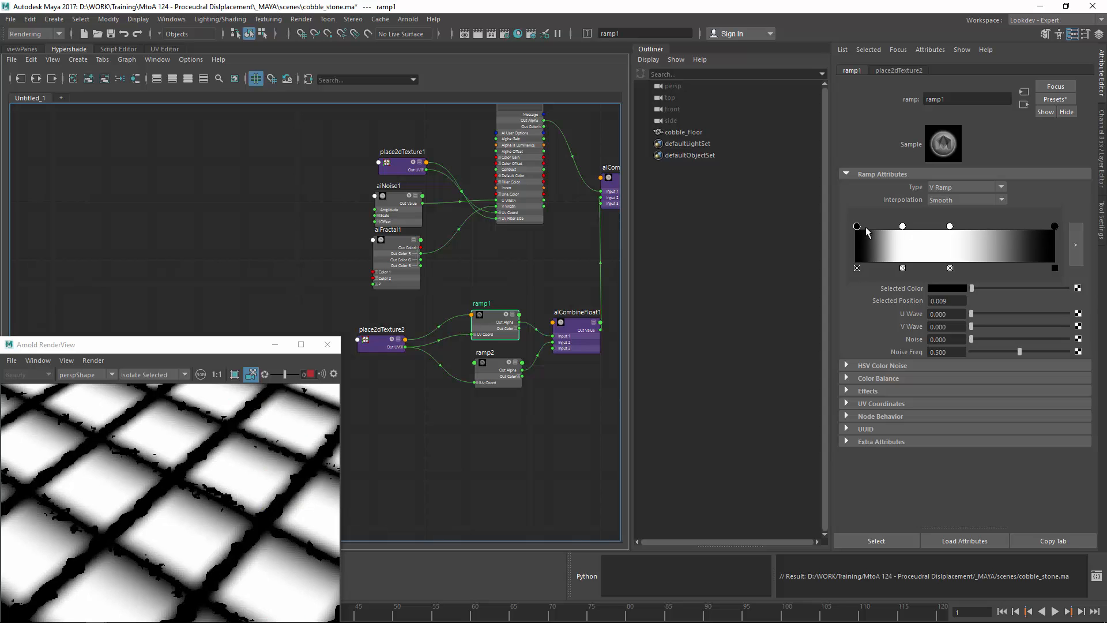
mouse_move(903, 227)
mouse_down()
mouse_move(872, 230)
mouse_move(889, 241)
mouse_up()
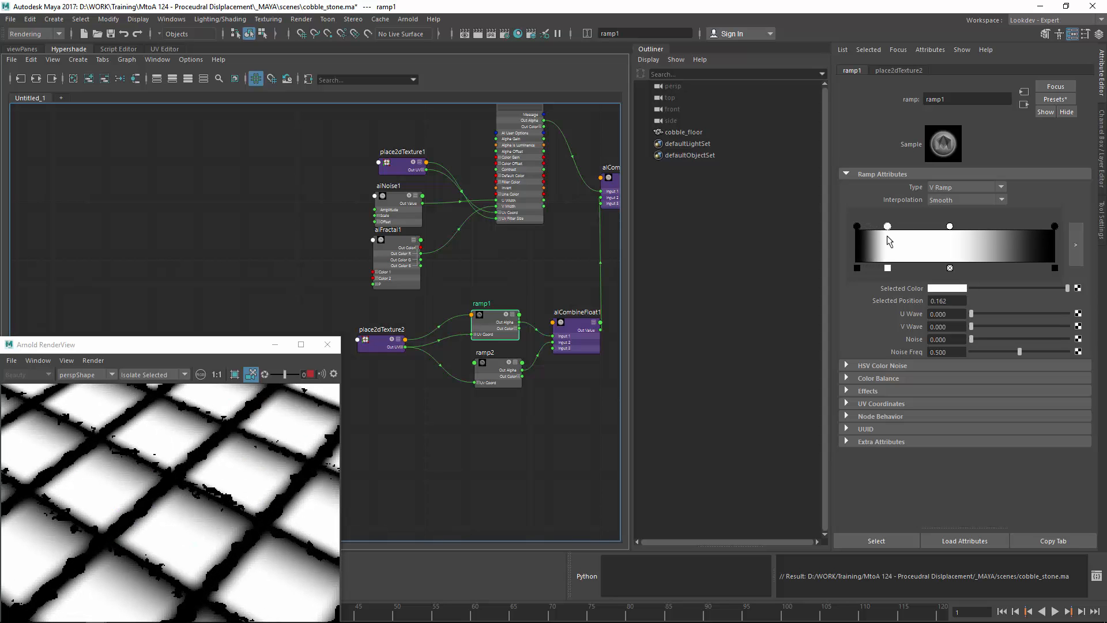
click(1056, 227)
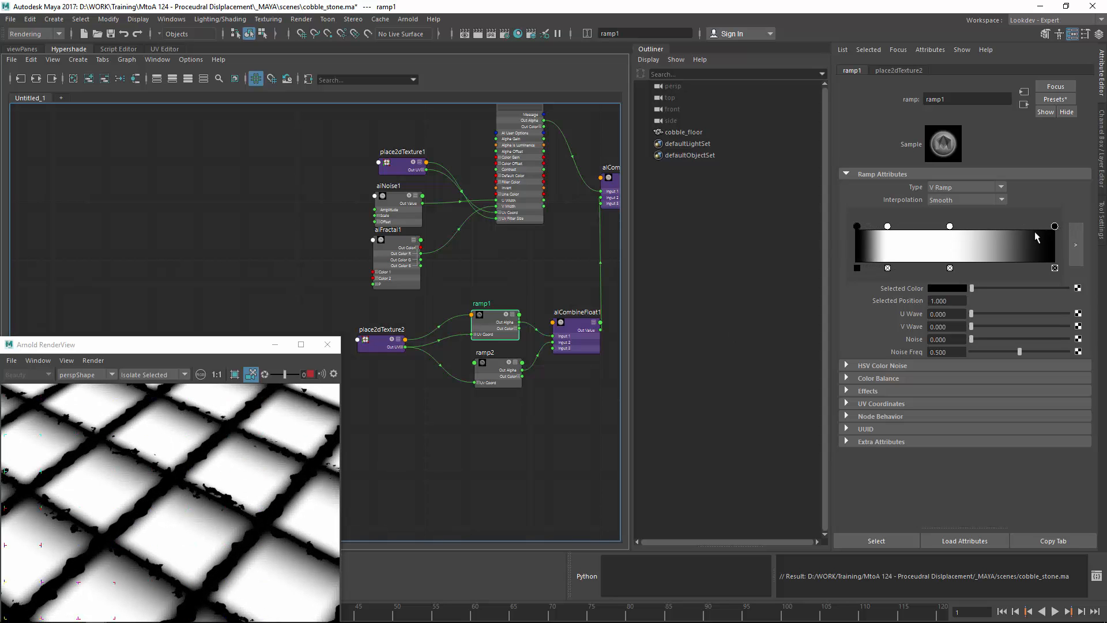
drag(952, 231, 1010, 237)
alt+drag(247, 474, 223, 407)
alt+right_drag(255, 500, 376, 465)
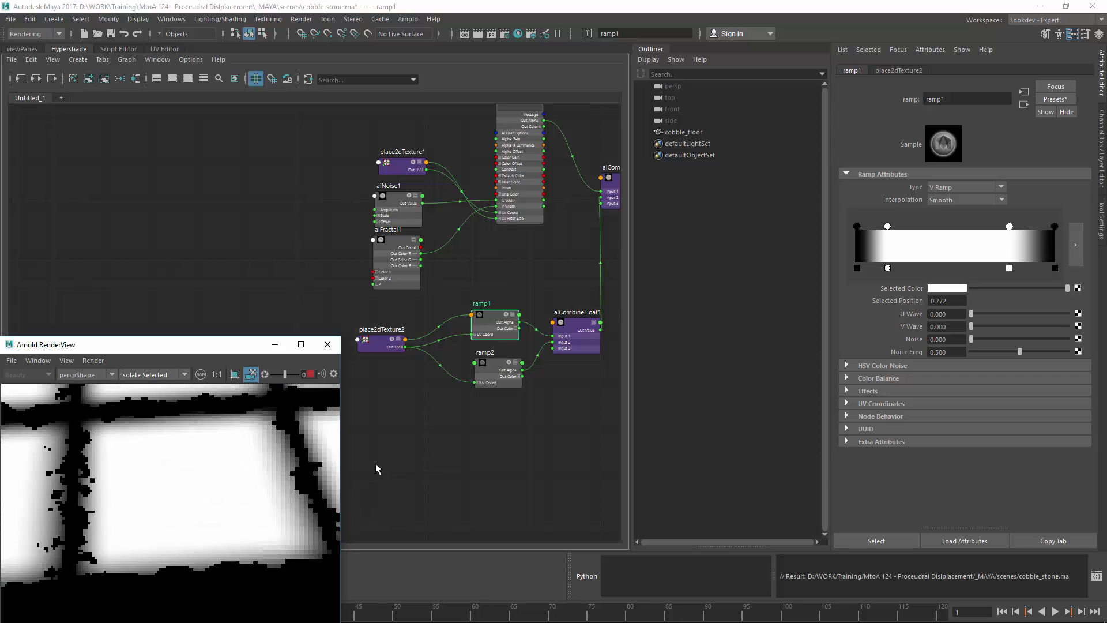
alt+middle_drag(329, 474, 246, 483)
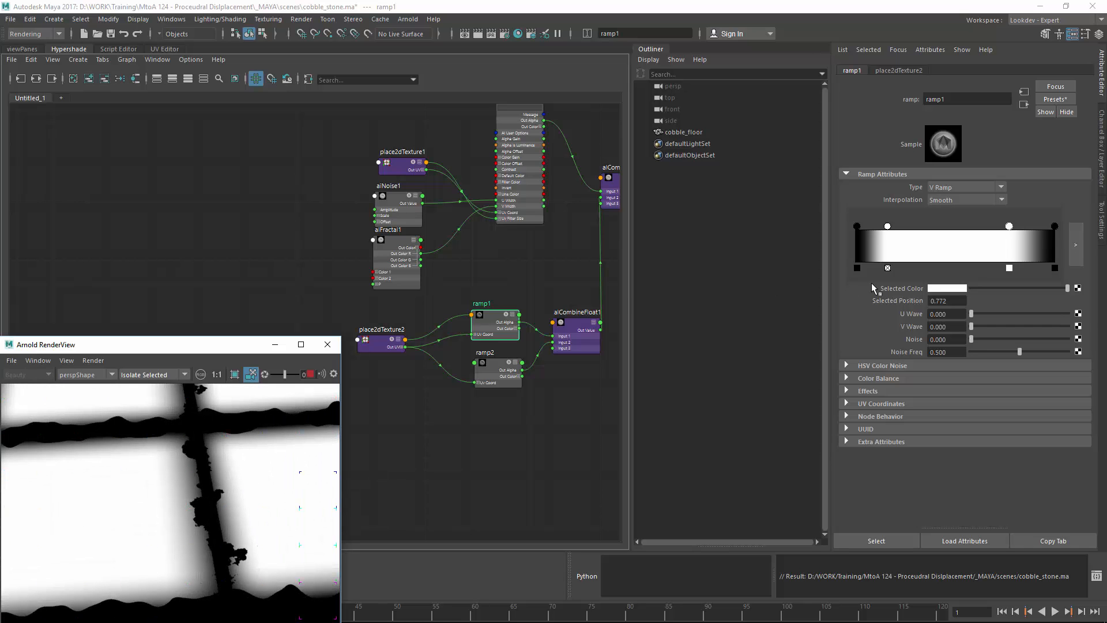
Step: Return ramp1's first black stop to 0 and frame a single tile in the render
mouse_move(857, 233)
mouse_down()
mouse_move(843, 237)
mouse_move(863, 243)
mouse_up()
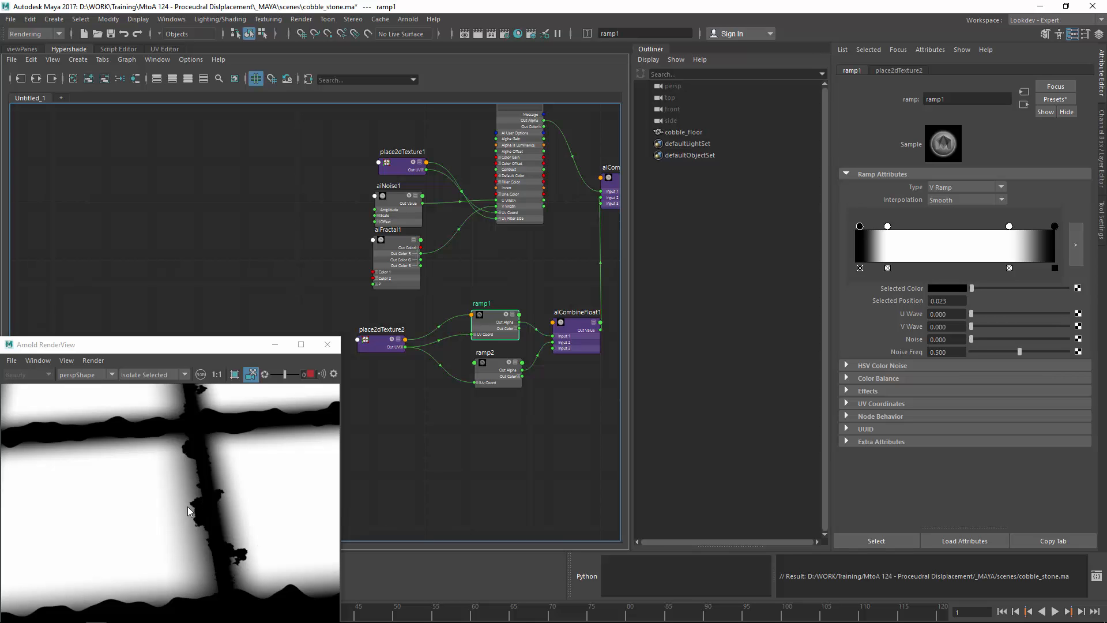
alt+right_drag(261, 507, 106, 492)
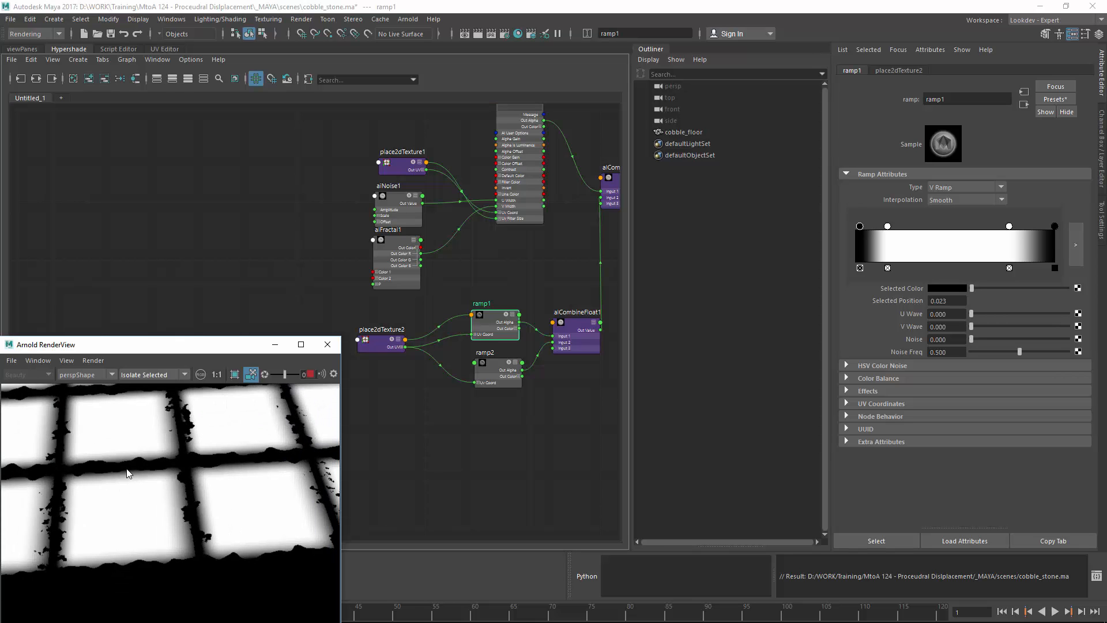
alt+drag(160, 474, 331, 450)
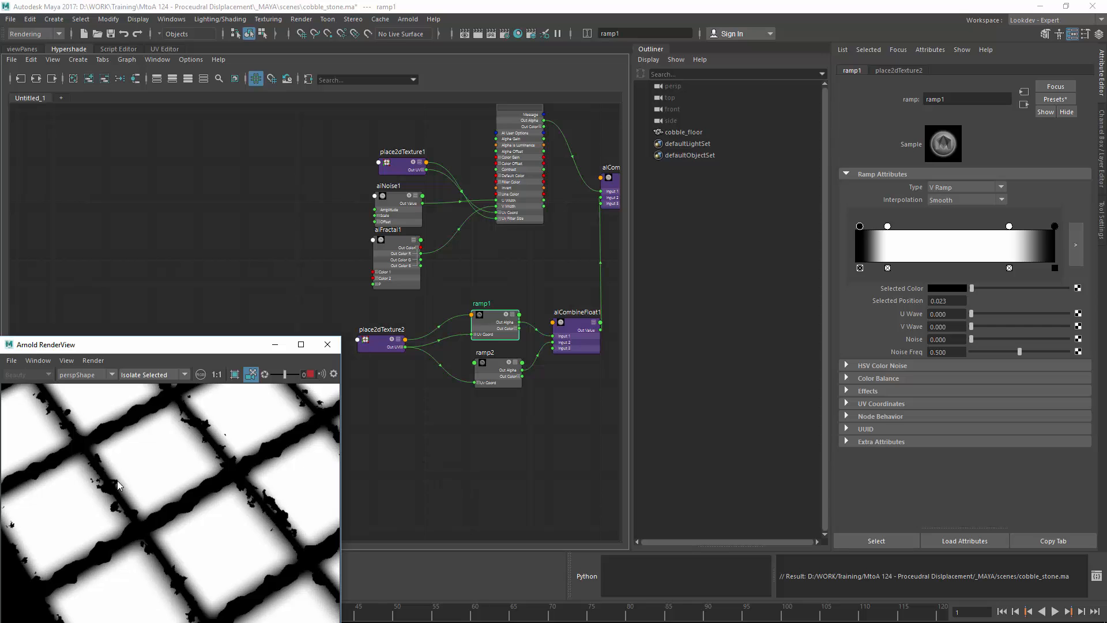
alt+middle_drag(163, 473, 189, 546)
alt+drag(190, 551, 375, 447)
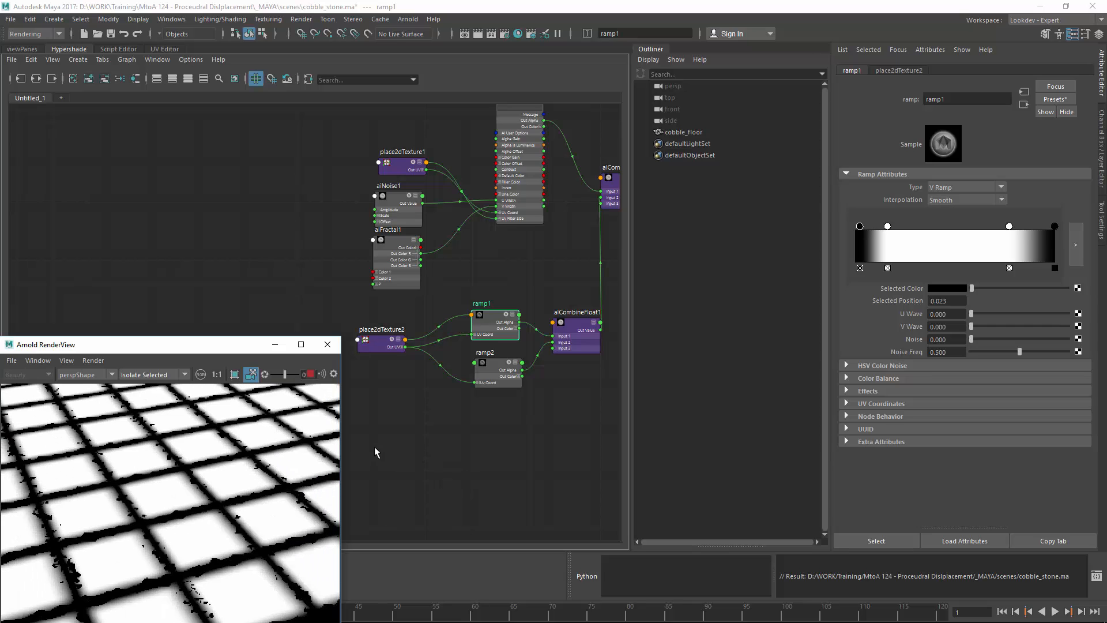
alt+right_drag(260, 513, 252, 573)
alt+drag(253, 573, 188, 558)
alt+right_drag(188, 557, 222, 539)
alt+middle_drag(224, 537, 233, 517)
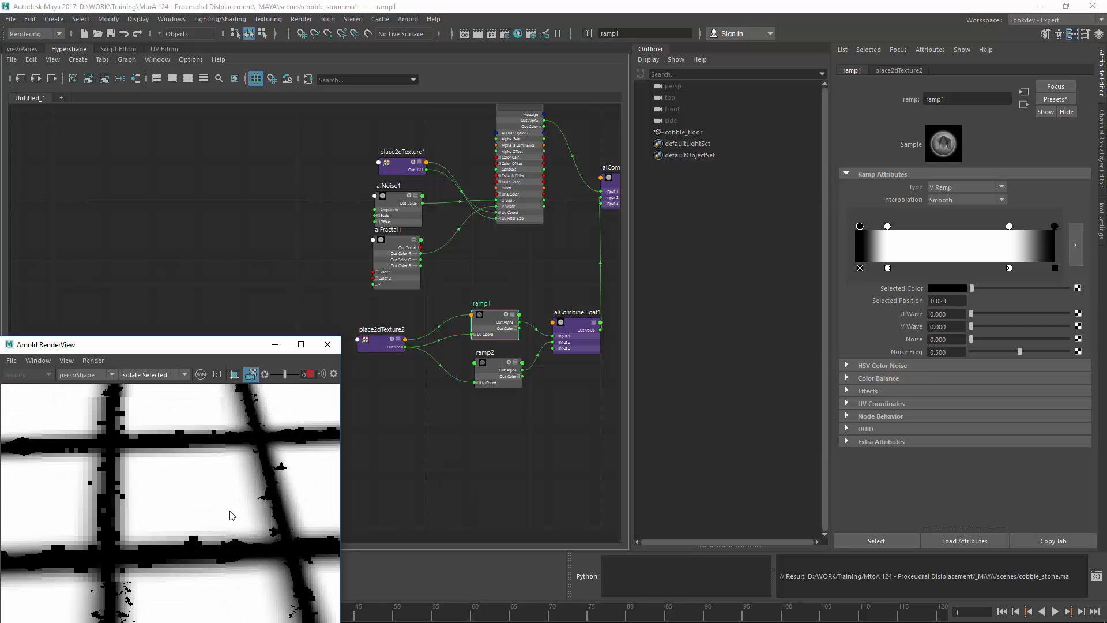
alt+right_drag(202, 469, 227, 515)
alt+middle_drag(227, 510, 317, 527)
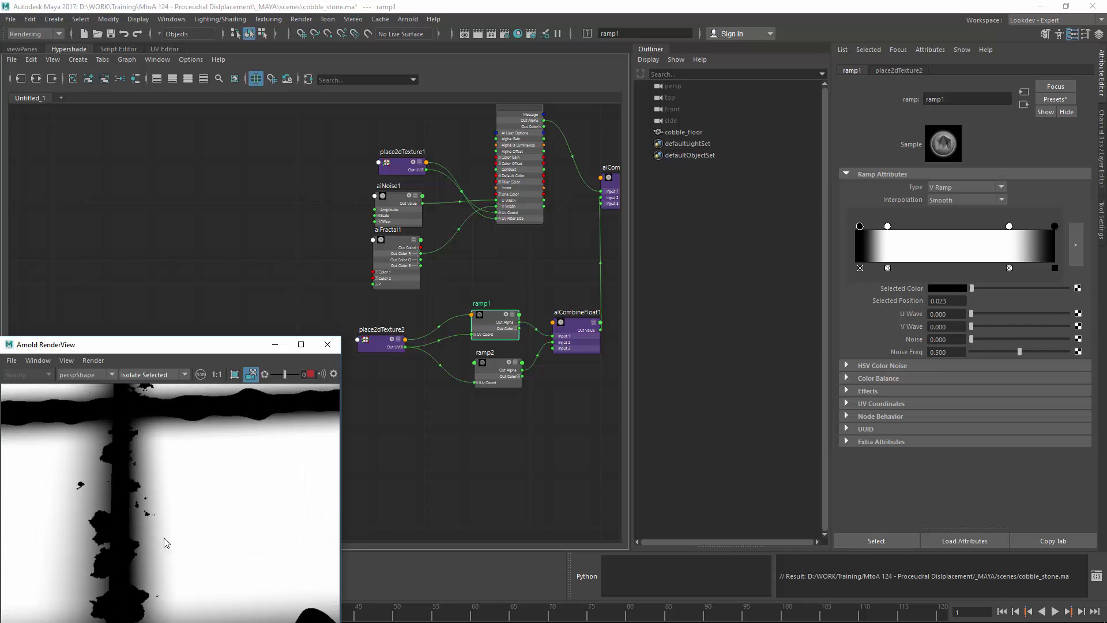
alt+drag(164, 538, 166, 558)
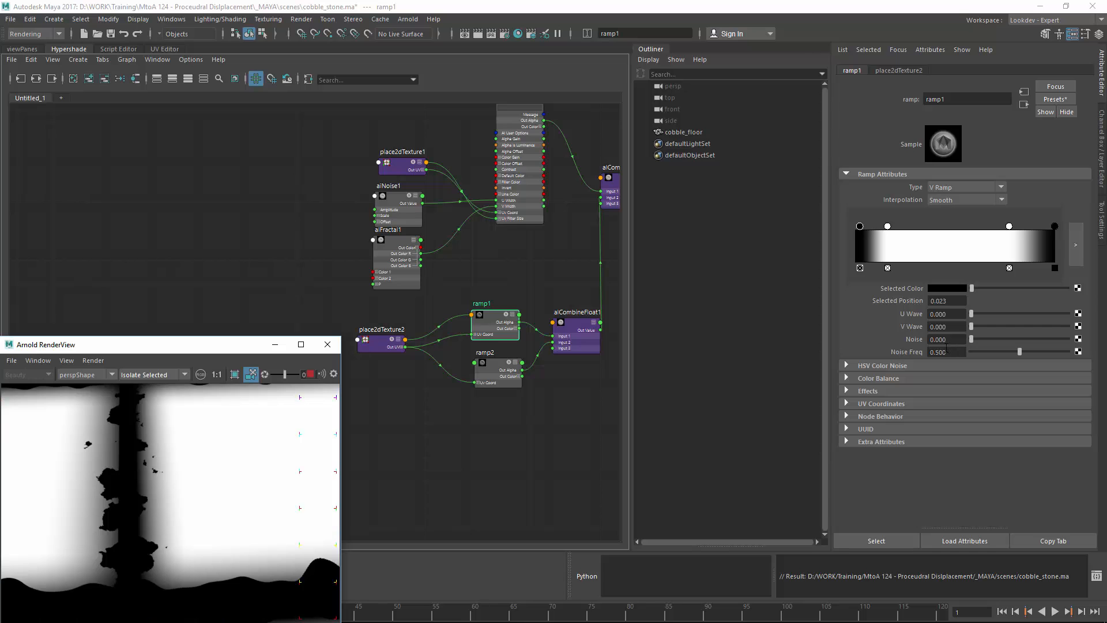
Step: Raise ramp1's Noise to about 0.102
mouse_move(977, 338)
mouse_down()
mouse_move(999, 343)
mouse_move(978, 348)
mouse_up()
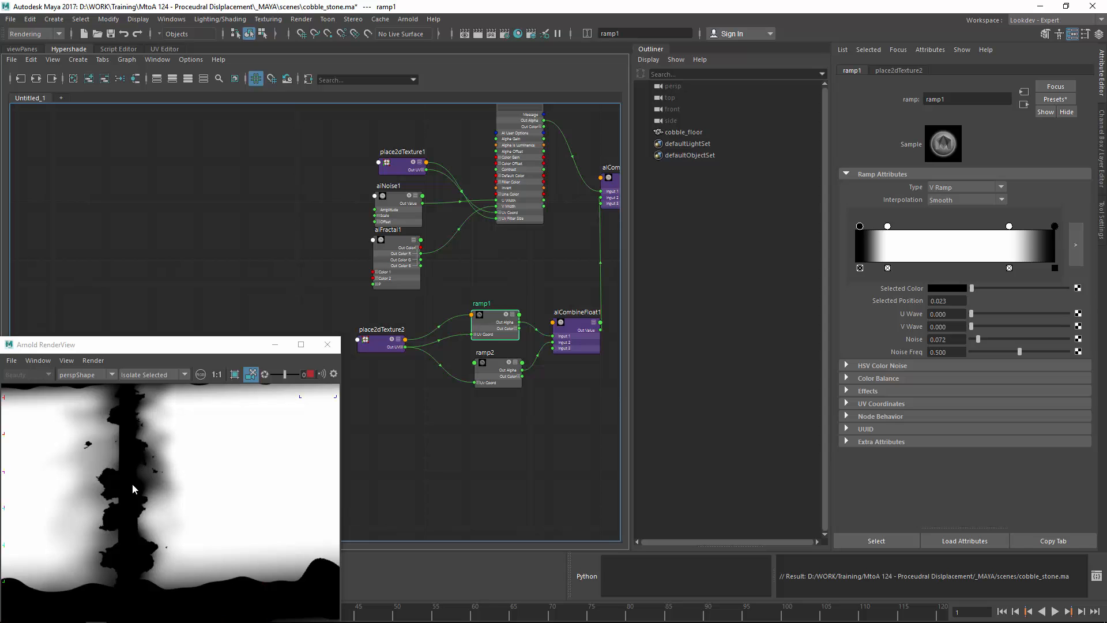
alt+drag(133, 487, 170, 466)
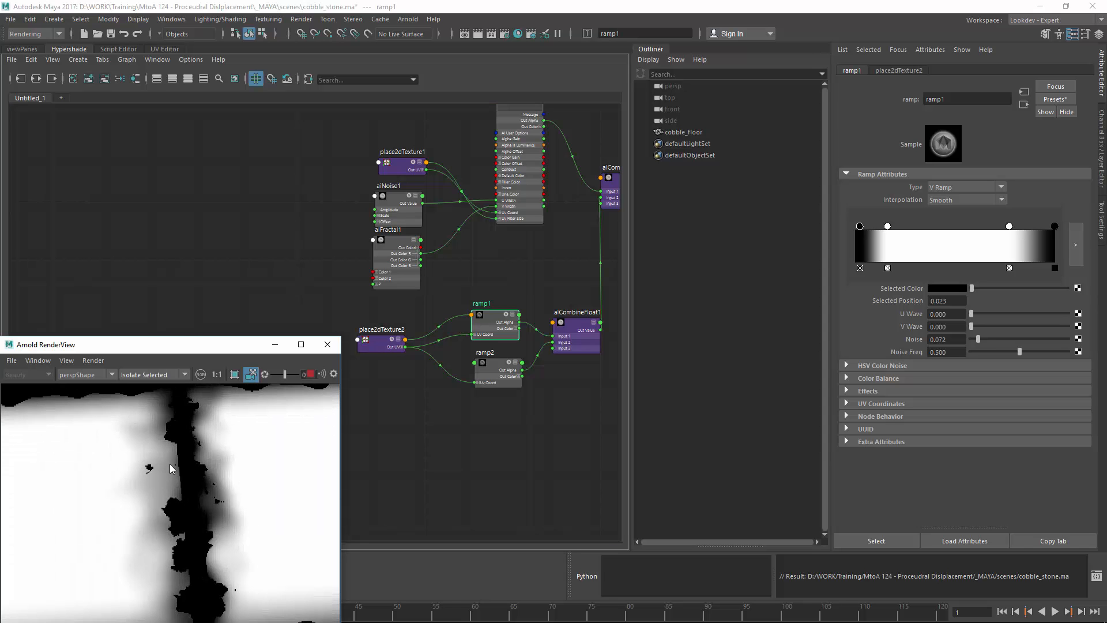
drag(978, 340, 982, 340)
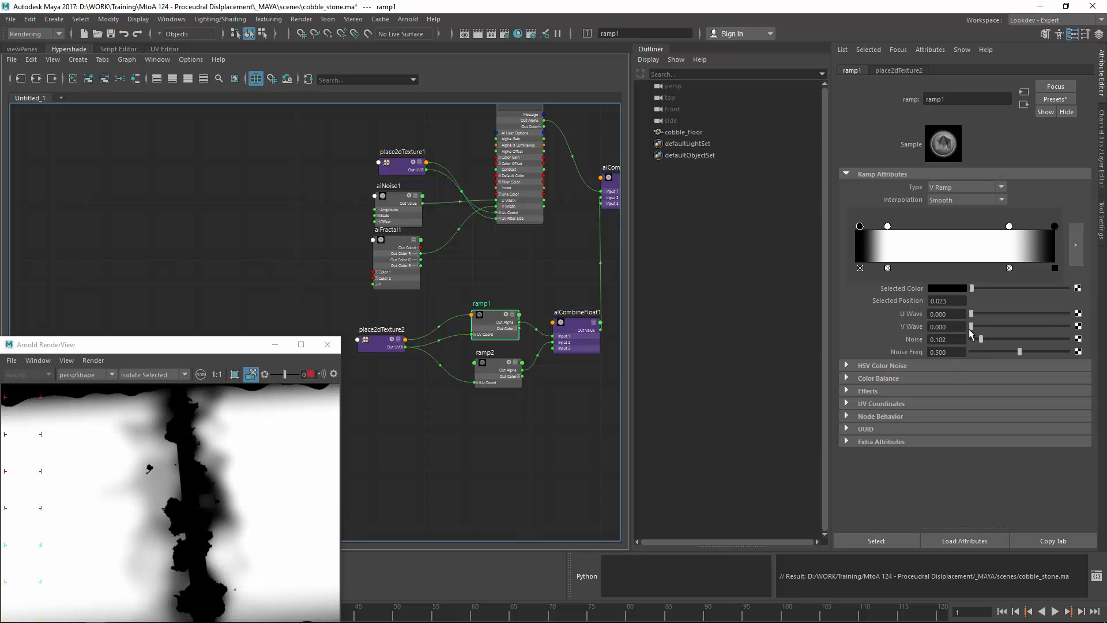
alt+middle_drag(458, 237, 375, 262)
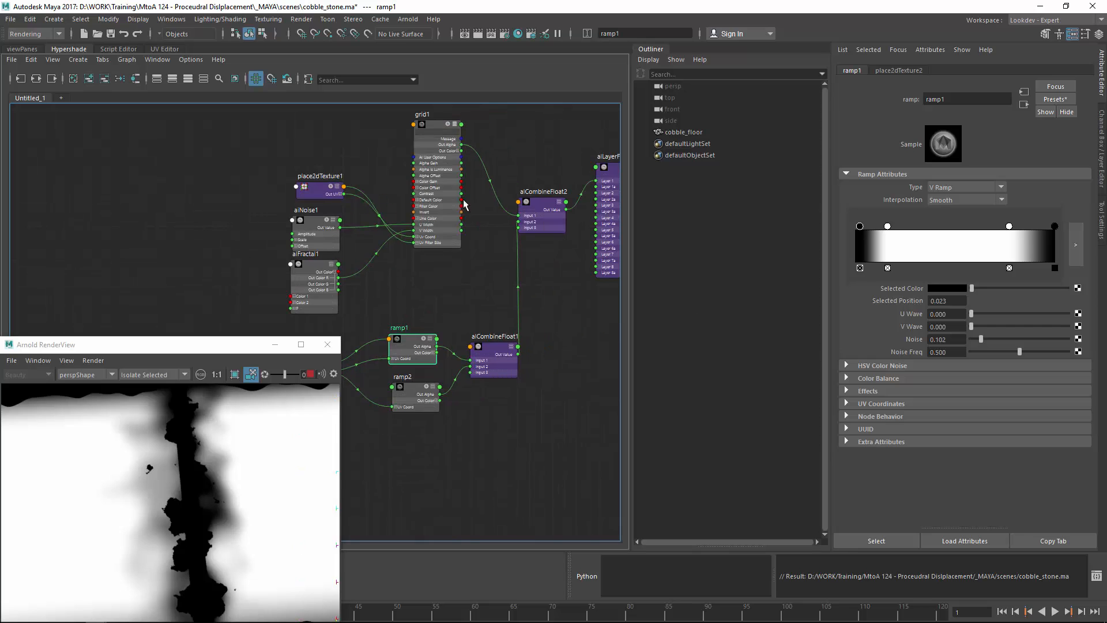
Step: Set aiCombineFloat2's Combine Op to lerp(1, 2, 3) with input3 at 1
click(548, 205)
click(946, 220)
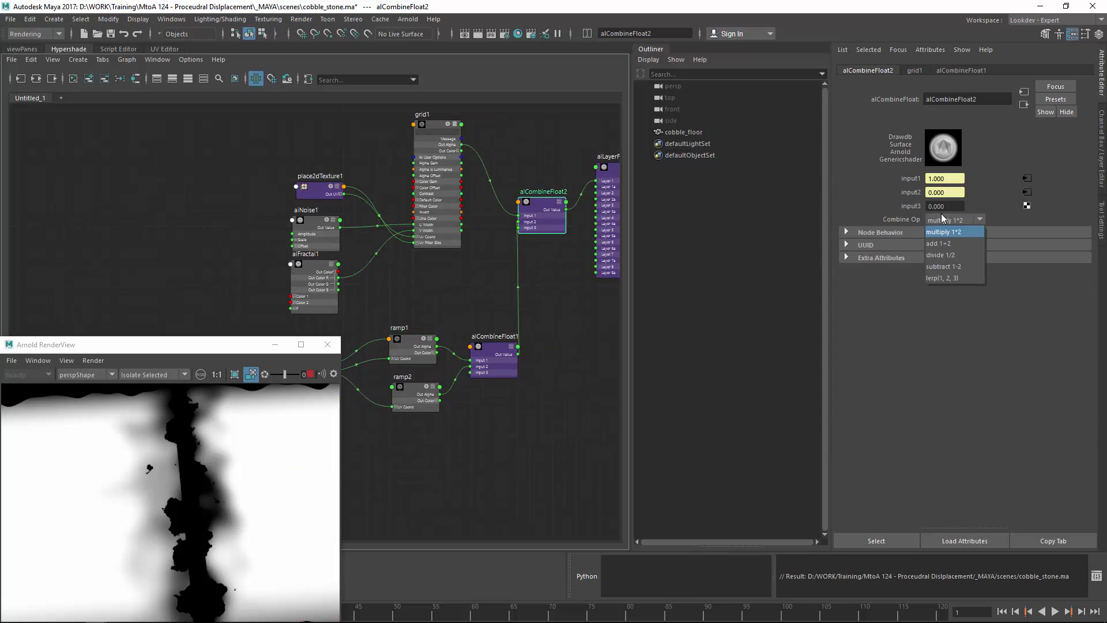
click(962, 276)
drag(950, 207, 912, 210)
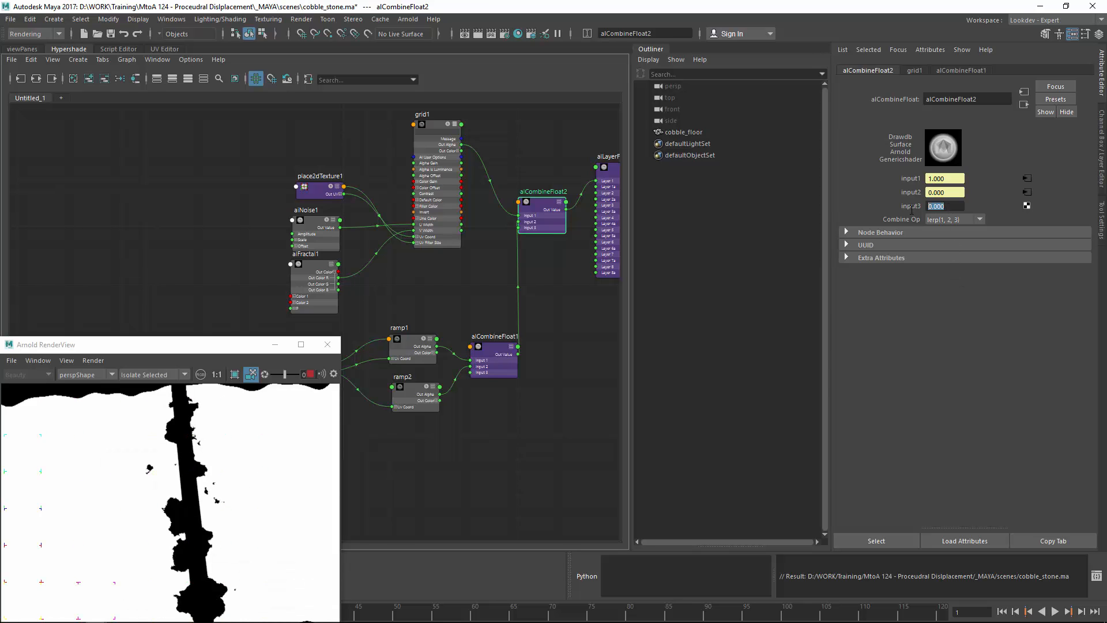
text(1)
key(Return)
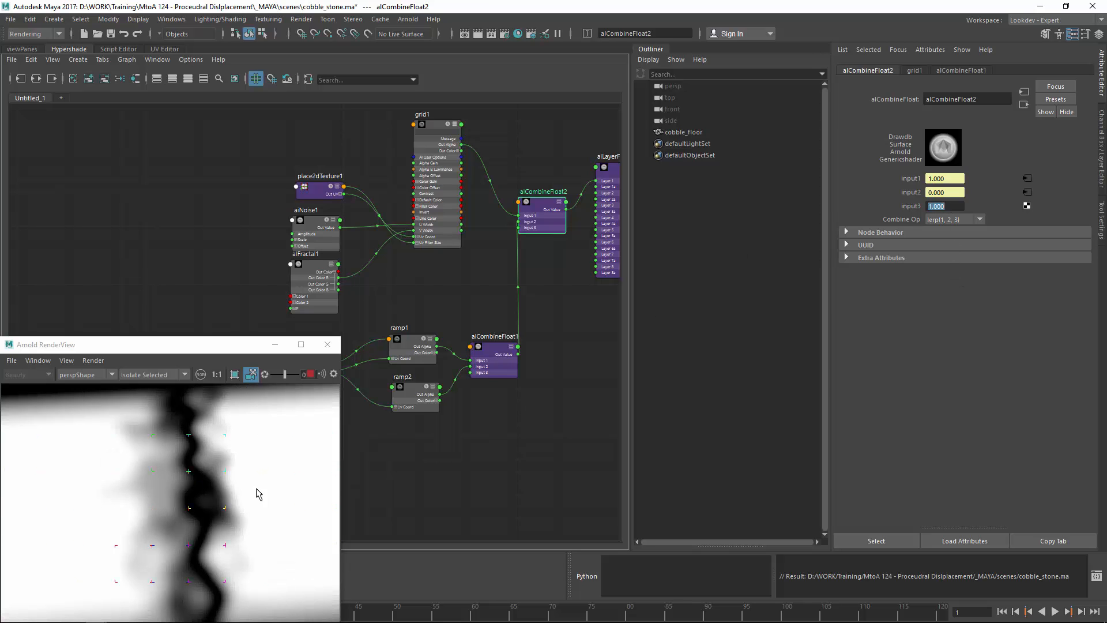
alt+right_drag(257, 493, 6, 454)
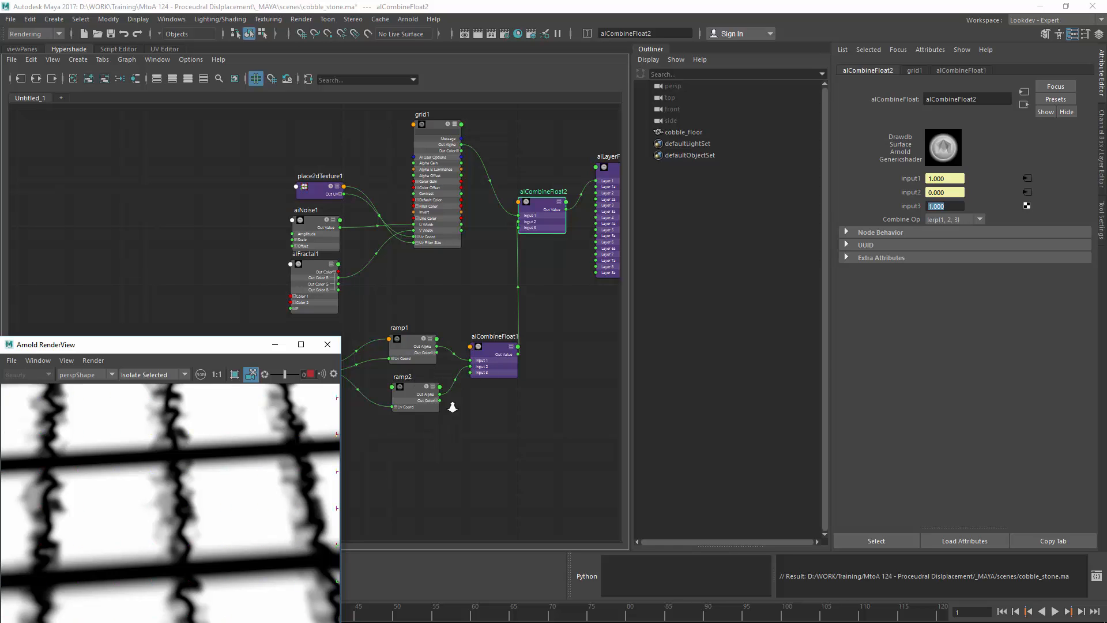
scroll(453, 407, up, 2)
Step: Give ramp2 Noise 0.066 at Noise Freq 0.205 and inspect the rougher cracks in the render
click(397, 389)
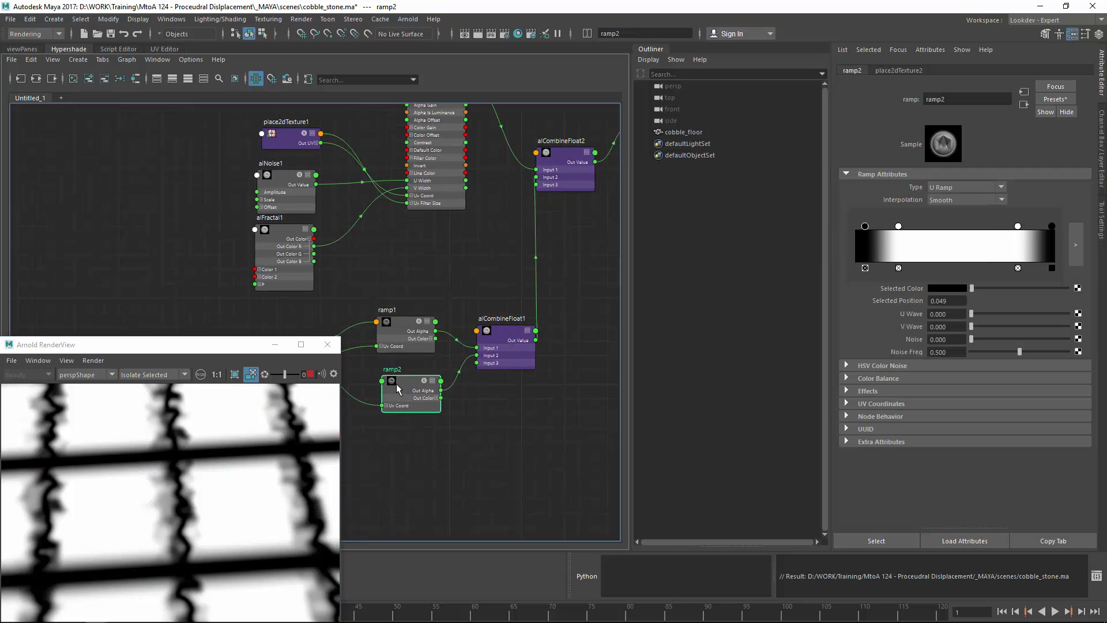
drag(975, 335, 979, 338)
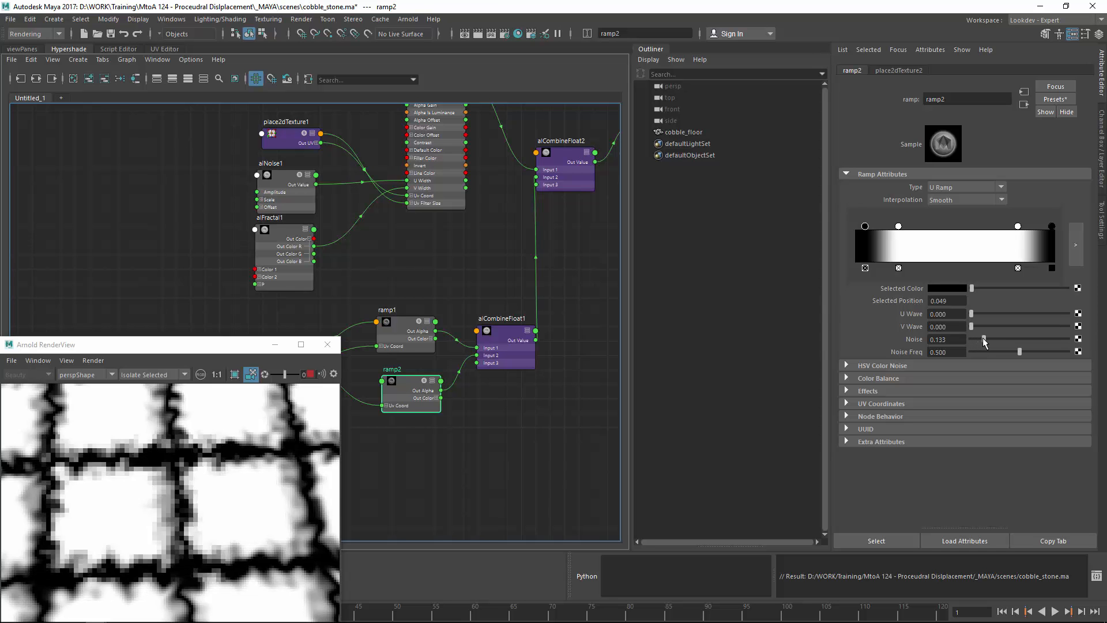
click(989, 351)
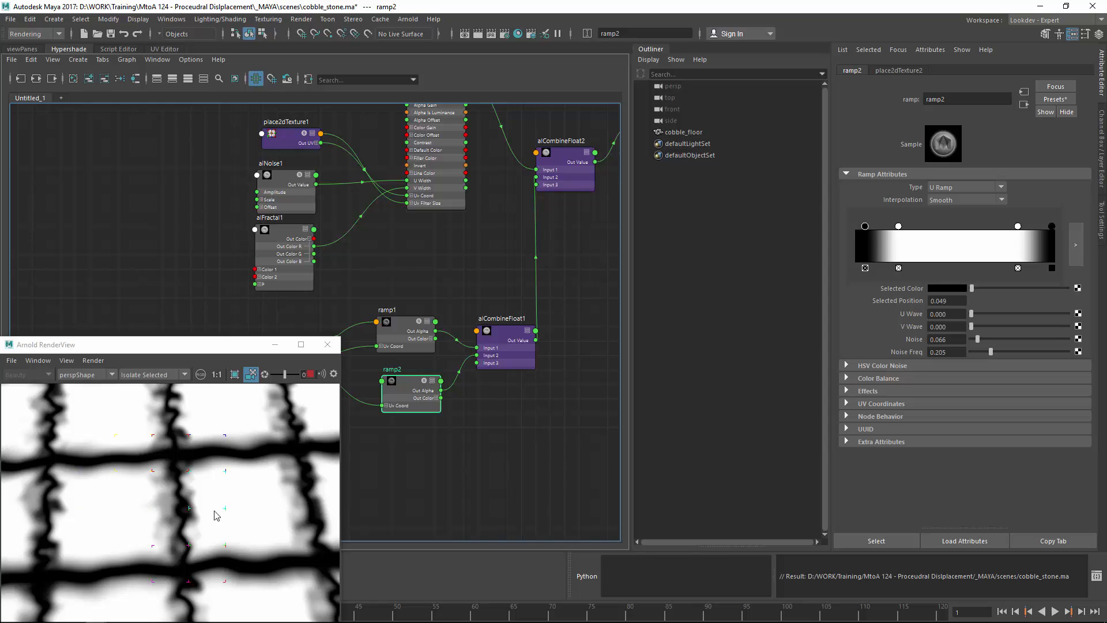
alt+drag(215, 513, 261, 501)
alt+right_drag(217, 502, 246, 492)
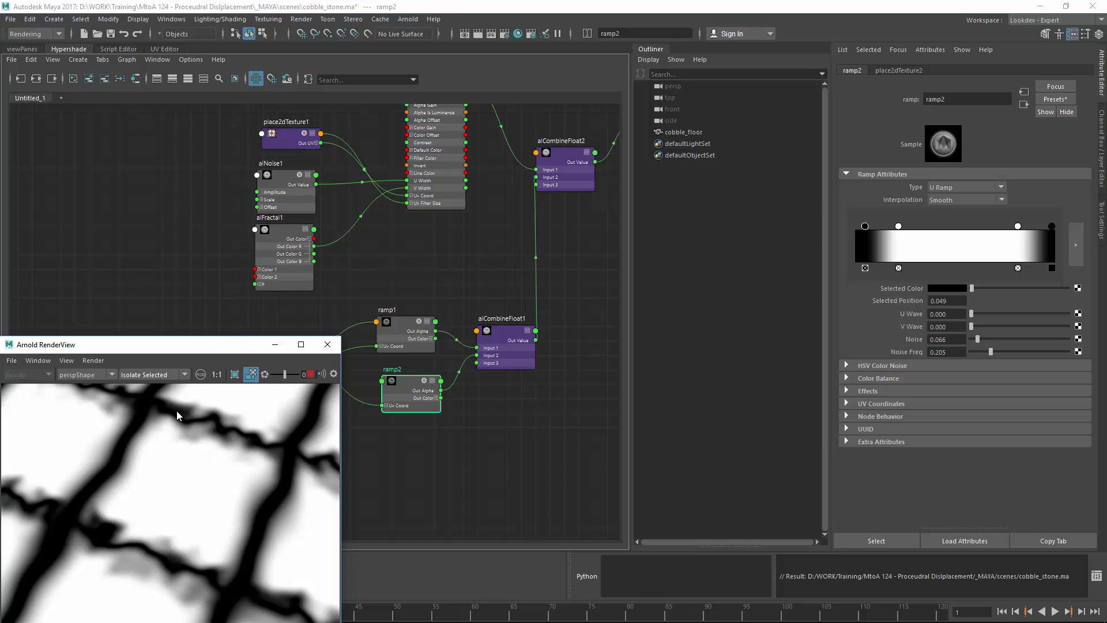
mouse_move(213, 488)
alt+mouse_down()
mouse_move(181, 508)
mouse_move(190, 542)
mouse_move(118, 620)
mouse_move(173, 532)
mouse_move(145, 536)
mouse_move(225, 482)
alt+mouse_up()
click(545, 185)
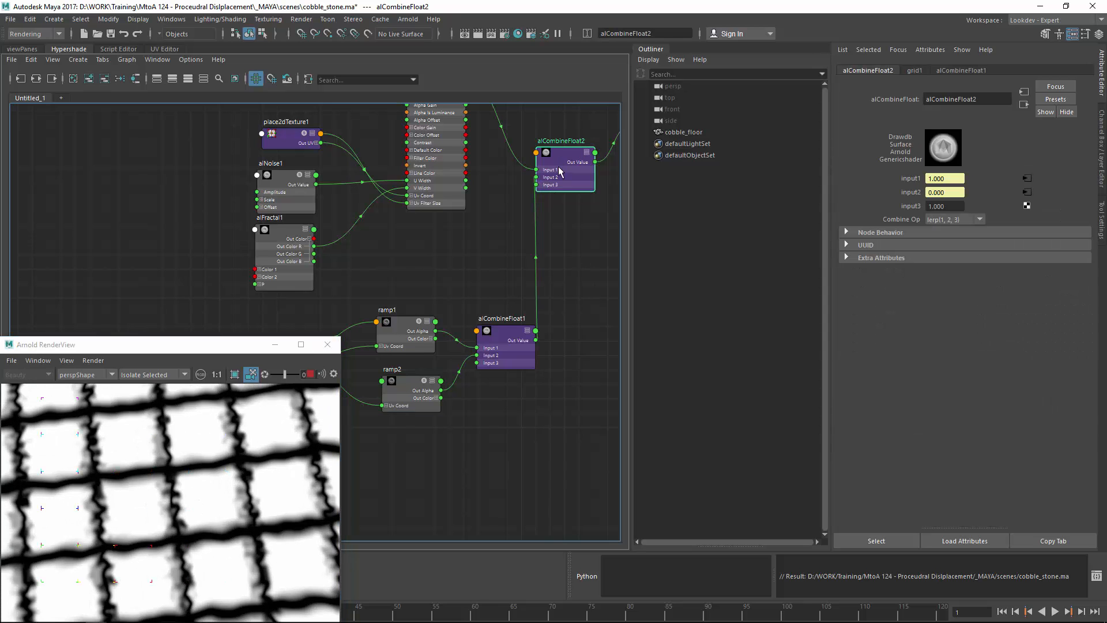
Step: Switch alCombineFloat2 to subtract 1-2 and adjust its input3 blend value
mouse_move(948, 208)
ctrl+mouse_down()
mouse_move(901, 213)
mouse_move(933, 211)
ctrl+mouse_up()
click(951, 220)
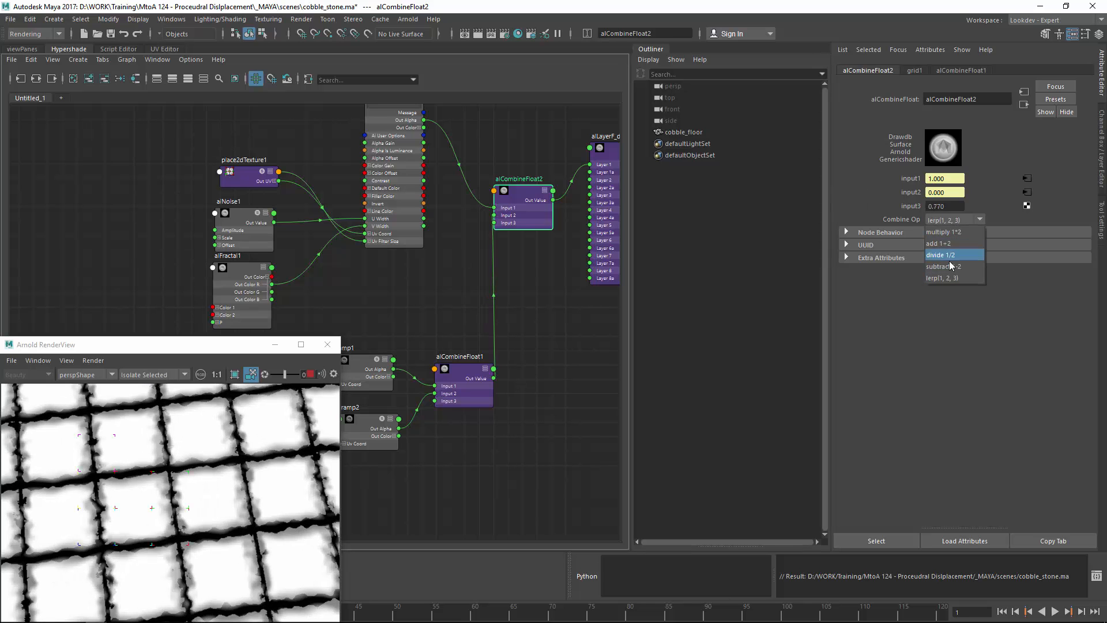
click(953, 266)
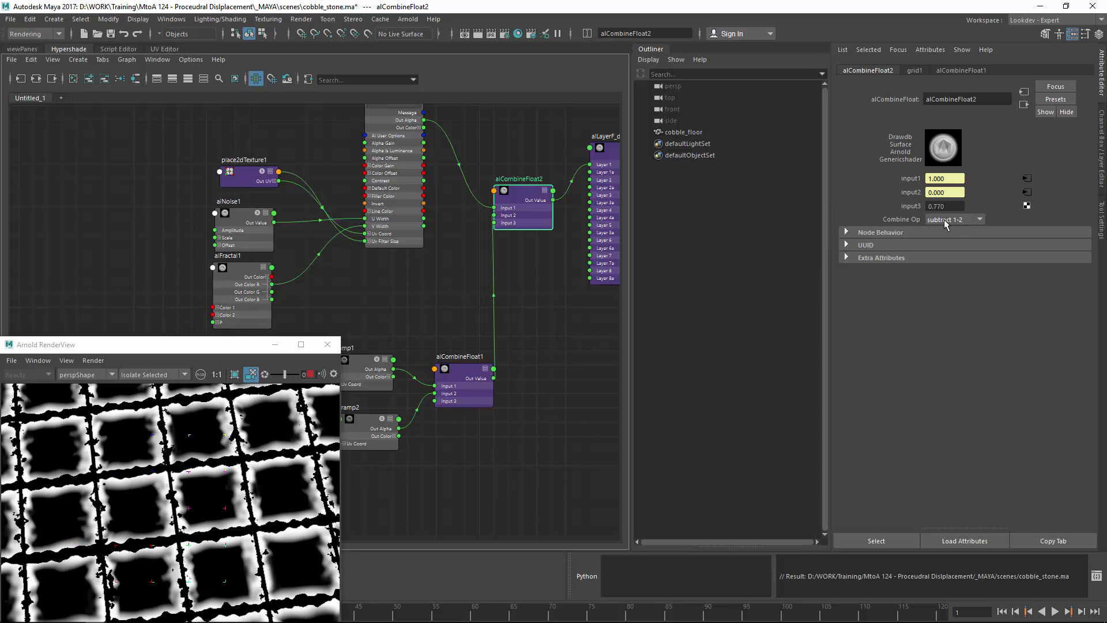
ctrl+drag(946, 208, 944, 208)
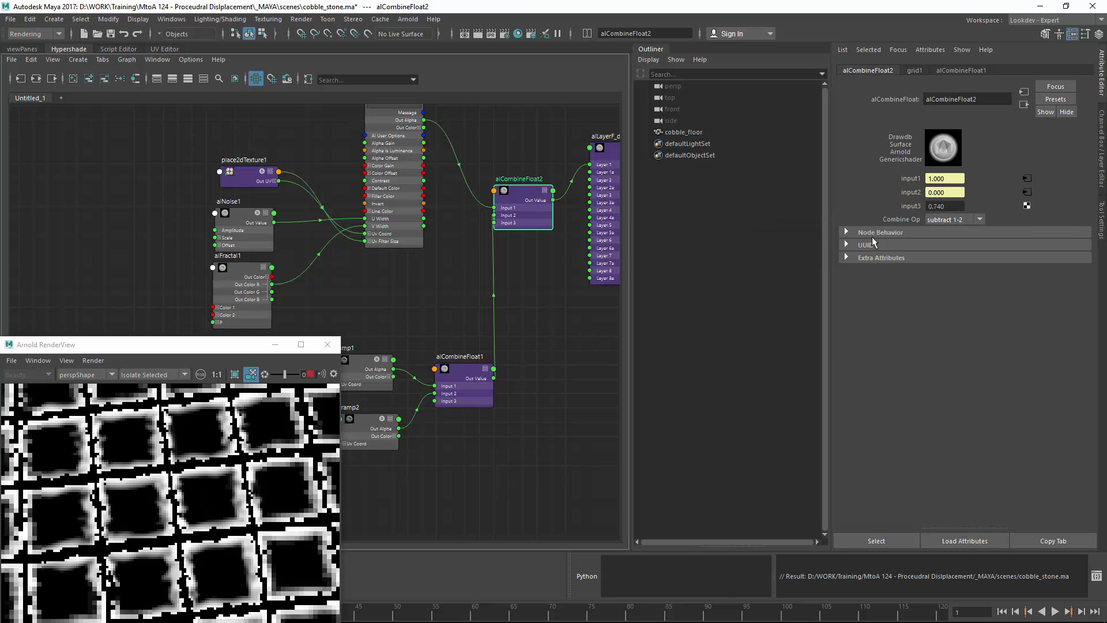
Step: Wire alCombineFloat1's output and grid1's Out Alpha into alCombineFloat2's two inputs
alt+middle_drag(475, 320, 432, 422)
alt+right_drag(432, 422, 511, 350)
drag(504, 246, 545, 338)
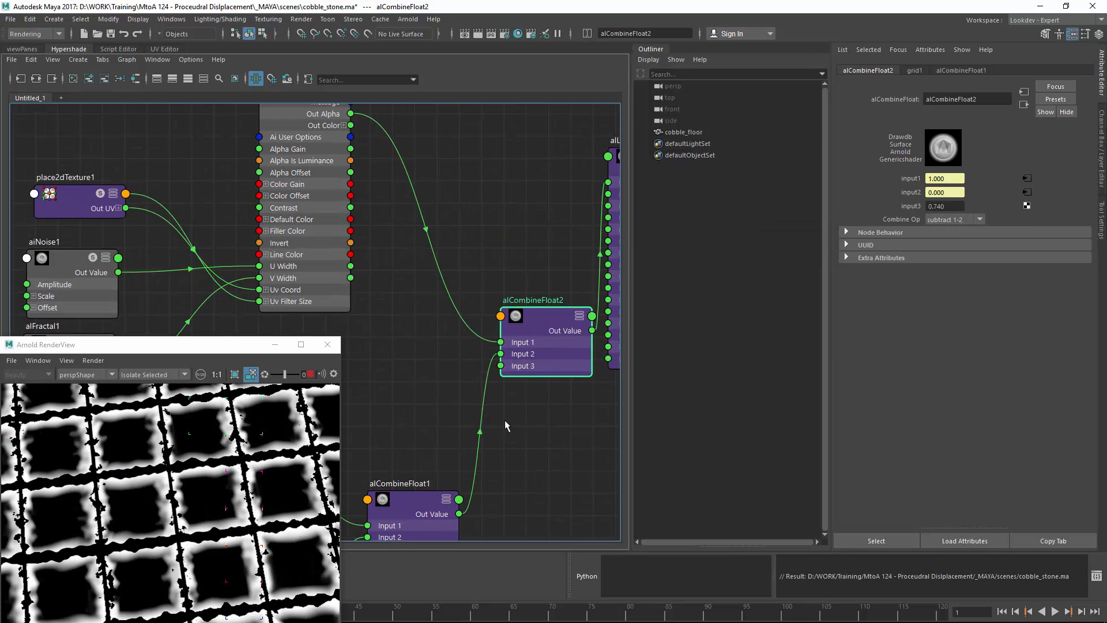
alt+middle_drag(505, 425, 489, 391)
drag(444, 480, 485, 307)
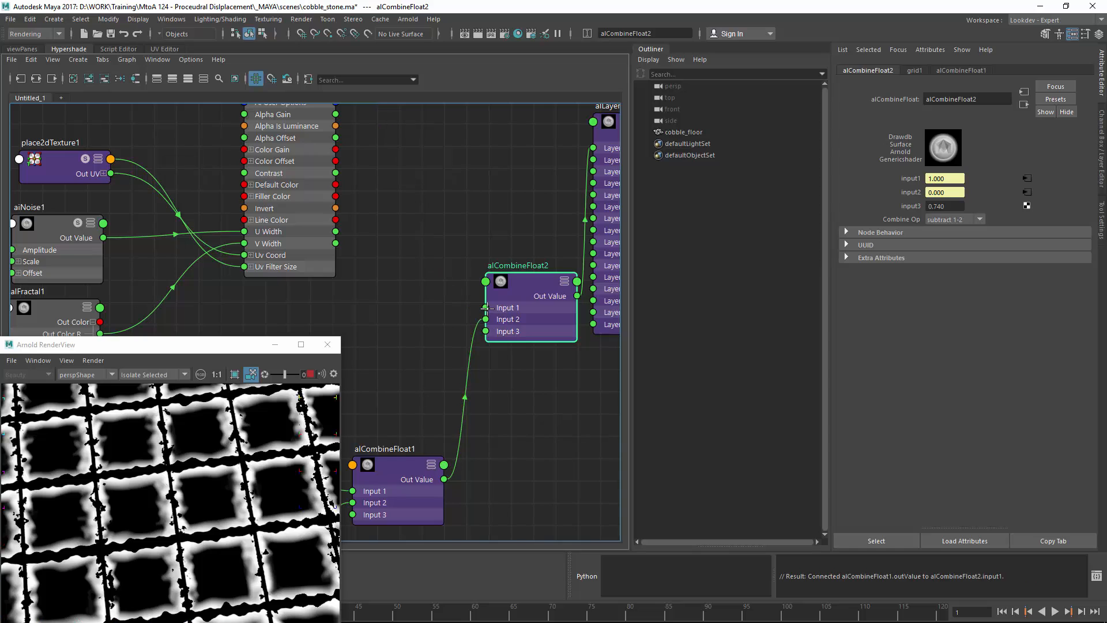
alt+middle_drag(435, 263, 410, 328)
drag(311, 145, 474, 385)
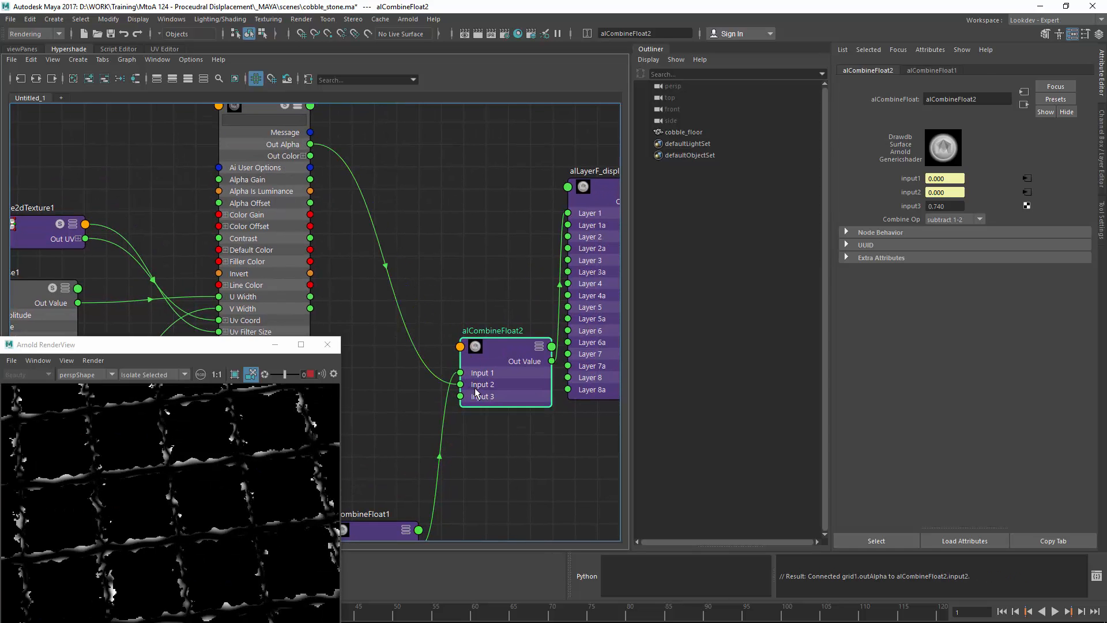
Step: Try add, multiply, lerp and divide on alCombineFloat2, then settle back on subtract 1-2
click(960, 219)
click(952, 243)
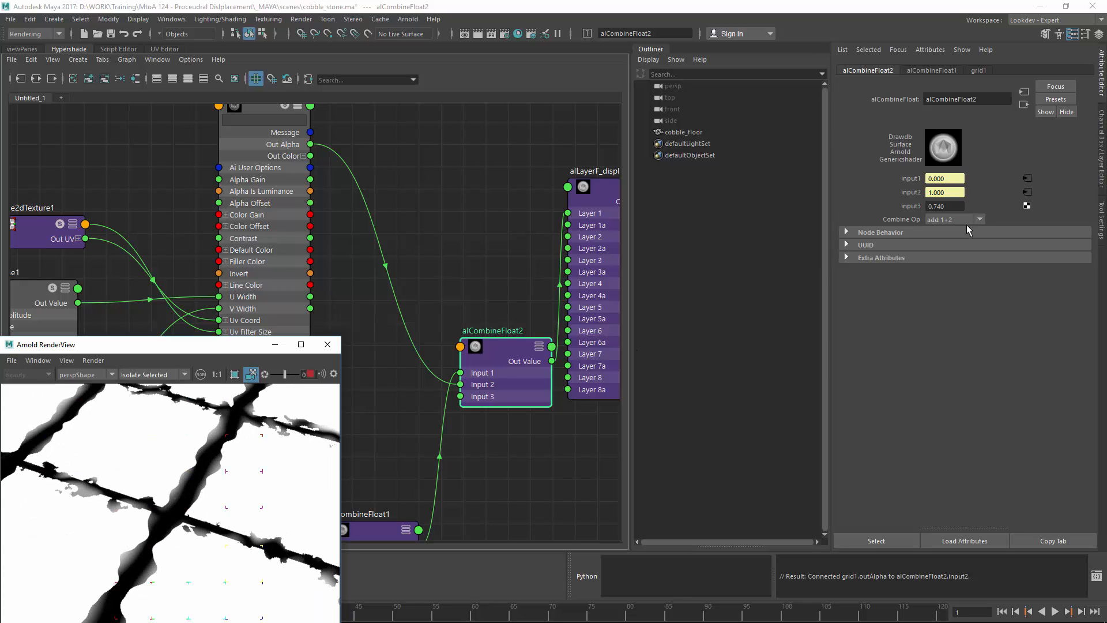
click(952, 219)
click(950, 230)
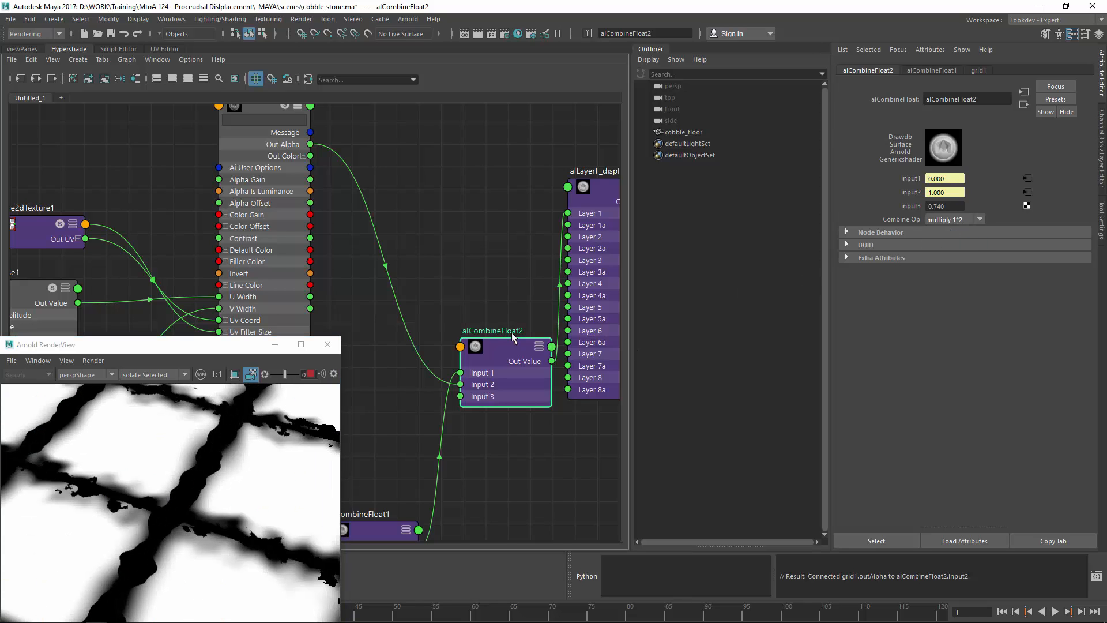
click(955, 220)
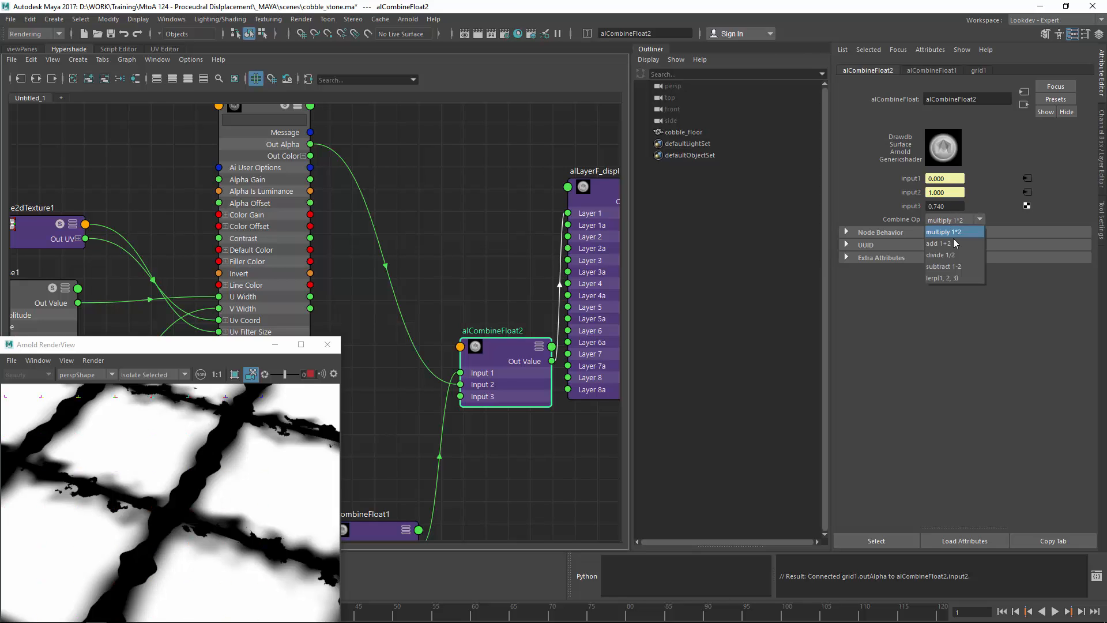
click(948, 278)
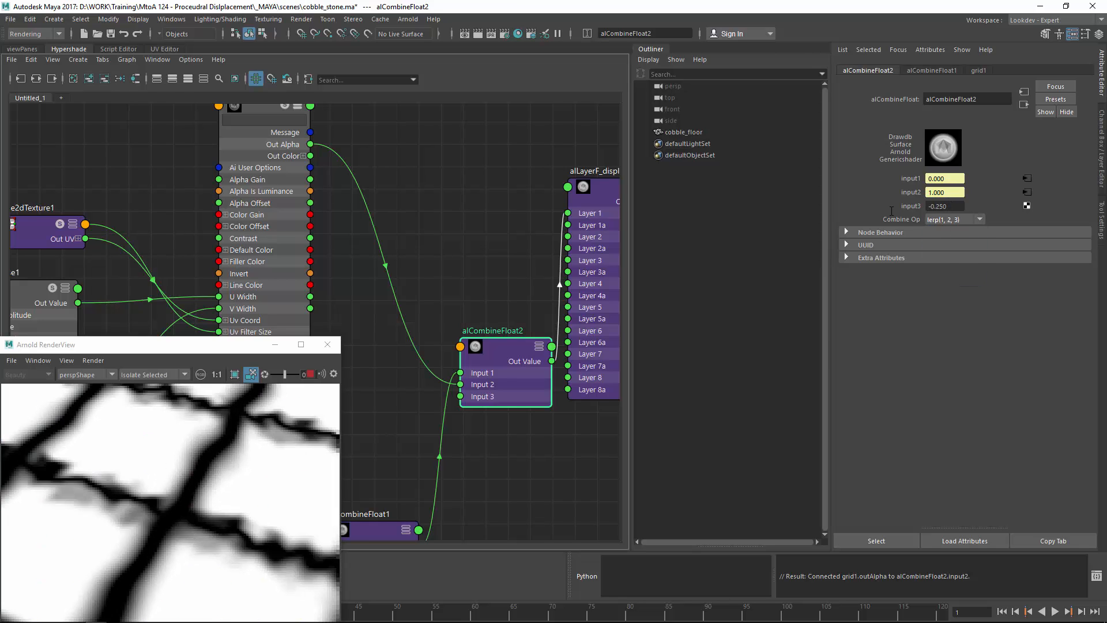
ctrl+drag(936, 215, 899, 213)
click(954, 219)
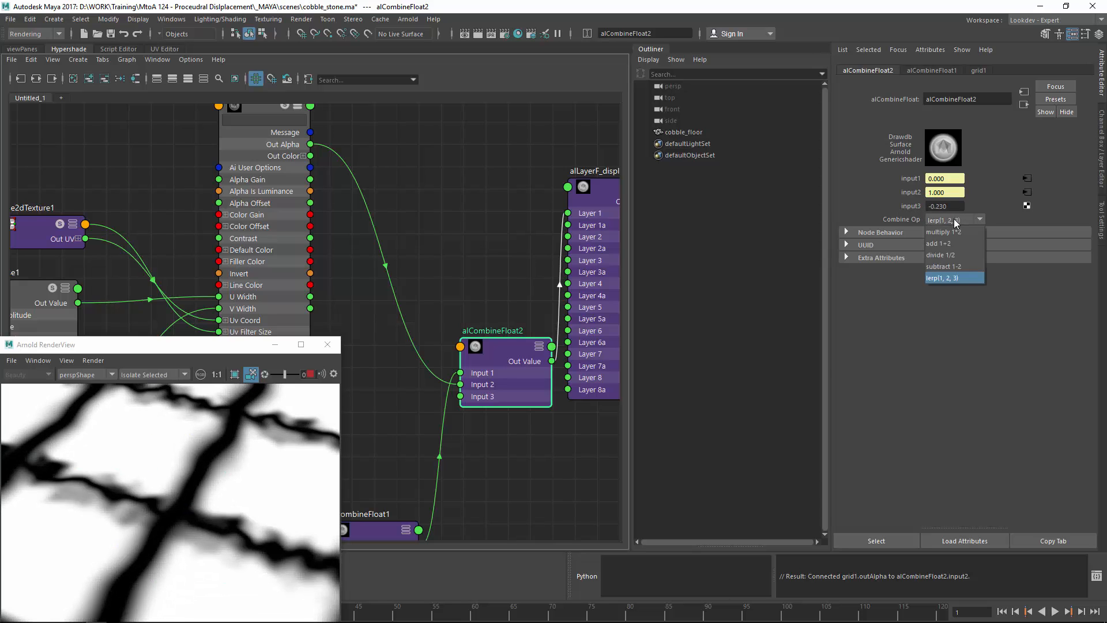
click(941, 255)
click(953, 220)
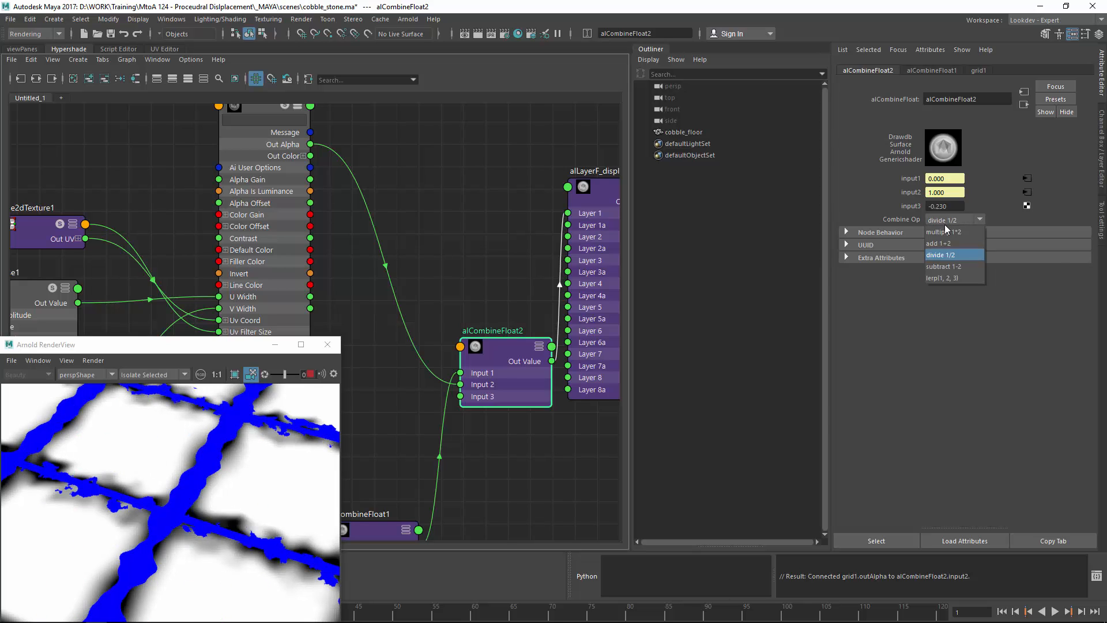
click(949, 267)
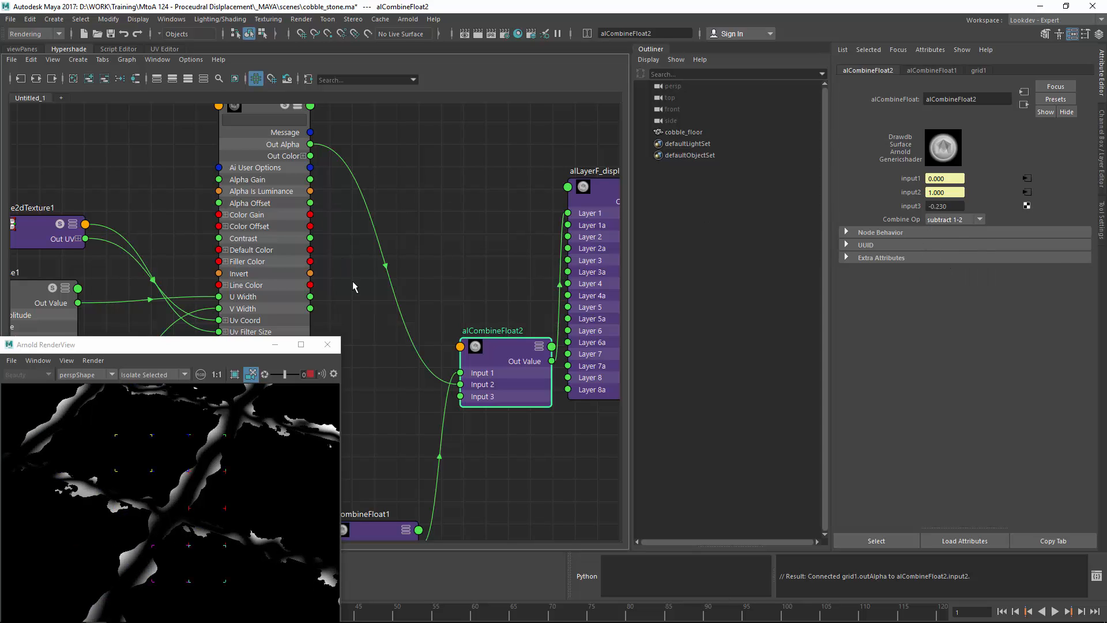
Step: Rewire alCombineFloat2 so grid1's Out Alpha feeds Input 1 and alCombineFloat1 feeds Input 2
alt+middle_drag(386, 336, 397, 300)
drag(454, 449, 478, 344)
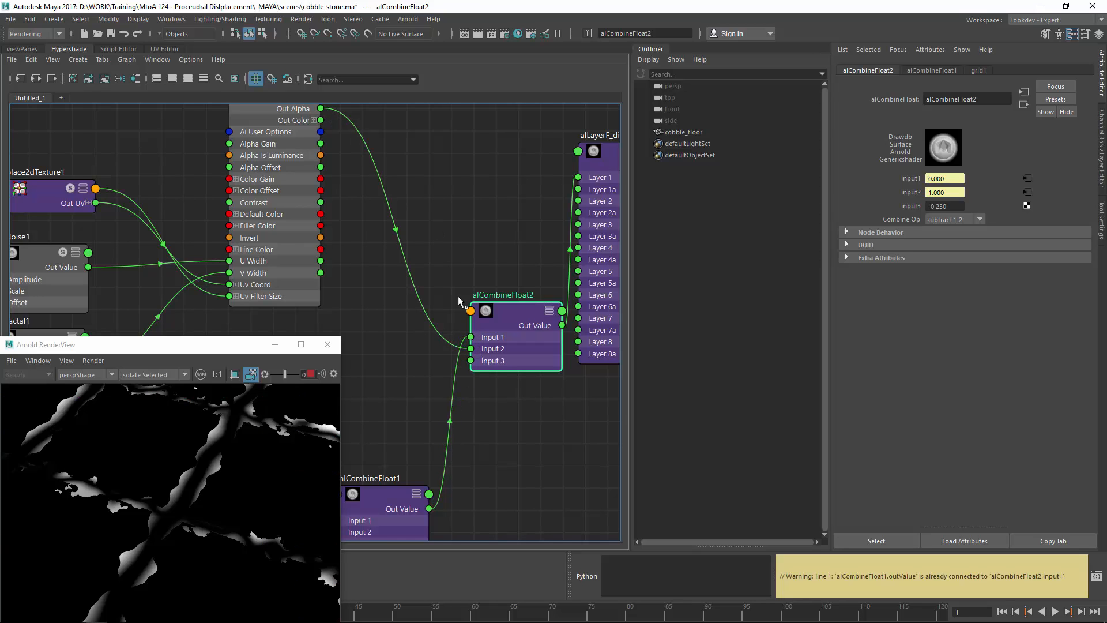
drag(331, 127, 471, 349)
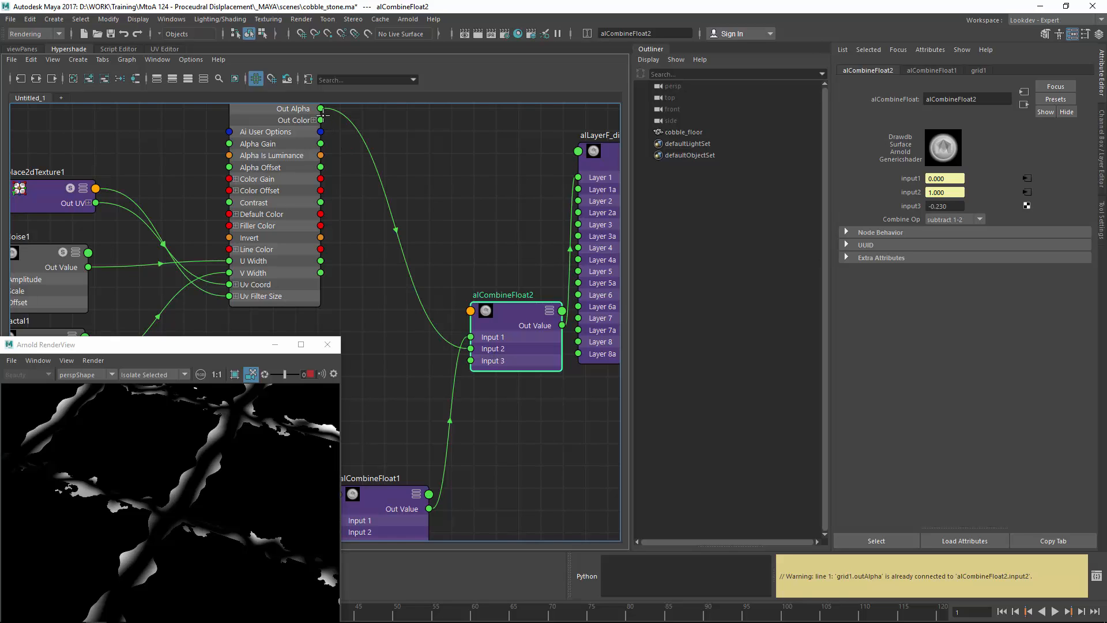
drag(321, 110, 460, 426)
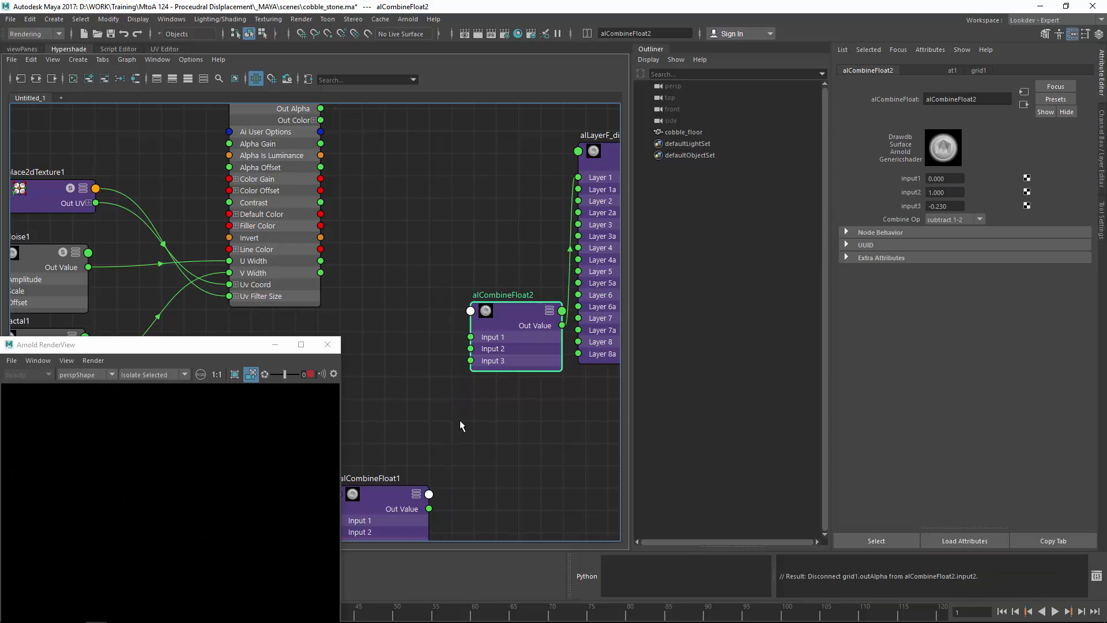
drag(429, 494, 483, 341)
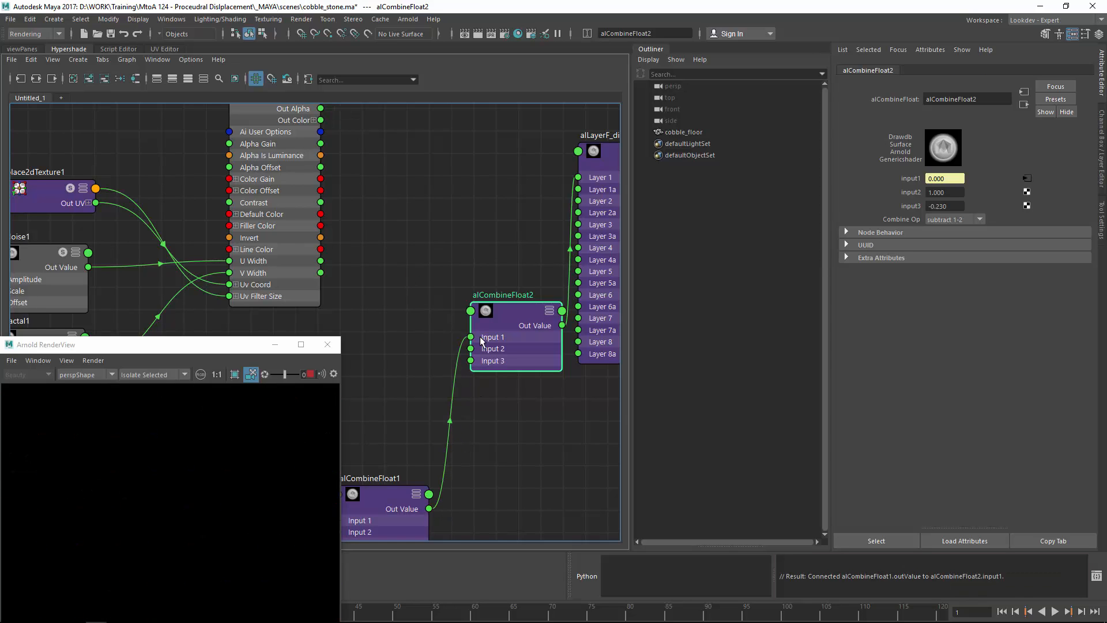
drag(321, 109, 472, 348)
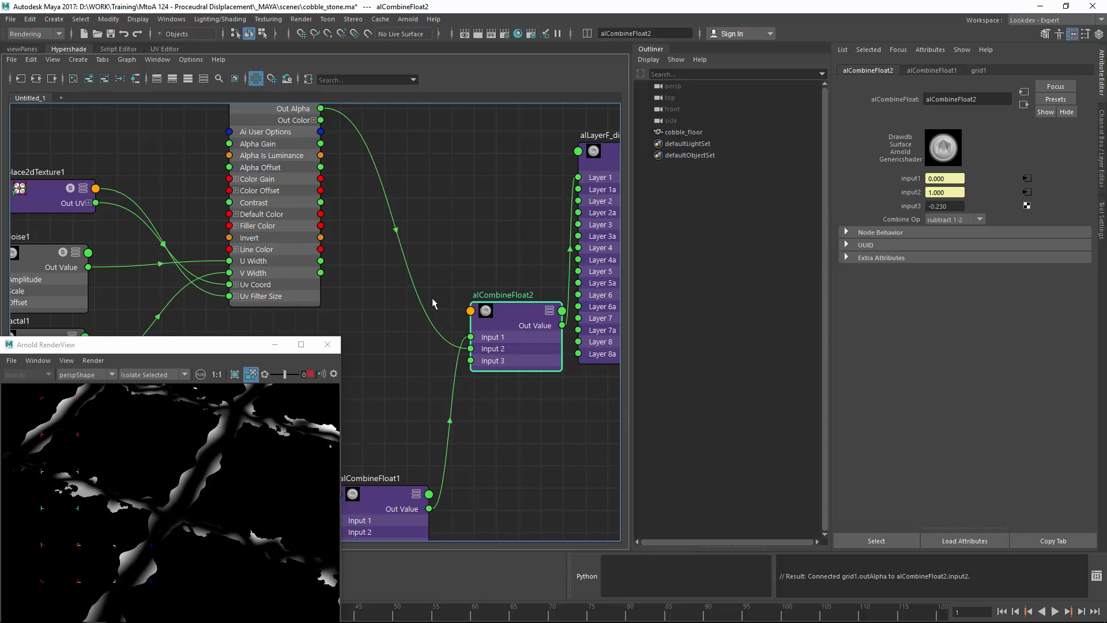
ctrl+alt+shift+drag(446, 302, 460, 436)
drag(429, 509, 472, 349)
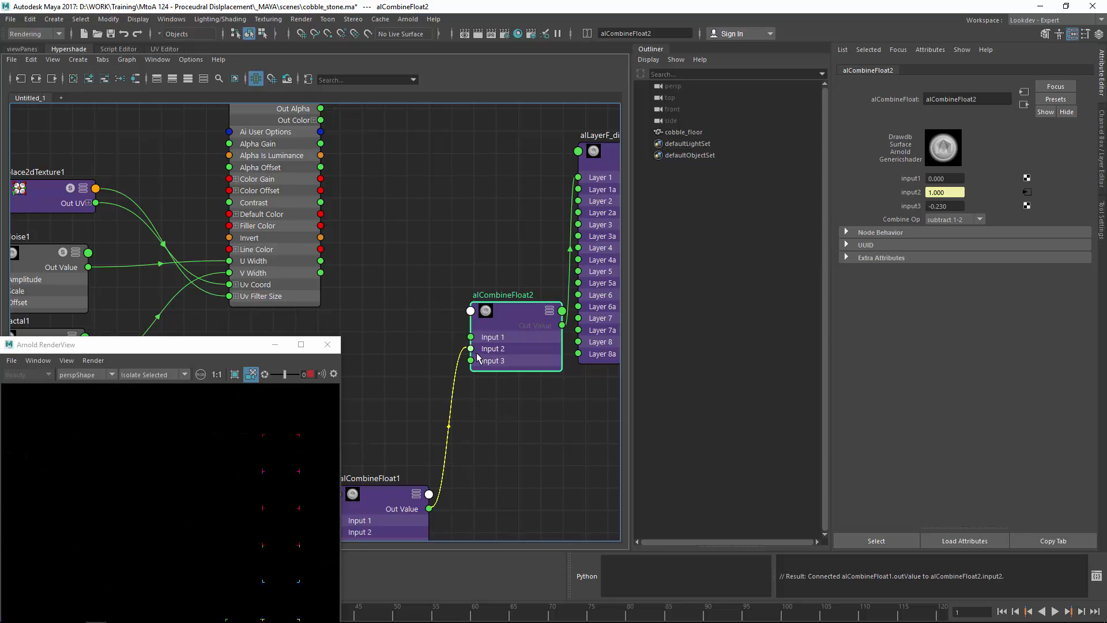
drag(321, 108, 471, 337)
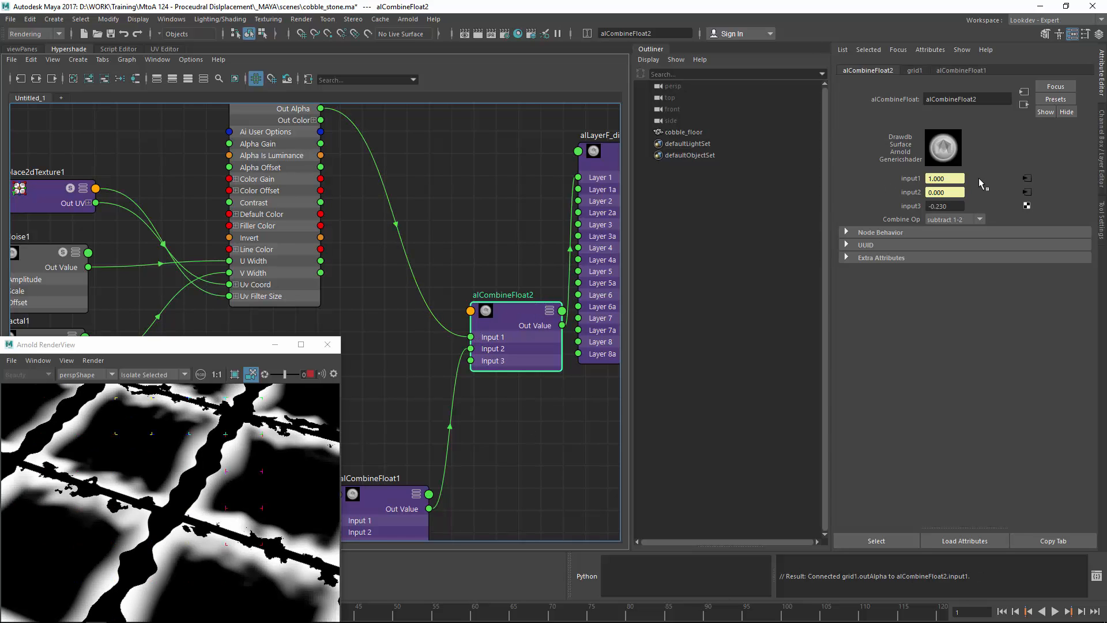
Step: Set alCombineFloat2 to lerp with input3 at 0.900, then switch it to multiply 1*2
click(961, 219)
click(894, 211)
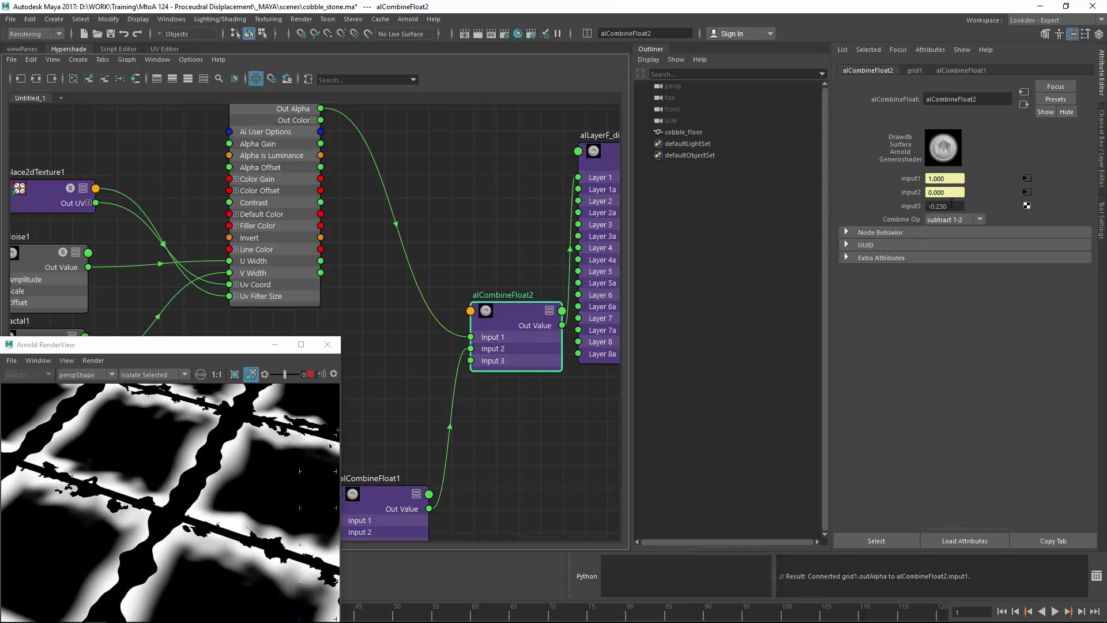
click(958, 219)
click(935, 279)
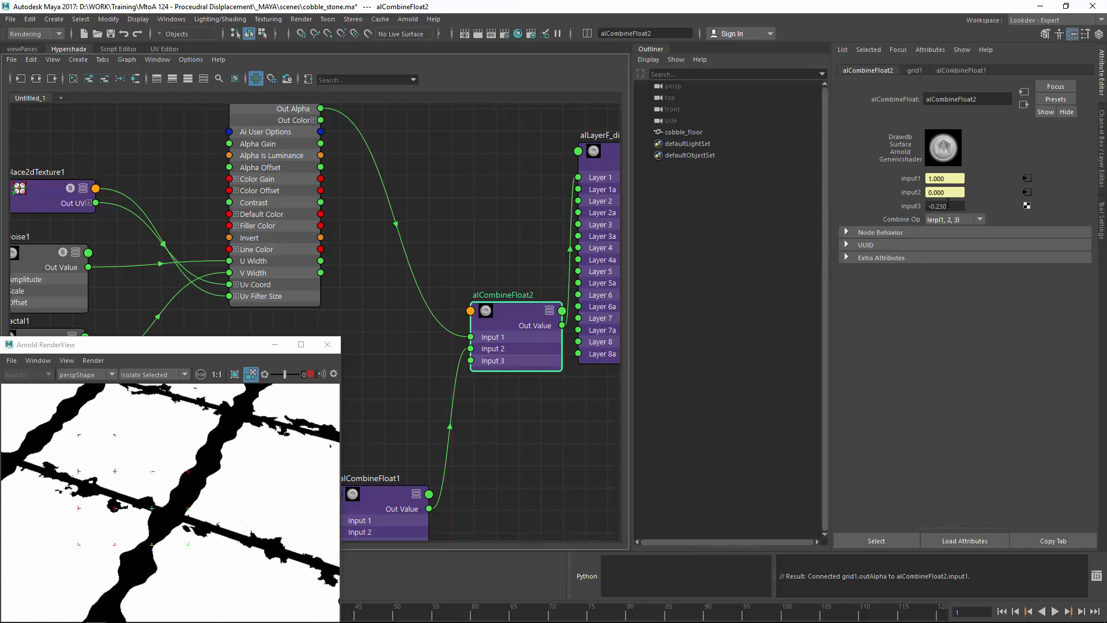
ctrl+drag(974, 209, 1001, 223)
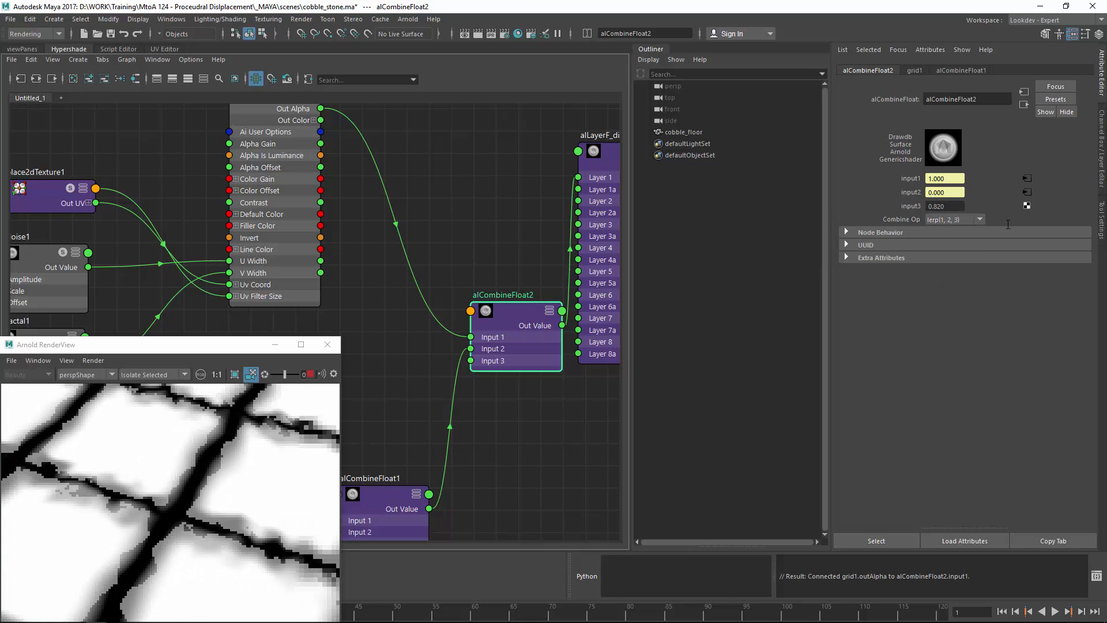
click(959, 220)
click(951, 231)
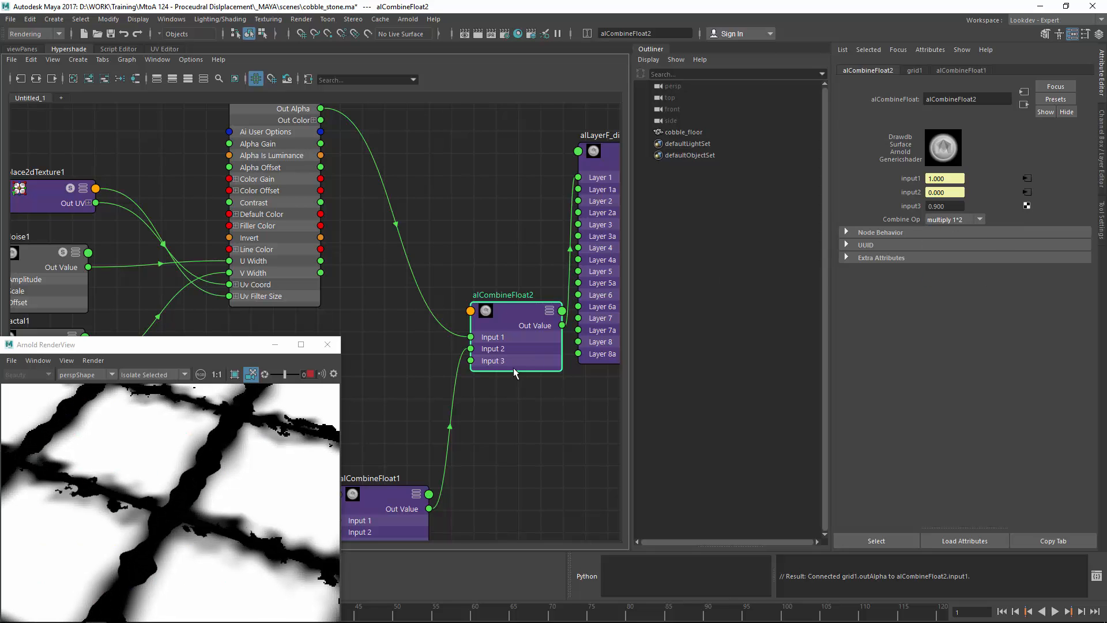
scroll(508, 372, down, 3)
alt+middle_drag(424, 459, 462, 382)
alt+drag(129, 484, 176, 554)
alt+right_drag(175, 553, 219, 535)
alt+middle_drag(218, 535, 195, 517)
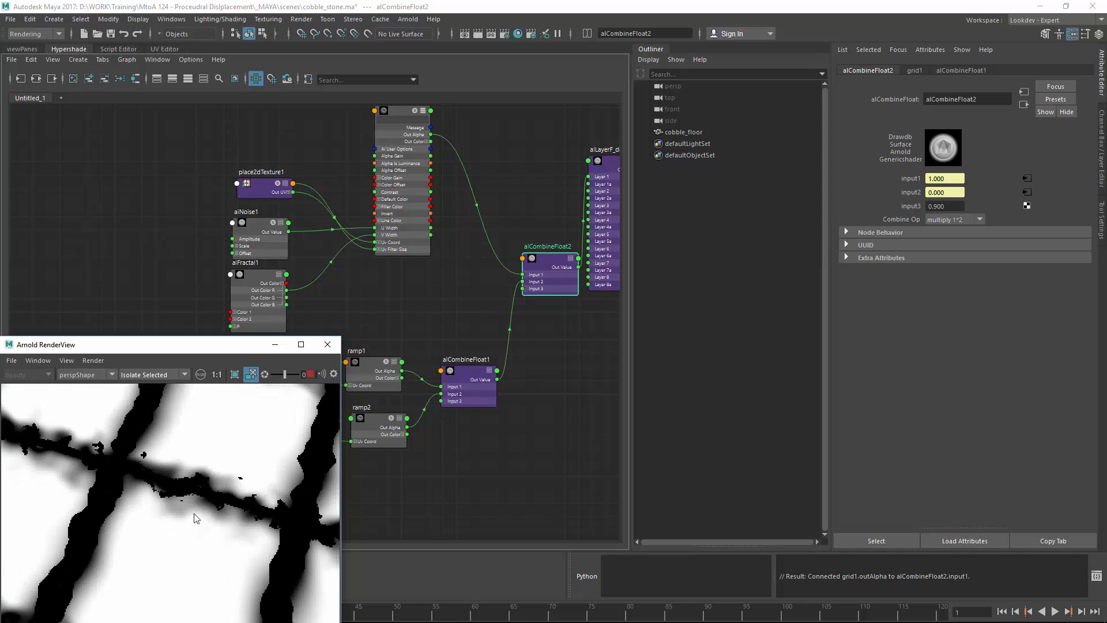
Step: Lower ramp1's noise to 0.082 at Noise Freq 0.490, then pan to al_cobble and al_cobbleSG
click(369, 367)
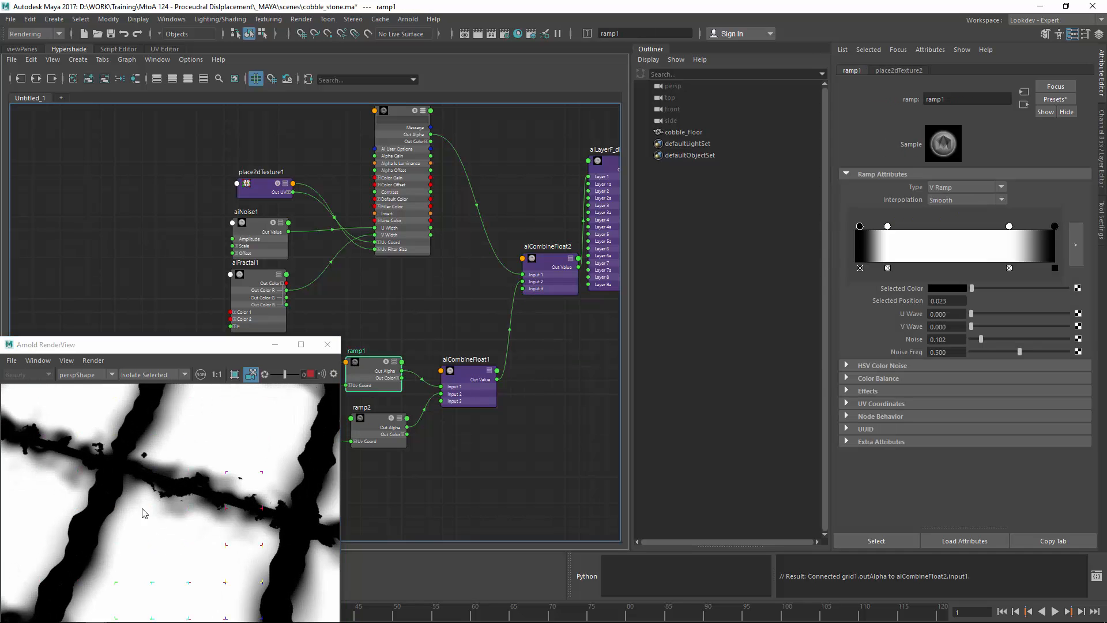
alt+right_drag(143, 513, 104, 520)
alt+drag(104, 520, 248, 484)
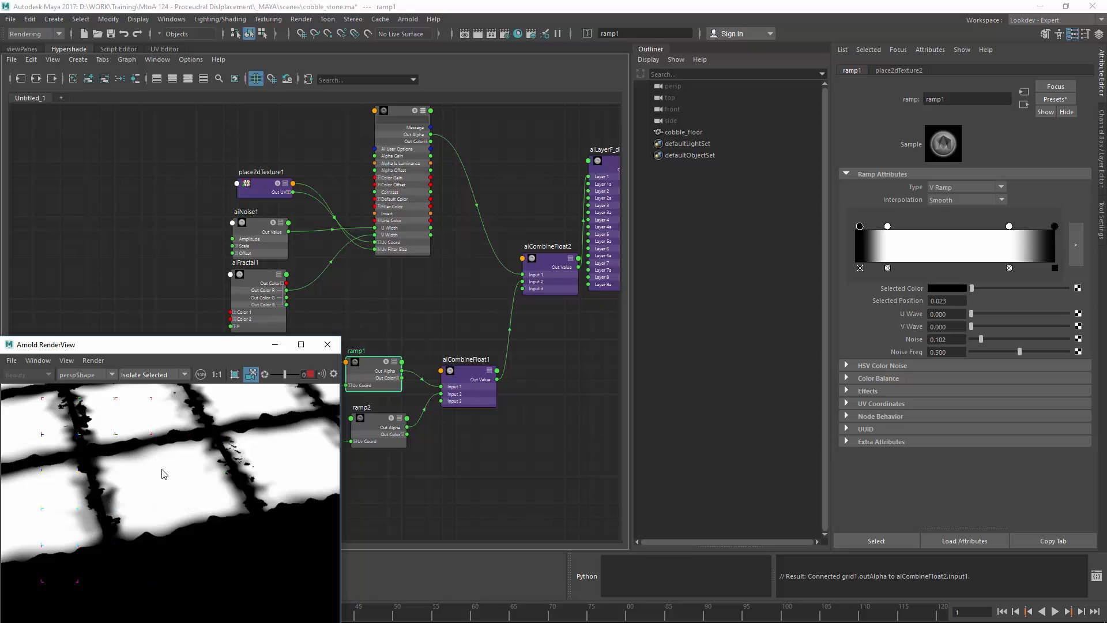
alt+right_drag(164, 474, 194, 469)
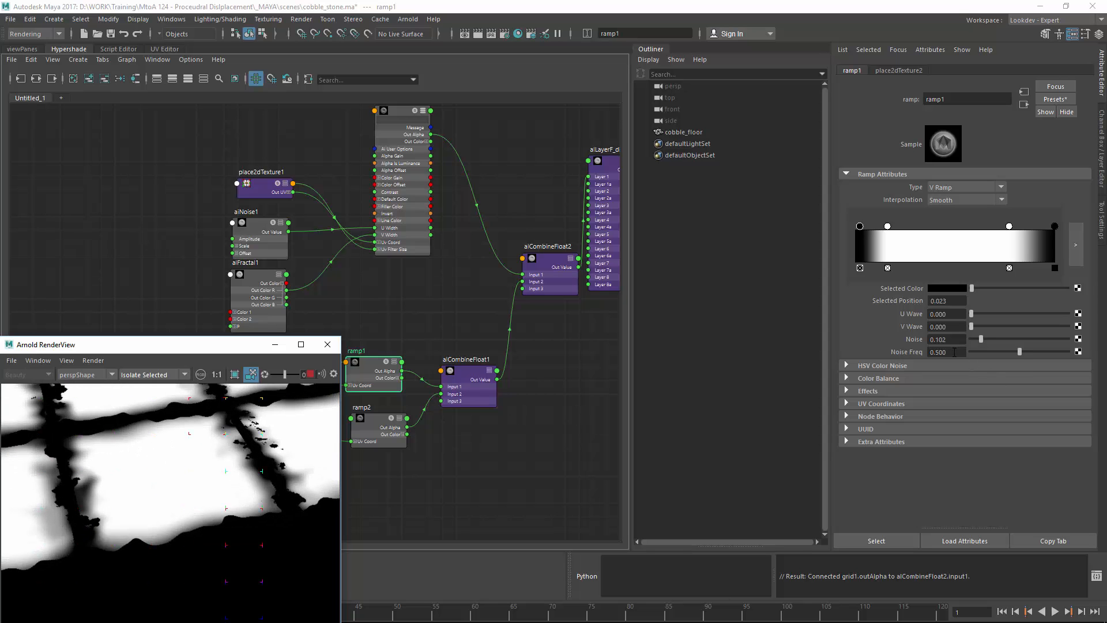
mouse_move(952, 345)
ctrl+mouse_down()
mouse_move(968, 364)
mouse_move(955, 365)
ctrl+mouse_up()
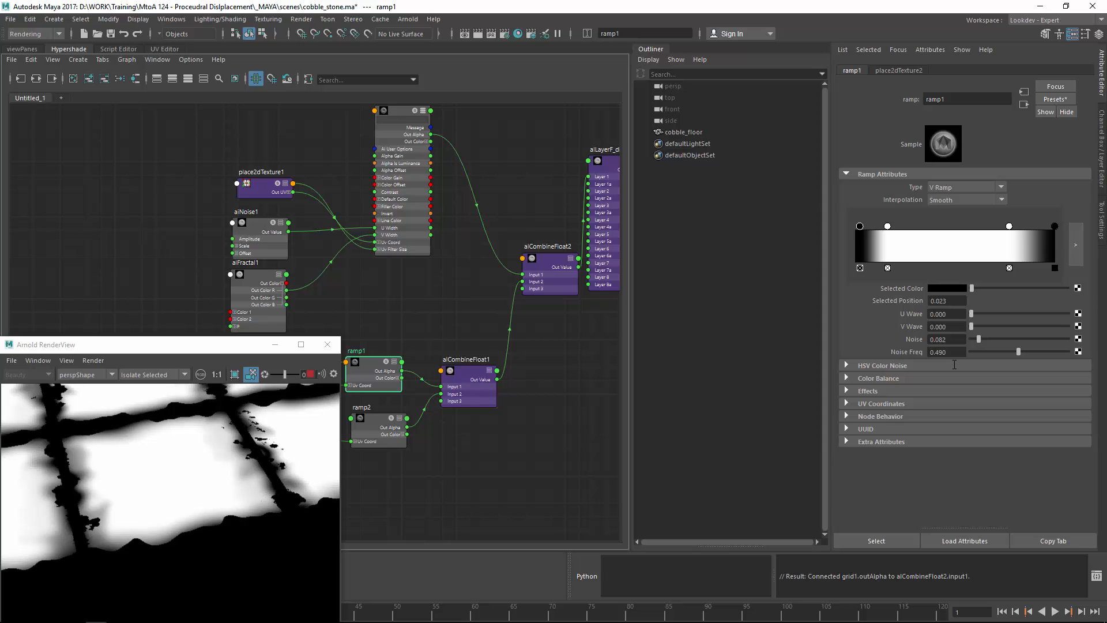
scroll(522, 327, down, 1)
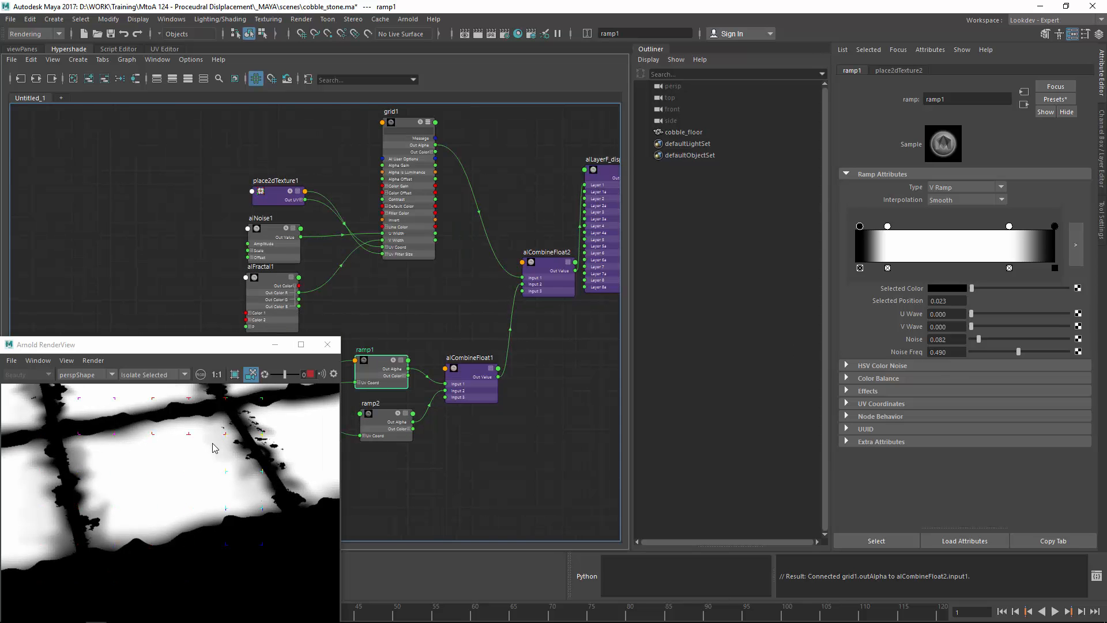
alt+right_drag(215, 449, 200, 460)
alt+drag(200, 460, 153, 461)
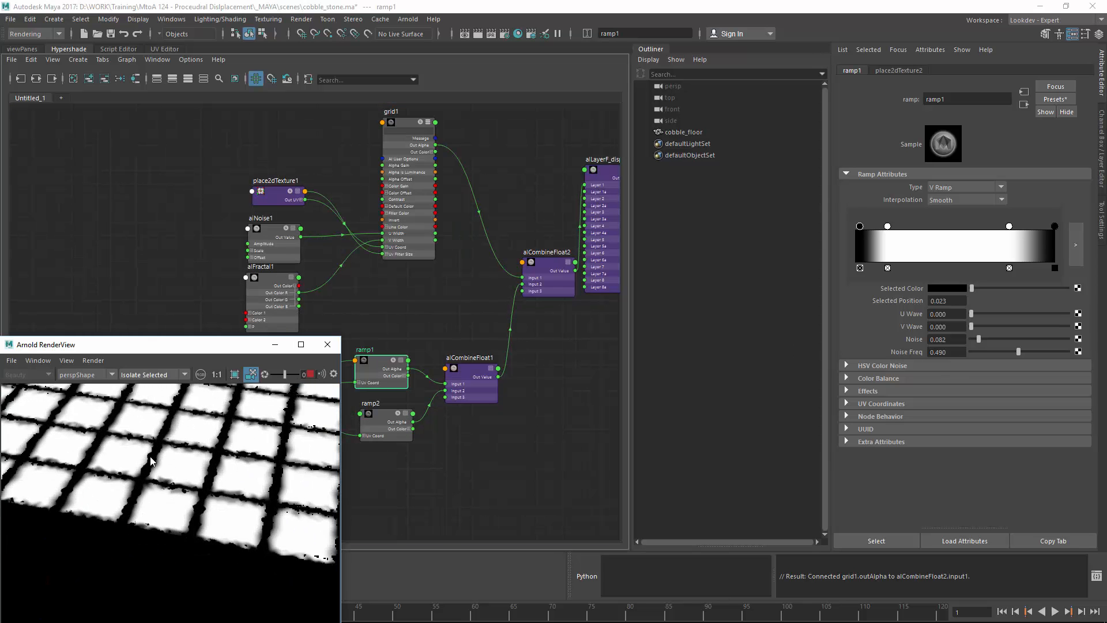
alt+middle_drag(167, 438, 209, 517)
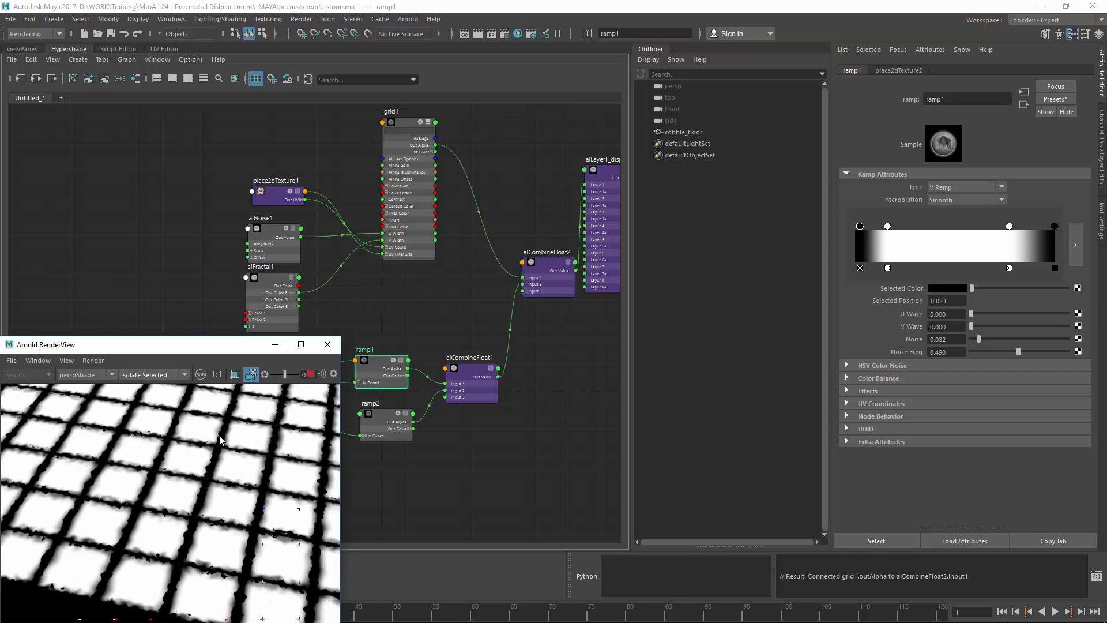
alt+right_drag(144, 474, 167, 468)
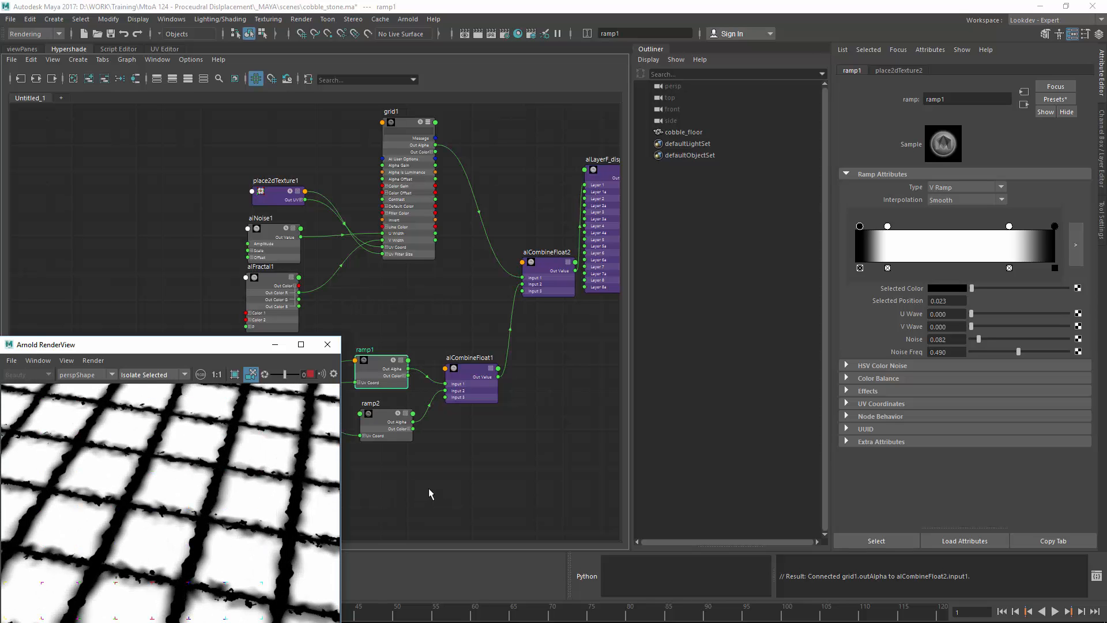
alt+middle_drag(548, 323, 409, 349)
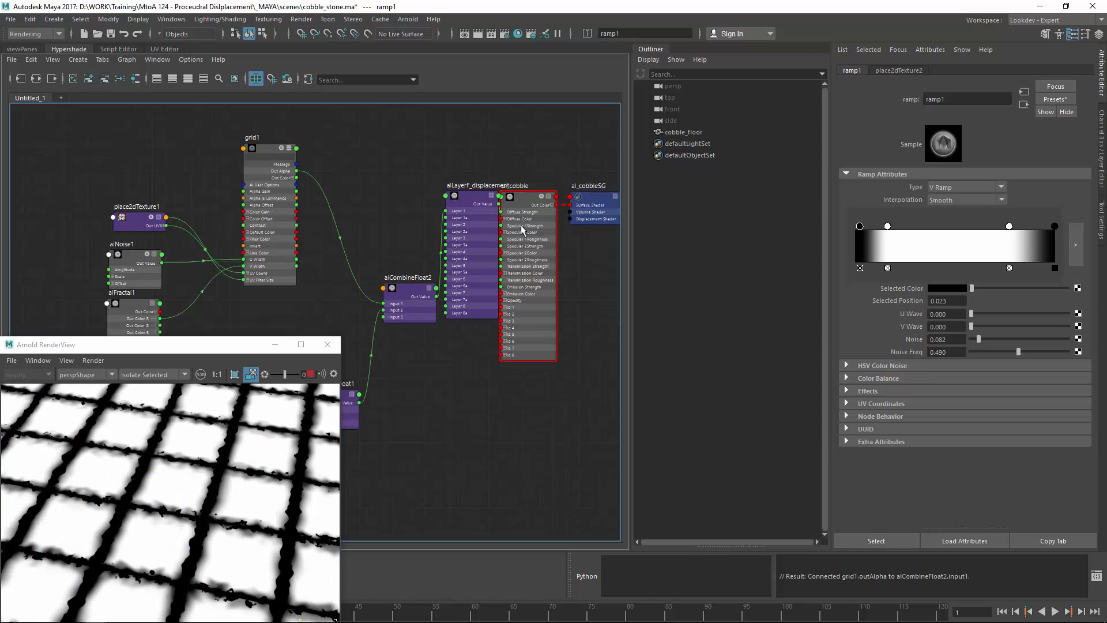
Step: Shift the layered, shader and group nodes right and move aiCombineFloat2 higher to make room
alt+middle_drag(573, 173, 514, 156)
drag(538, 141, 562, 178)
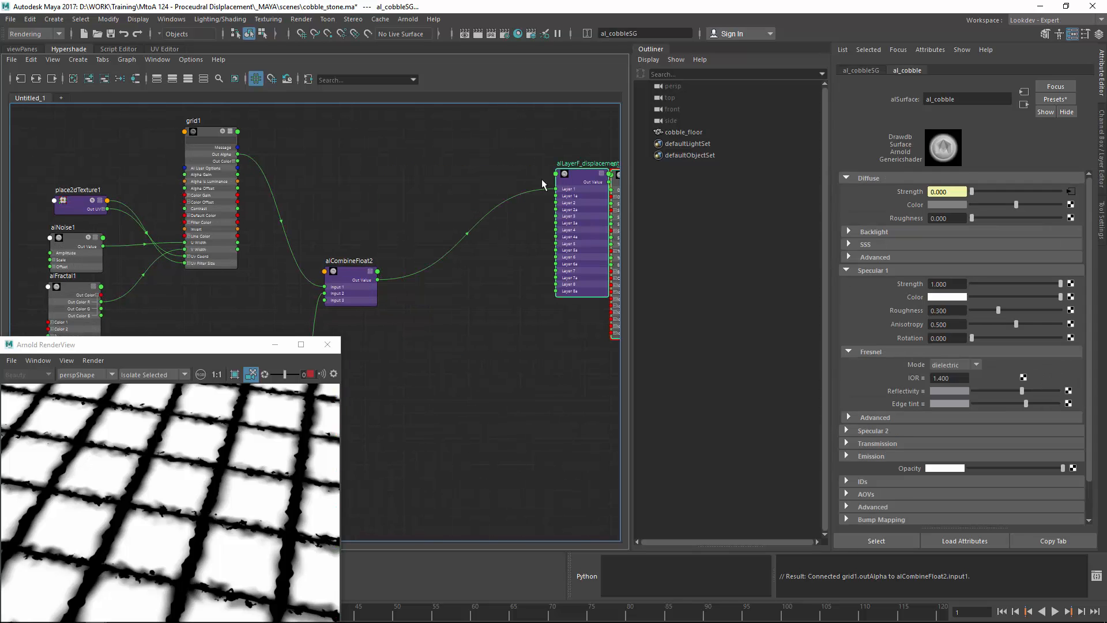
click(461, 166)
drag(362, 301, 358, 255)
click(403, 300)
Step: Create an aiNoise2 node and connect its Out Value to alLayerF_displacement's Layer 2
key(Tab)
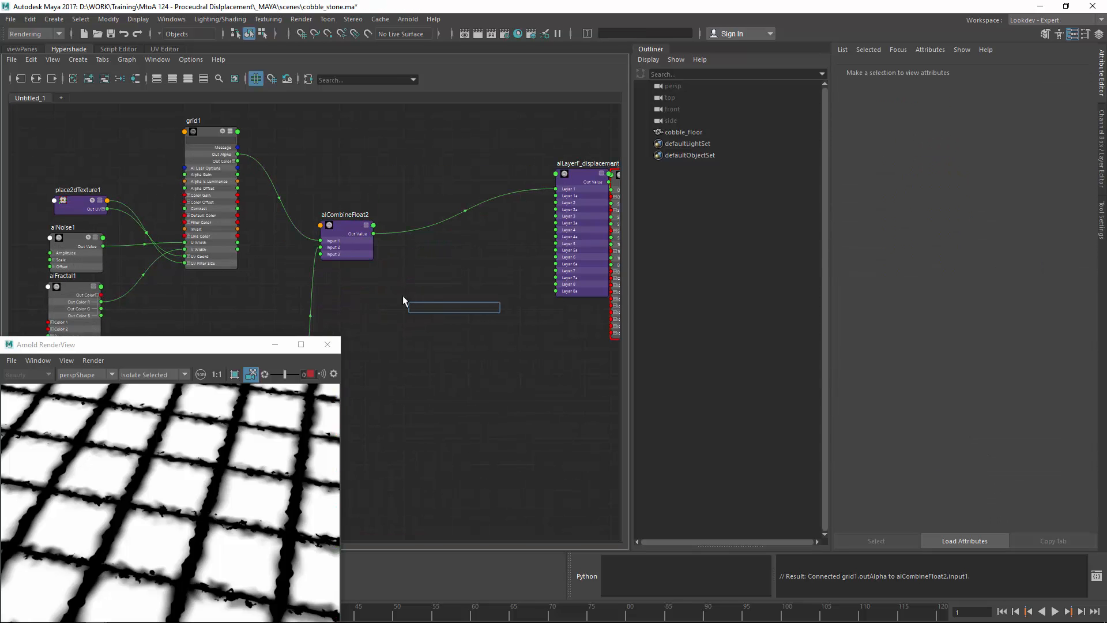
text(a)
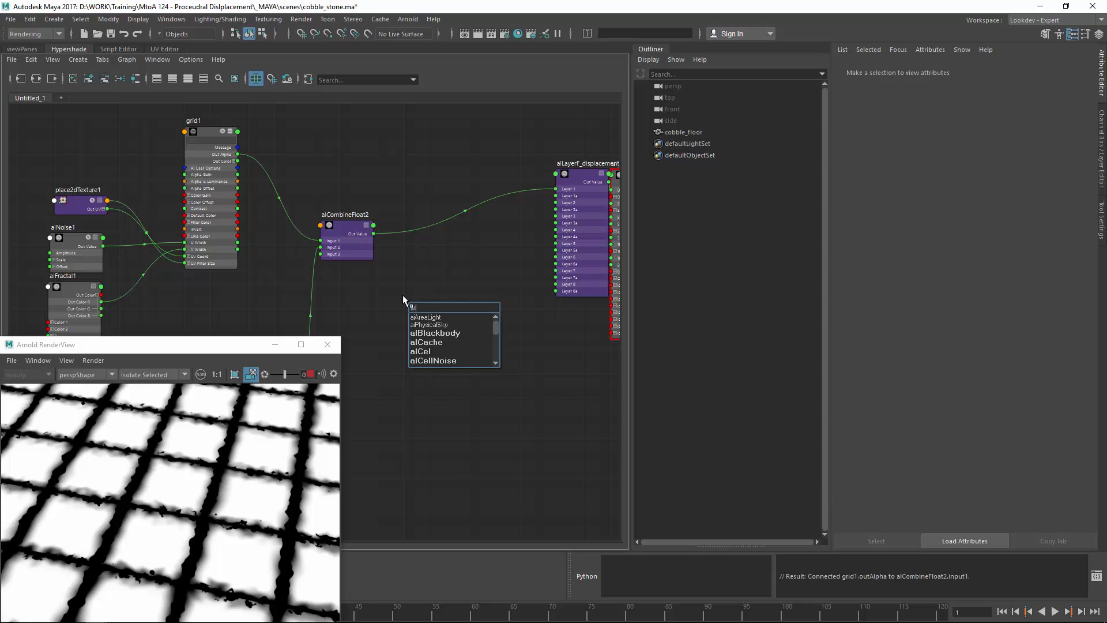
text(ino)
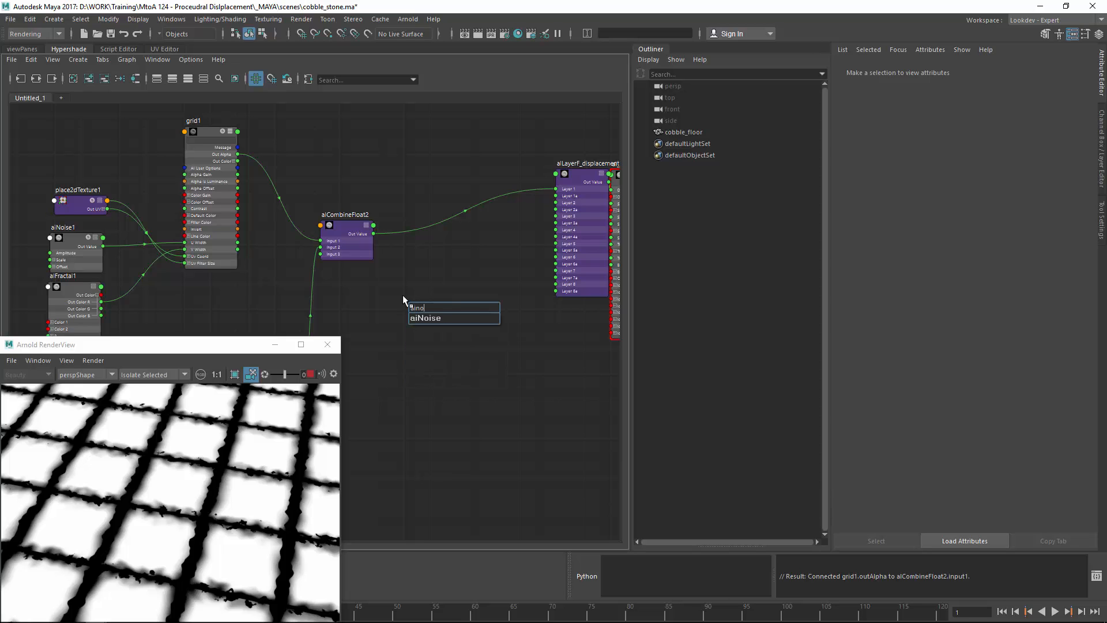
key(Return)
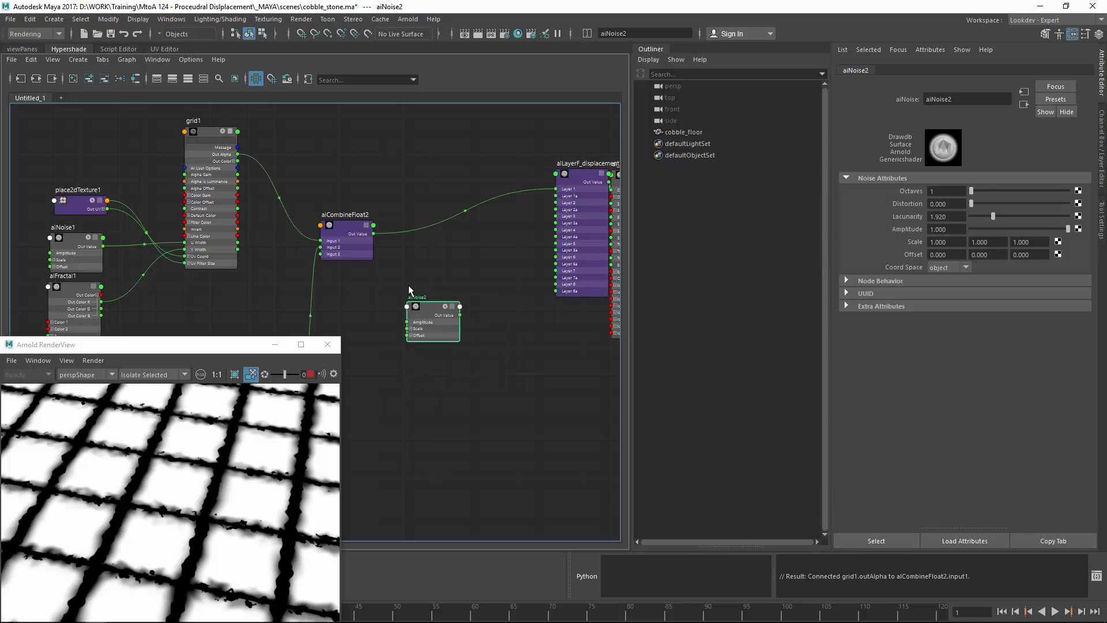
click(466, 269)
click(438, 314)
scroll(495, 240, up, 5)
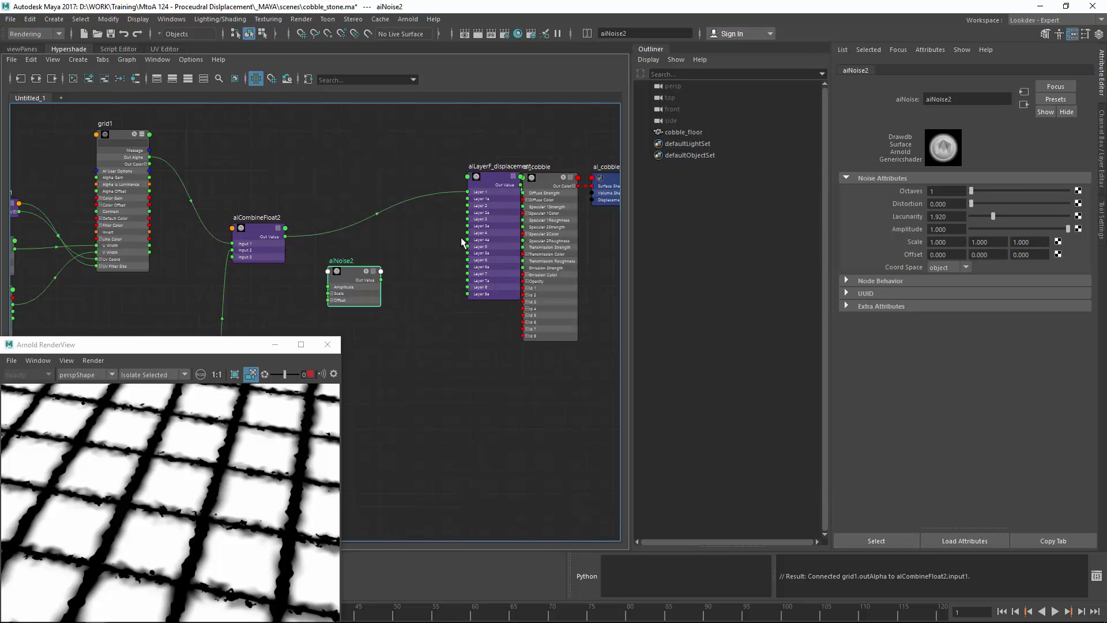
alt+middle_drag(432, 257, 449, 236)
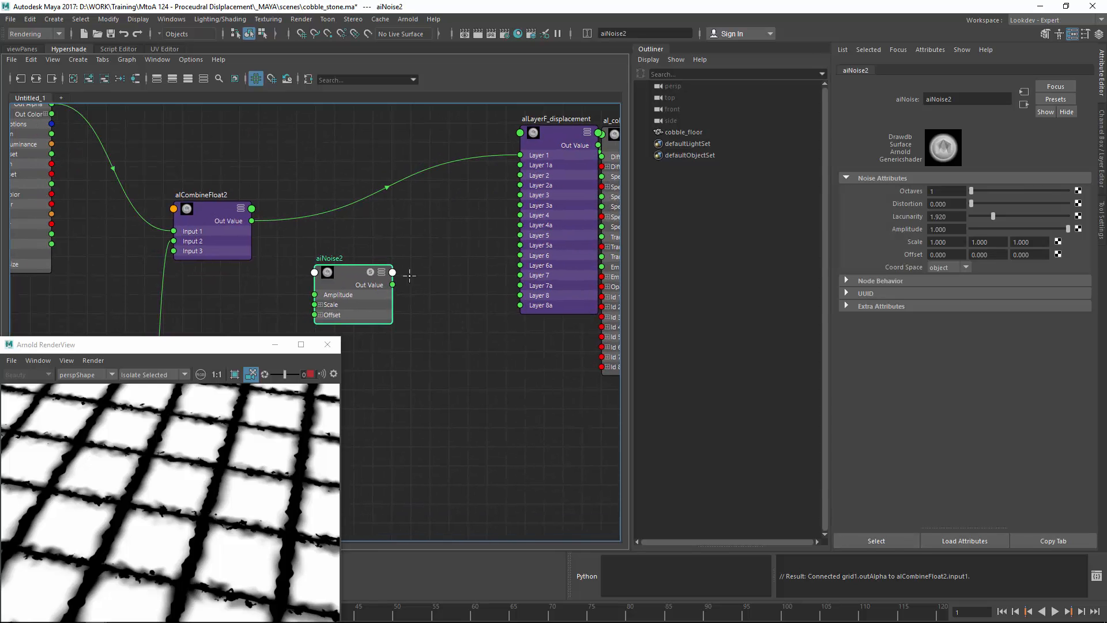
drag(393, 273, 521, 175)
click(539, 231)
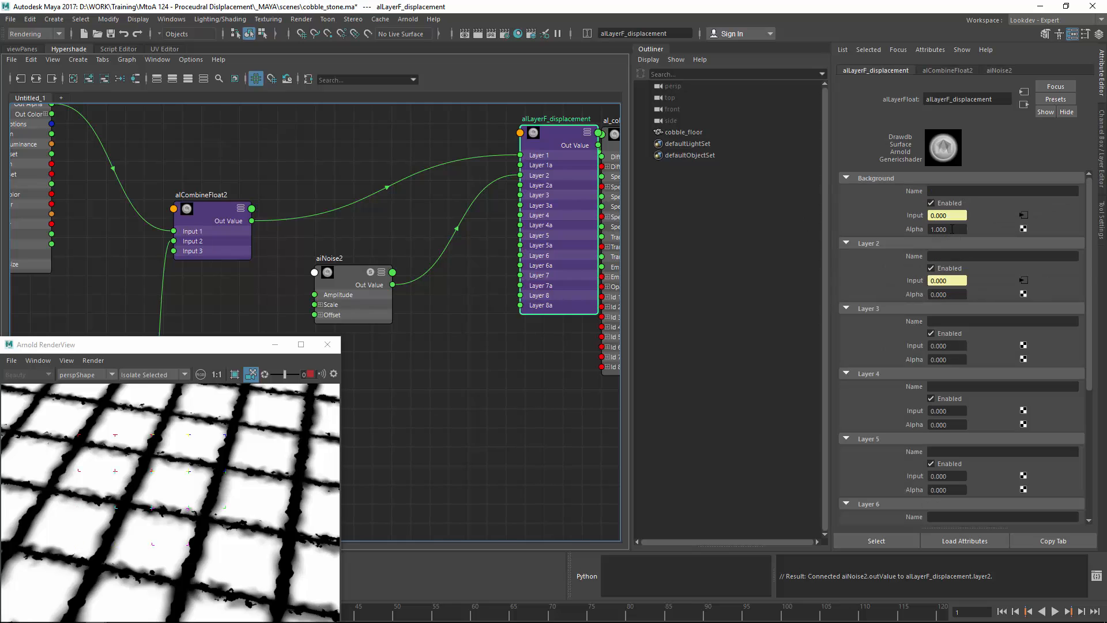
Step: Raise alLayerF_displacement's Layer 2 Alpha to 0.220
ctrl+drag(951, 298, 962, 286)
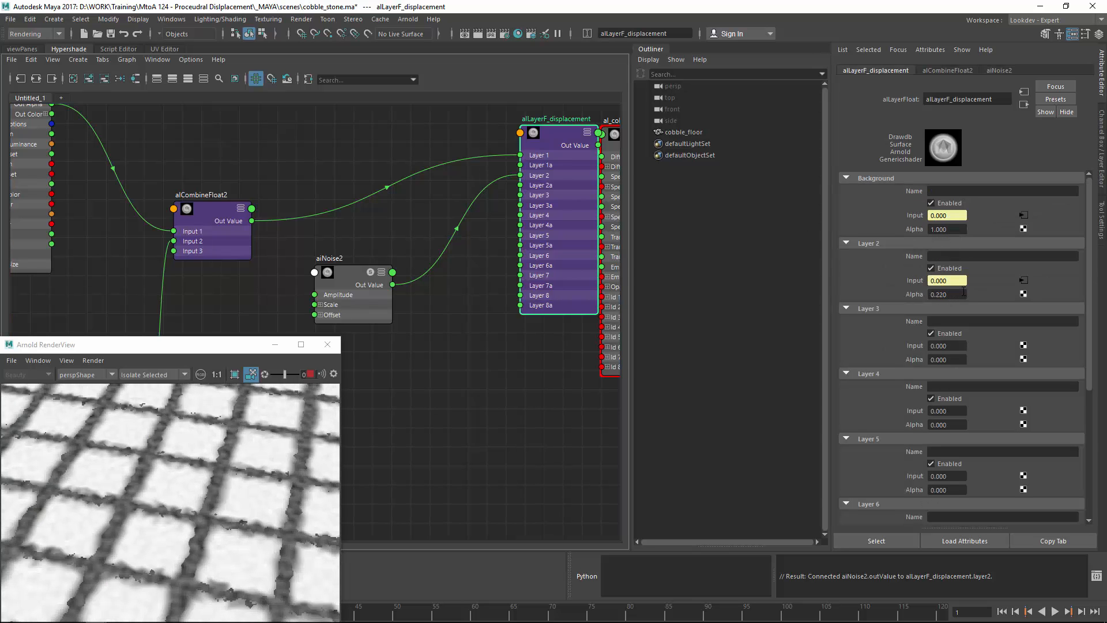
alt+right_drag(138, 497, 300, 487)
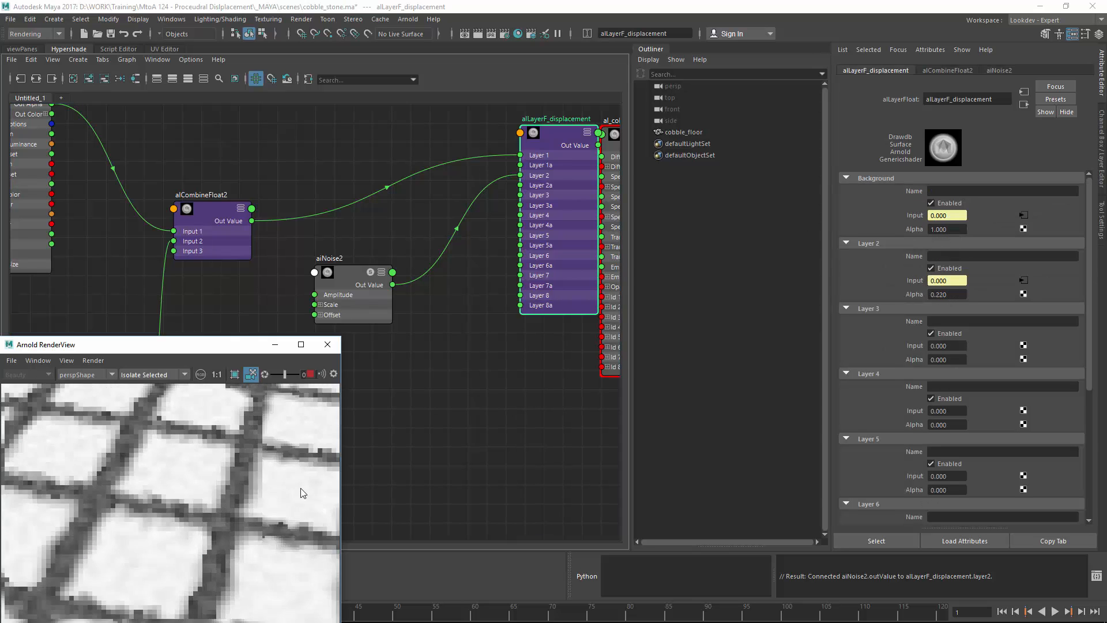
alt+right_drag(244, 520, 278, 474)
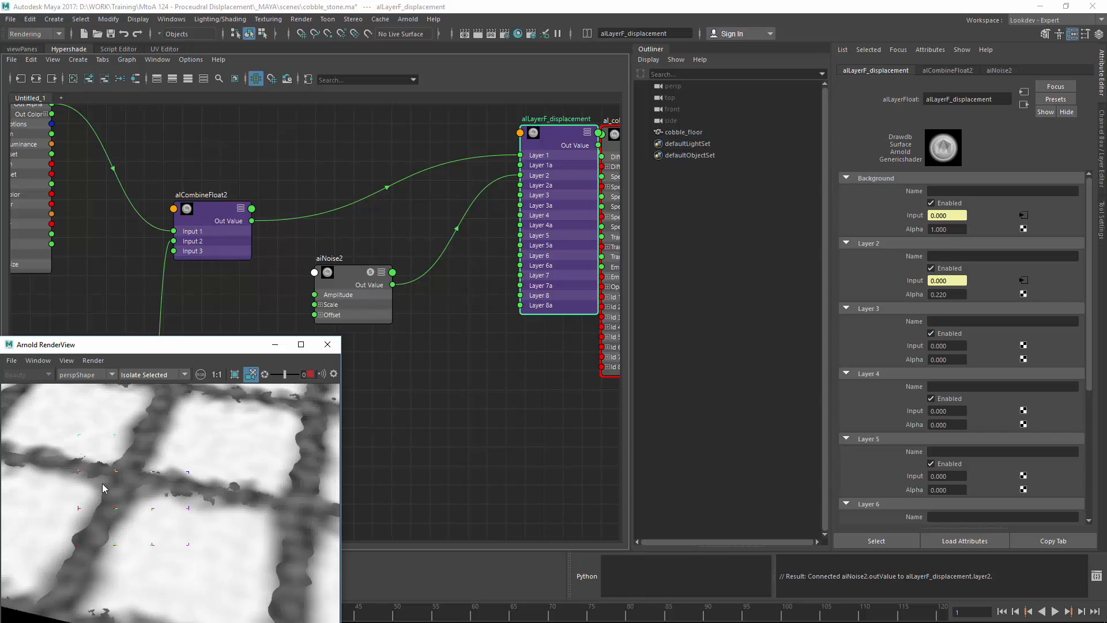
Step: Give aiNoise2 6 octaves and a Scale of 0.2 on all three axes
click(348, 279)
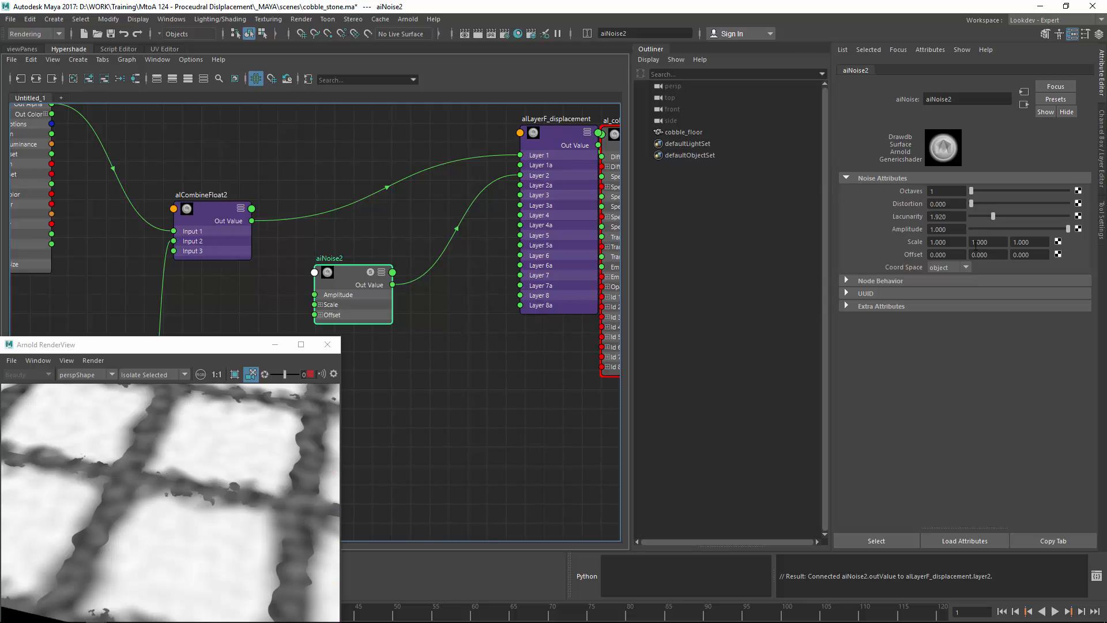
drag(978, 192, 1004, 205)
click(962, 242)
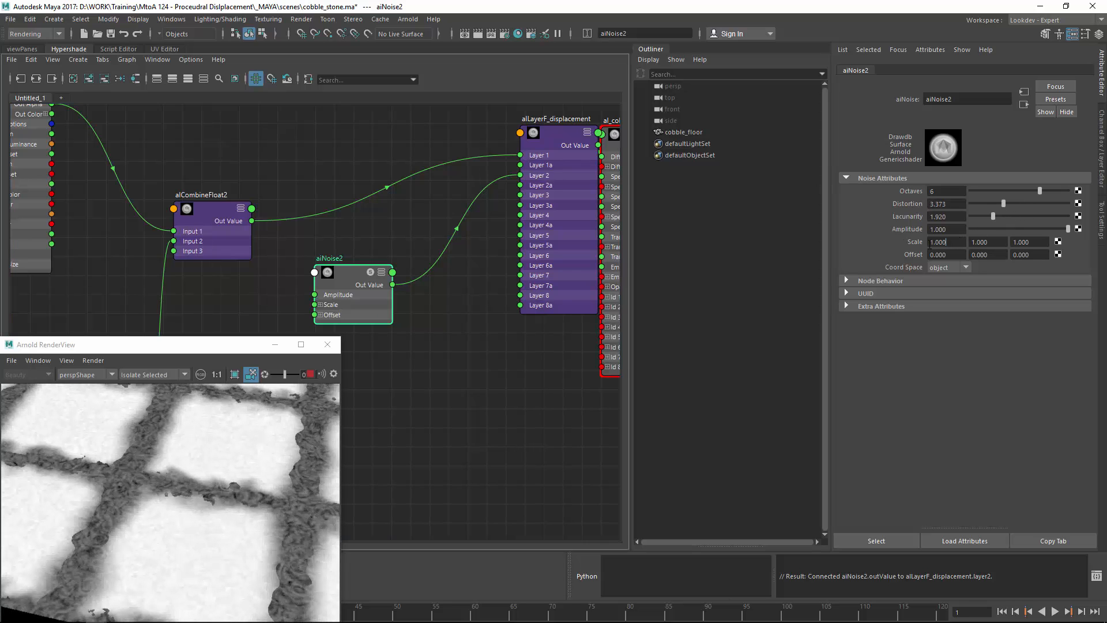
text(0.2)
key(Return)
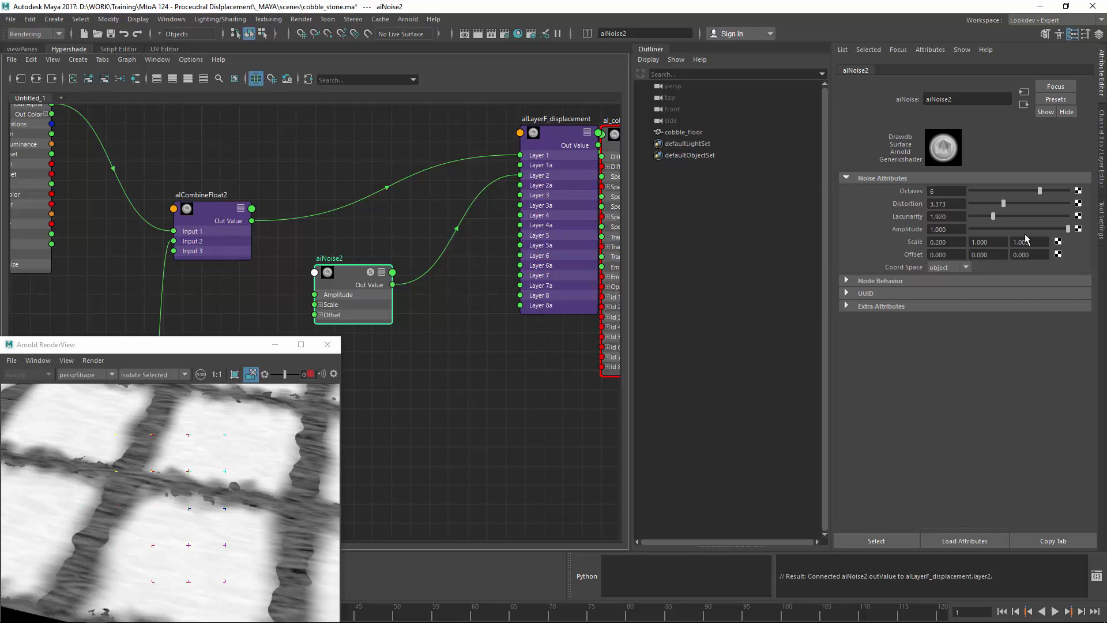
text(0.2)
key(Return)
text(0.2)
key(Return)
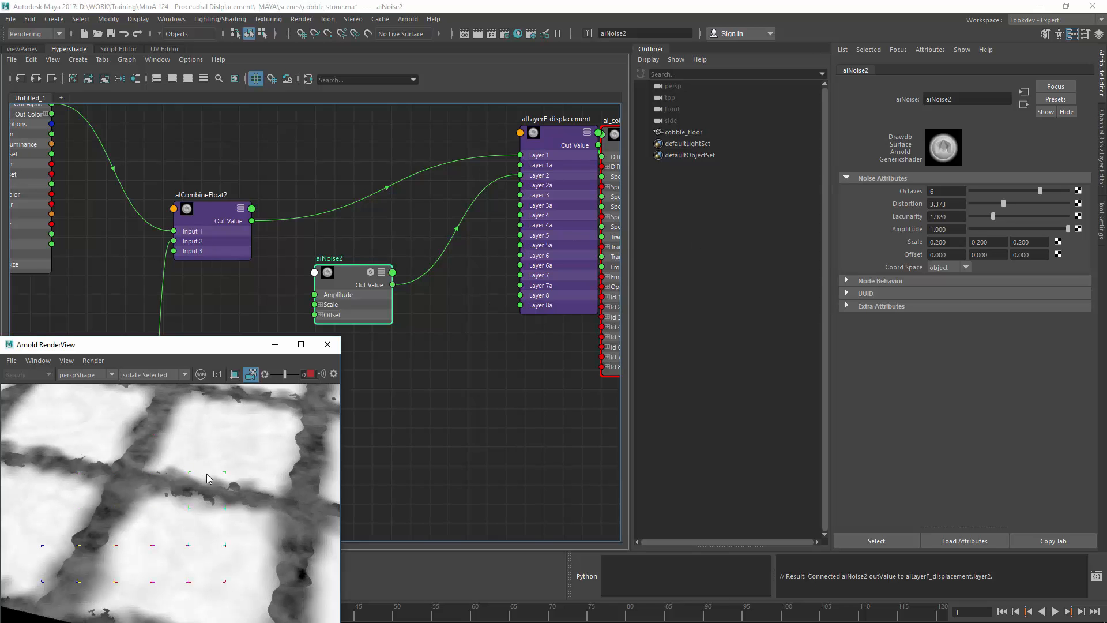
Step: Test aiNoise2's Amplitude at minimum, restore it to 1.000, and view the render top-down
scroll(110, 448, down, 3)
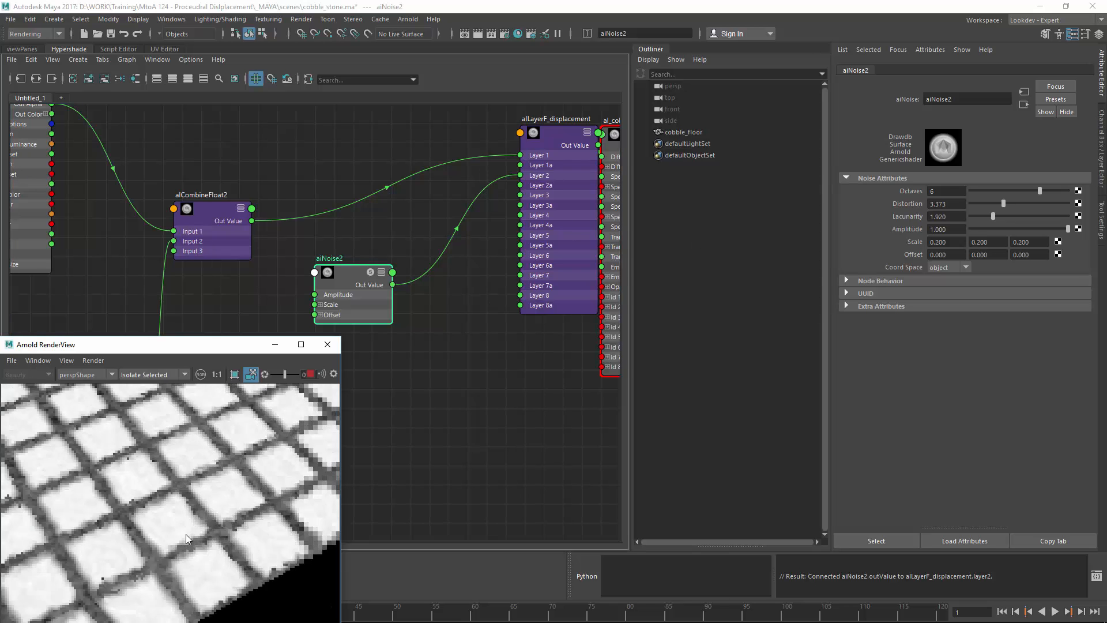
scroll(202, 530, up, 3)
scroll(192, 468, up, 2)
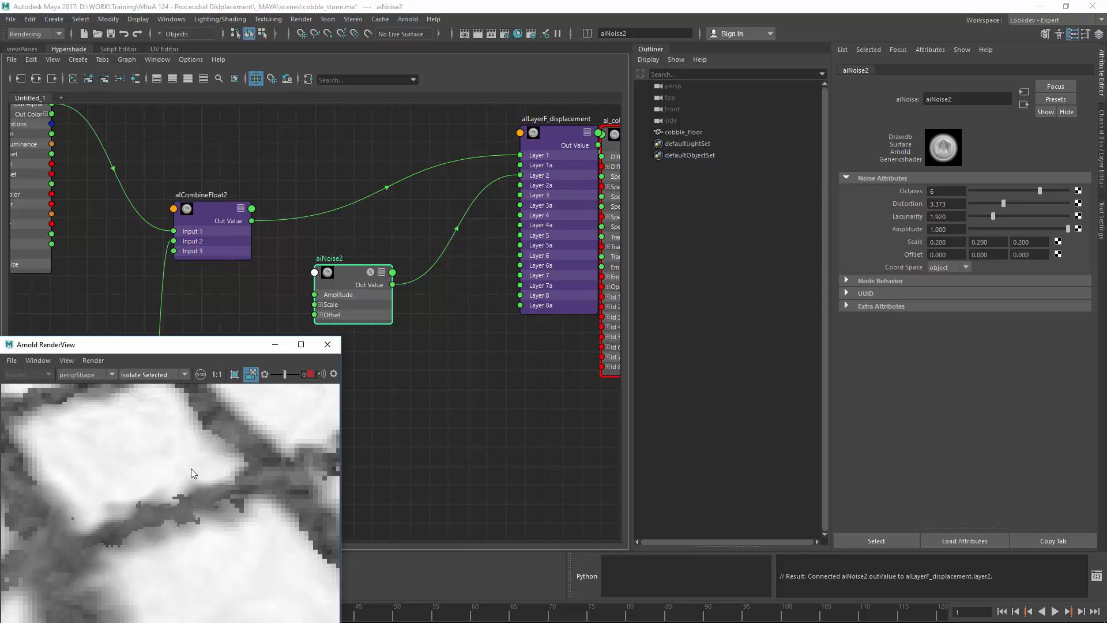
alt+middle_drag(92, 513, 136, 531)
scroll(136, 524, down, 2)
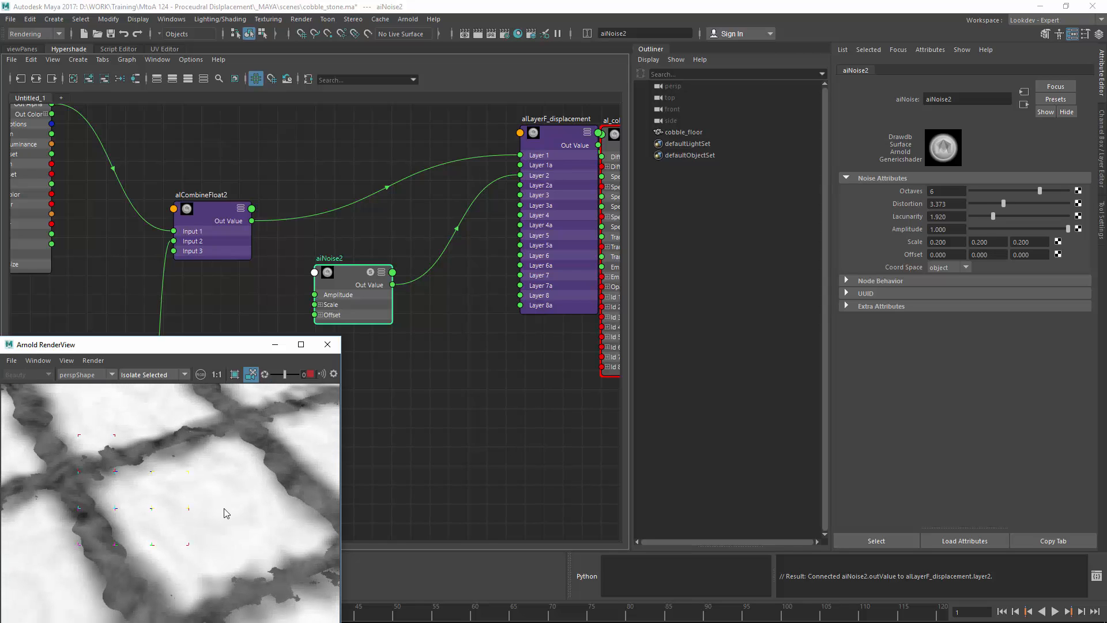
scroll(271, 531, up, 3)
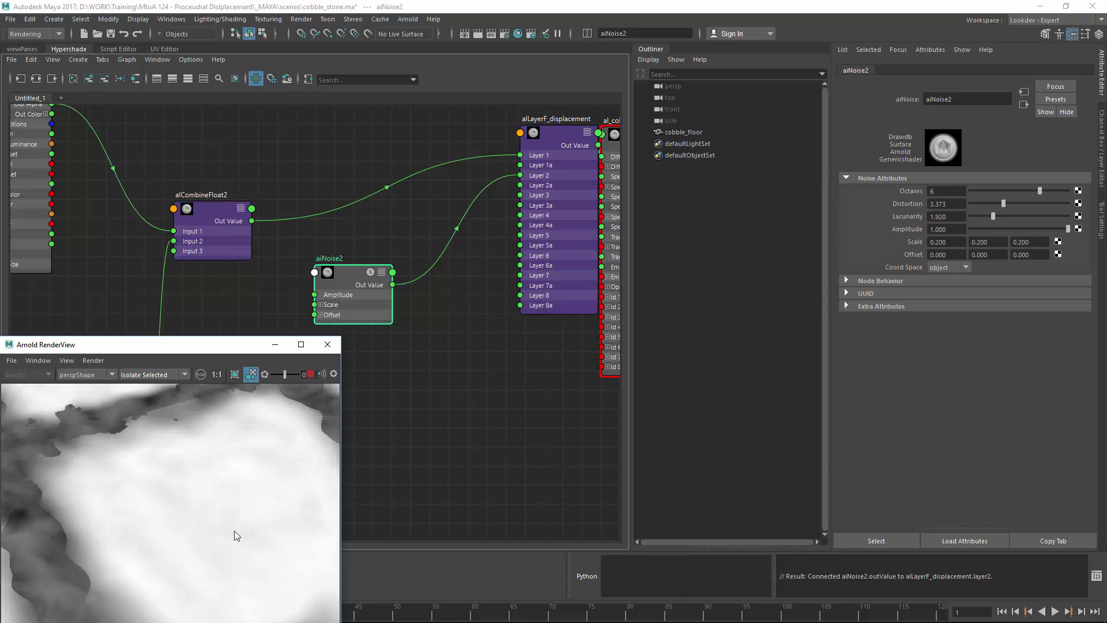
drag(988, 227, 1106, 229)
scroll(514, 372, down, 3)
click(427, 389)
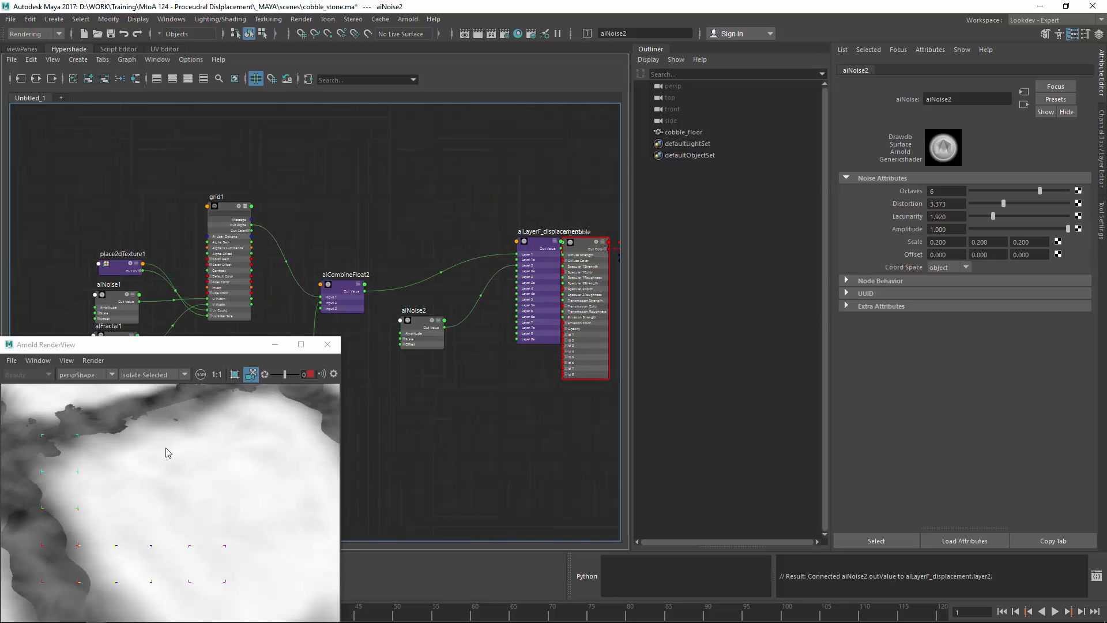
alt+drag(172, 478, 354, 341)
Step: Save the scene and move al_cobble and al_cobbleSG away from the layered node
click(397, 385)
key(ctrl+s)
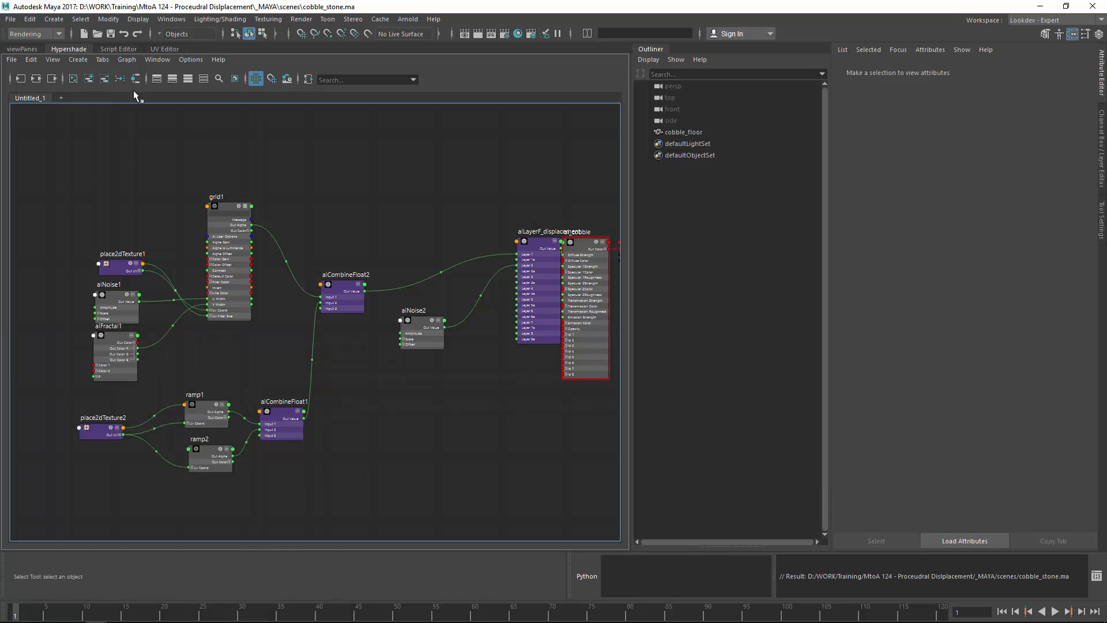
alt+middle_drag(408, 203, 239, 191)
click(458, 252)
drag(458, 254, 548, 230)
click(422, 143)
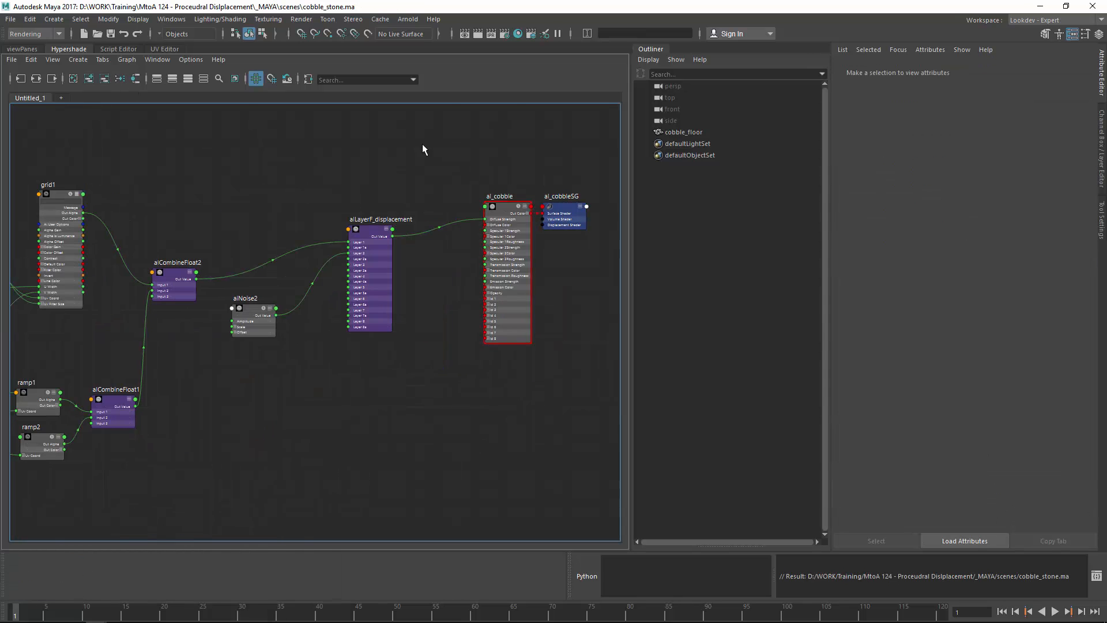
Step: Create a displacementShader1 node and delete its auto-created displacementShader1SG group
key(Tab)
text(disp)
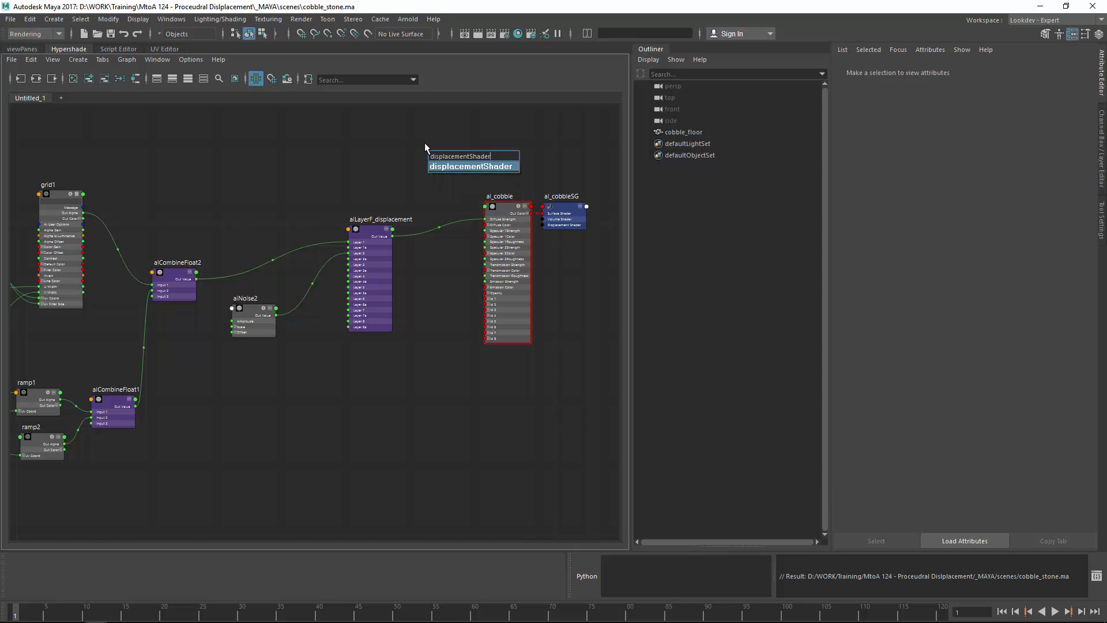
key(Return)
click(505, 162)
key(Delete)
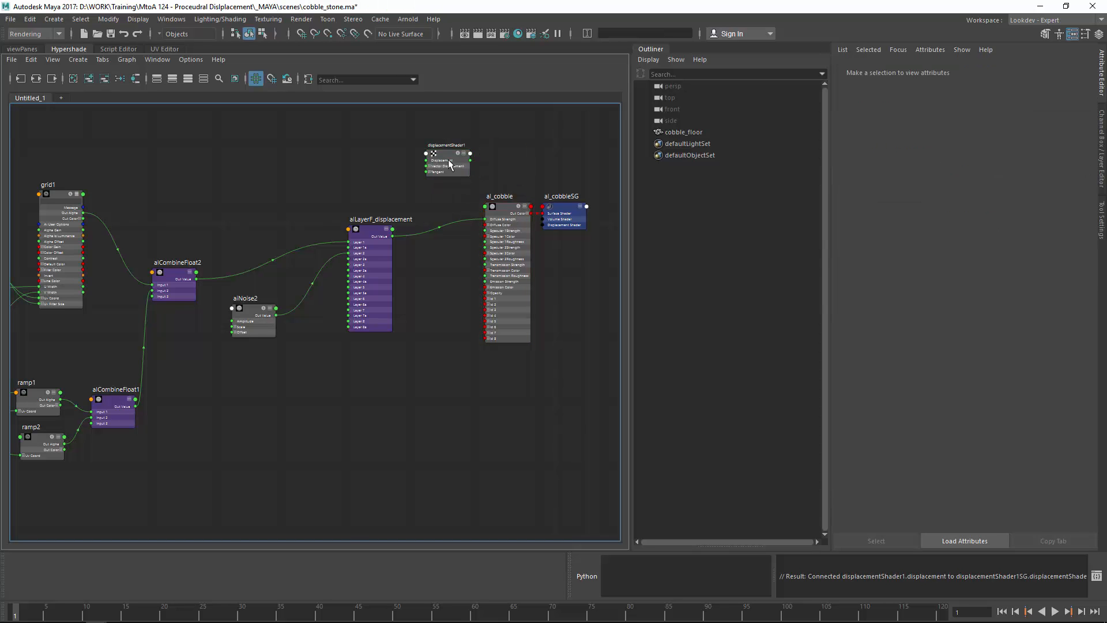
drag(453, 162, 433, 165)
click(868, 265)
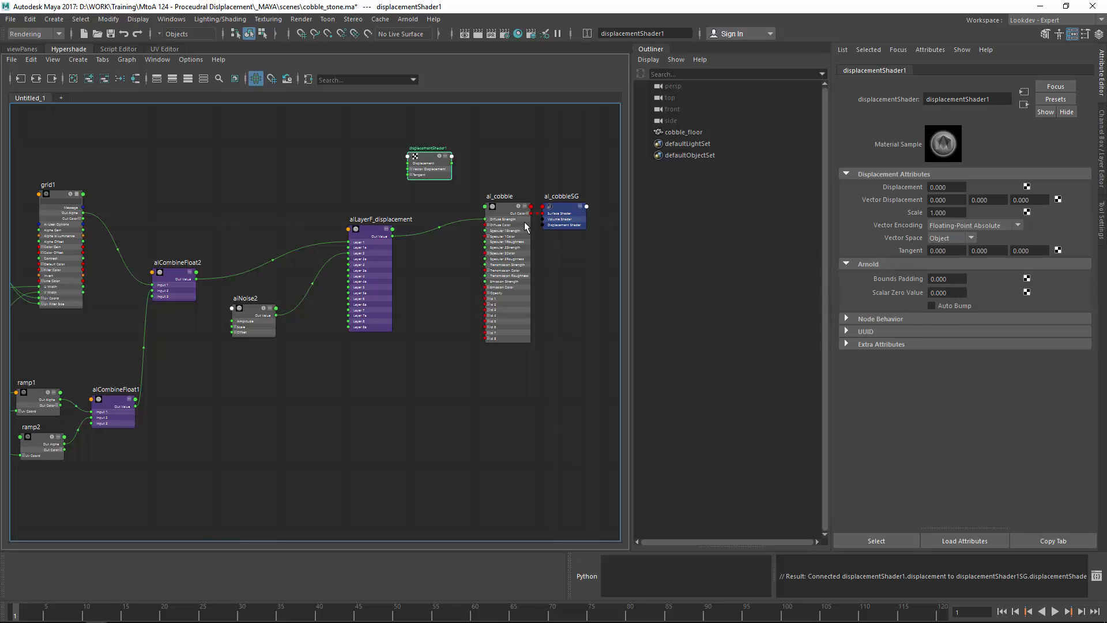
scroll(452, 176, up, 5)
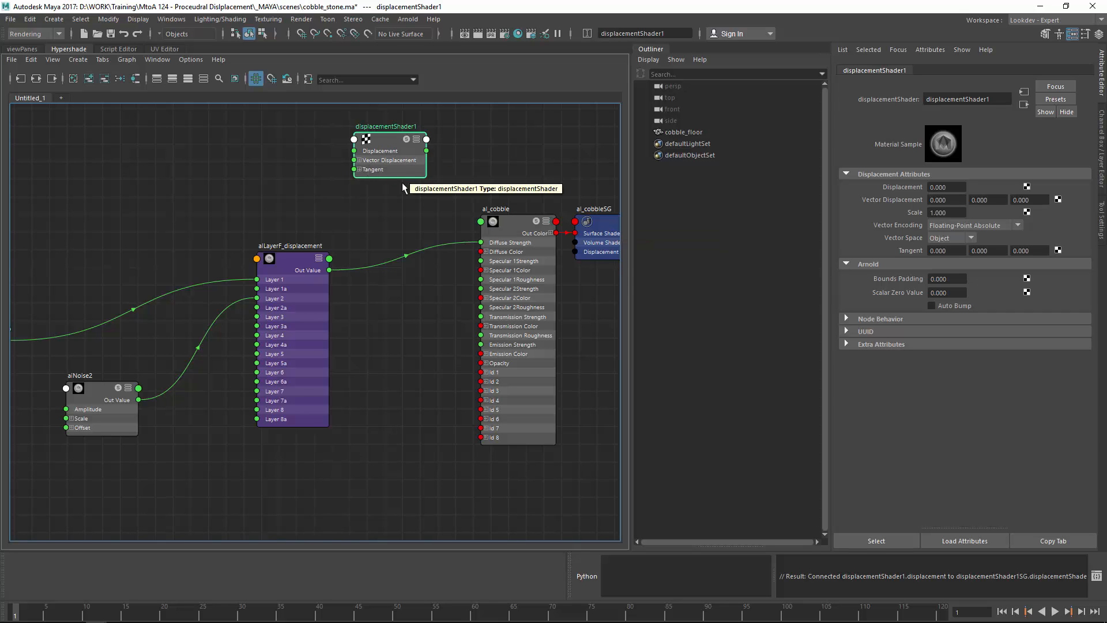
Step: Feed alLayerF_displacement into displacementShader1, and that into al_cobbleSG's Displacement Shader
alt+middle_drag(371, 243, 321, 259)
drag(322, 158, 342, 158)
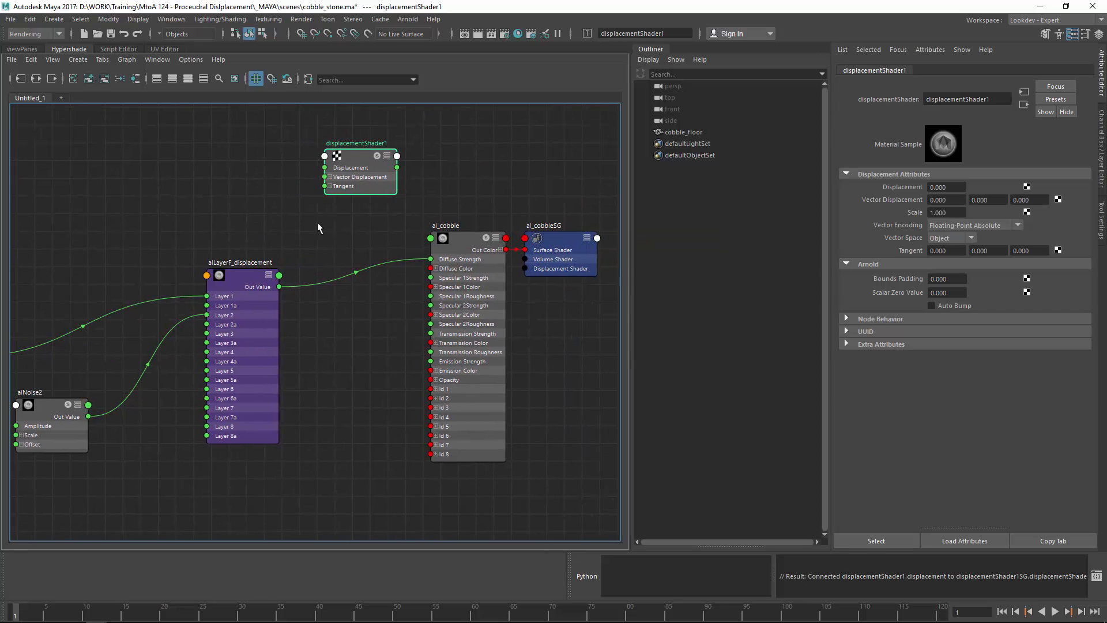
drag(279, 287, 327, 168)
alt+middle_drag(495, 202, 425, 205)
drag(474, 249, 491, 164)
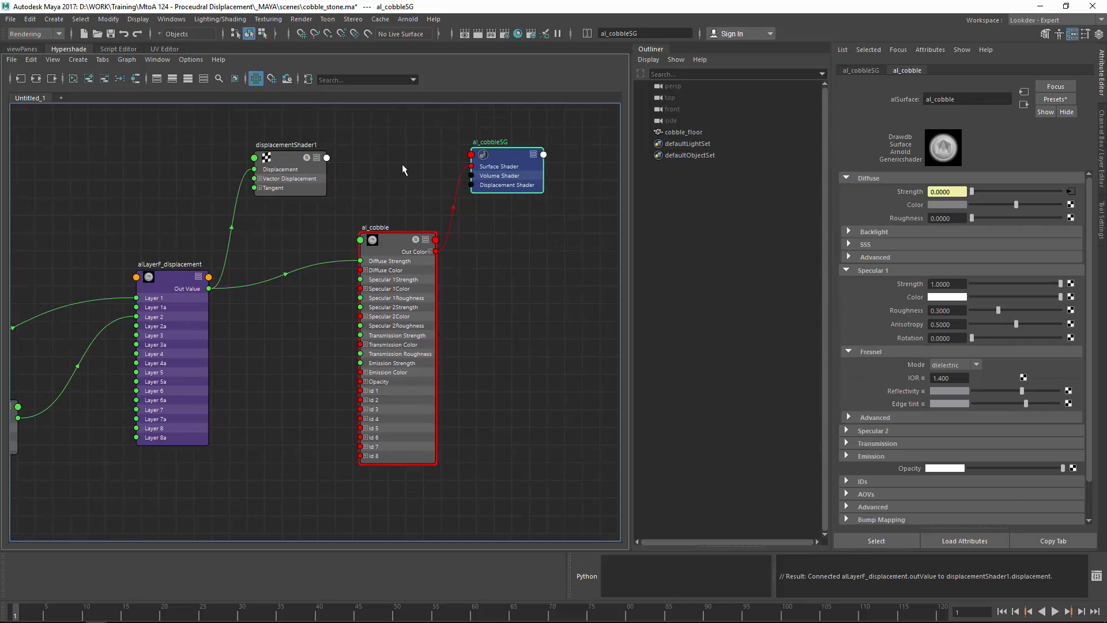
click(311, 173)
drag(429, 181, 478, 185)
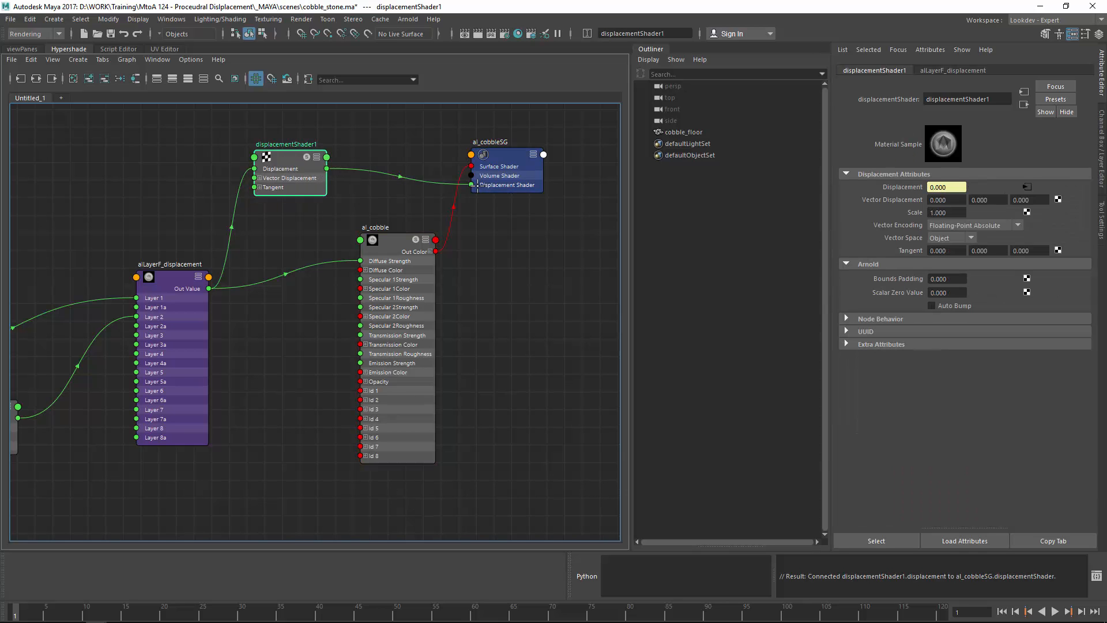
Step: Tidy the shading nodes around al_cobble and save the scene
drag(307, 185, 307, 202)
alt+middle_drag(559, 248, 584, 209)
drag(421, 197, 412, 232)
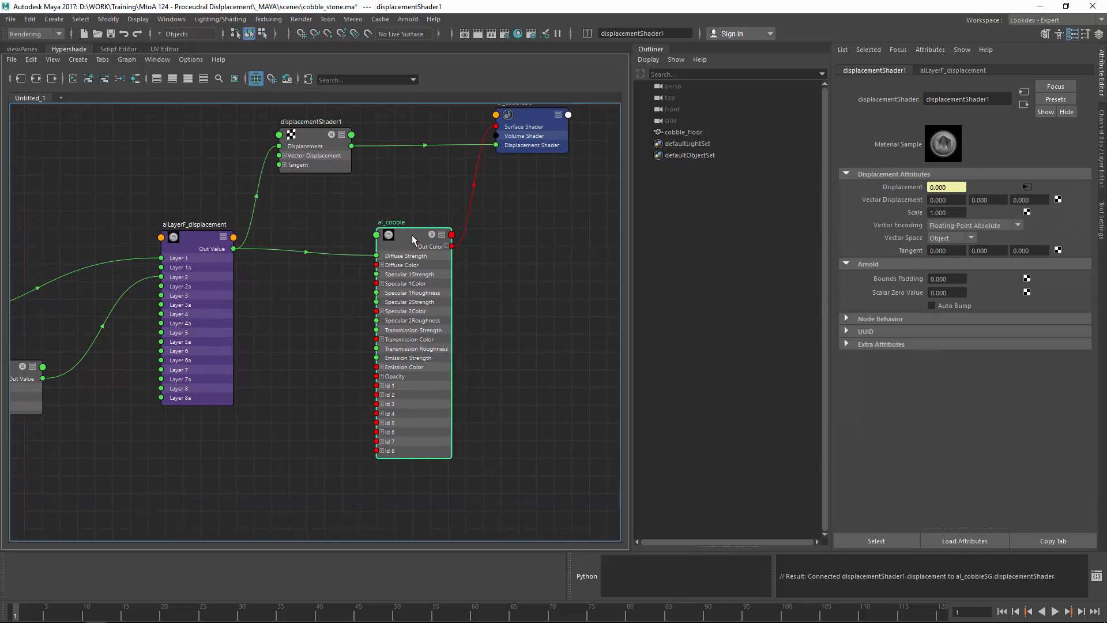
click(413, 232)
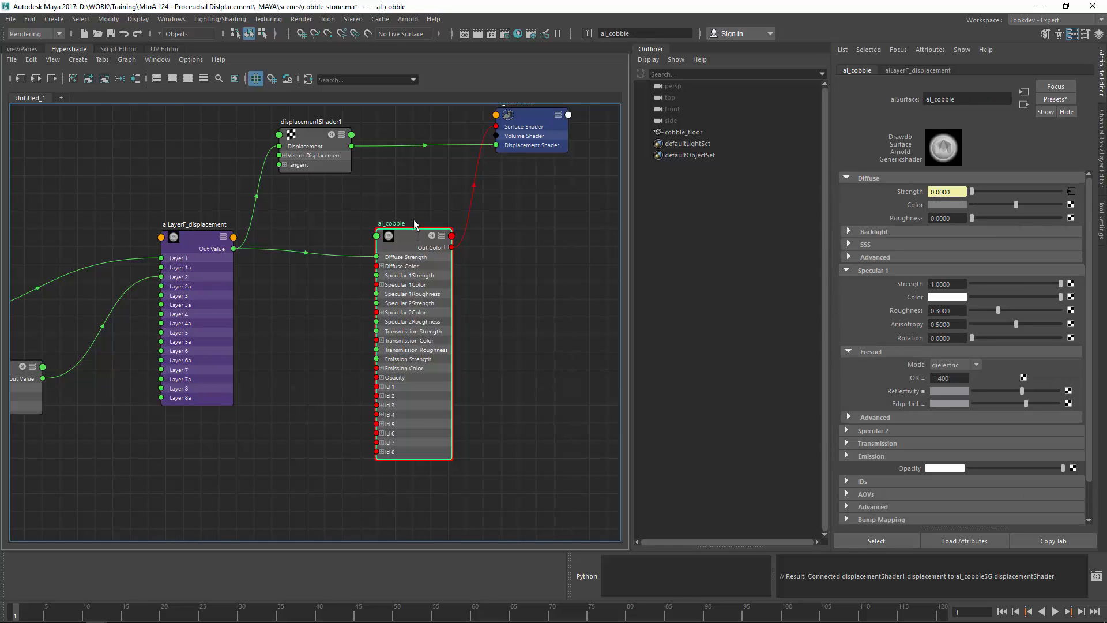
key(ctrl+s)
Step: Reopen the Arnold RenderView and start rendering the displaced cobble floor
click(409, 22)
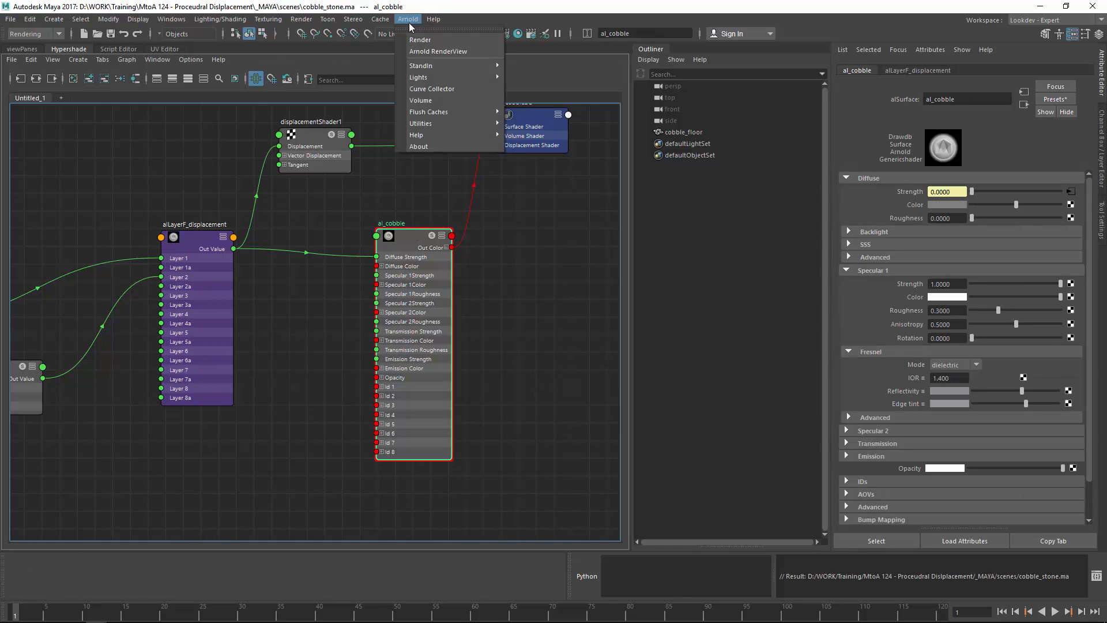
click(437, 52)
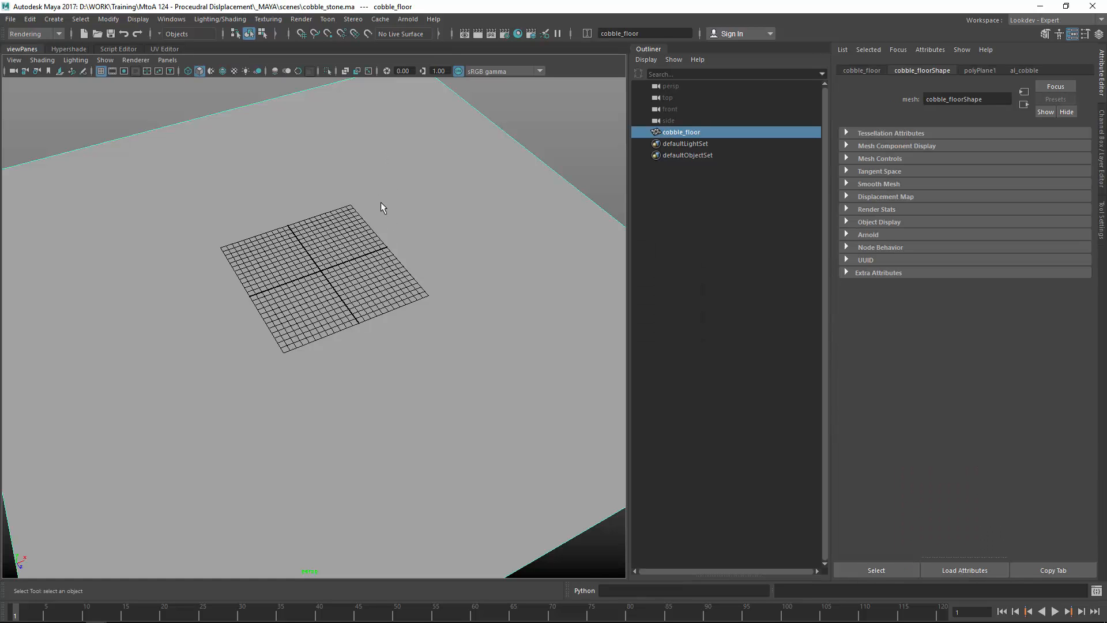
alt+drag(383, 255, 349, 247)
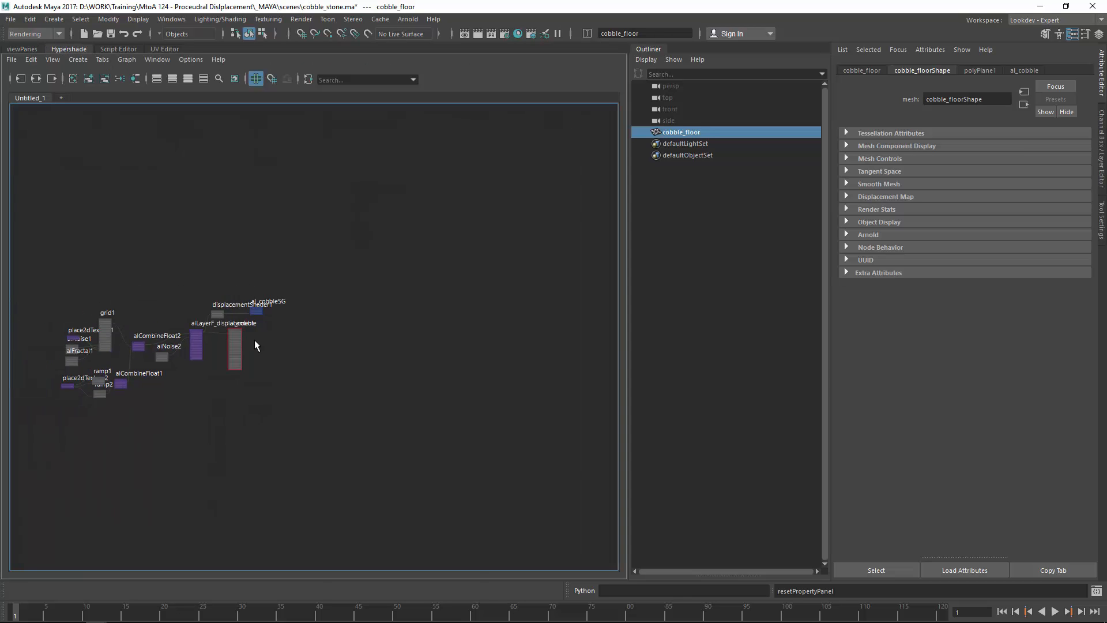
alt+middle_drag(366, 303, 506, 321)
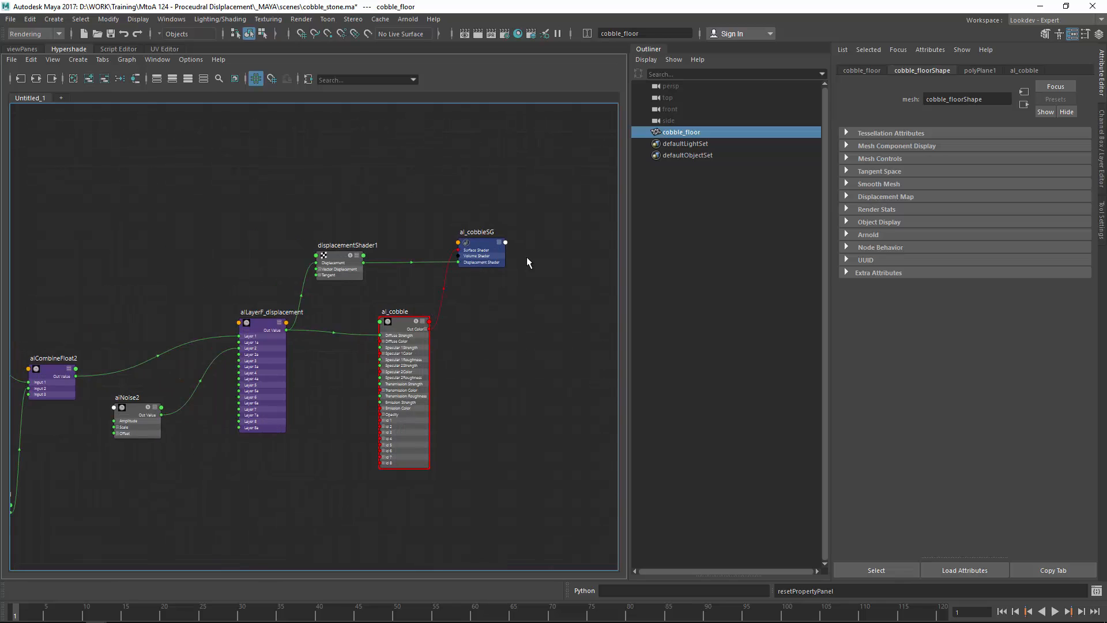
click(408, 19)
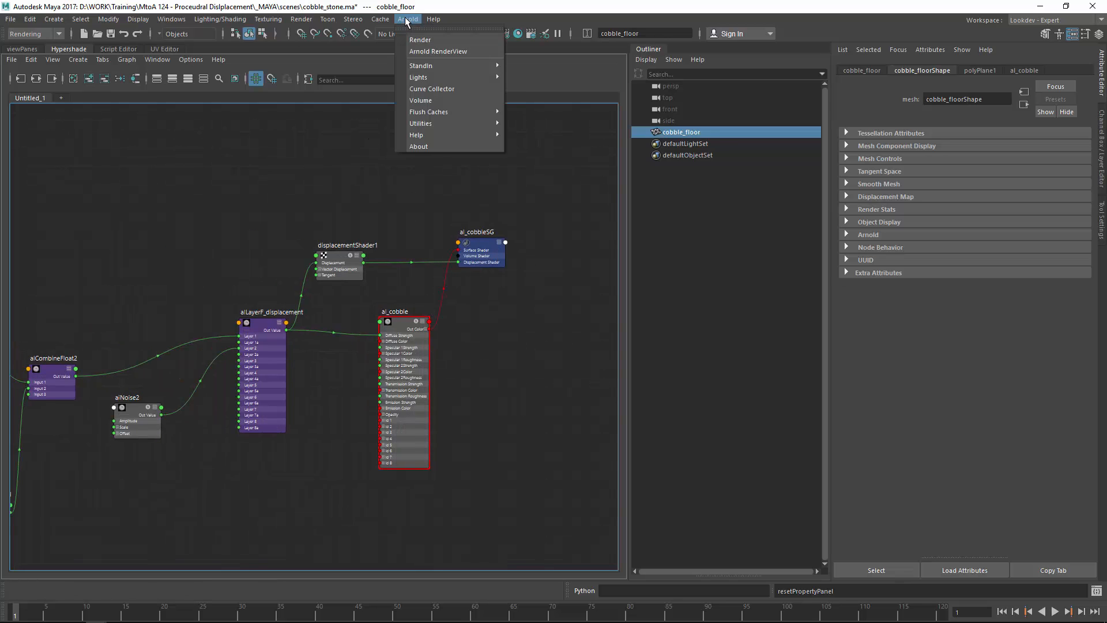
click(430, 53)
click(427, 153)
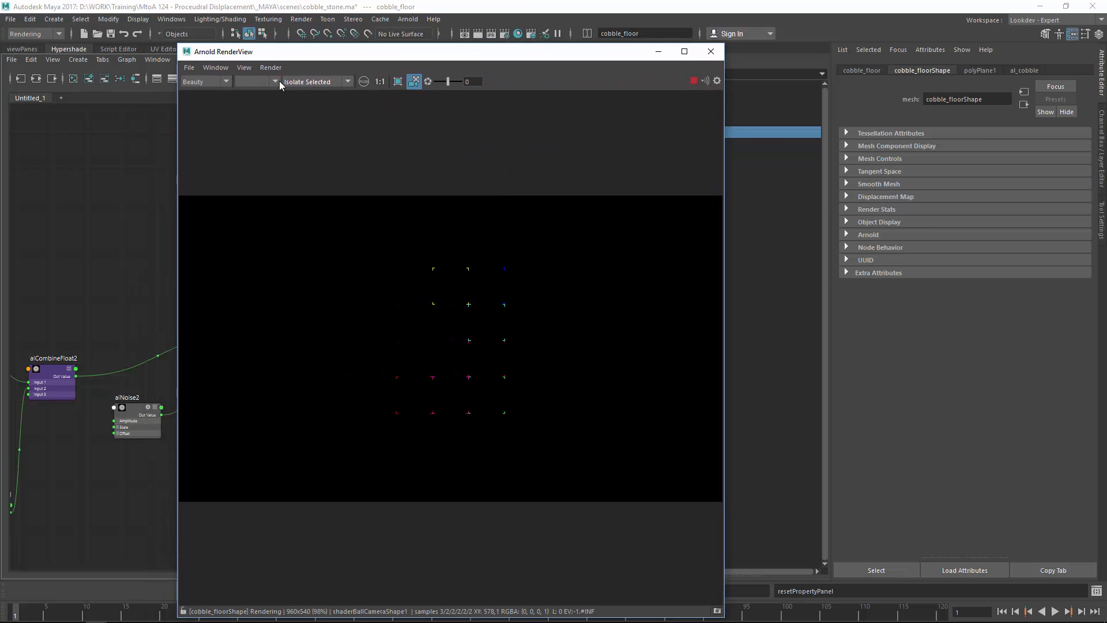
Step: Set the Arnold RenderView to Basic shading, rendering through the perspShape camera
click(306, 82)
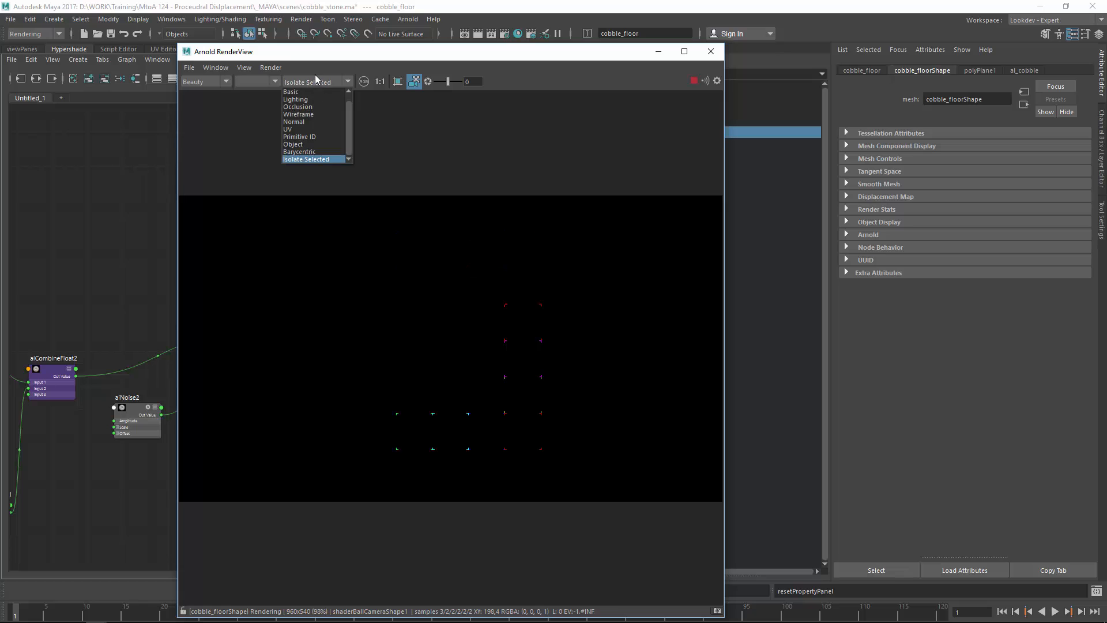
click(303, 93)
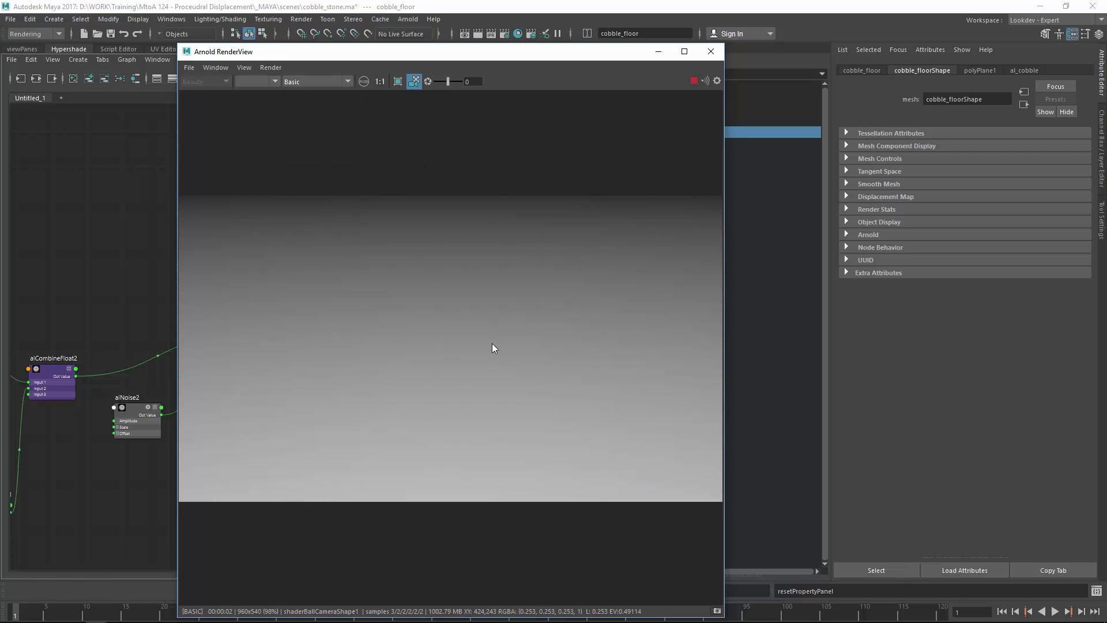
click(274, 82)
click(262, 99)
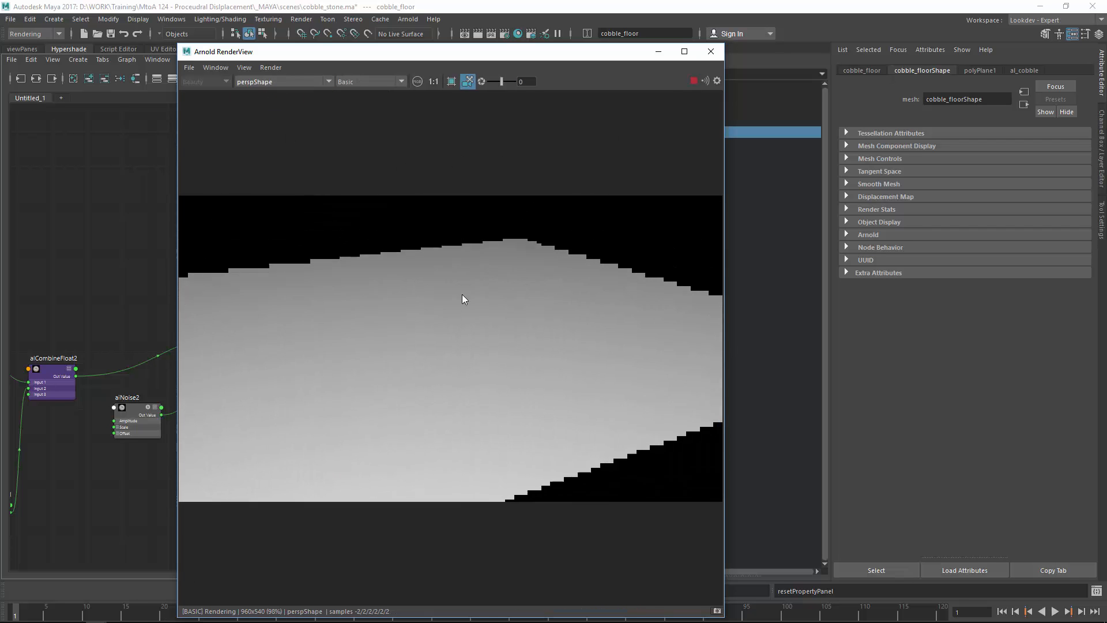
Step: Switch the render to Wireframe debug shading and show the floor's polyPlane1 settings
click(362, 82)
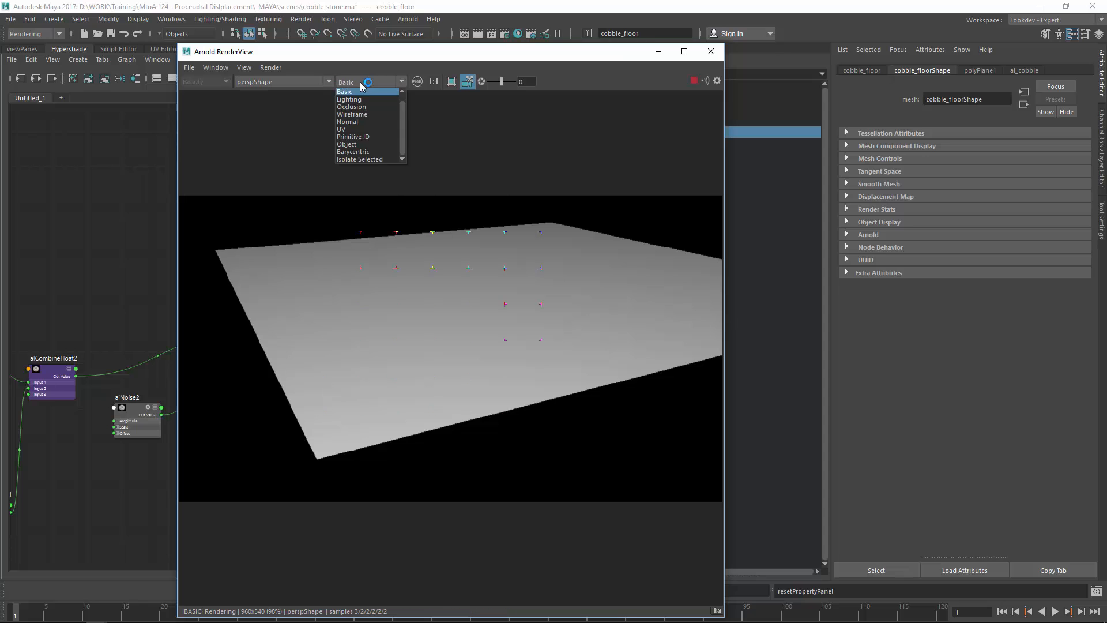
click(353, 115)
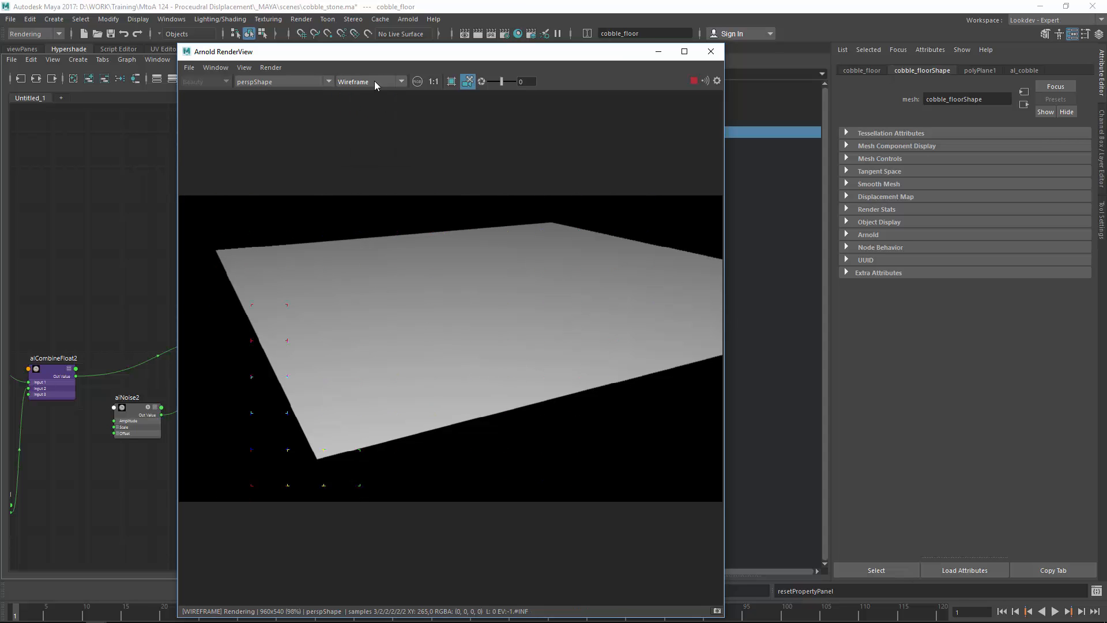
click(445, 308)
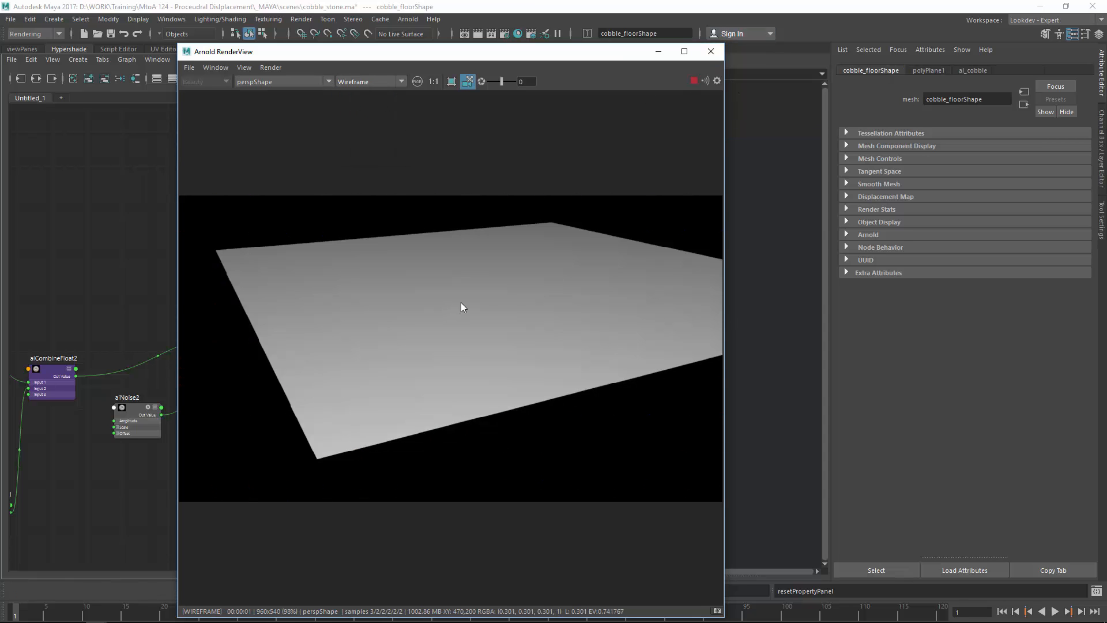
click(917, 71)
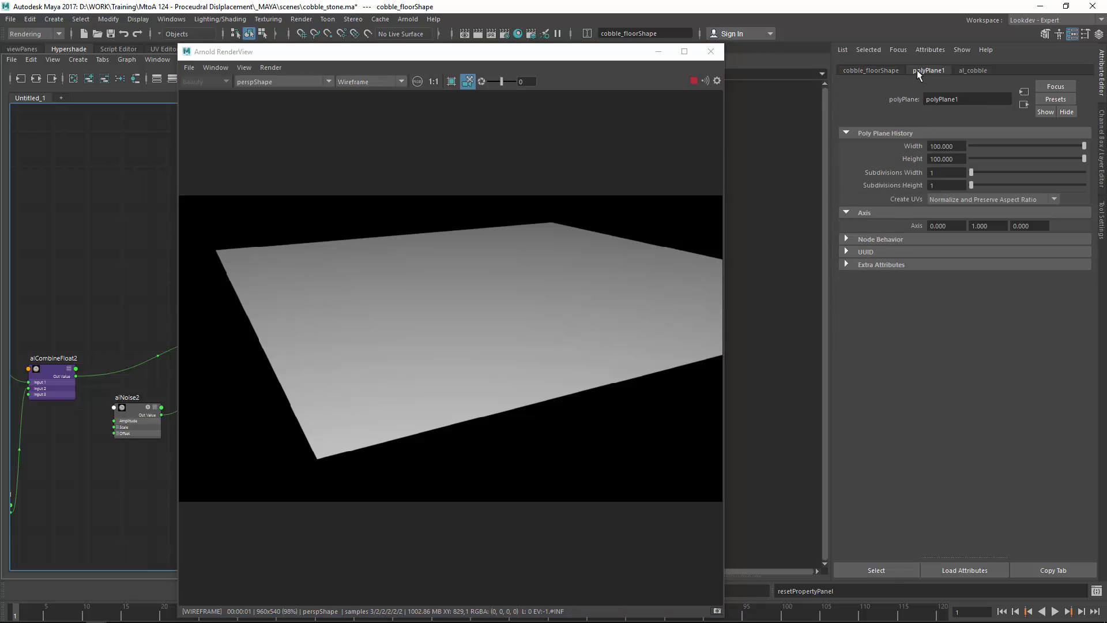
Step: Give cobble_floorShape catclark Arnold subdivision with 6 iterations
click(877, 70)
click(870, 235)
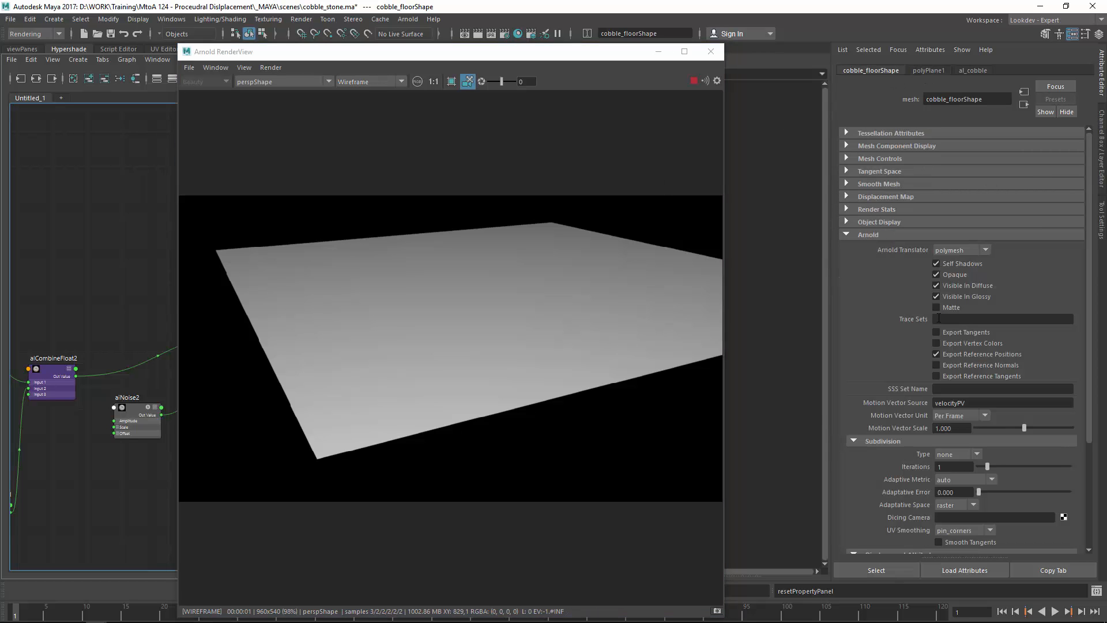
click(960, 454)
click(953, 475)
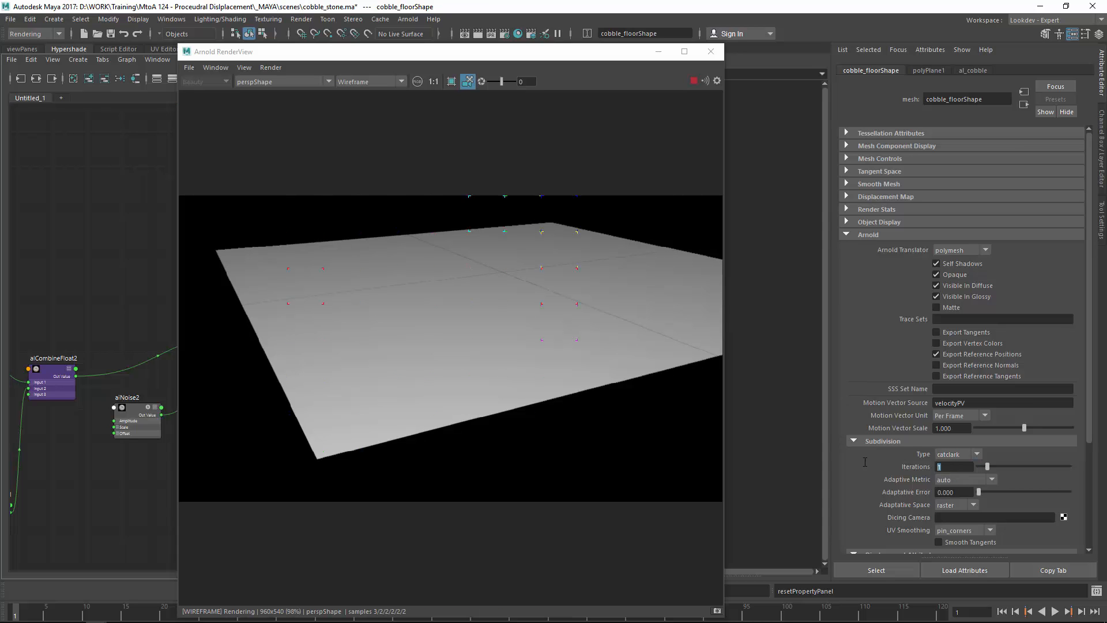
alt+drag(509, 344, 518, 358)
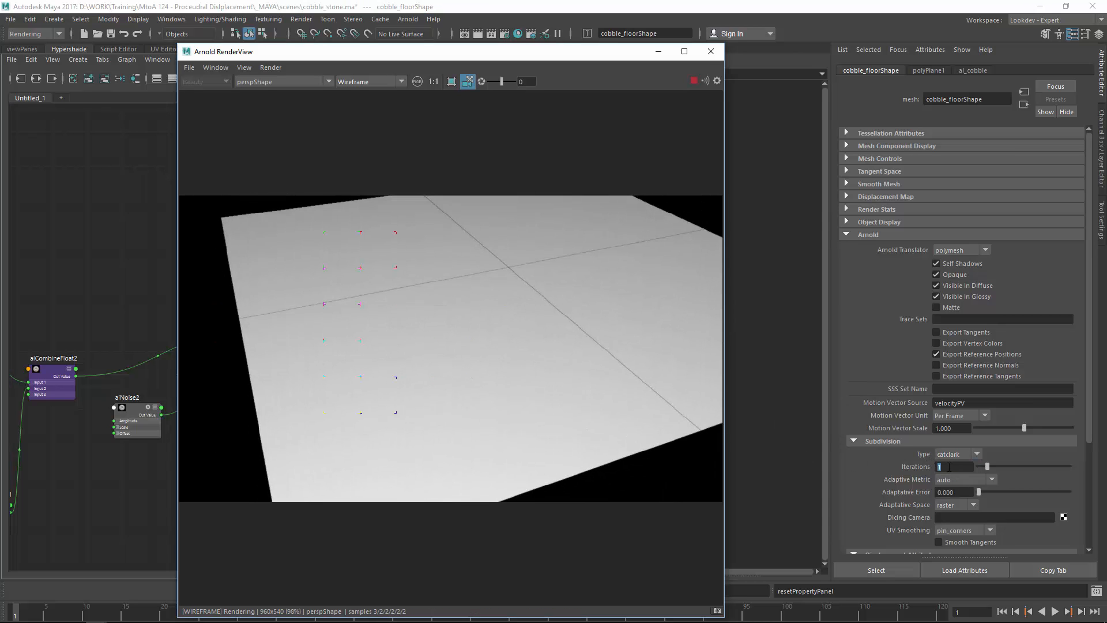
click(949, 467)
text(6)
key(Return)
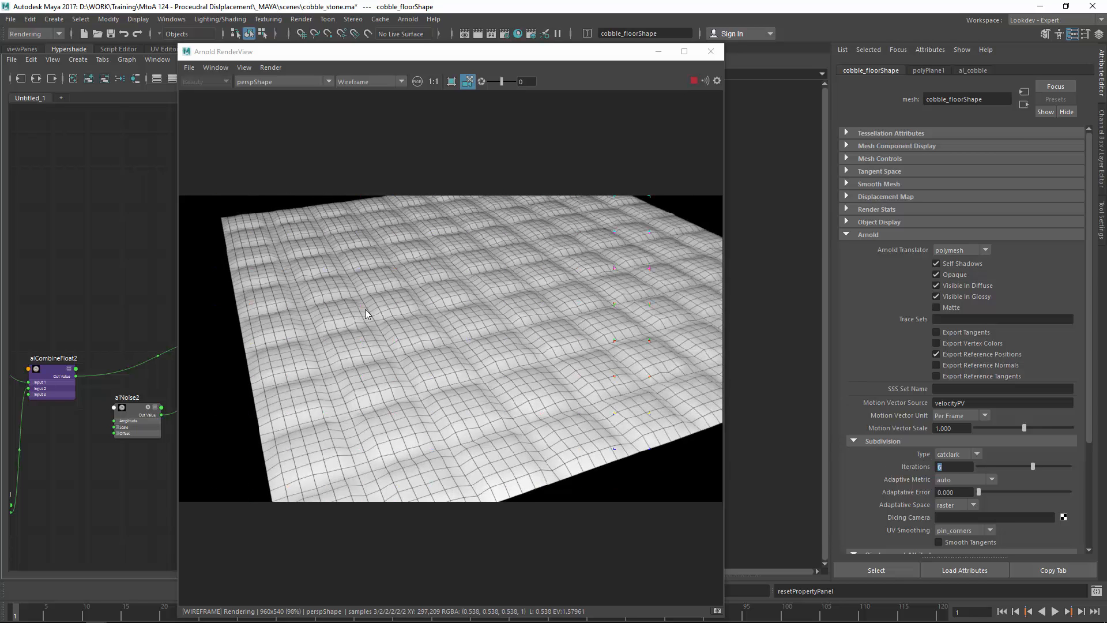
Step: Switch the RenderView back to Basic shading, inspect the displaced floor, and stop IPR
alt+drag(365, 309, 365, 362)
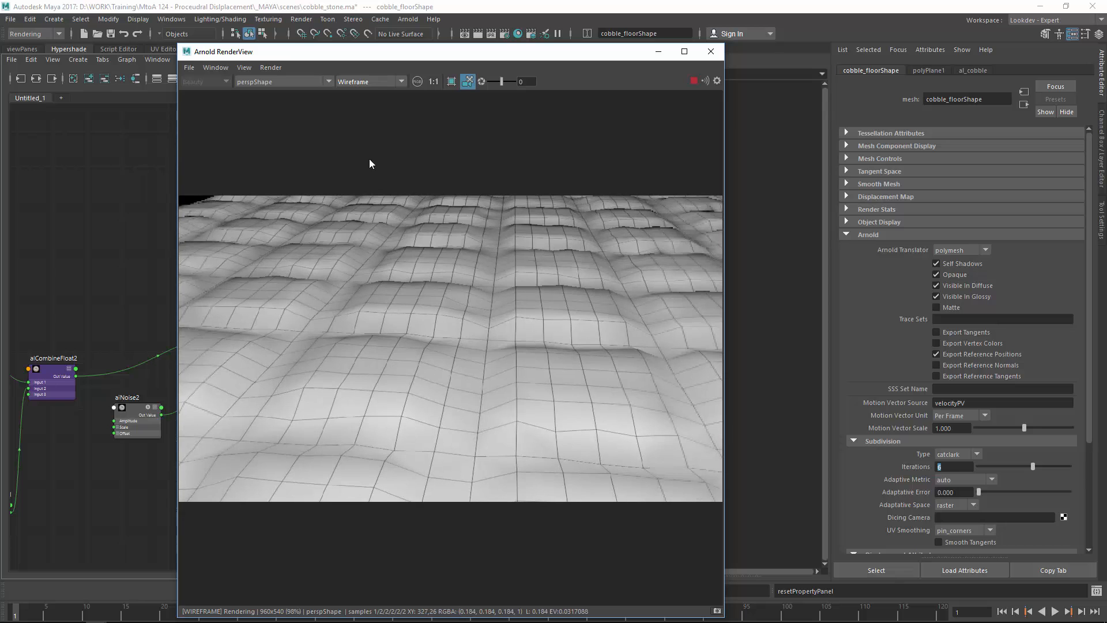
click(363, 82)
click(357, 92)
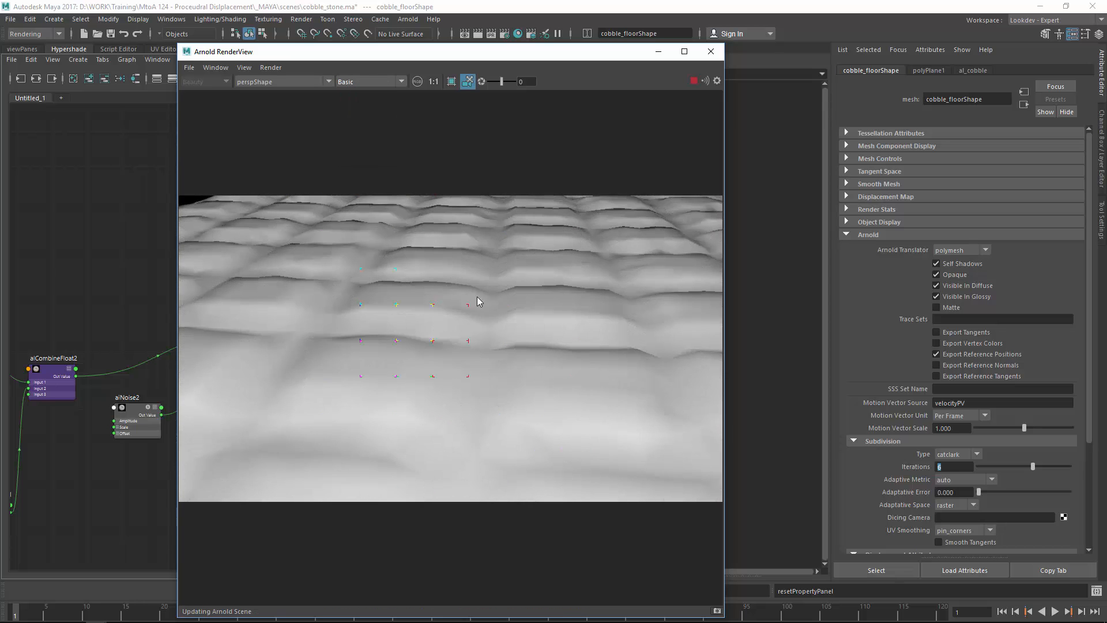
mouse_move(476, 297)
alt+mouse_down()
mouse_move(392, 361)
mouse_move(489, 302)
mouse_move(431, 371)
mouse_move(465, 309)
alt+mouse_up()
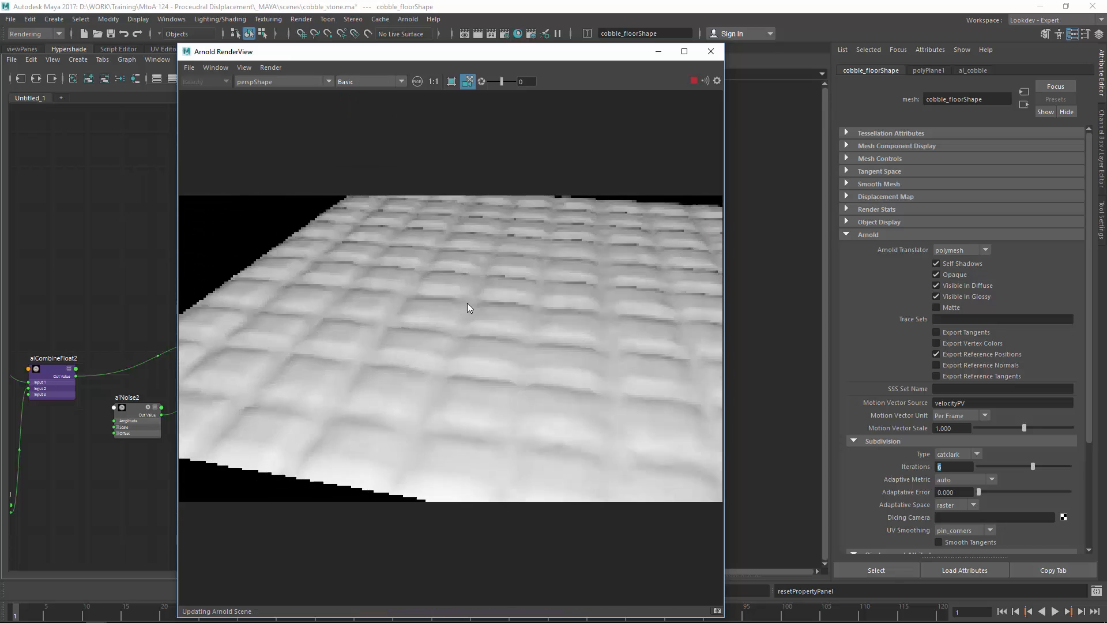
click(693, 81)
drag(532, 53, 493, 53)
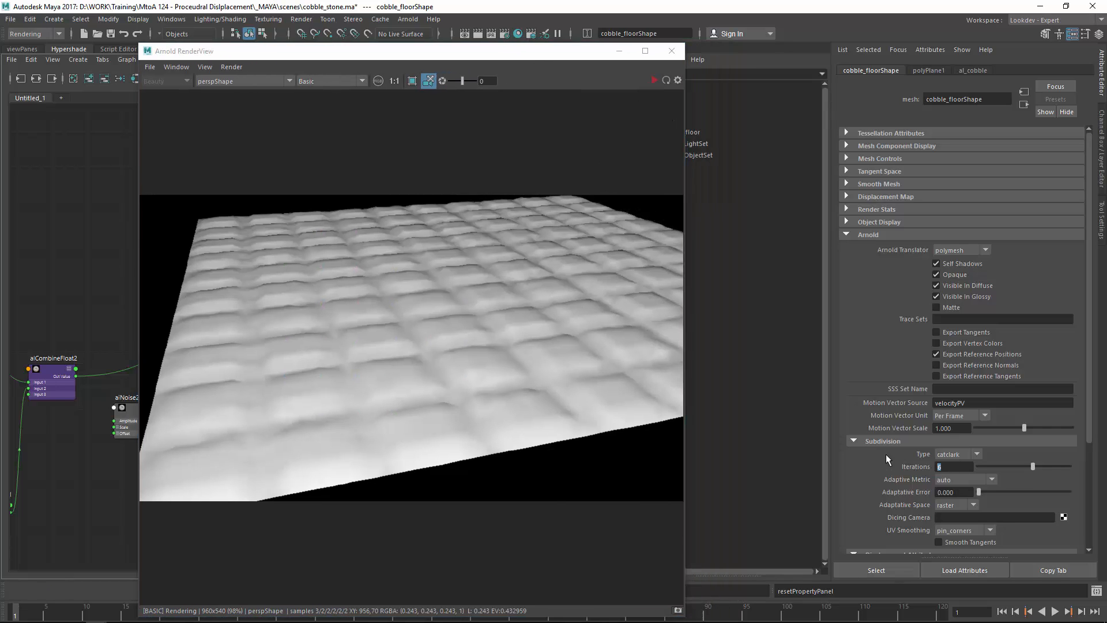
Step: Set cobble_floorShape's subdivision iterations to 9, then open the RenderView's Render menu
text(9)
key(Return)
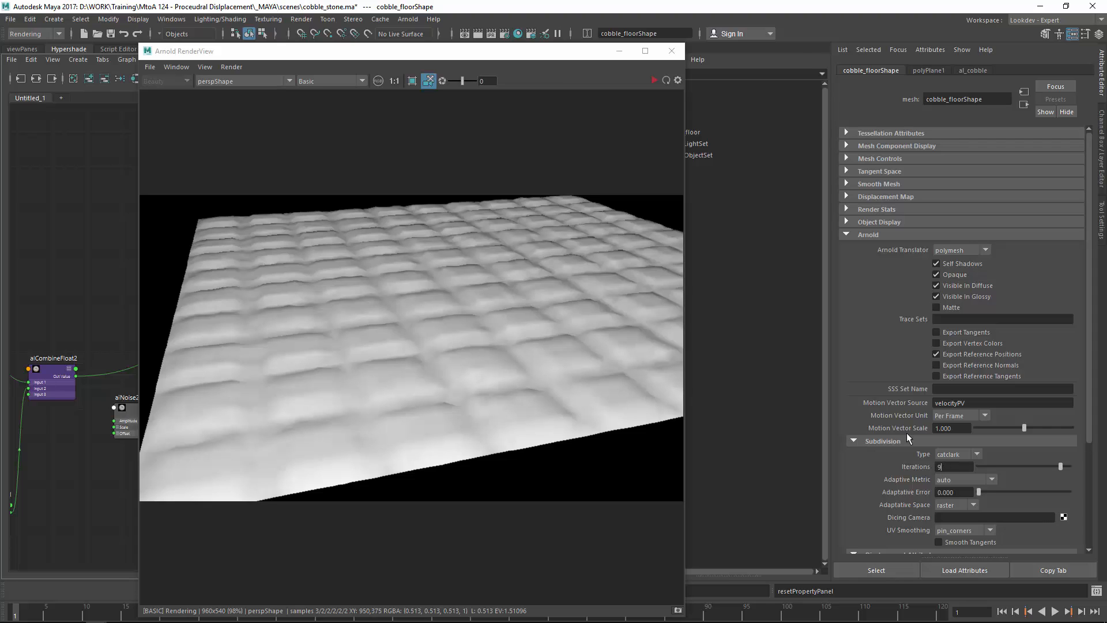
click(450, 283)
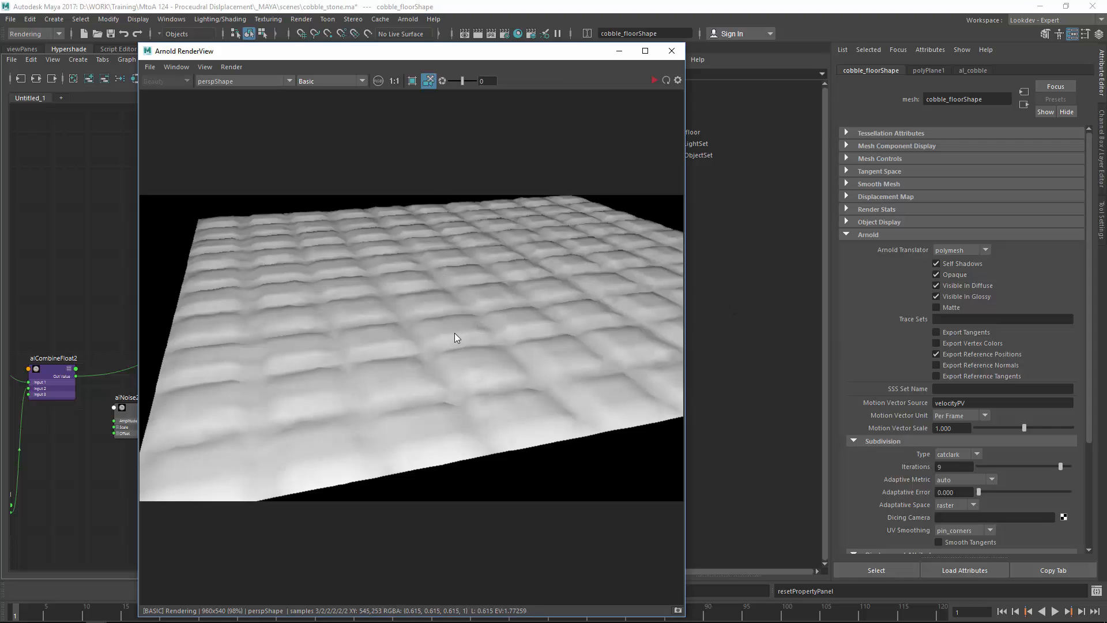
click(240, 69)
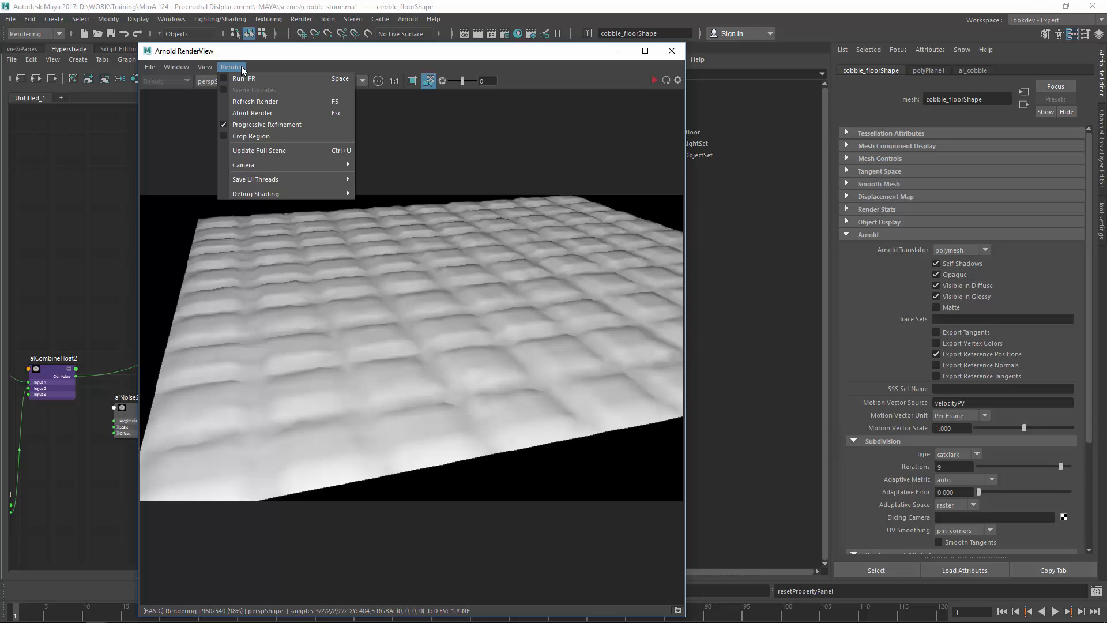
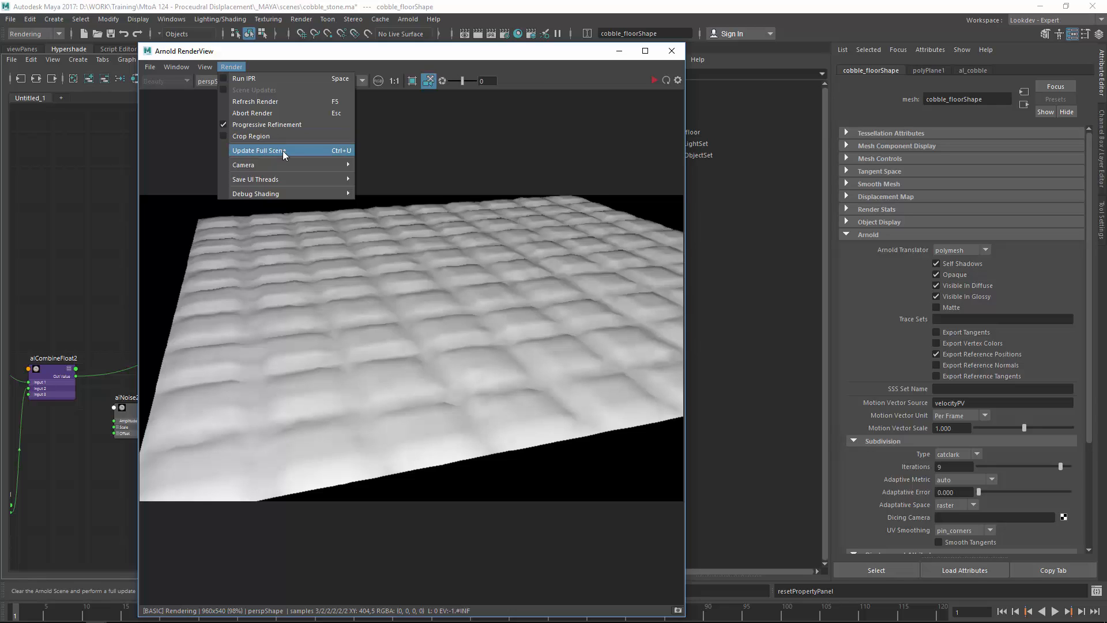
Step: Update the full scene in Arnold RenderView and orbit to inspect the displaced cobbles from several angles
click(556, 168)
click(231, 67)
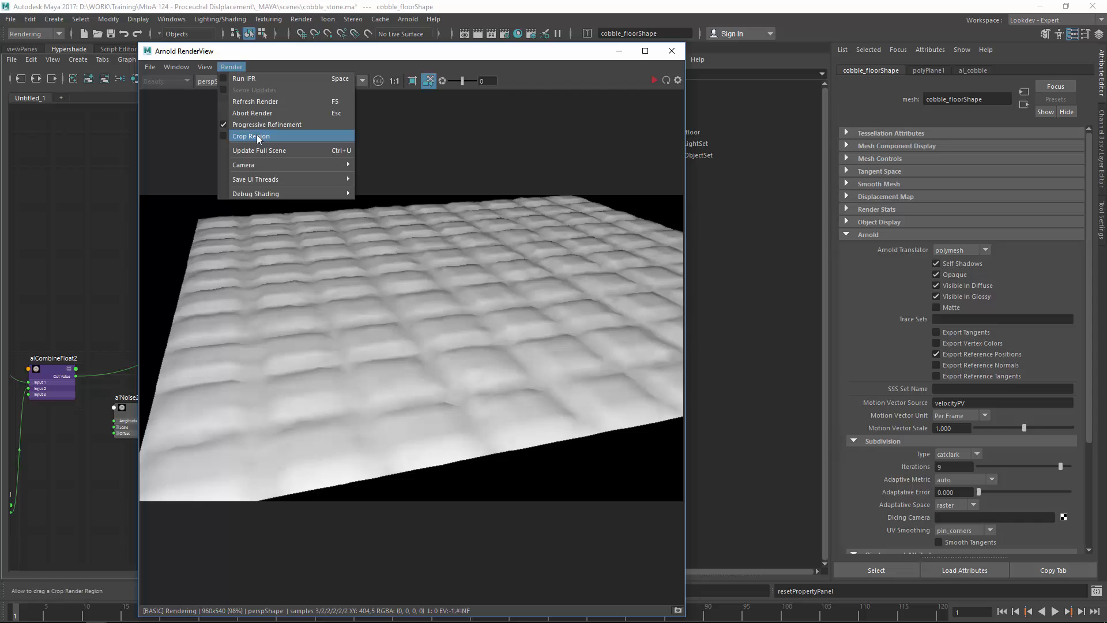
click(255, 145)
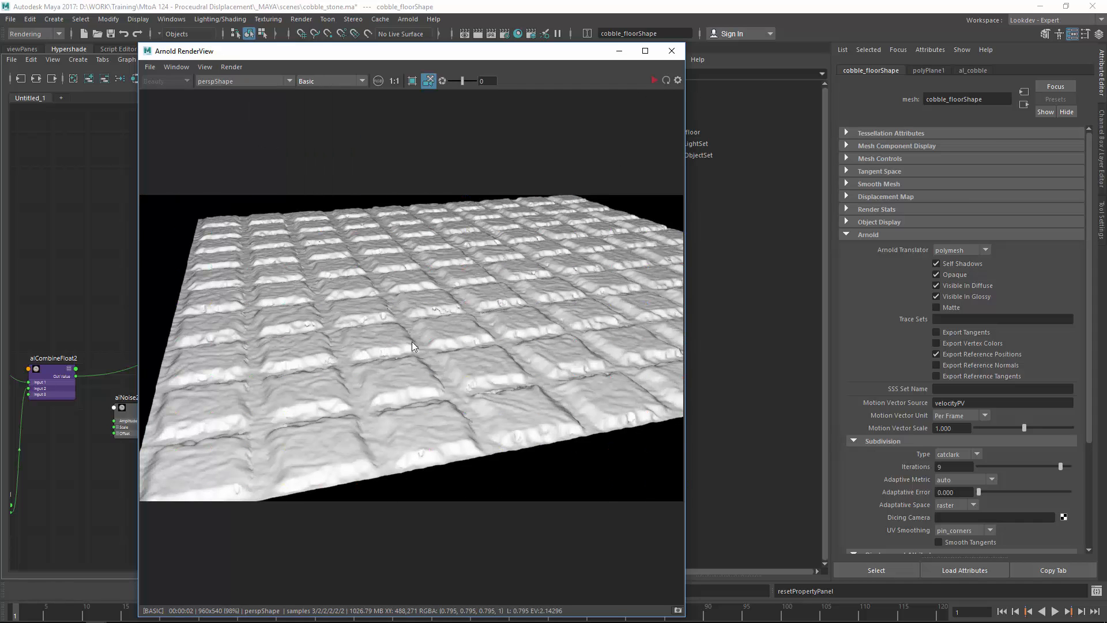
alt+drag(476, 292, 410, 337)
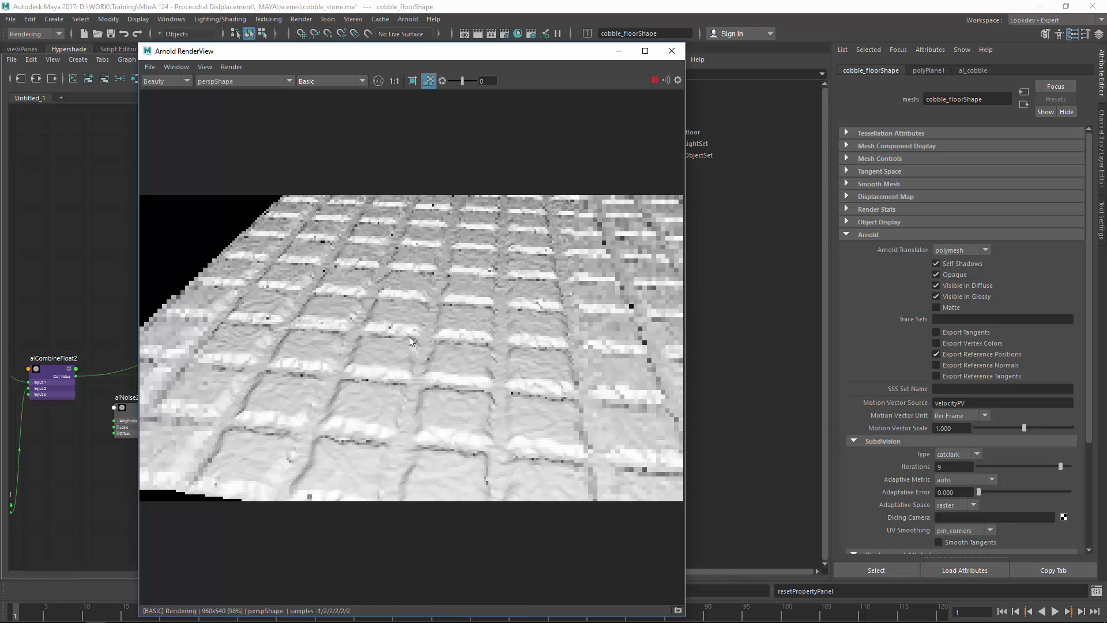
alt+right_drag(409, 336, 695, 238)
alt+drag(565, 251, 299, 371)
alt+drag(243, 349, 277, 311)
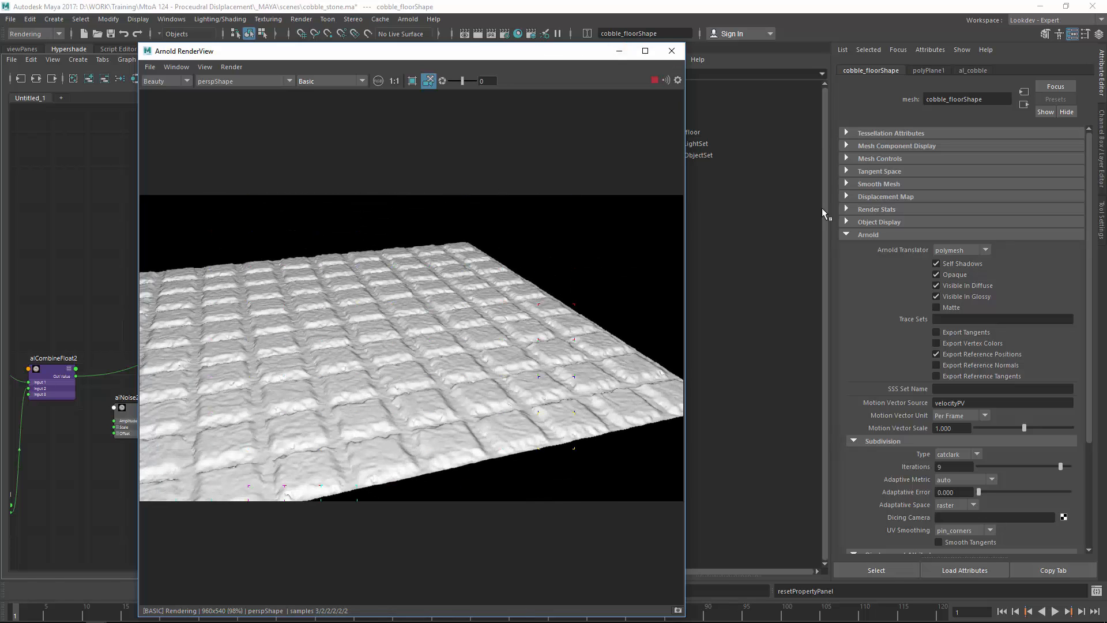
Step: Close RenderView and cut displacementShader1's link to al_cobbleSG, rearranging the shading nodes
click(672, 51)
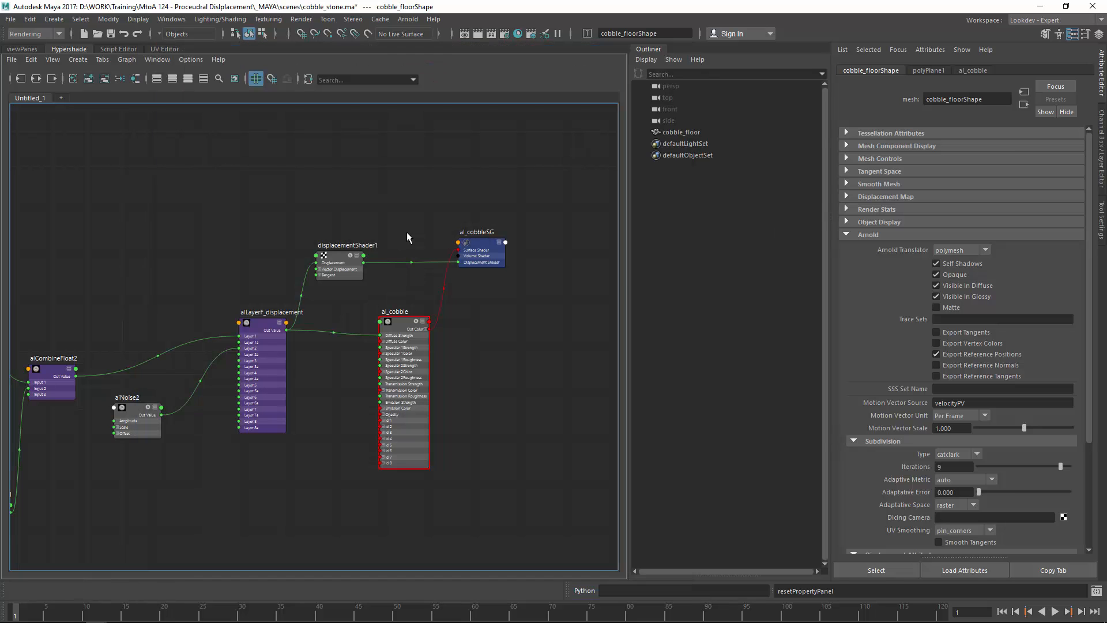
ctrl+alt+shift+drag(408, 235, 417, 281)
alt+middle_drag(382, 302, 438, 261)
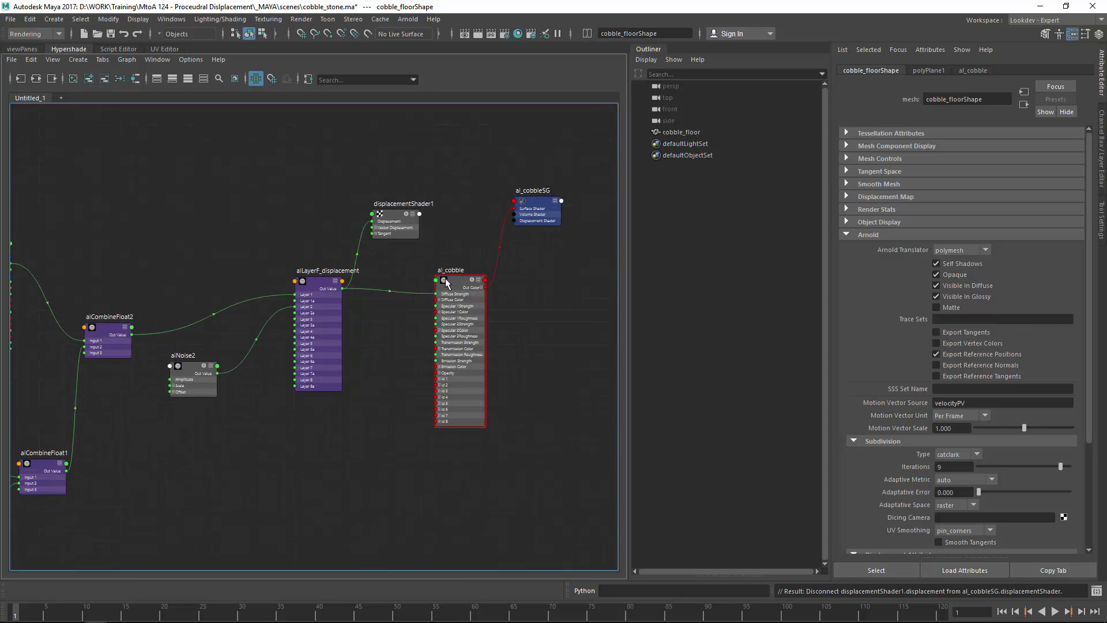
drag(462, 286, 500, 281)
click(416, 347)
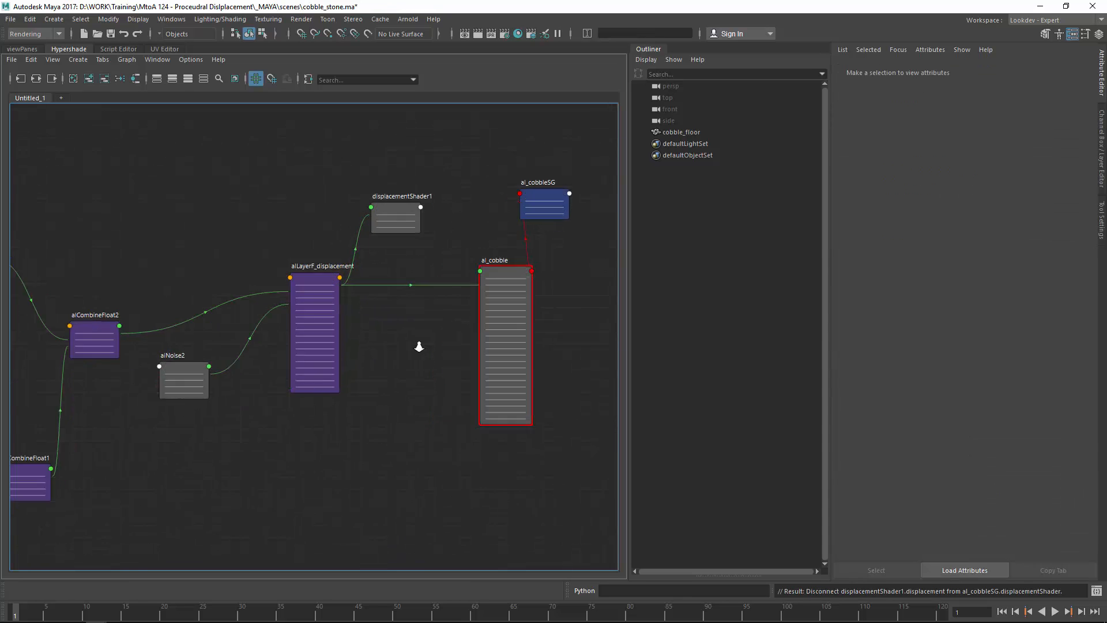
scroll(418, 347, up, 3)
click(257, 263)
click(361, 331)
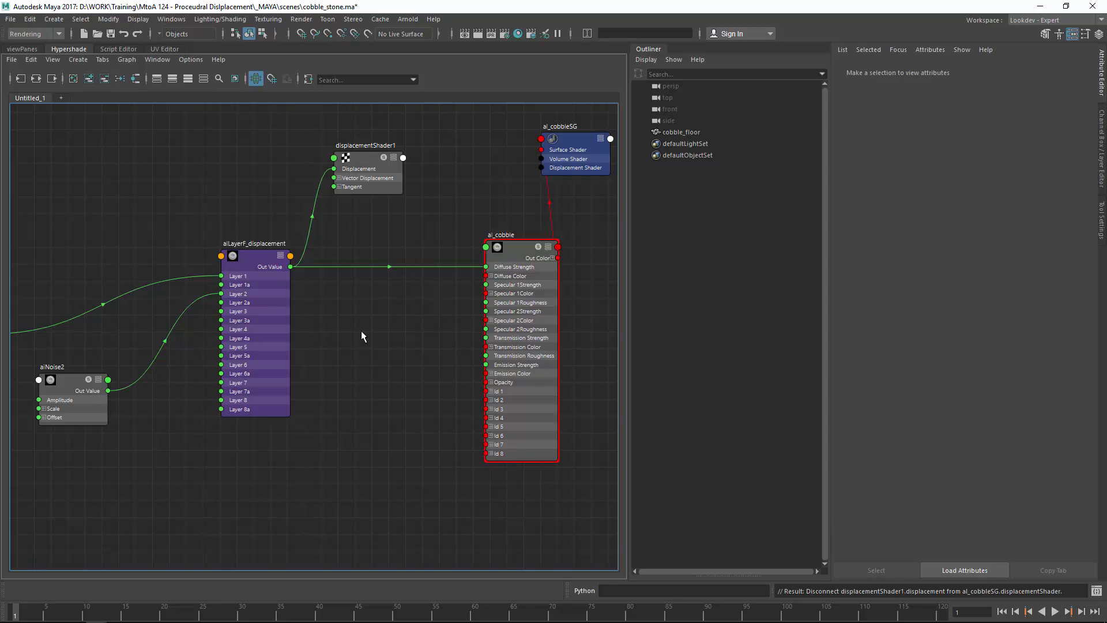
Step: Create an alLayerColor1 node beside al_cobble and collapse it to compact form
key(Tab)
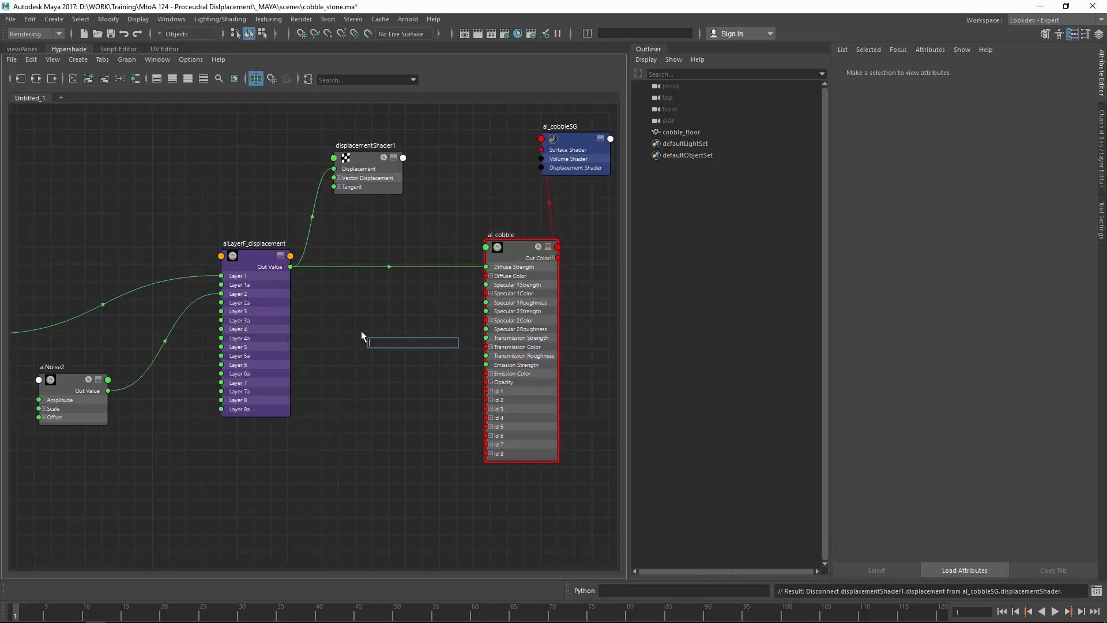
text(al)
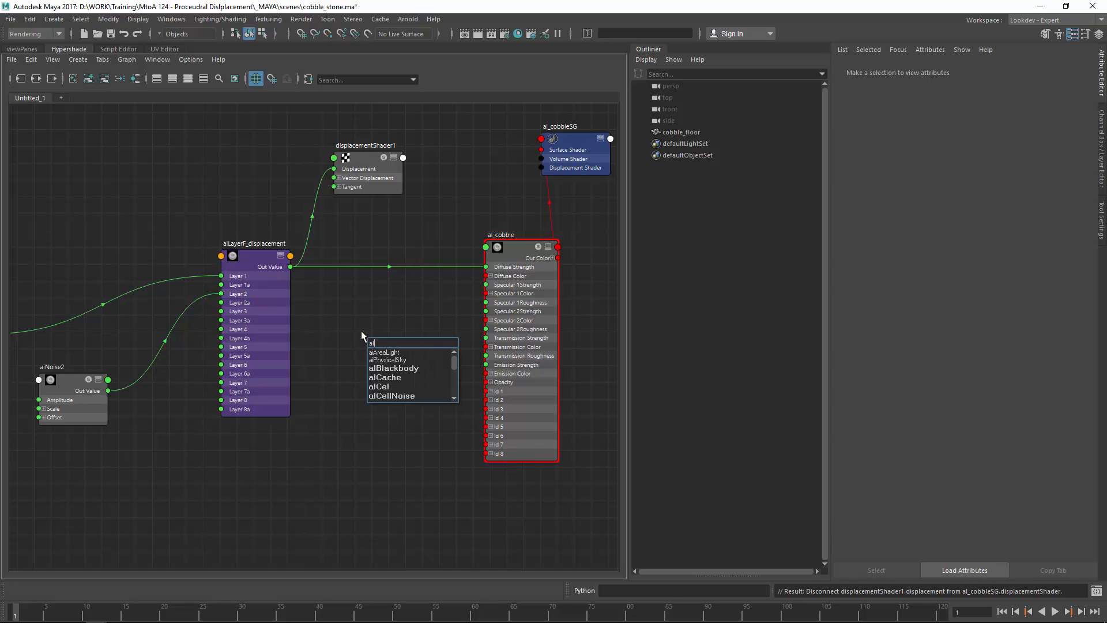
text(lay)
key(Down)
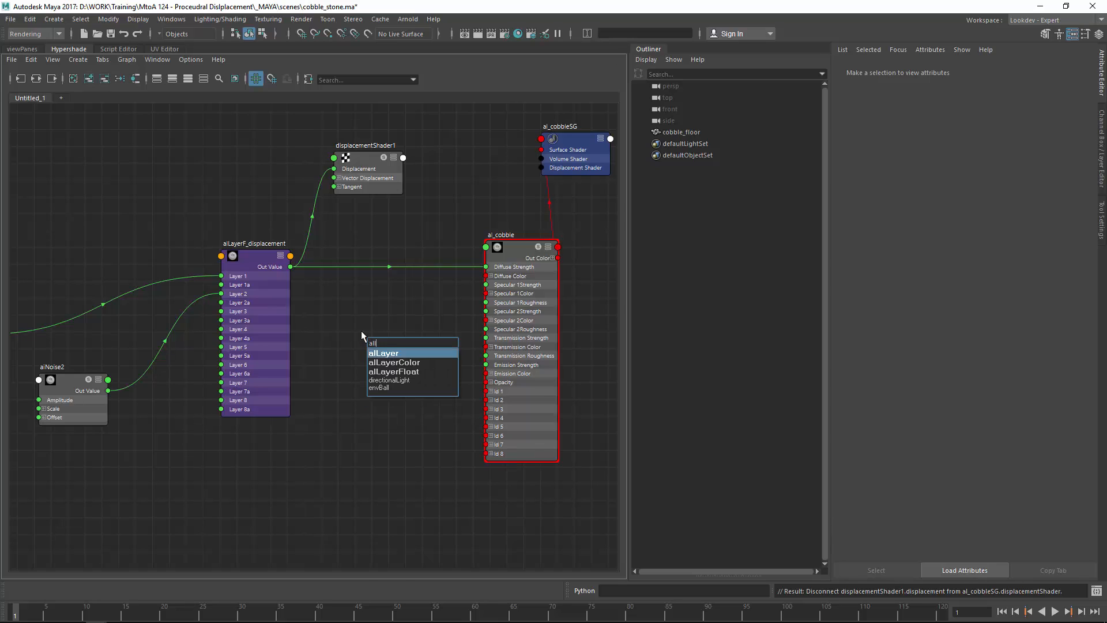
key(Down)
key(Return)
drag(404, 357, 486, 276)
key(1)
click(402, 329)
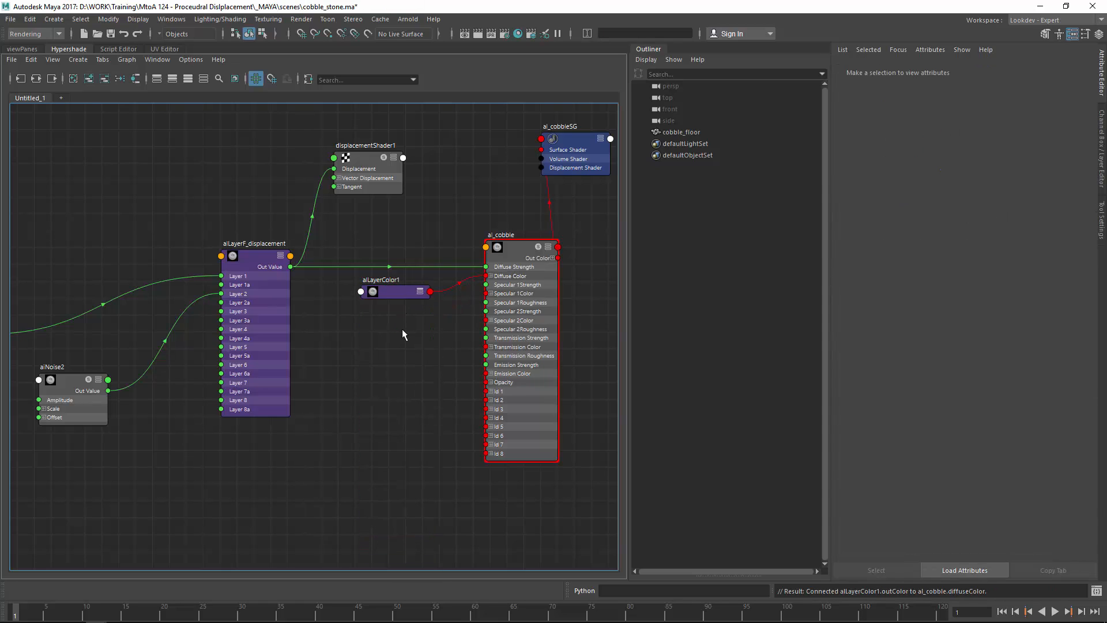
Step: Create alLayerFloat1 and wire it into al_cobble's specular 1 roughness
key(Tab)
text(alLayerFloat)
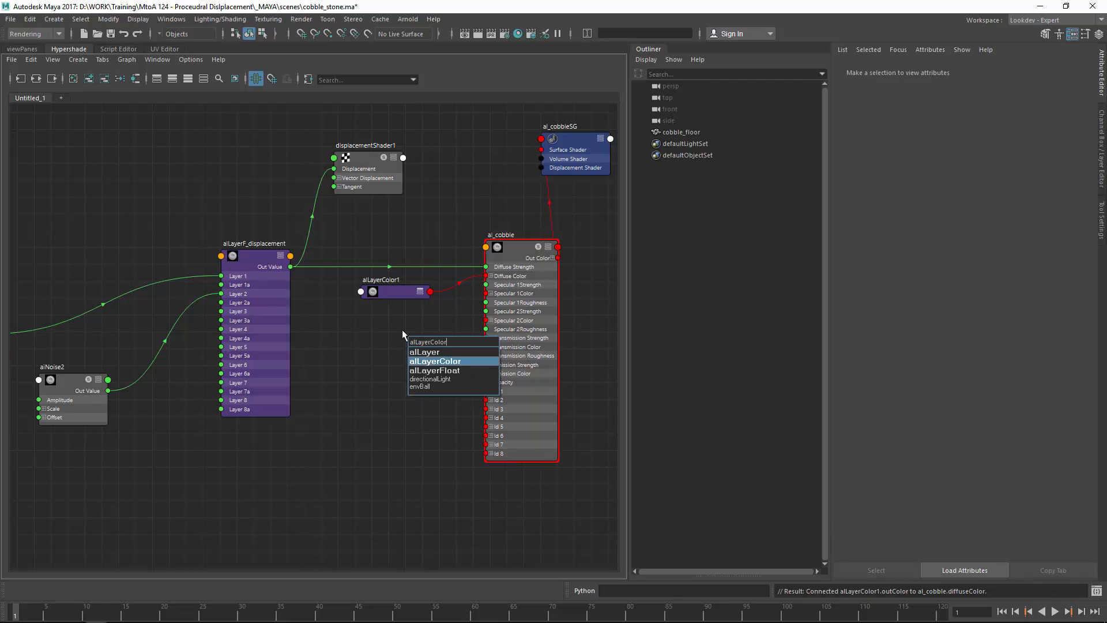
key(Return)
drag(438, 343, 487, 303)
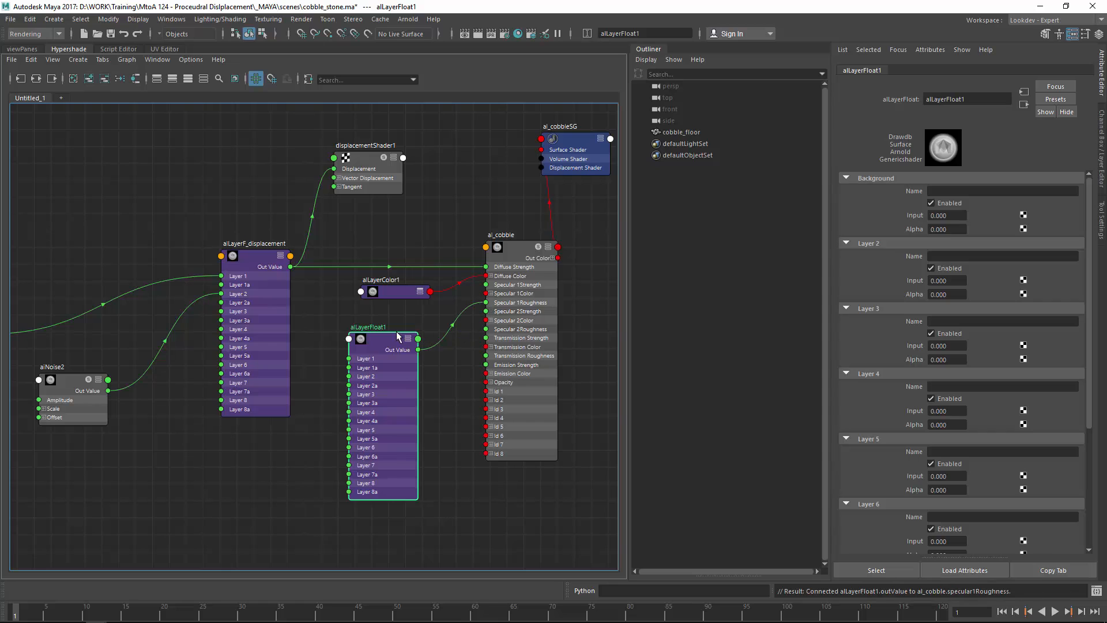
drag(388, 341, 411, 328)
key(1)
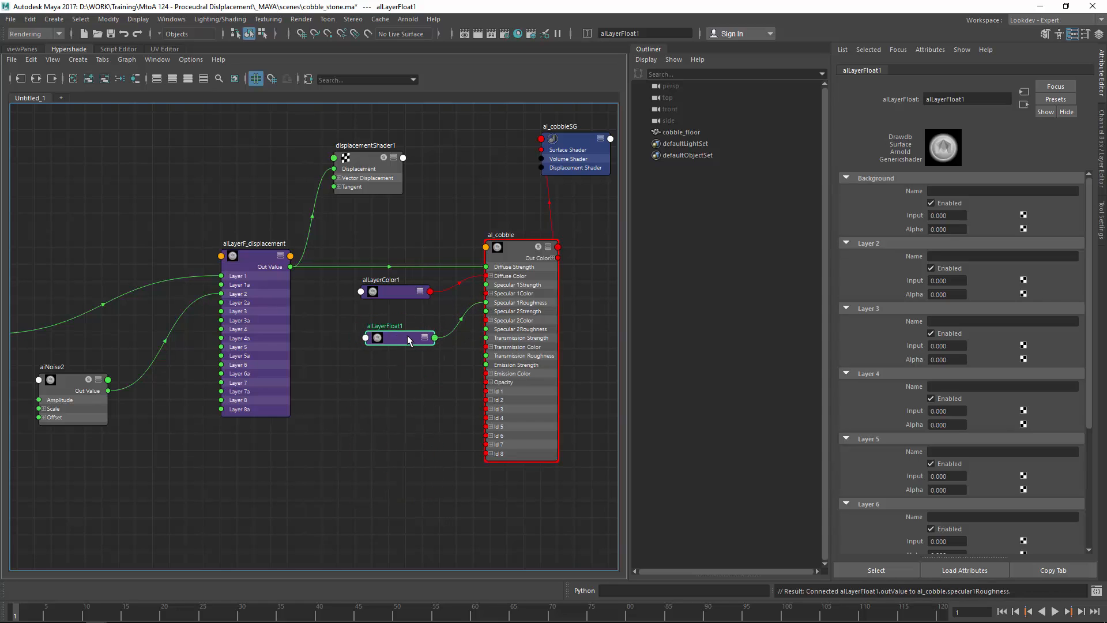
drag(397, 338, 388, 337)
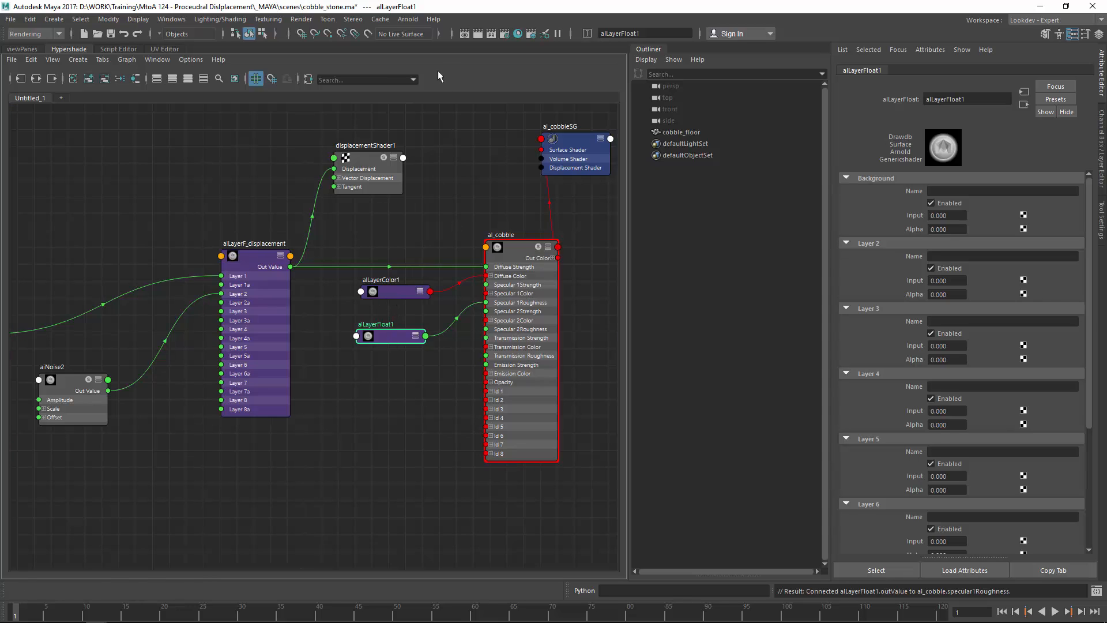
Step: Open Arnold RenderView, save the scene, start rendering, and set the display to Isolate Selected
click(408, 19)
click(451, 53)
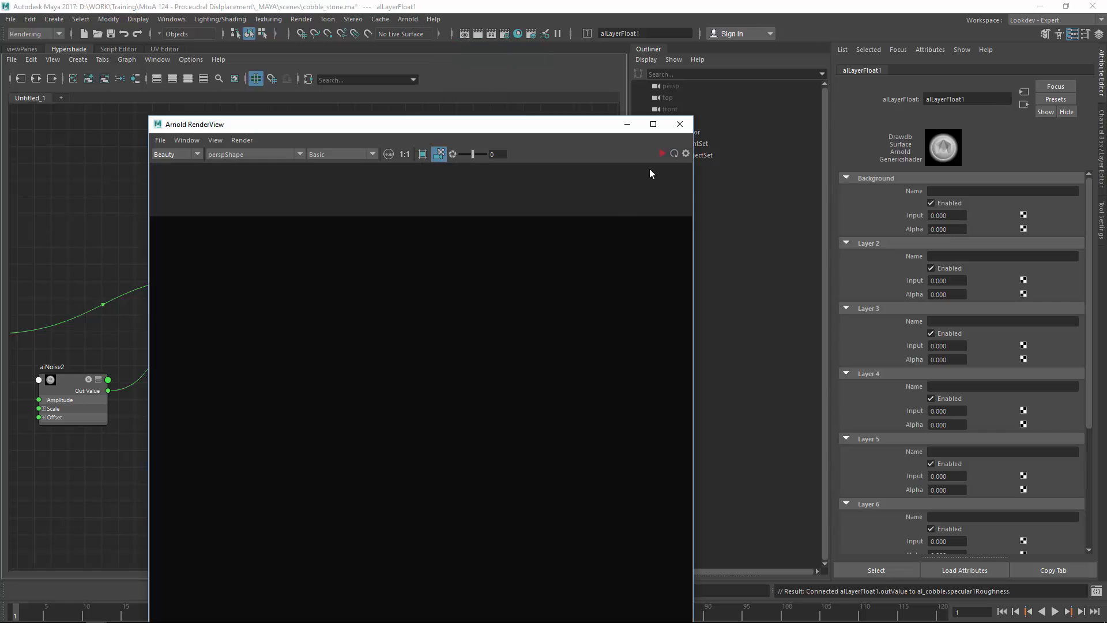
click(110, 34)
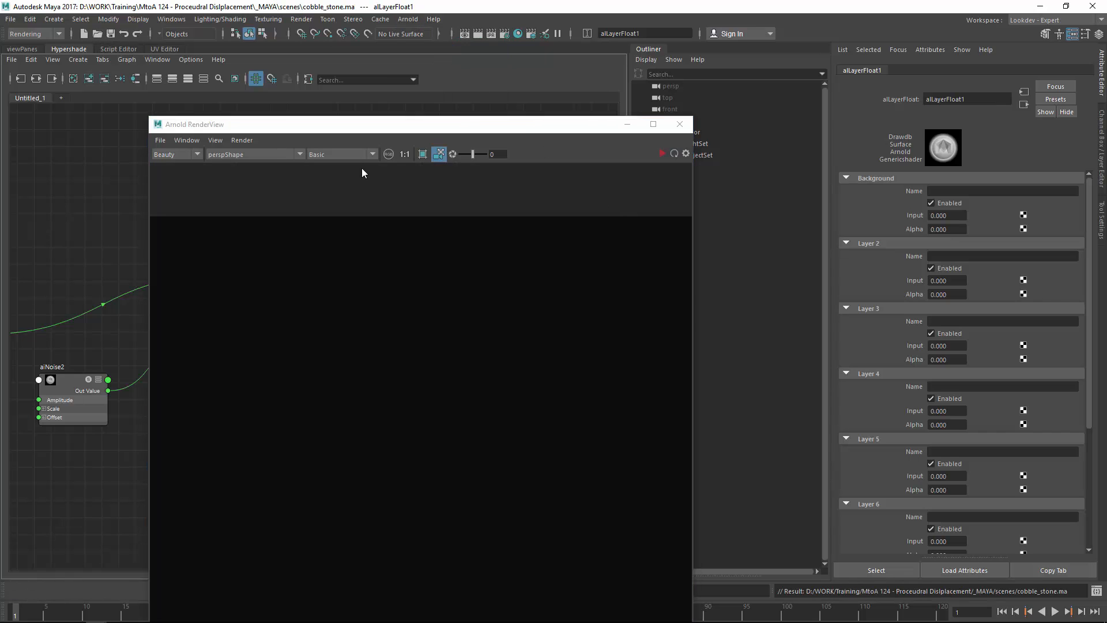
click(662, 154)
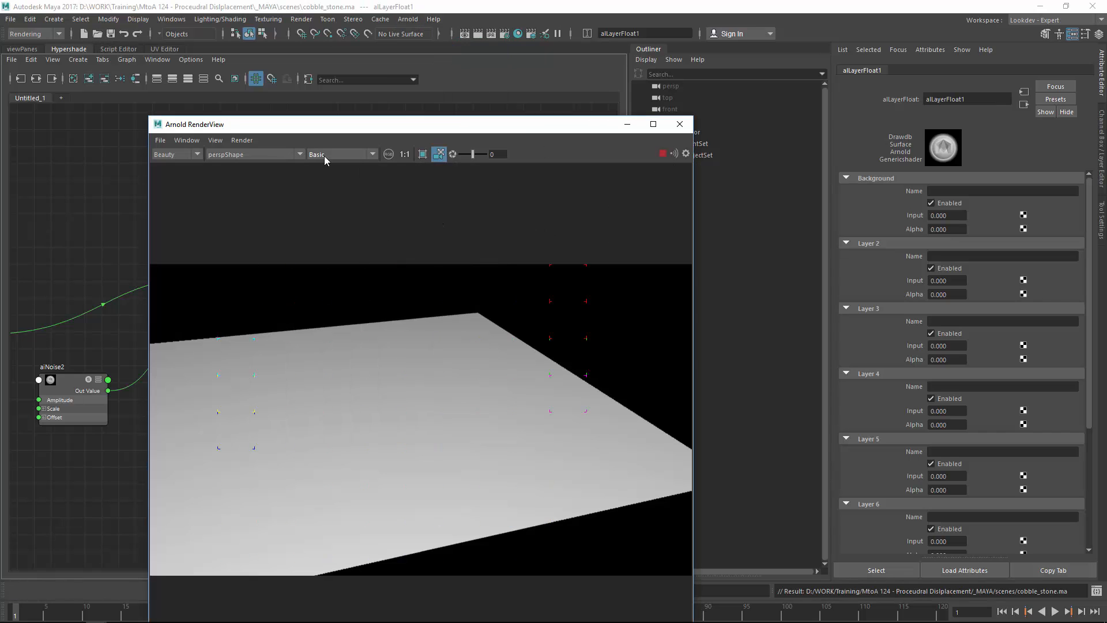
click(324, 155)
click(345, 219)
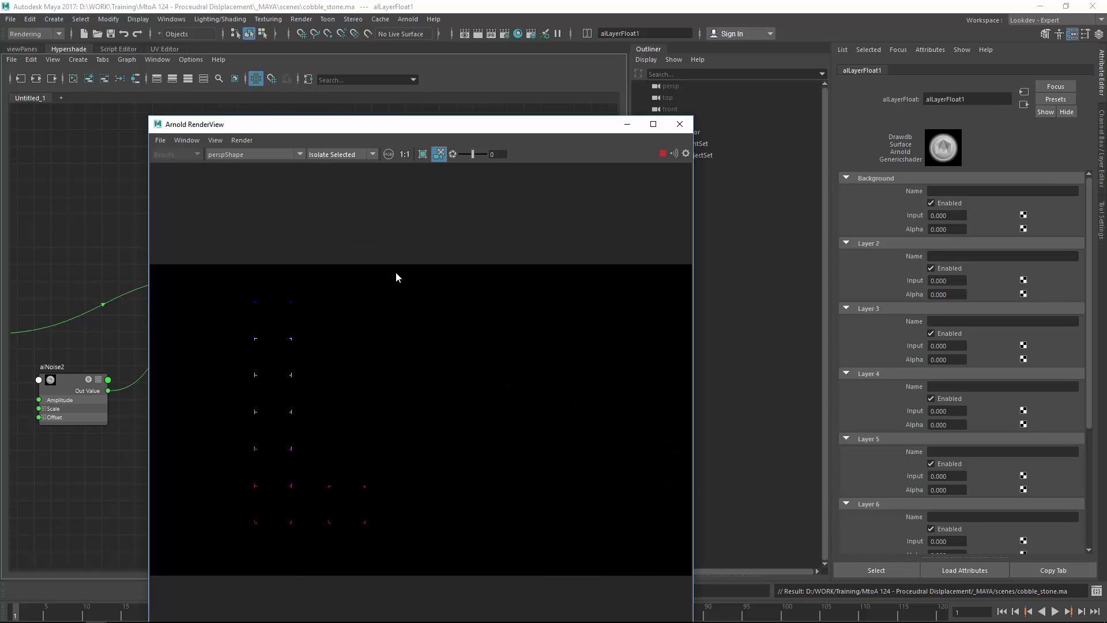
drag(438, 125, 809, 69)
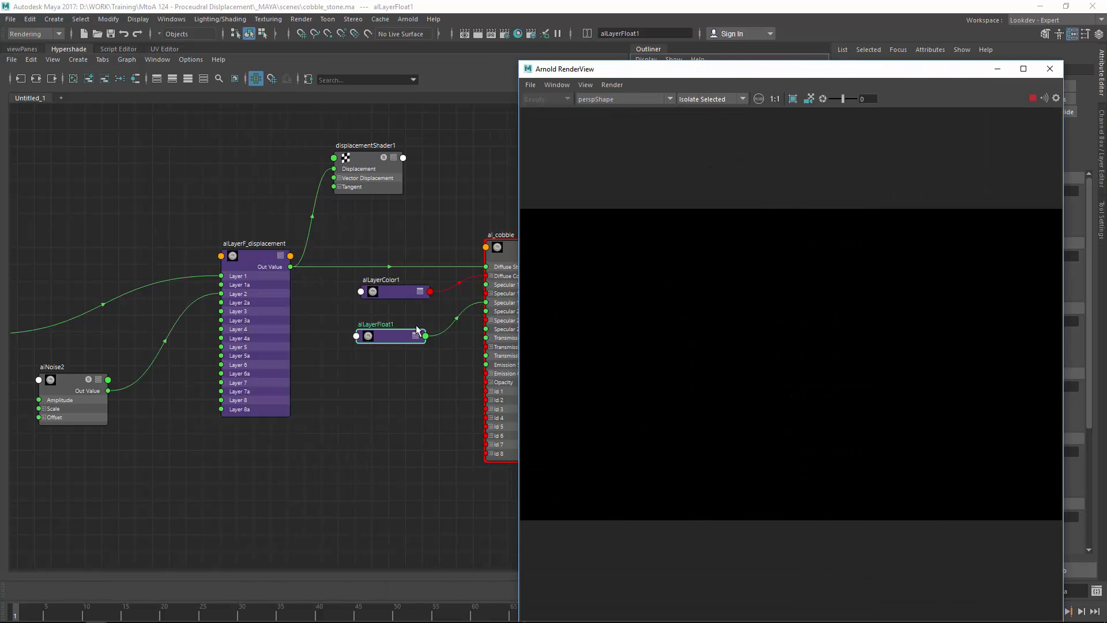
click(402, 309)
Step: Name alLayerColor1's background layer 'base' with a red input and alpha 1
double_click(400, 296)
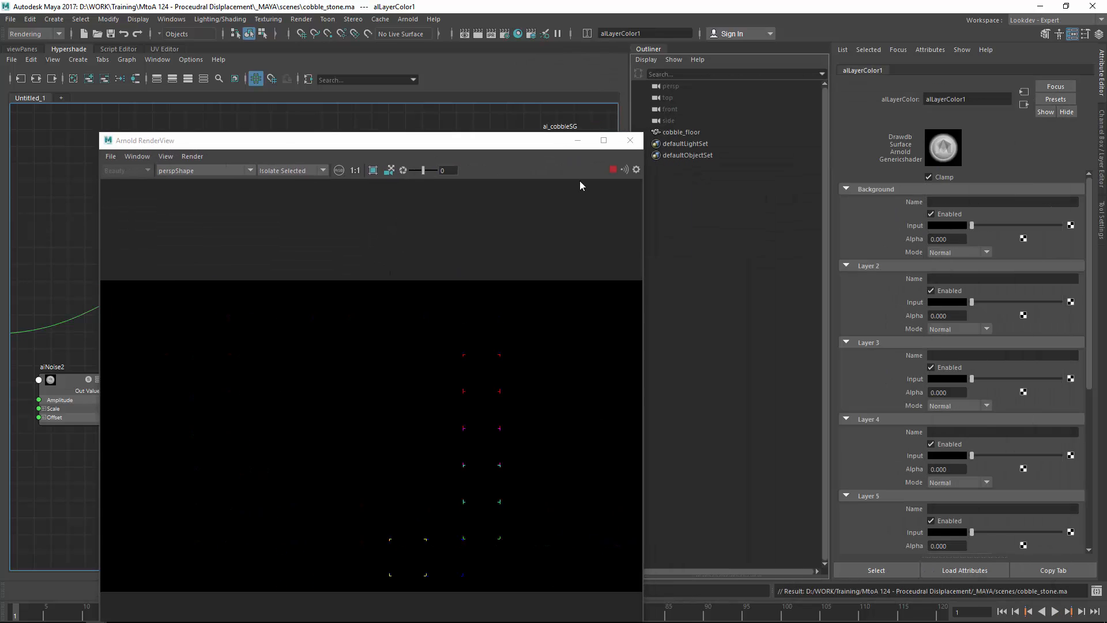
click(957, 200)
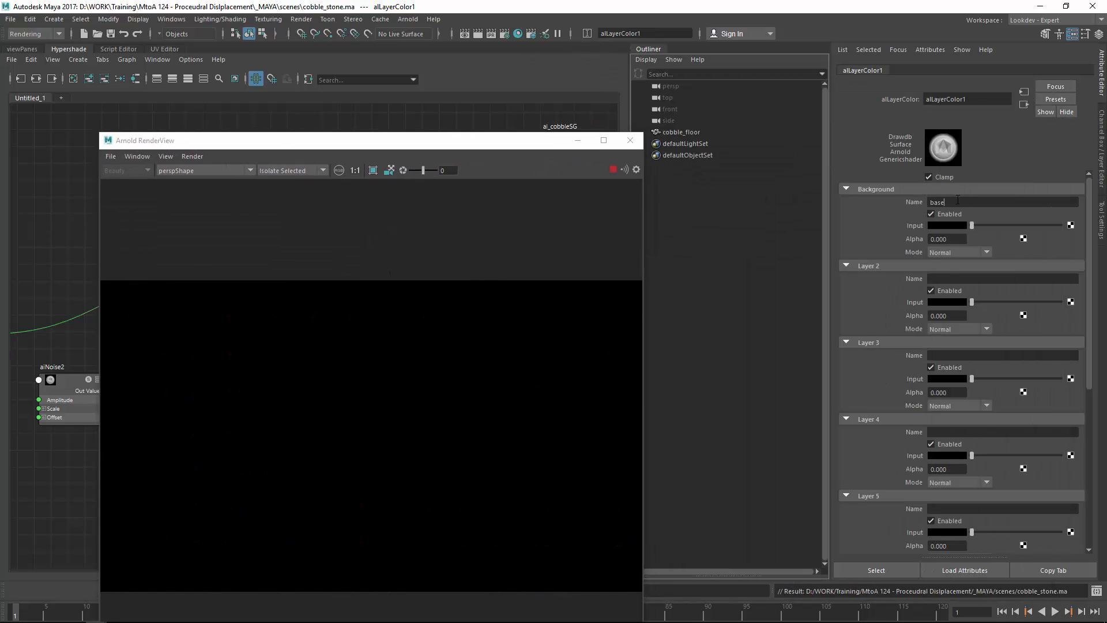
text(base)
key(Return)
click(955, 226)
click(912, 197)
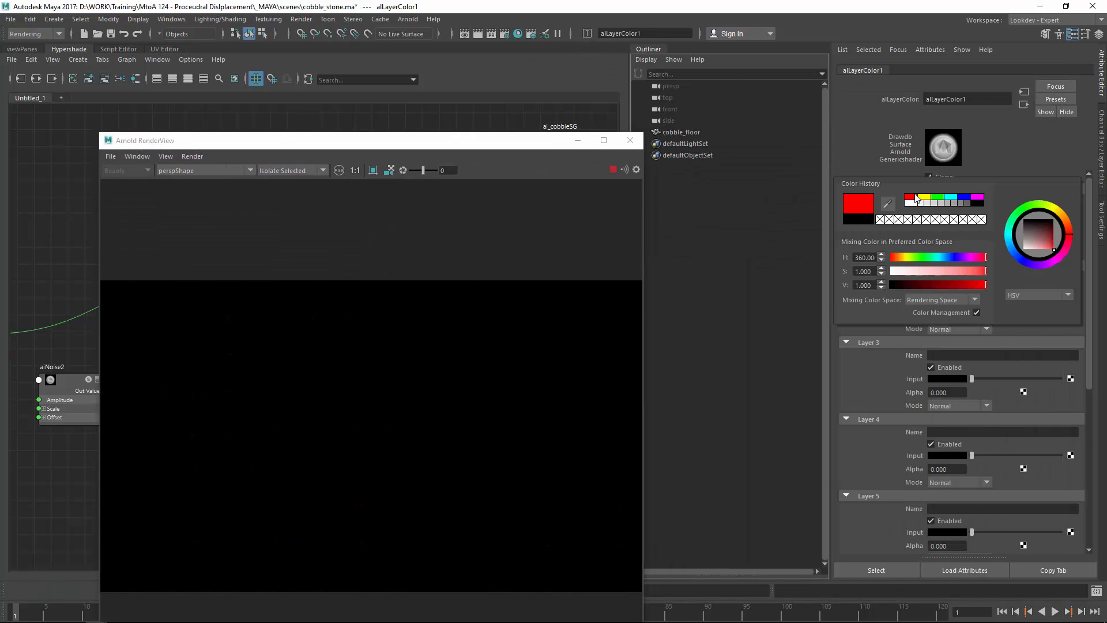
drag(954, 238, 911, 239)
text(1)
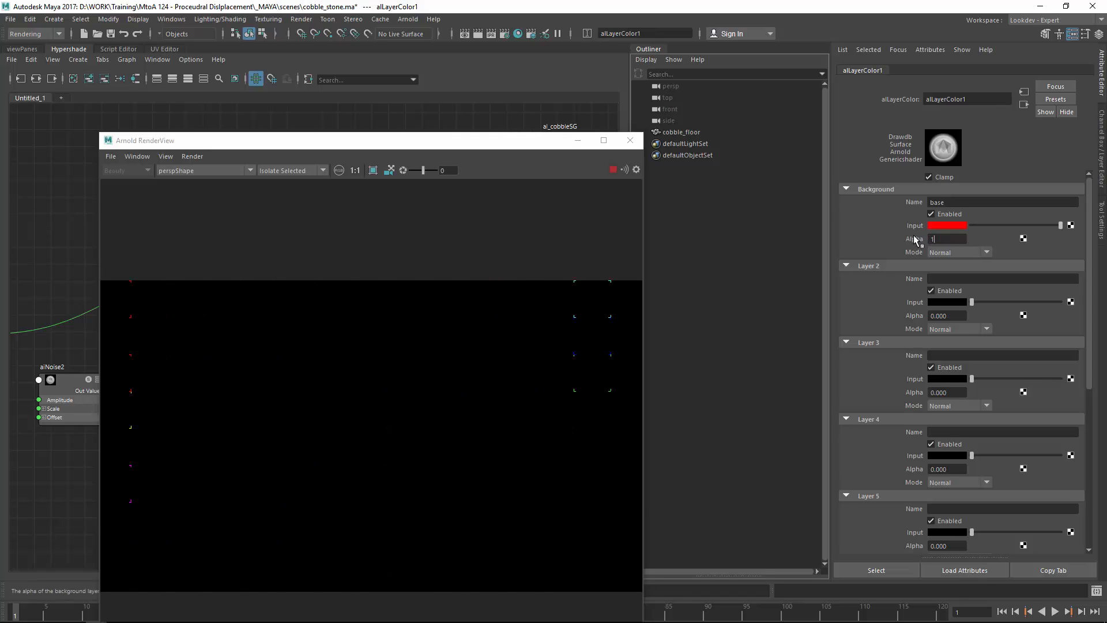
key(Return)
drag(405, 141, 582, 110)
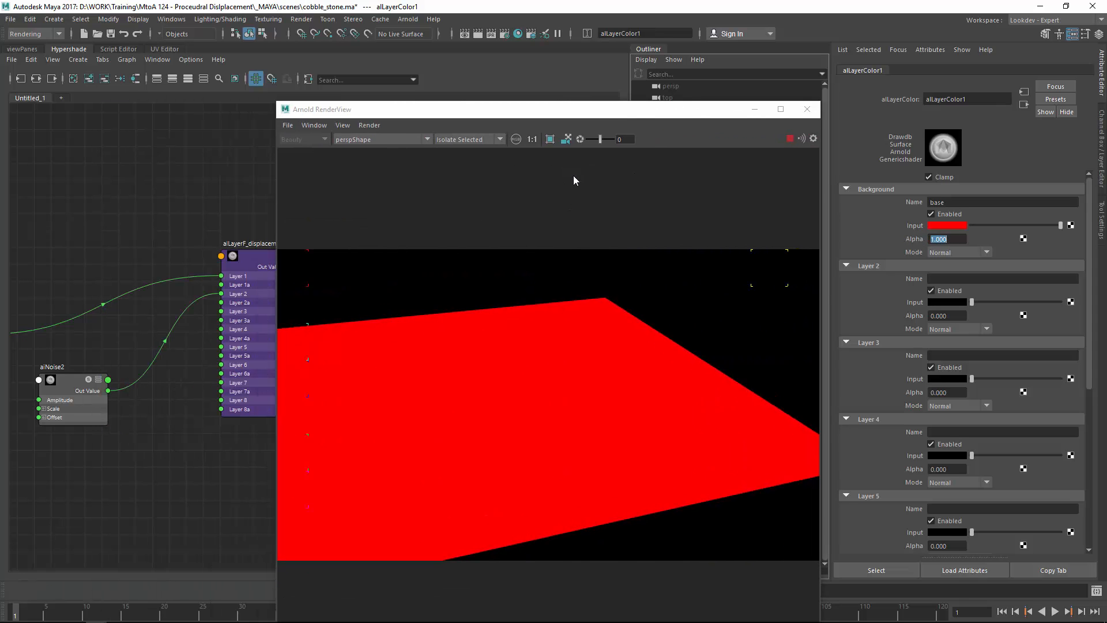
click(228, 253)
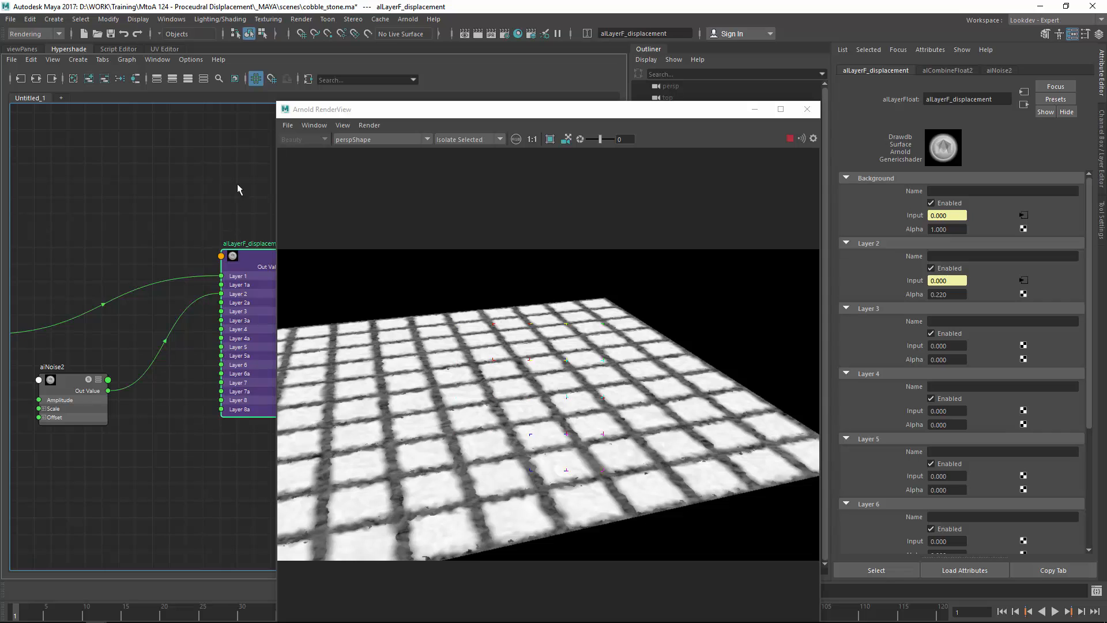
Step: Connect alLayerF_displacement's Out Value to alLayerColor1's Layer 2a
alt+middle_drag(238, 190, 104, 193)
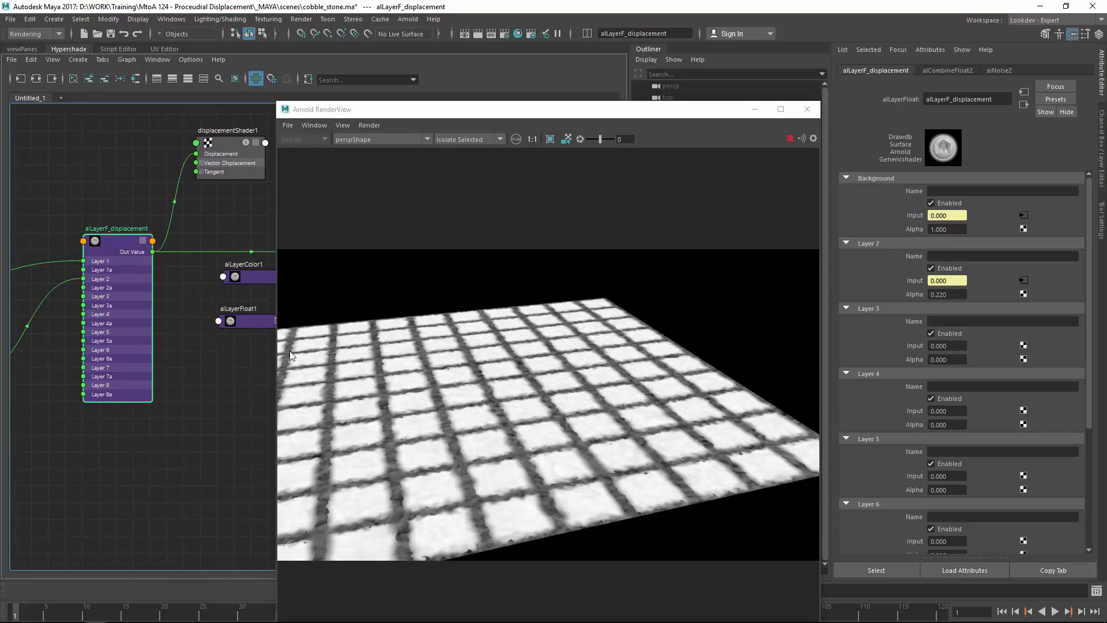
alt+middle_drag(226, 260, 178, 300)
scroll(125, 299, down, 1)
click(178, 300)
key(3)
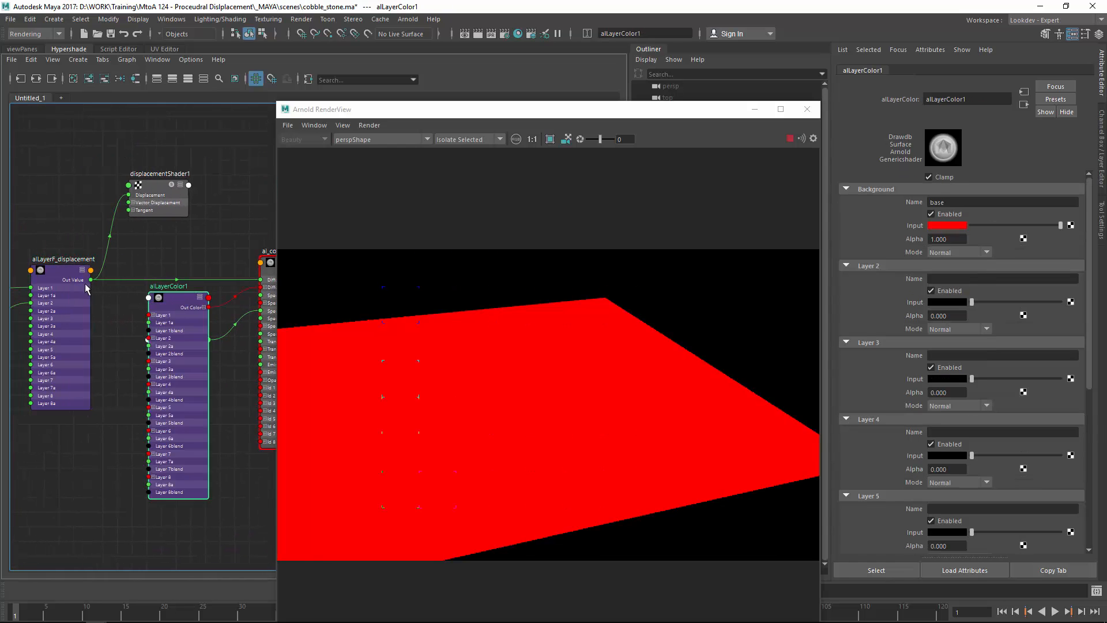
scroll(86, 289, up, 3)
drag(91, 260, 185, 367)
drag(217, 296, 201, 289)
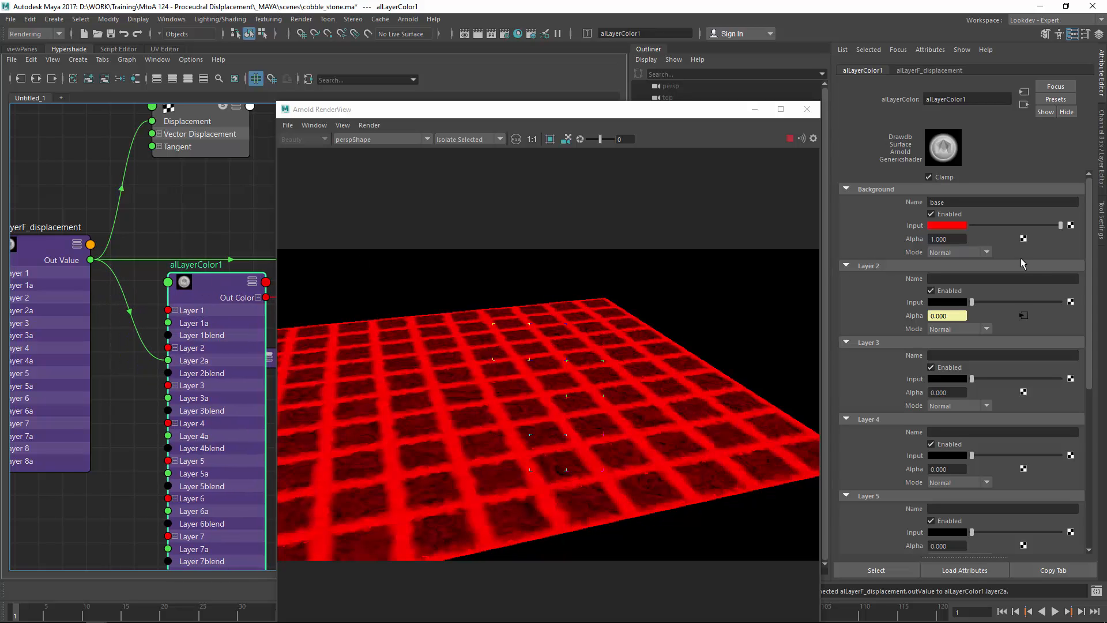
Step: Set Layer 2 to dark brown and the background to a near-black, desaturated brown
click(962, 301)
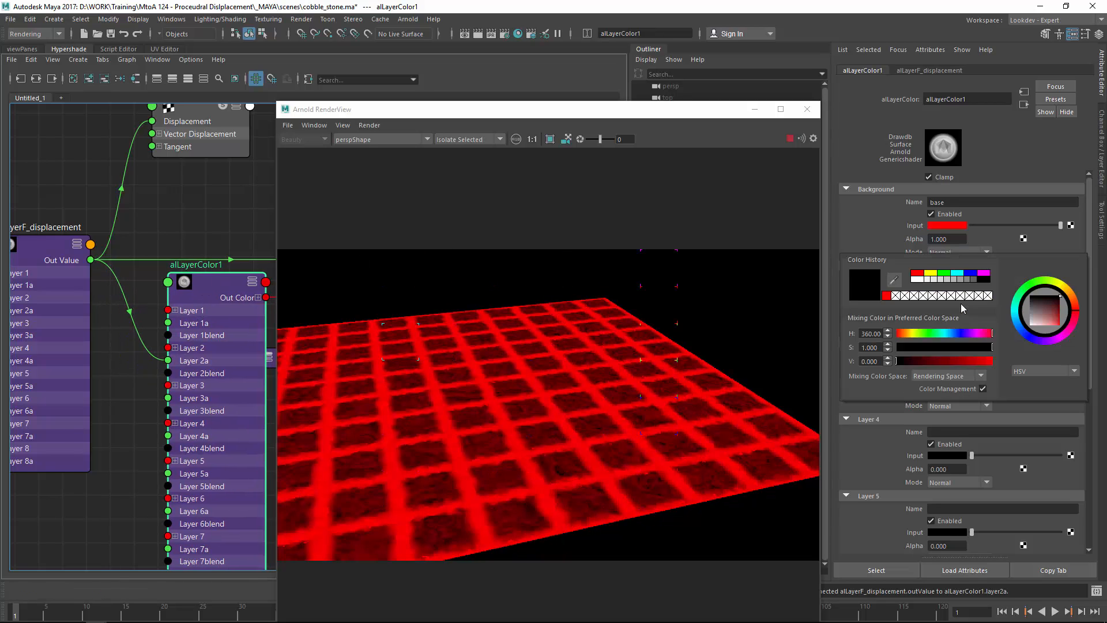
click(945, 273)
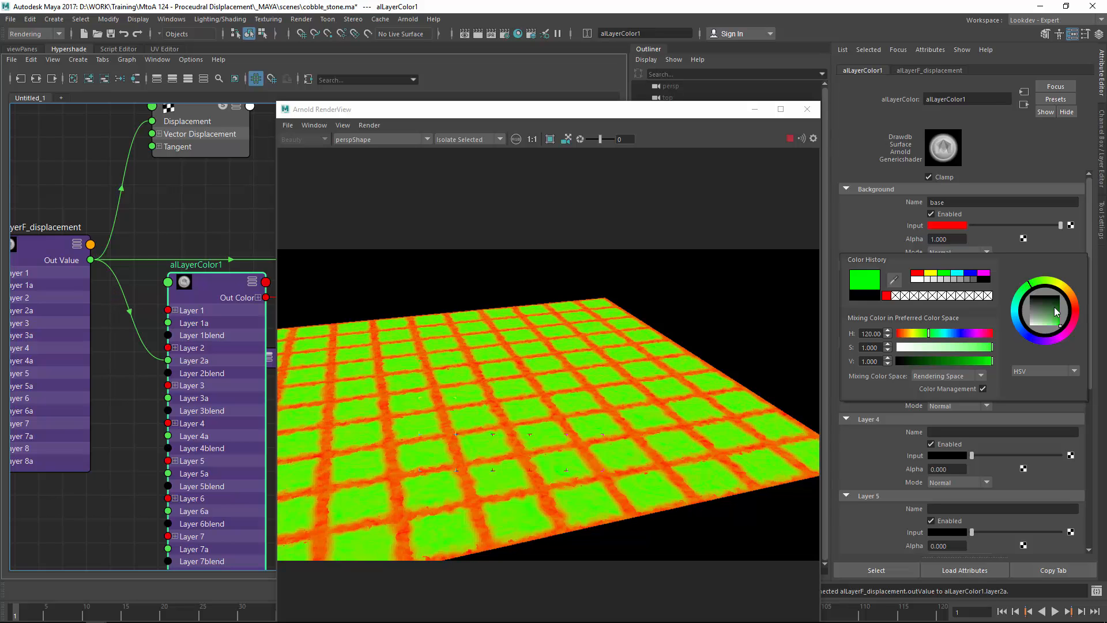
click(1078, 302)
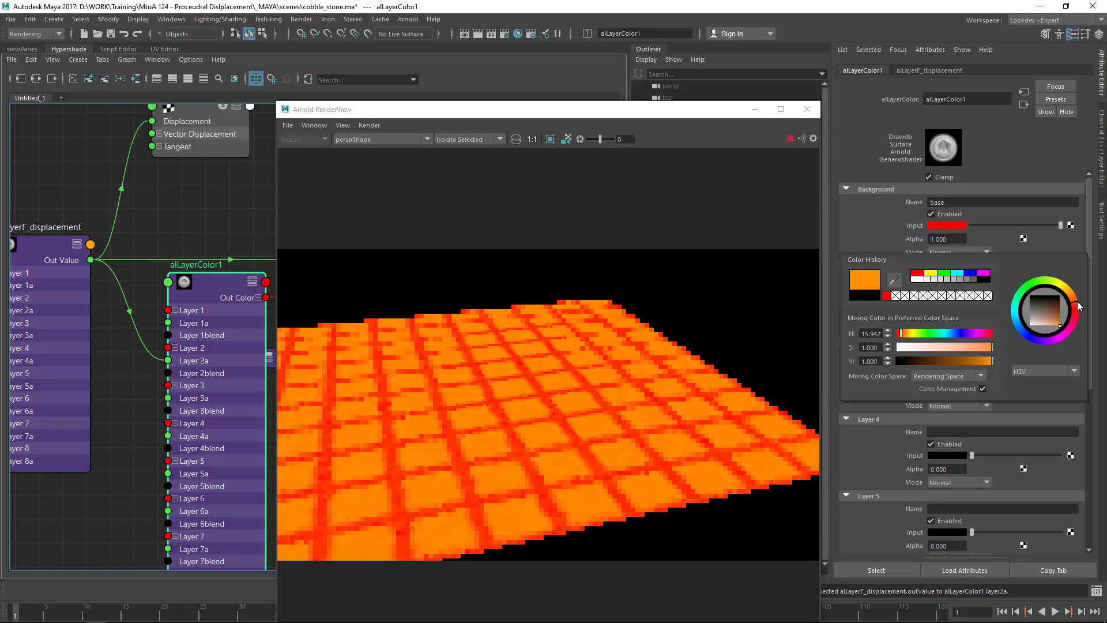
click(1063, 302)
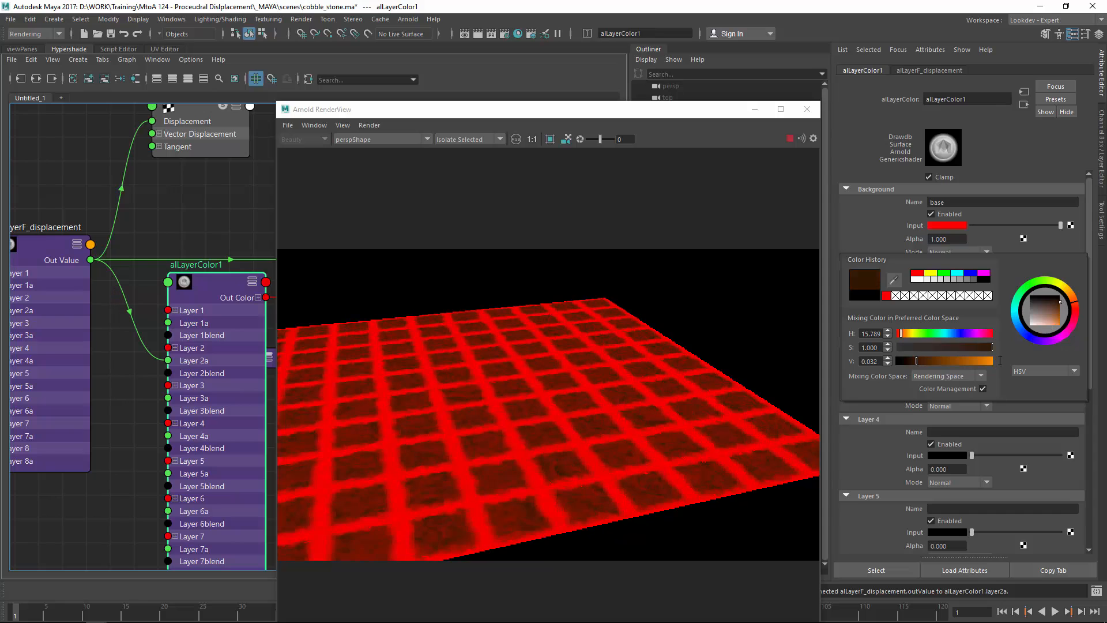
click(954, 302)
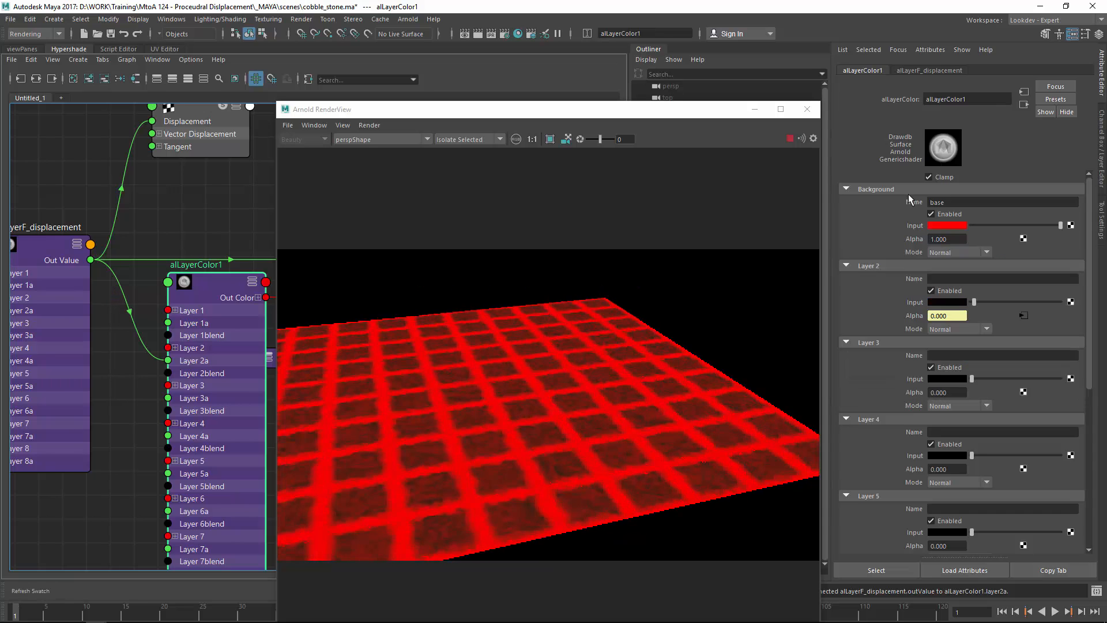
click(947, 225)
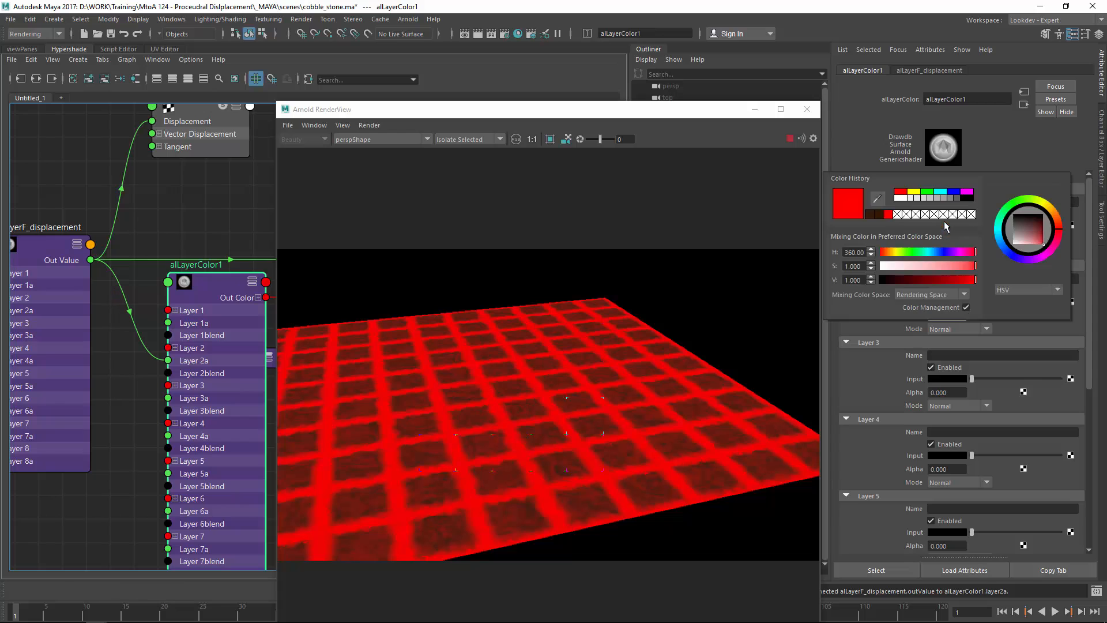
click(890, 280)
click(1059, 222)
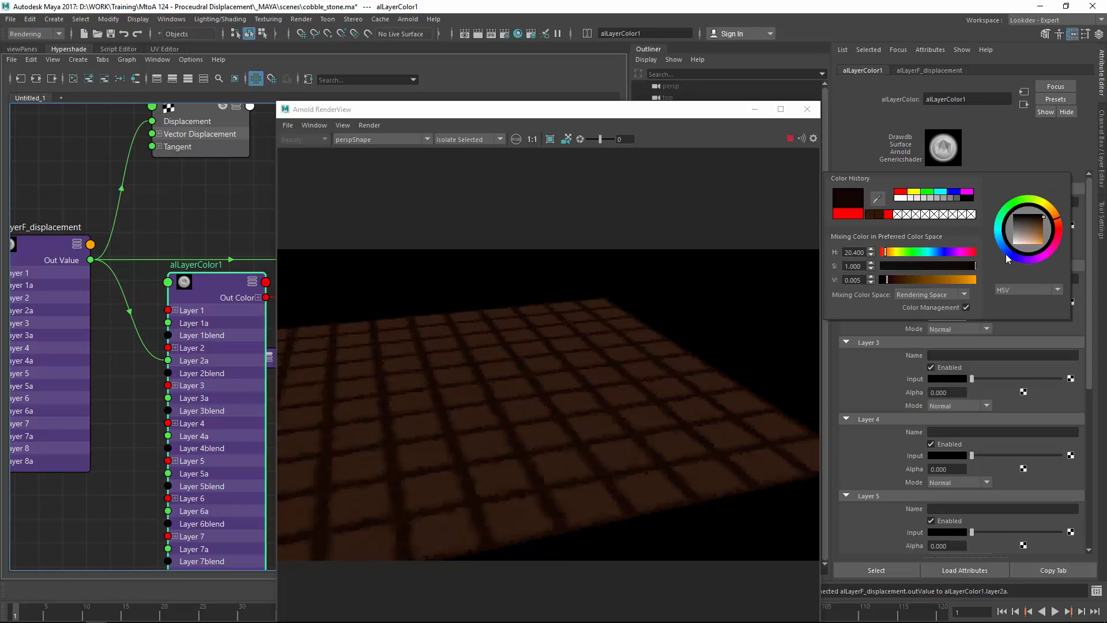
drag(930, 267, 904, 265)
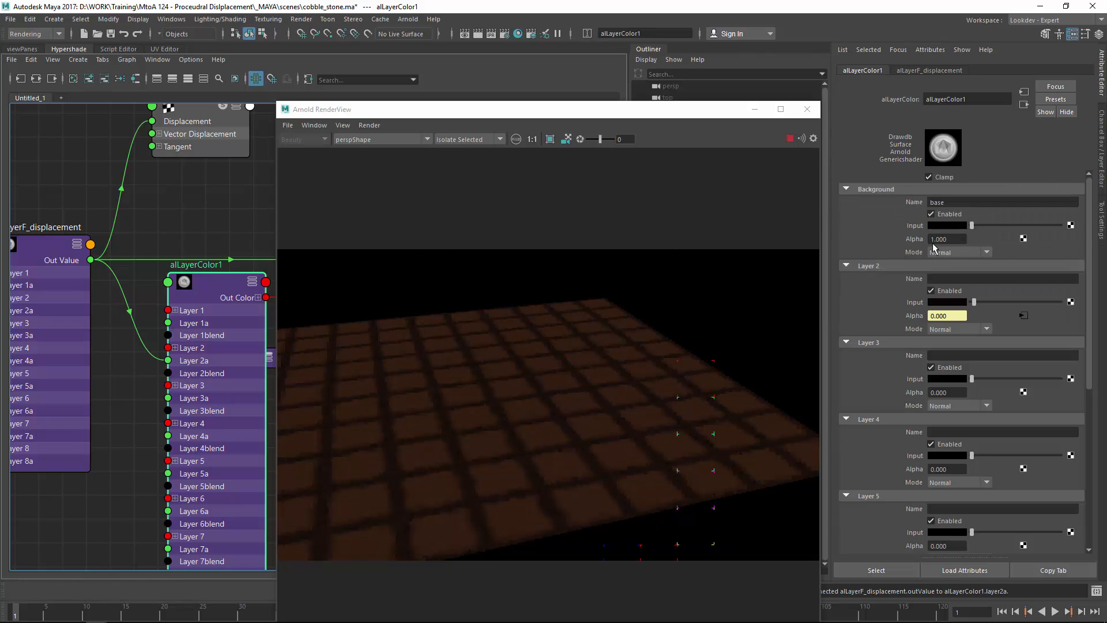
Step: Lower alLayerColor1's background alpha and zoom into the render to inspect the cobbles
click(942, 225)
ctrl+drag(950, 235, 850, 285)
middle_drag(540, 407, 641, 255)
scroll(598, 356, up, 5)
Step: Collapse the colour node, expand alLayerFloat1, and rearrange nodes near the displacement node
drag(515, 111, 635, 101)
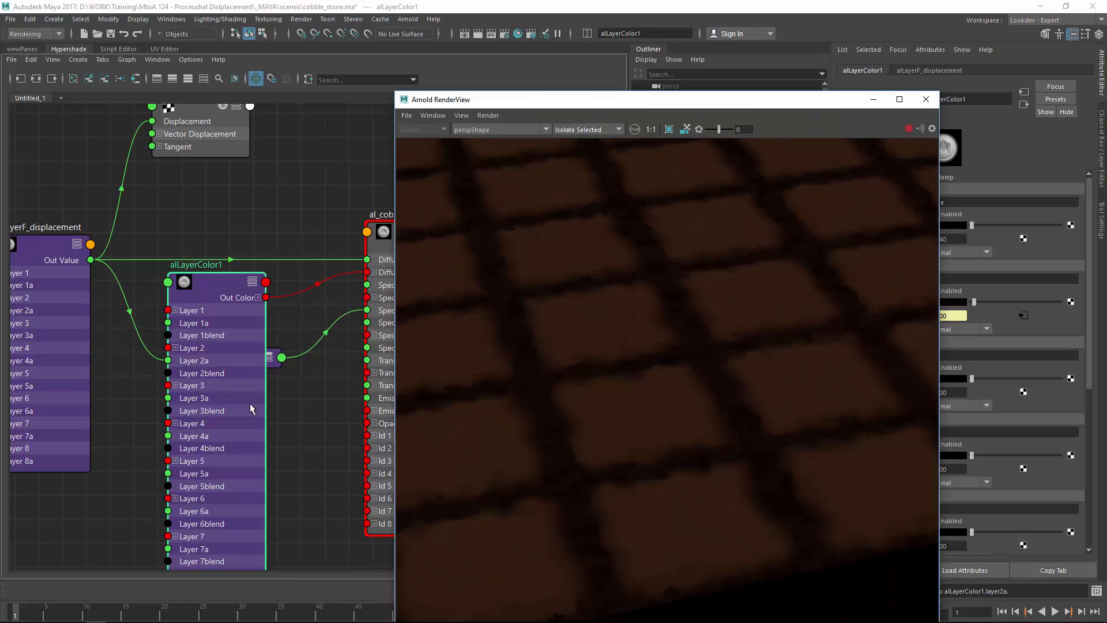
alt+right_drag(251, 406, 204, 424)
alt+middle_drag(205, 424, 293, 295)
key(1)
mouse_move(312, 190)
mouse_down()
mouse_move(317, 171)
mouse_move(319, 193)
mouse_up()
click(305, 243)
alt+middle_drag(313, 243, 280, 266)
key(3)
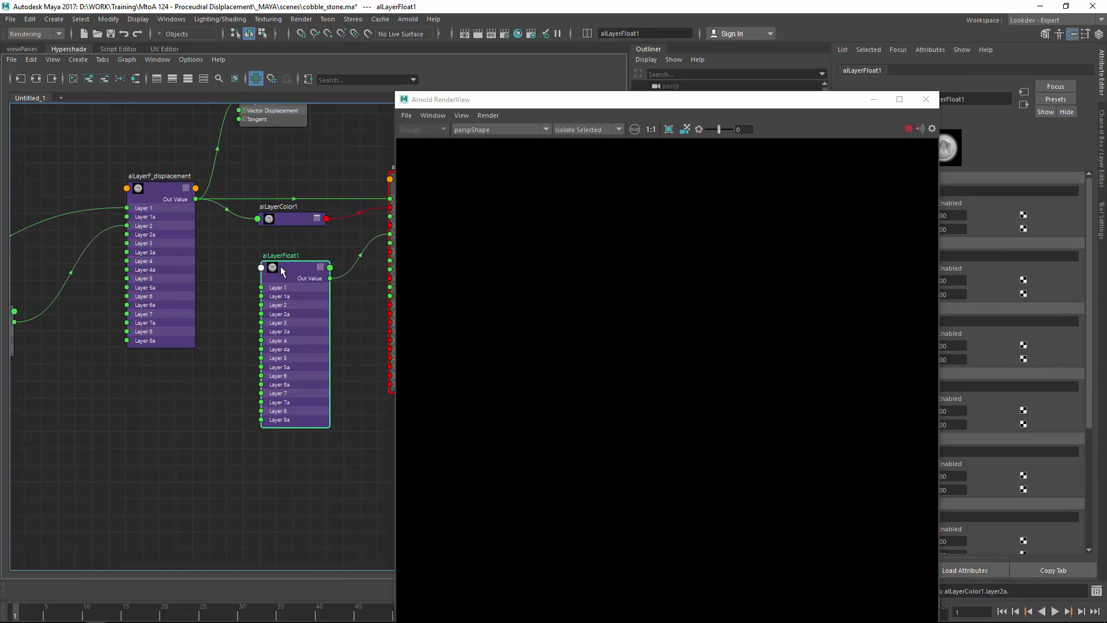
drag(152, 205, 105, 207)
drag(271, 279, 249, 277)
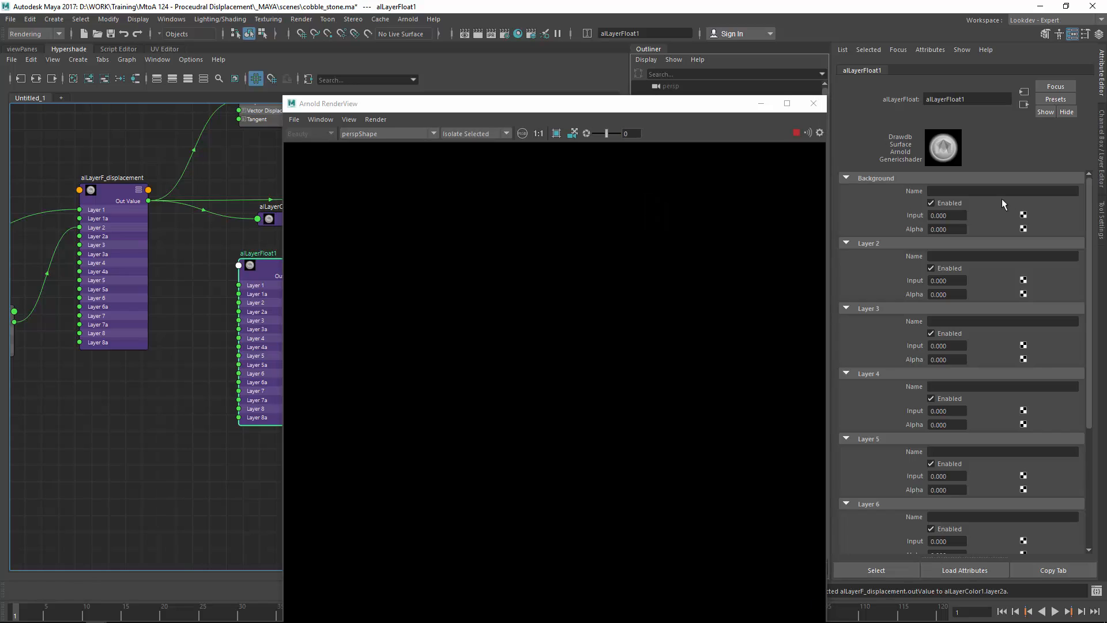
Step: Give alLayerFloat1's background alpha 1 and input 0.5
click(946, 229)
text(1)
click(949, 216)
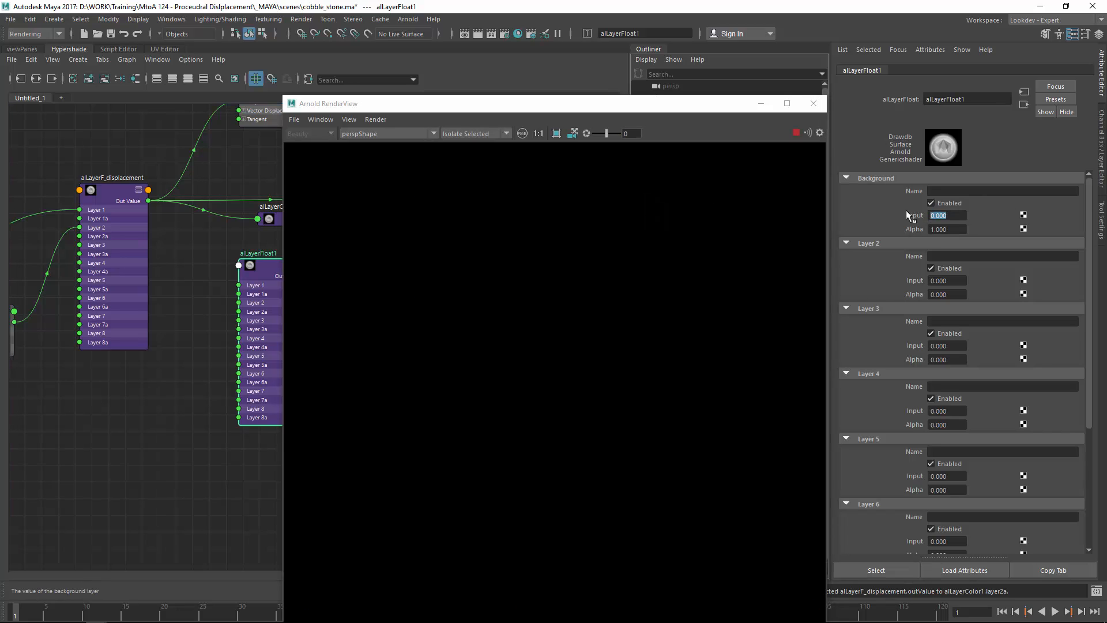
text(.5)
key(Return)
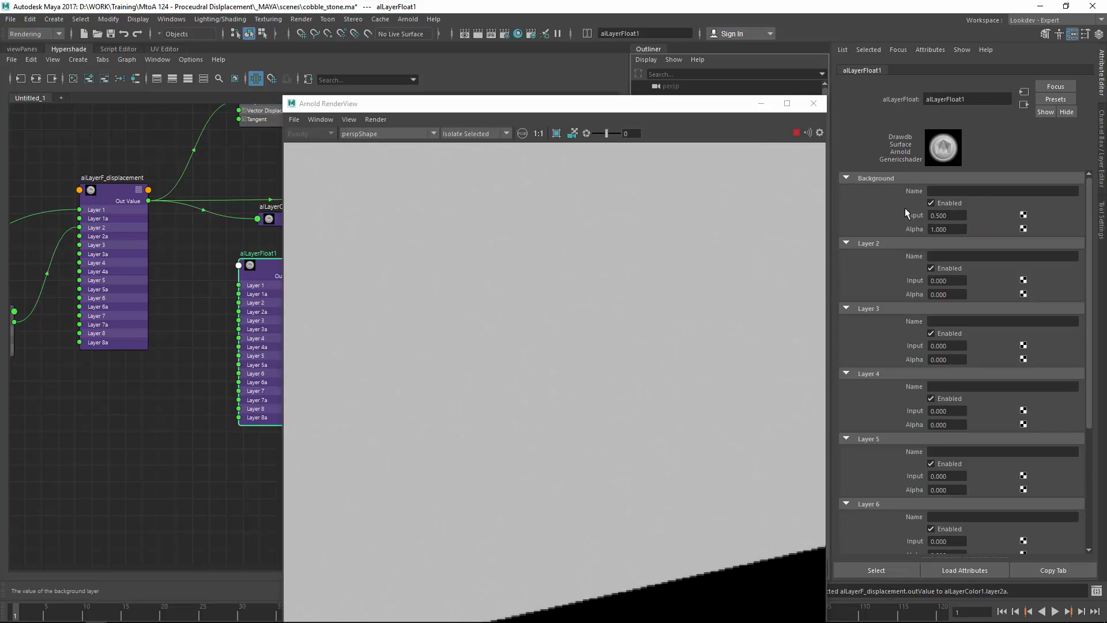
Step: Connect the displacement mask to alLayerFloat1's Layer 2a, test Layer 2's input, then reset it to 0
alt+middle_drag(168, 254, 137, 265)
drag(127, 231, 209, 322)
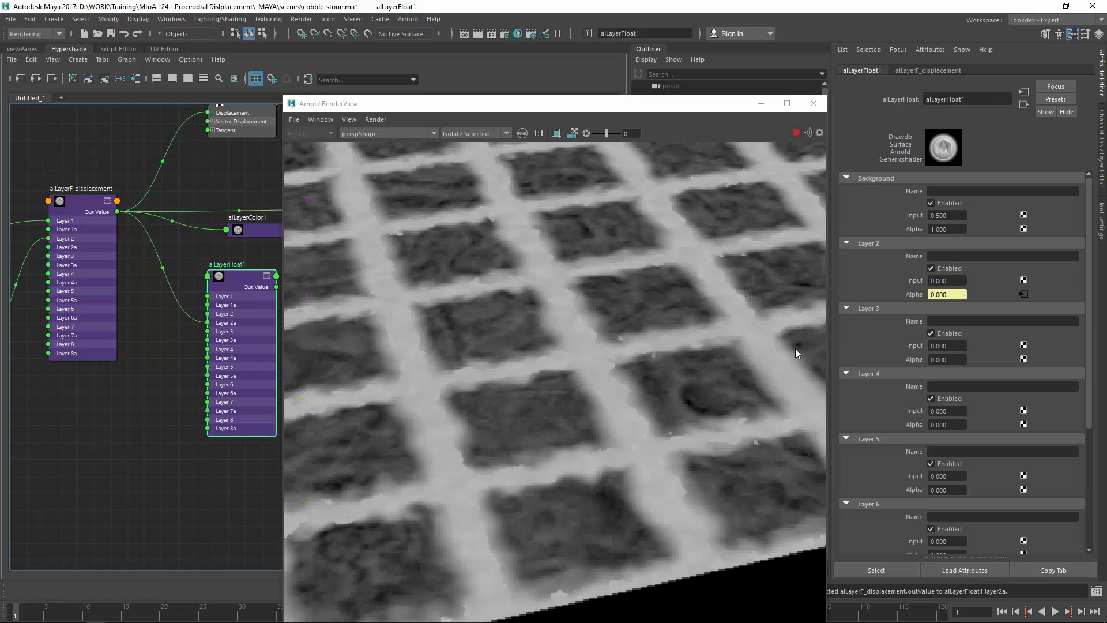
scroll(489, 341, down, 3)
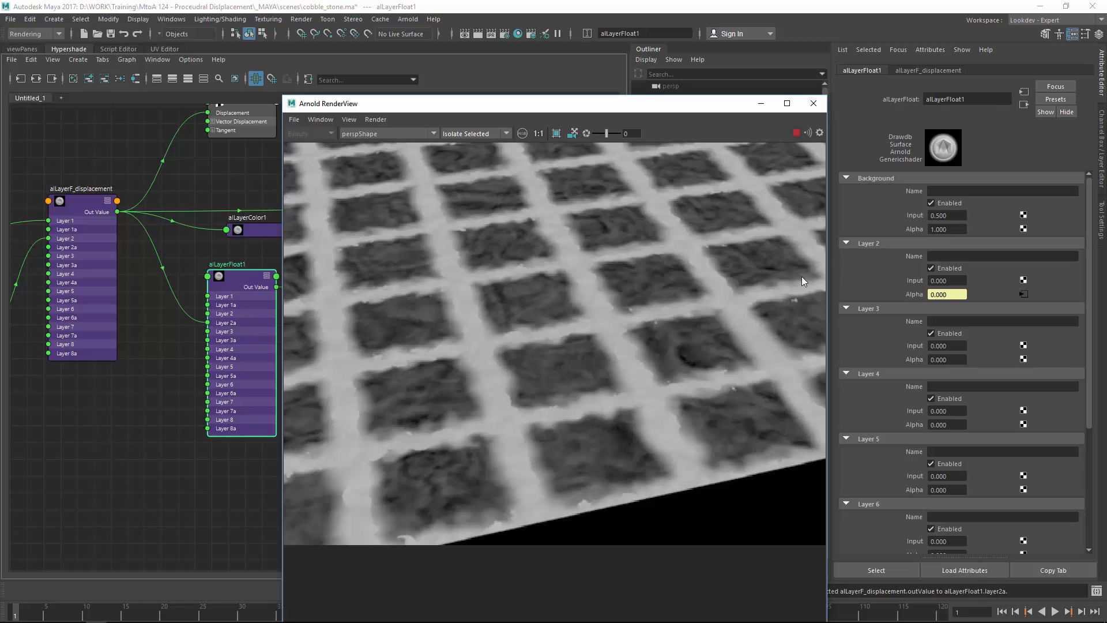
ctrl+drag(949, 281, 1046, 299)
drag(954, 281, 883, 275)
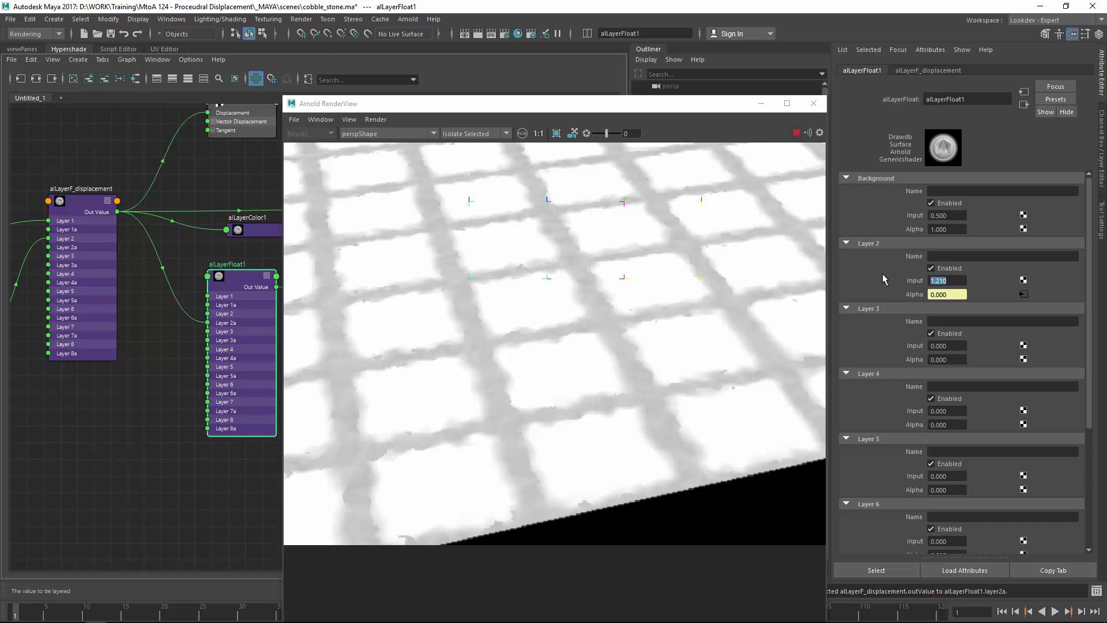
text(0)
key(Return)
Step: Change the Arnold RenderView's isolate option
click(501, 136)
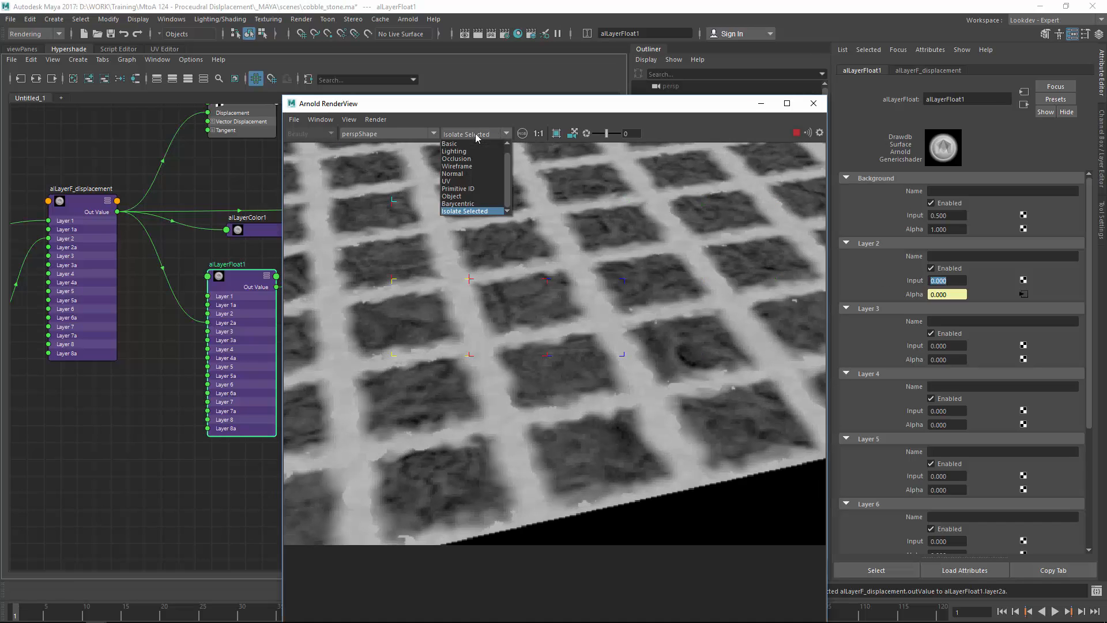
click(468, 145)
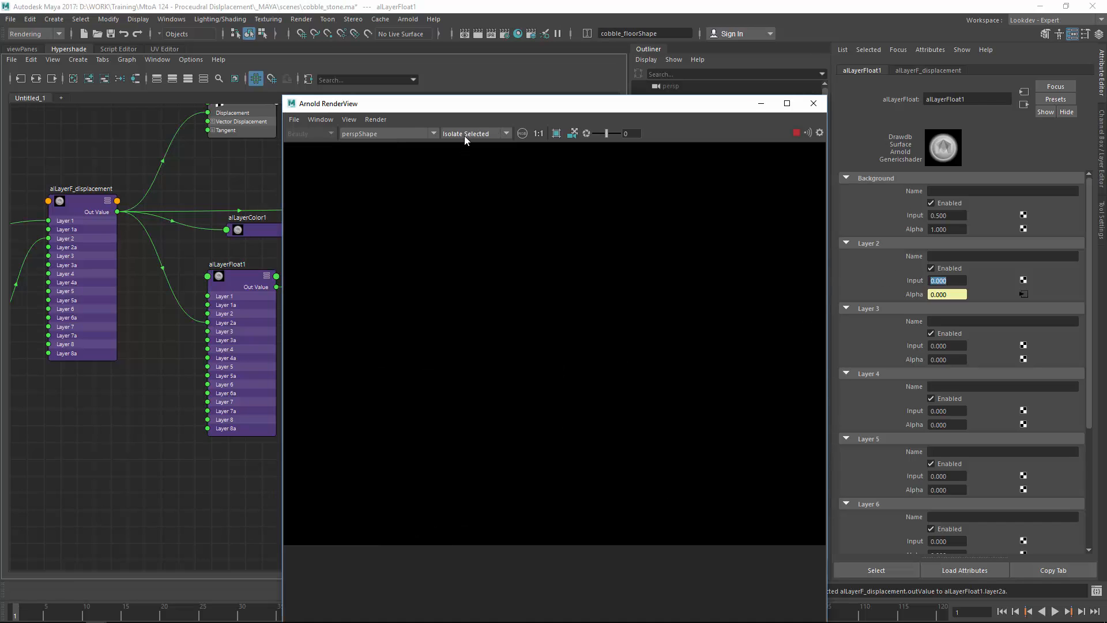
click(465, 137)
click(460, 145)
Step: Close RenderView, save the scene, and add an Arnold skydome light in the perspective view
click(812, 104)
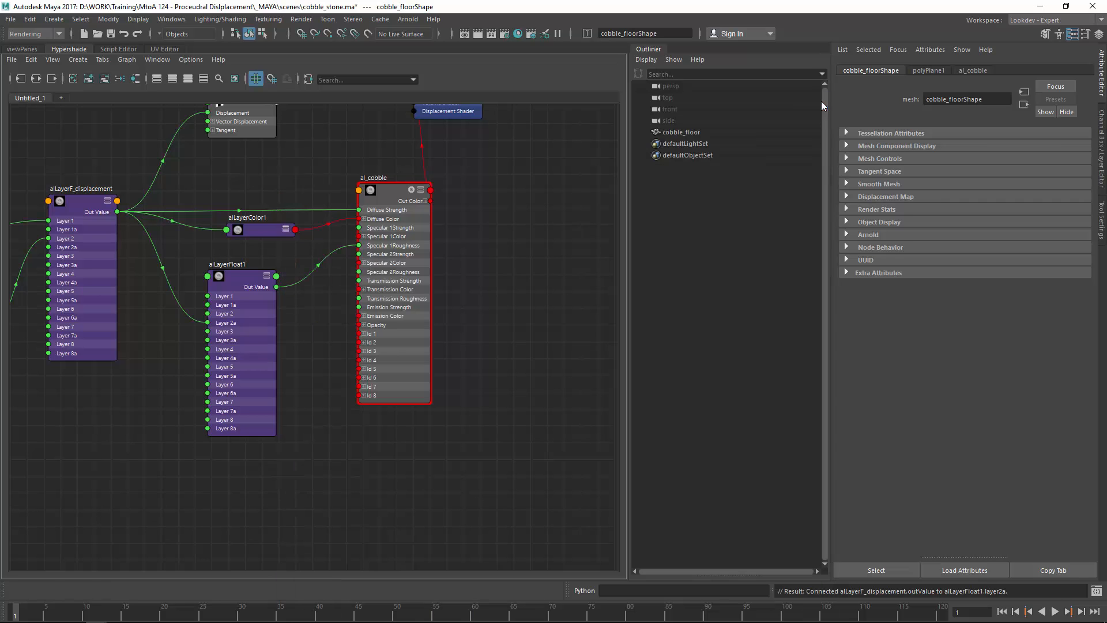
key(ctrl+s)
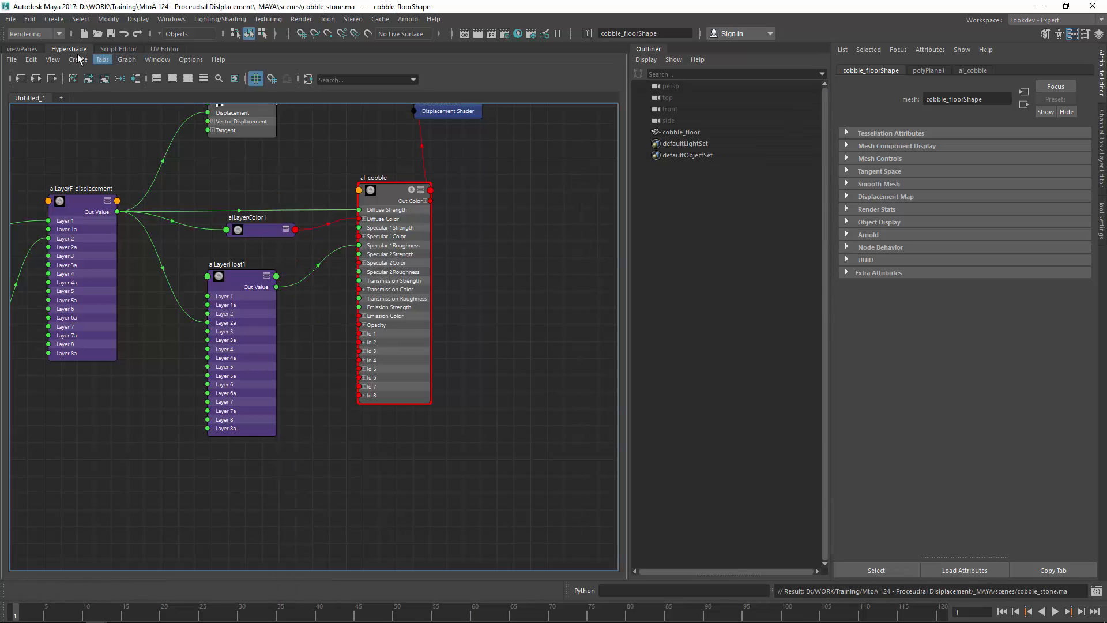
click(21, 49)
click(408, 19)
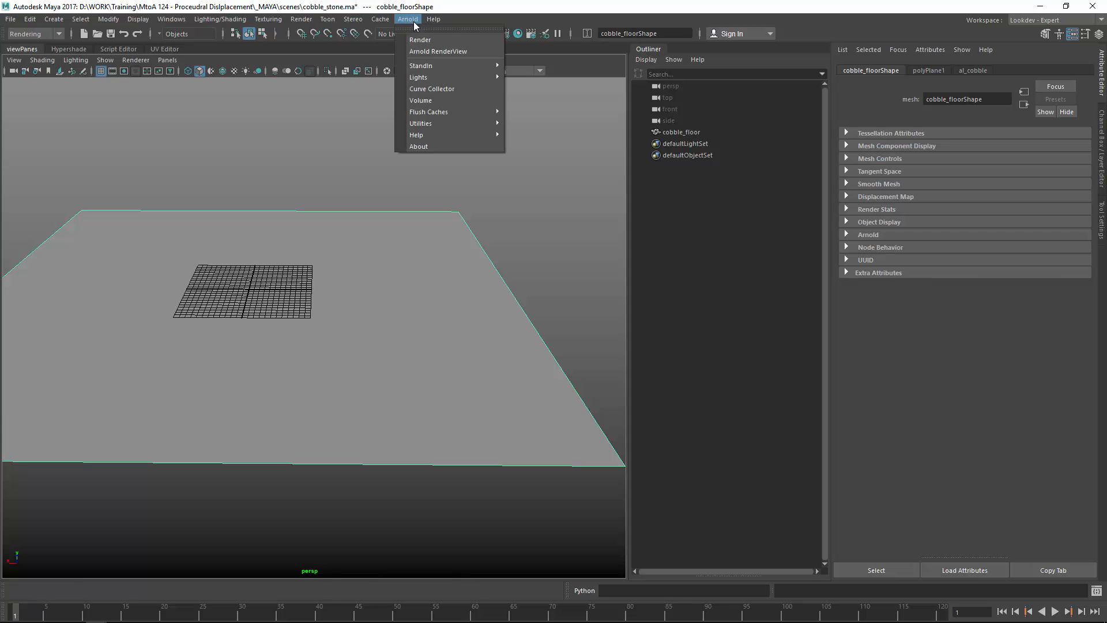
mouse_move(470, 77)
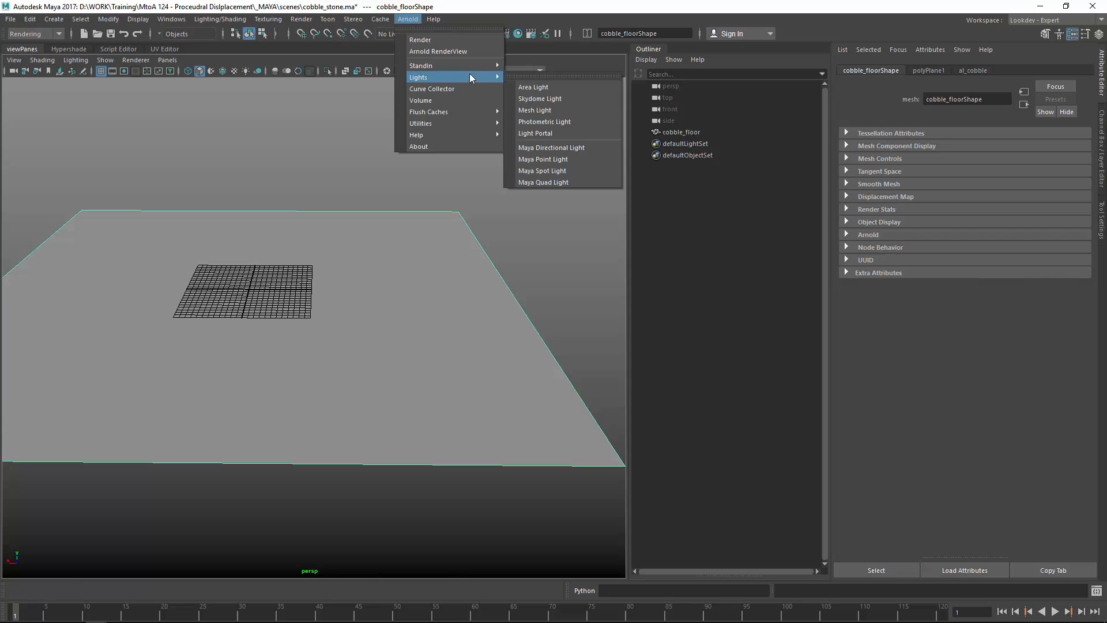
click(562, 99)
Step: Map an aiImage texture to the skydome's colour and browse to the HDRi Real Texture folder
click(1071, 191)
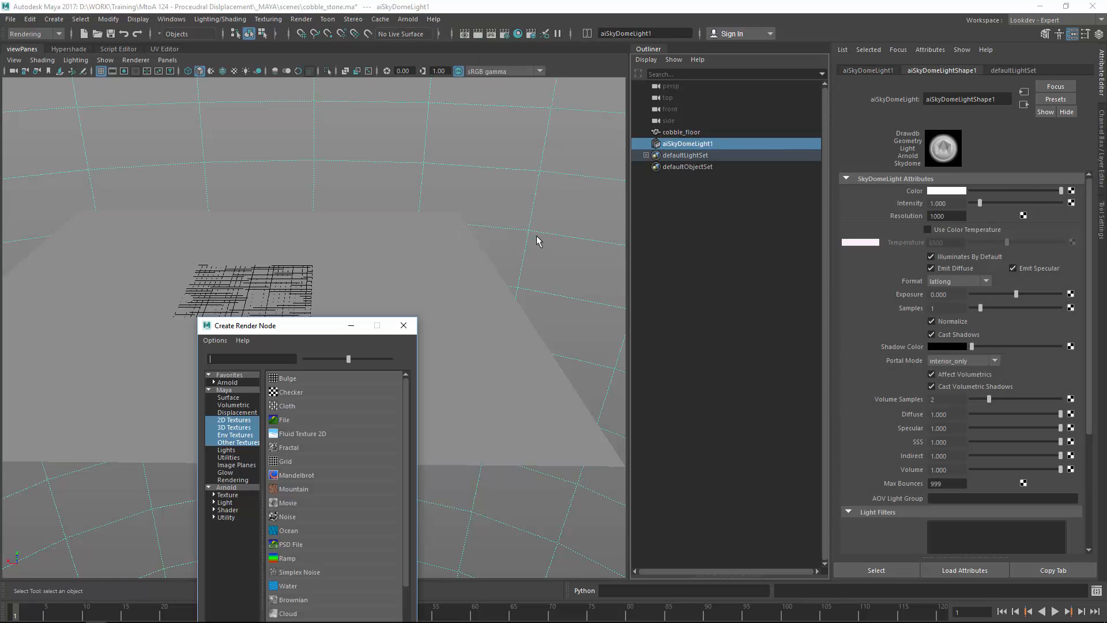
click(232, 488)
click(288, 379)
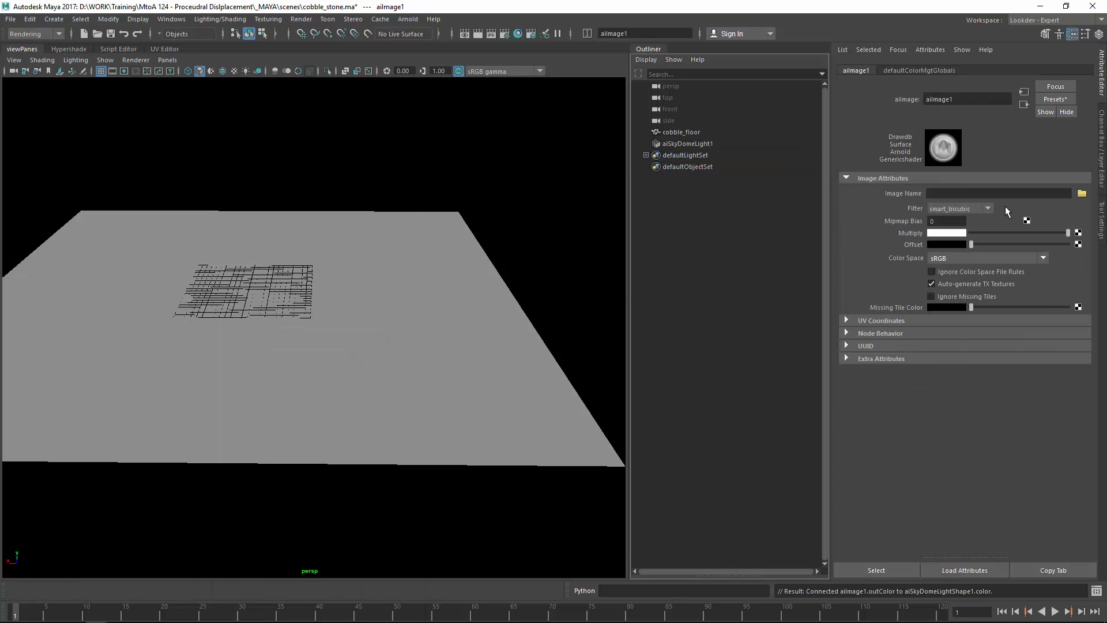
click(1082, 194)
click(304, 164)
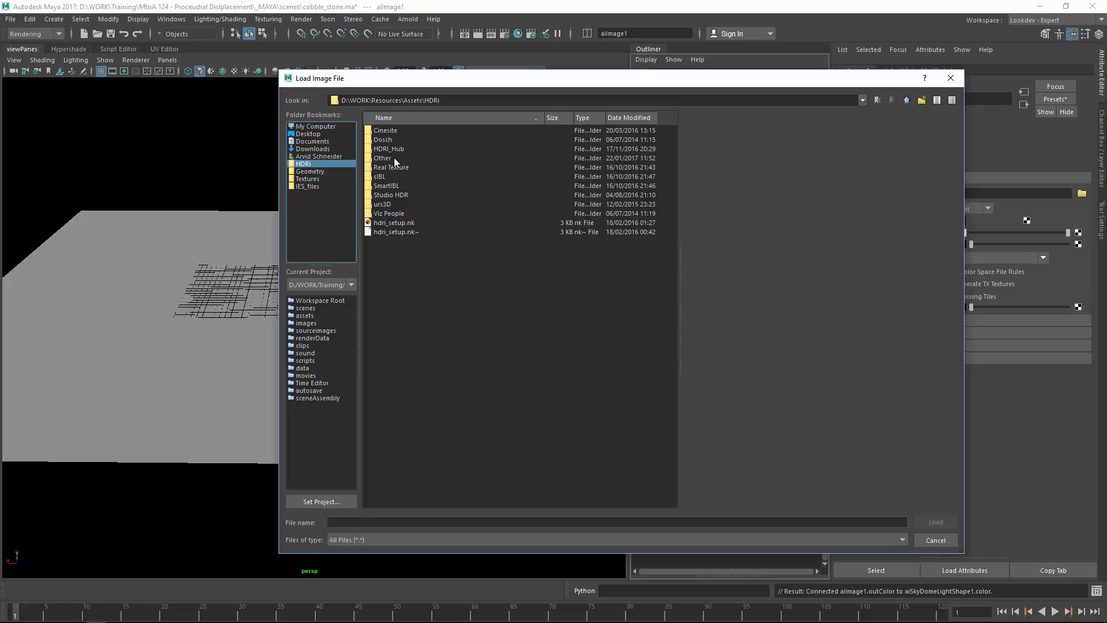
double_click(395, 167)
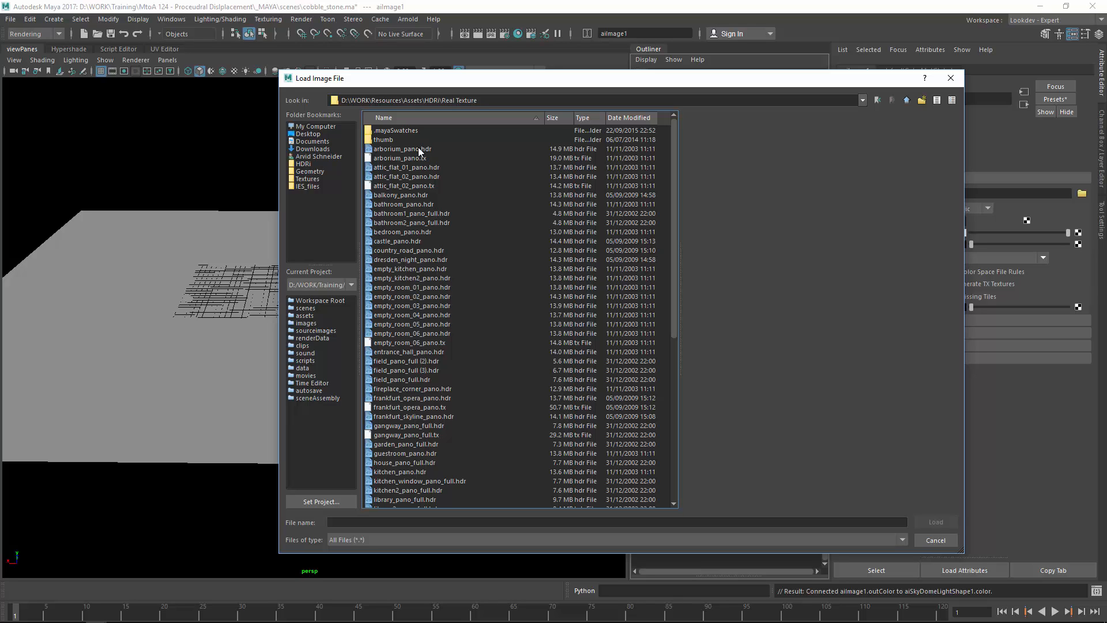
Step: Preview several HDR panoramas and load frankfurt_opera_pano.tx as the skydome image
click(419, 150)
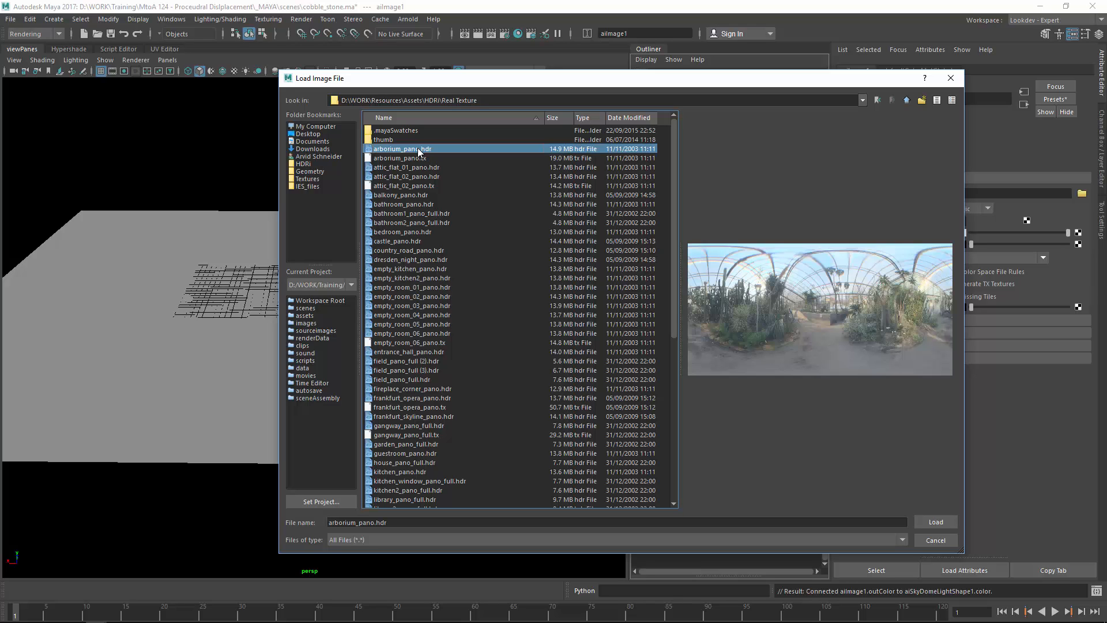
click(413, 178)
scroll(428, 267, down, 2)
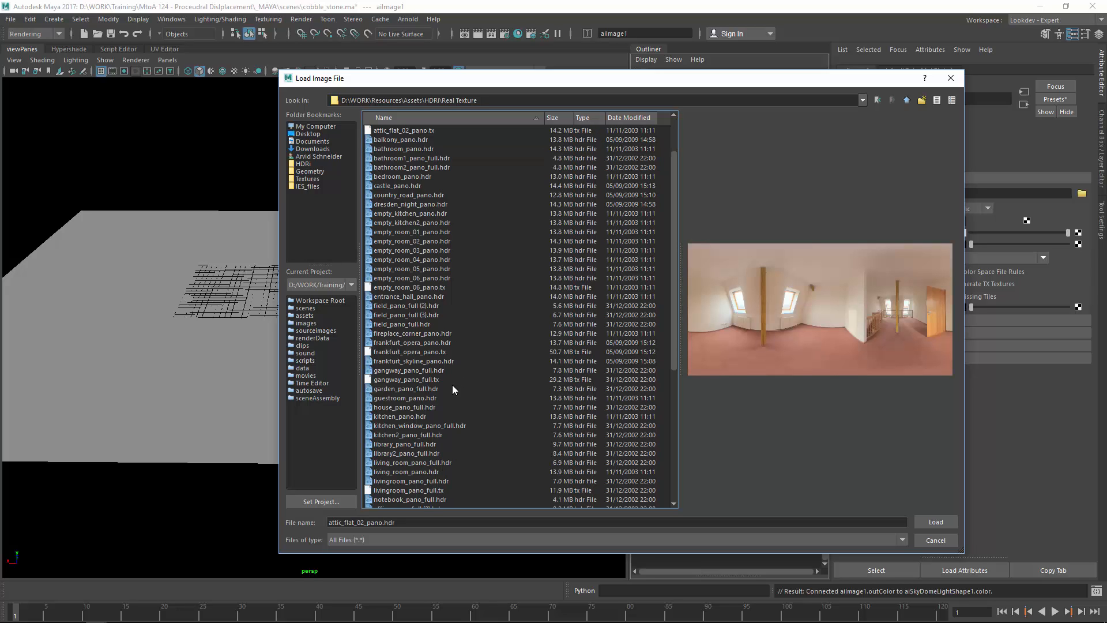
click(406, 371)
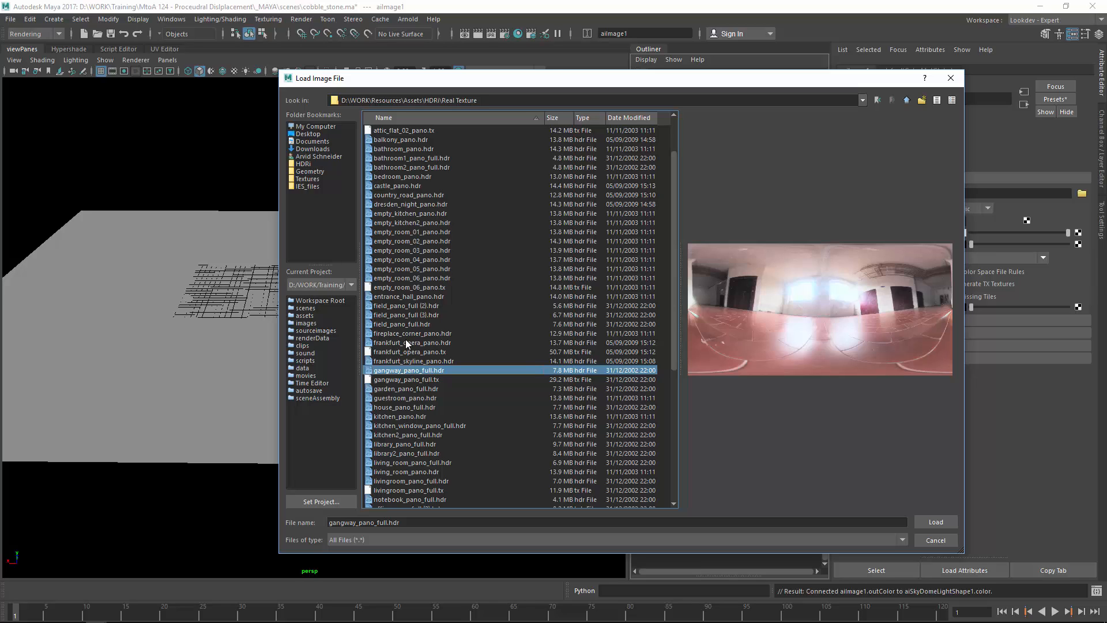
click(406, 342)
double_click(420, 352)
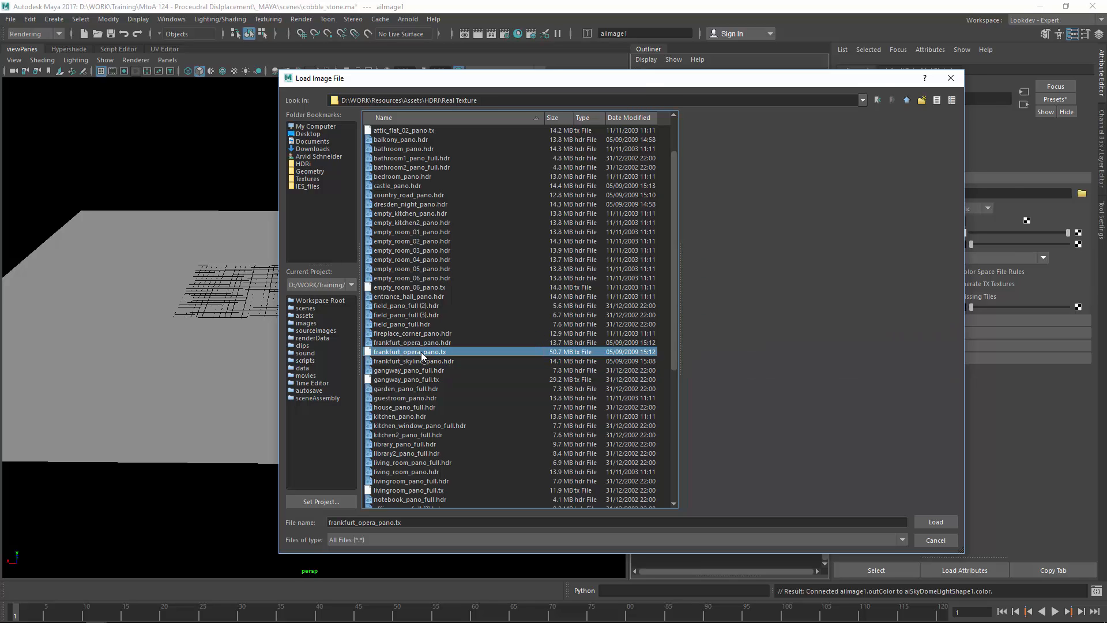
Step: Set the aiImage colour space to Raw and save the scene
alt+middle_drag(288, 256, 353, 252)
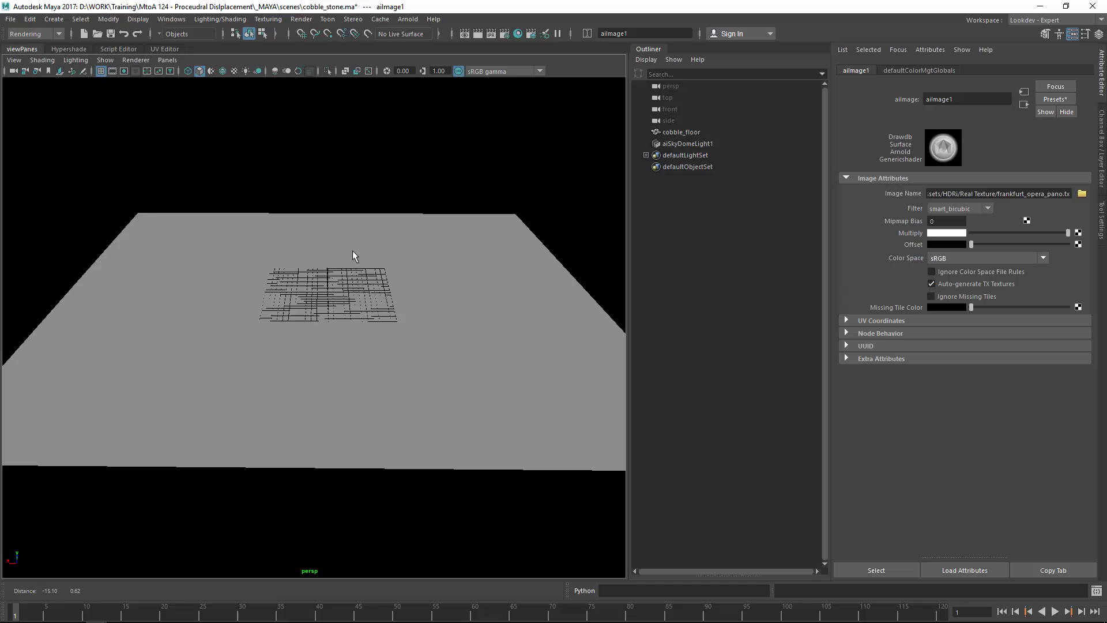
click(956, 258)
scroll(960, 306, up, 3)
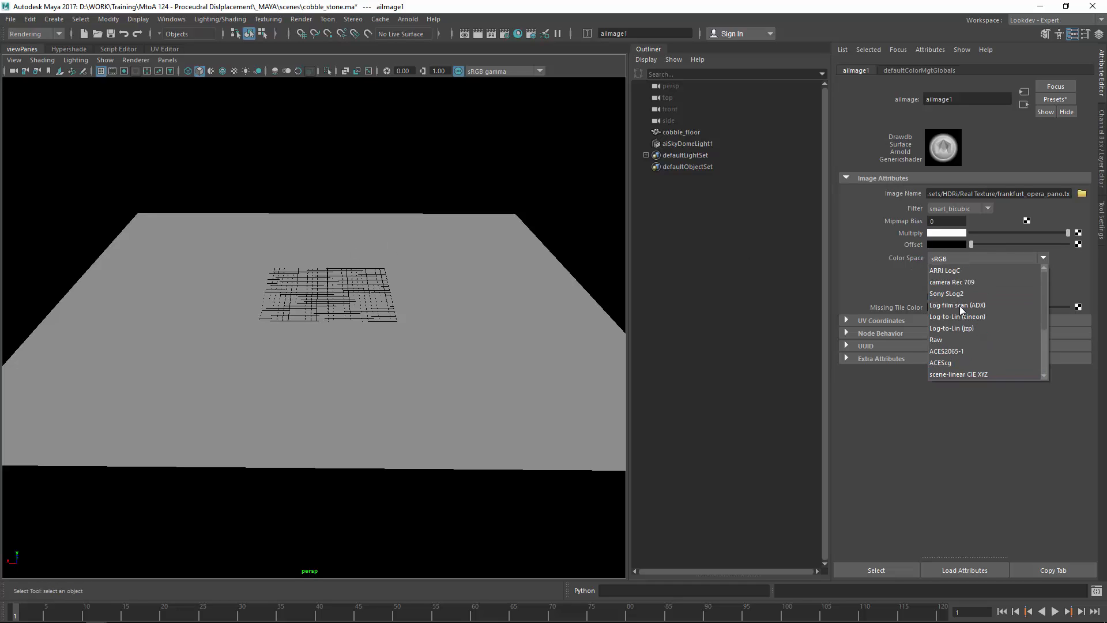
click(972, 339)
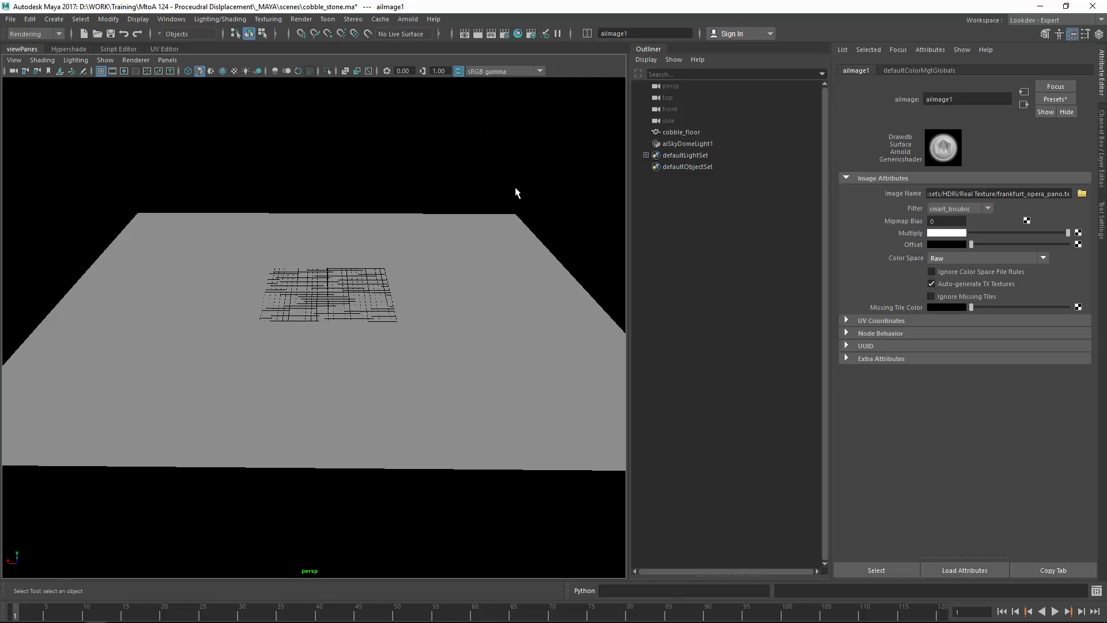
key(ctrl+s)
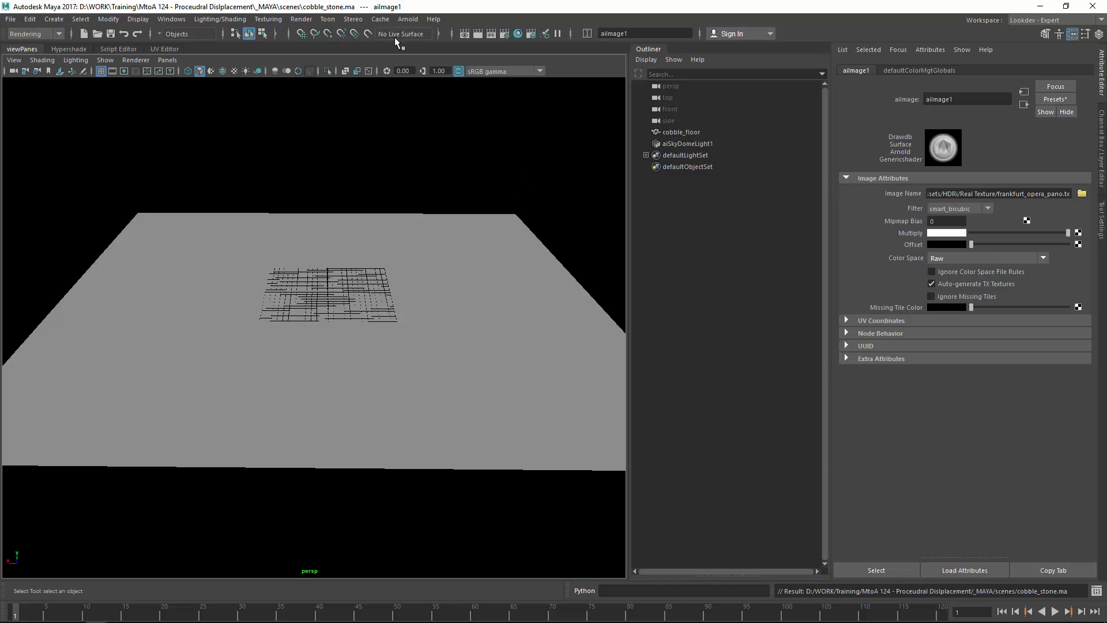
click(408, 19)
Step: Preview the HDRI-lit floor in Arnold RenderView, tumble and region-render it, then close the window
click(431, 50)
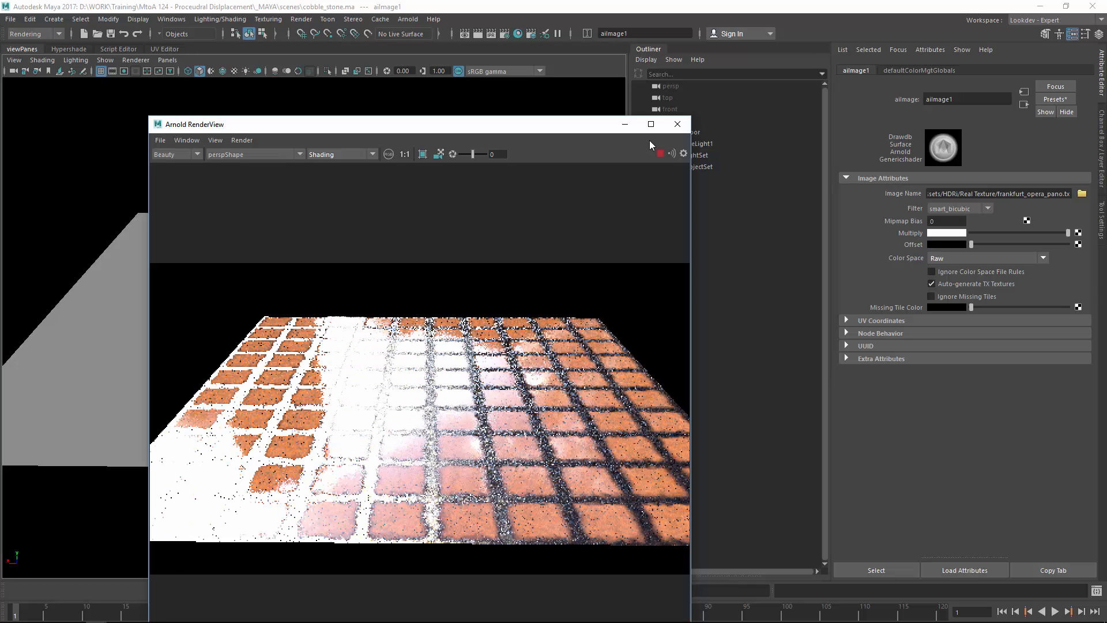
drag(203, 325, 214, 316)
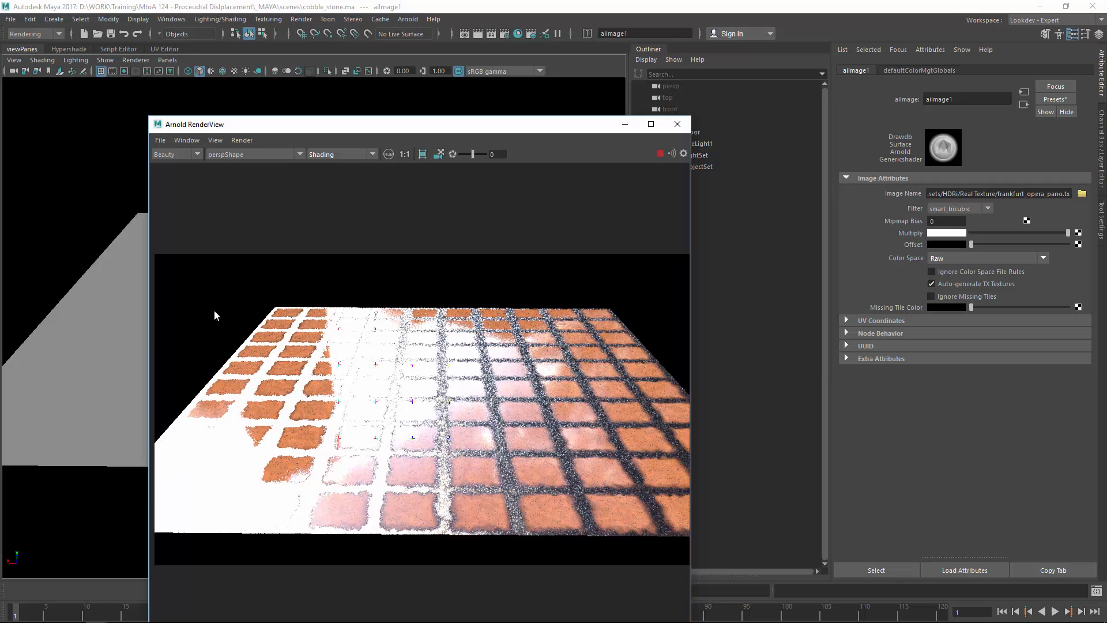
alt+drag(91, 309, 355, 245)
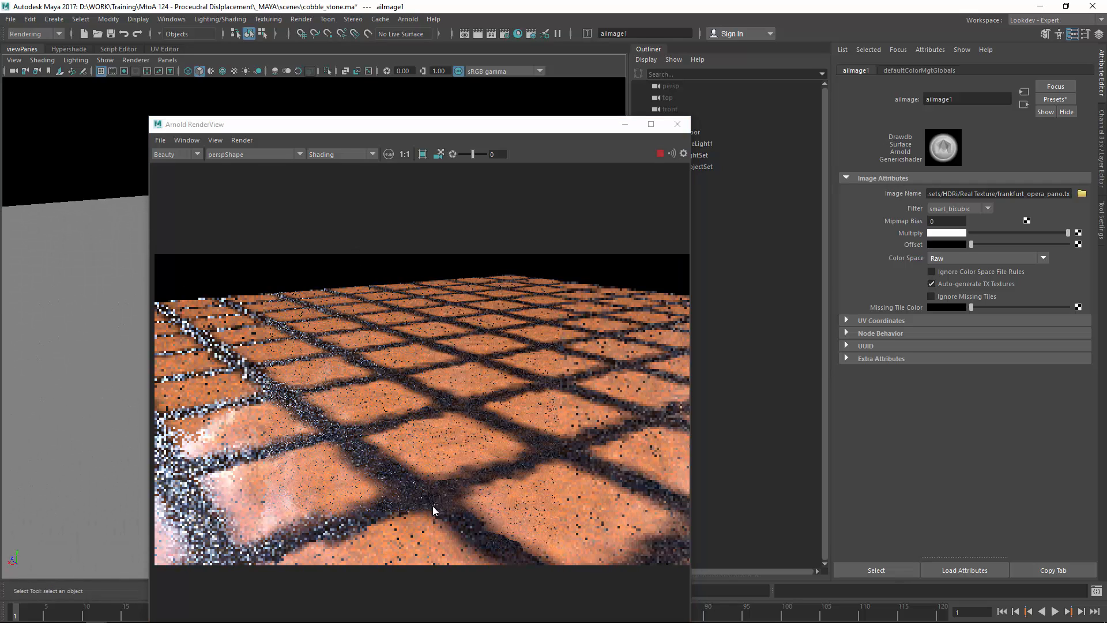
ctrl+drag(276, 356, 530, 527)
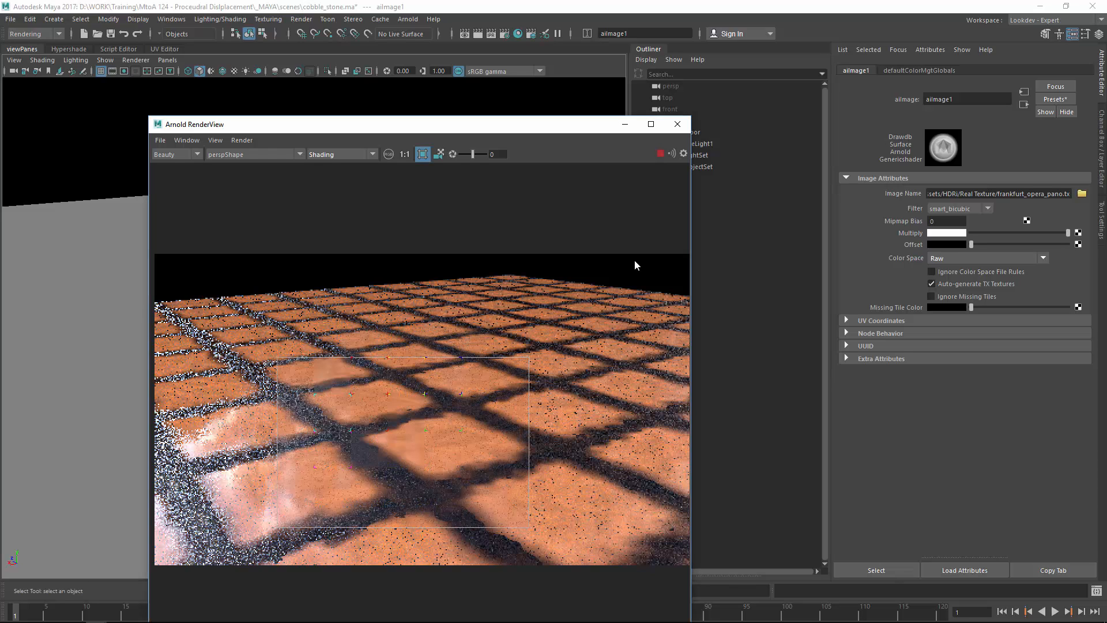
click(678, 124)
Step: Wire displacementShader1 into al_cobbleSG's Displacement Shader in the node graph and save the scene
click(69, 49)
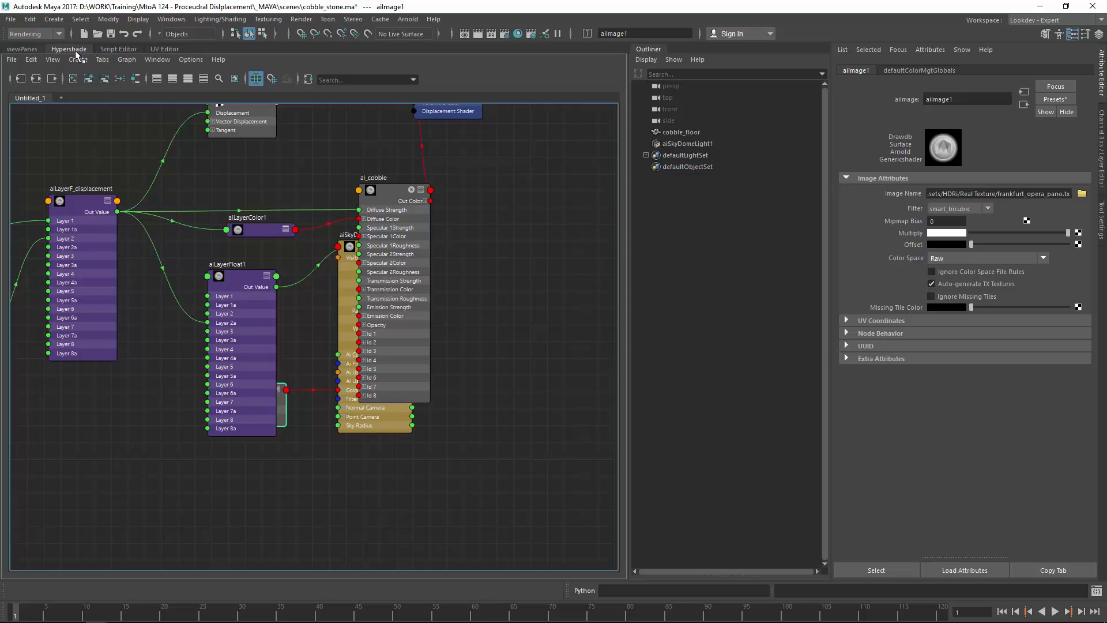
alt+middle_drag(489, 198, 459, 344)
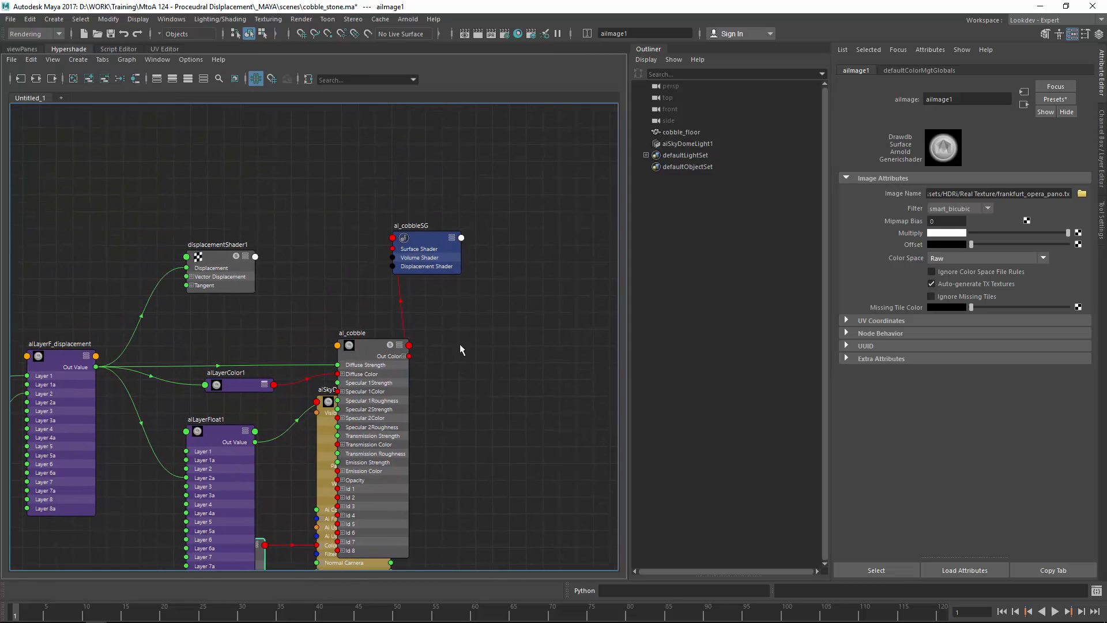
click(254, 270)
drag(255, 268, 472, 282)
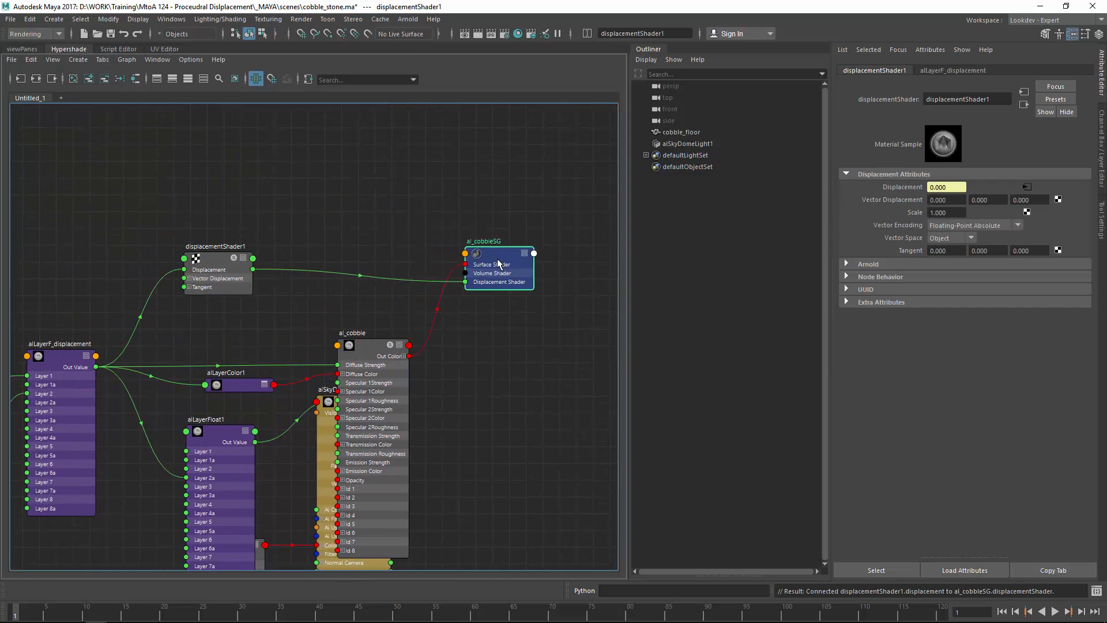
click(470, 222)
key(ctrl+s)
Step: Render the displaced cobblestone floor in Arnold RenderView
click(421, 19)
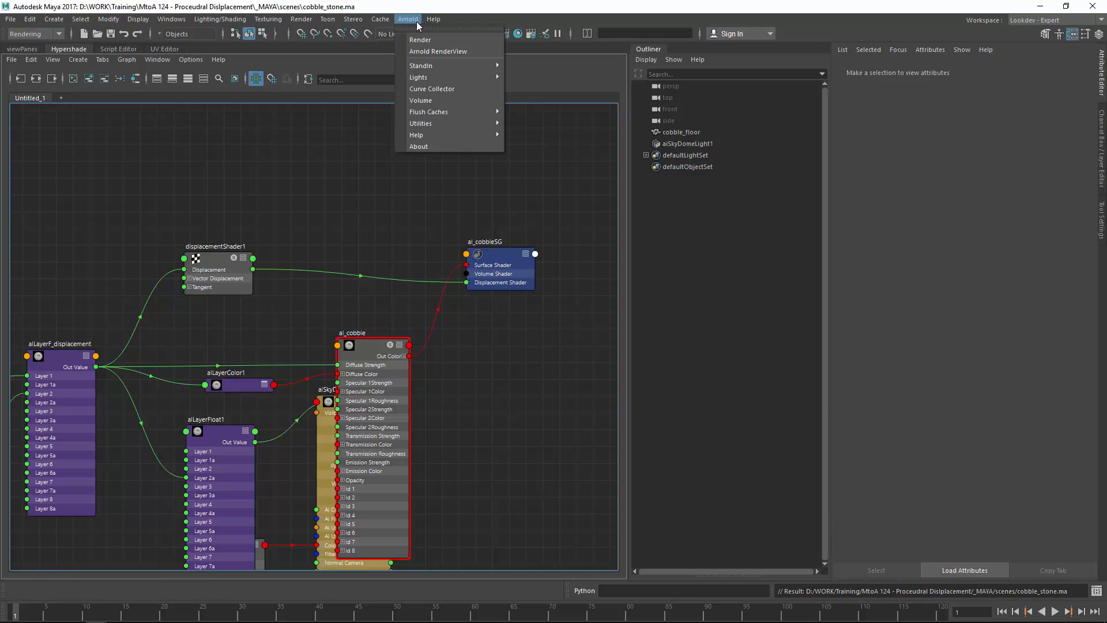
click(427, 51)
click(657, 153)
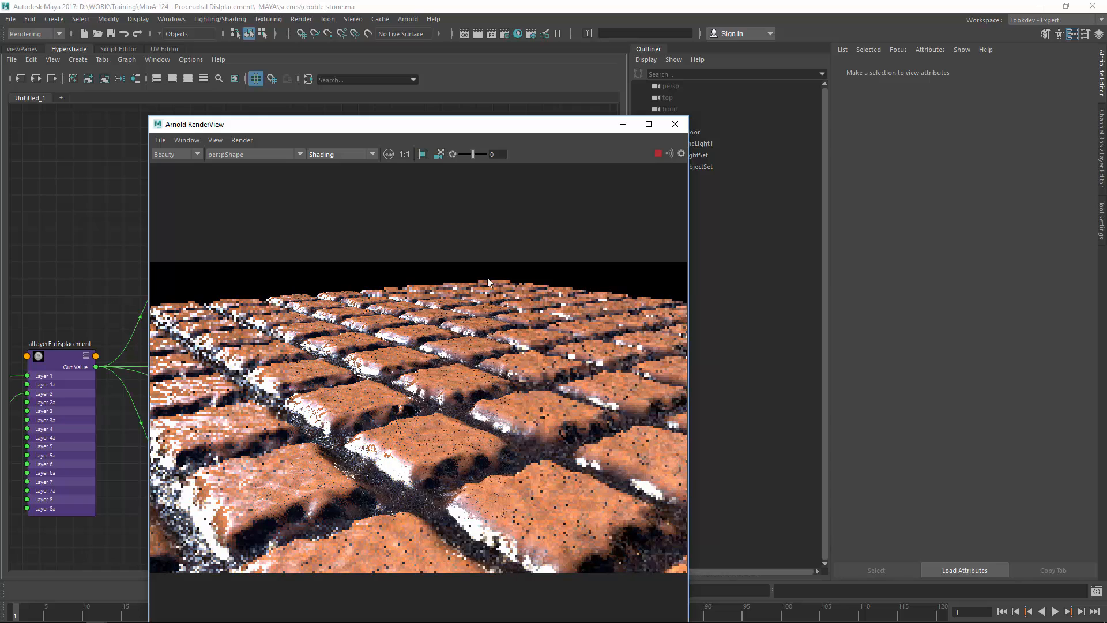
drag(410, 123, 494, 25)
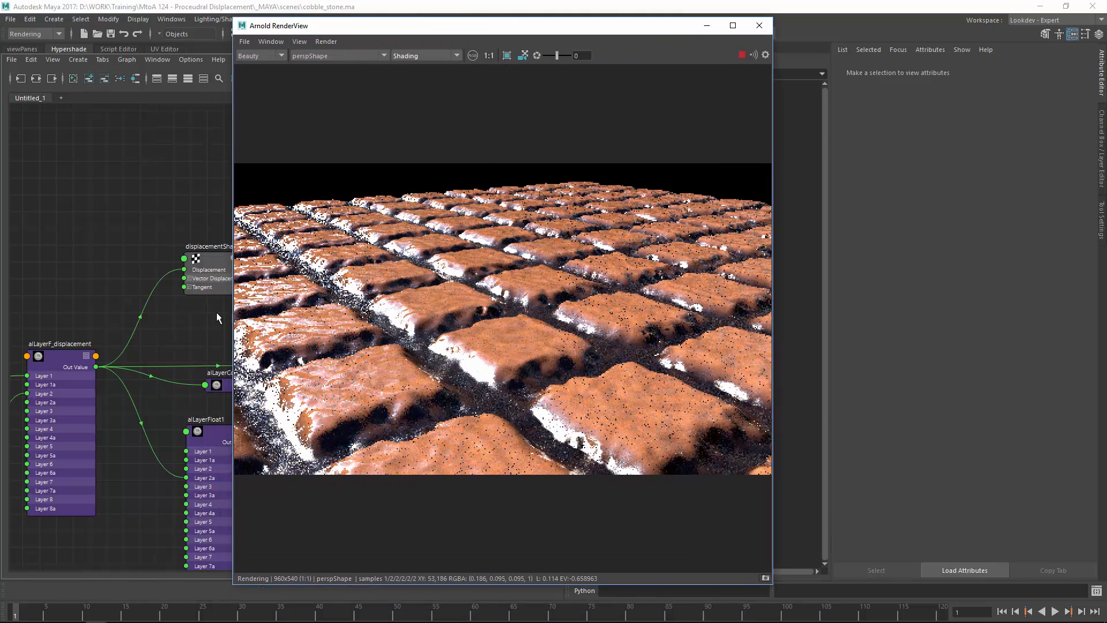
Step: Review the raised cobblestones from close, top-down, diagonal and low oblique angles, then close RenderView
click(523, 56)
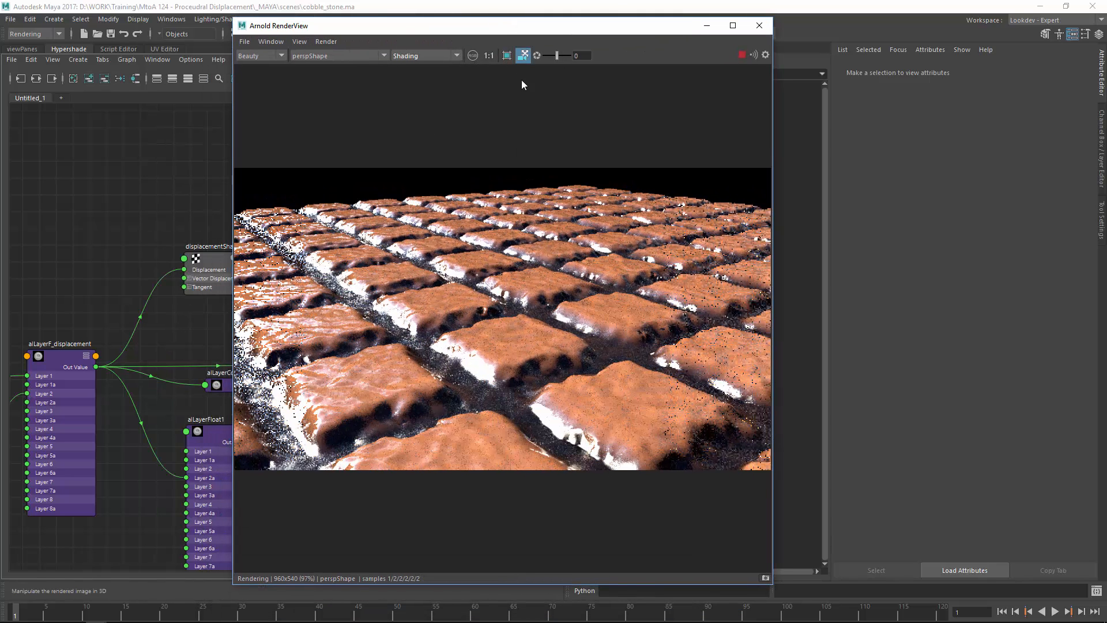
drag(521, 285, 606, 286)
right_drag(607, 286, 445, 383)
drag(445, 382, 490, 316)
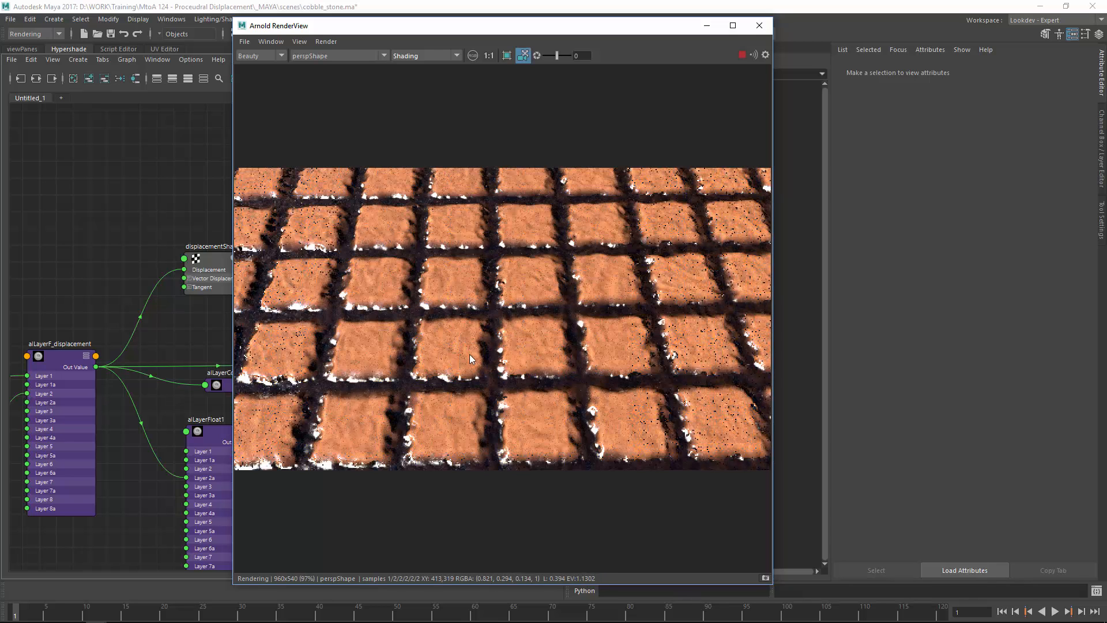
drag(470, 354, 435, 298)
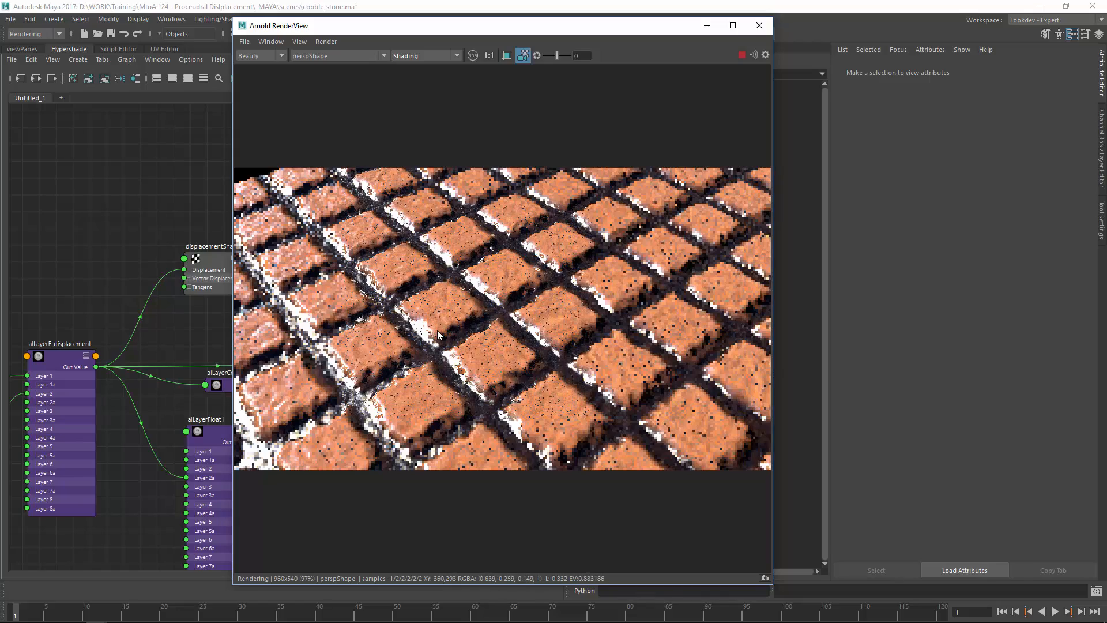
mouse_move(558, 305)
mouse_down()
mouse_move(550, 279)
mouse_move(356, 424)
mouse_move(496, 284)
mouse_move(598, 286)
mouse_move(544, 289)
mouse_move(543, 314)
mouse_up()
right_drag(697, 230, 524, 330)
drag(524, 330, 525, 324)
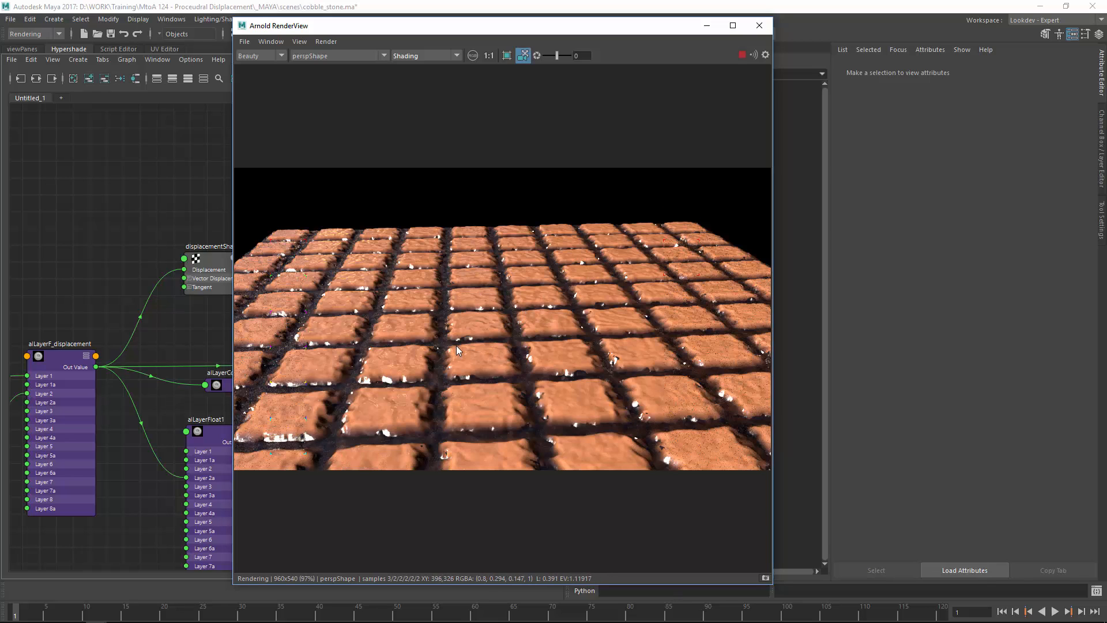
click(759, 25)
scroll(344, 267, up, 3)
scroll(247, 260, down, 4)
alt+middle_drag(246, 261, 526, 246)
scroll(346, 302, up, 5)
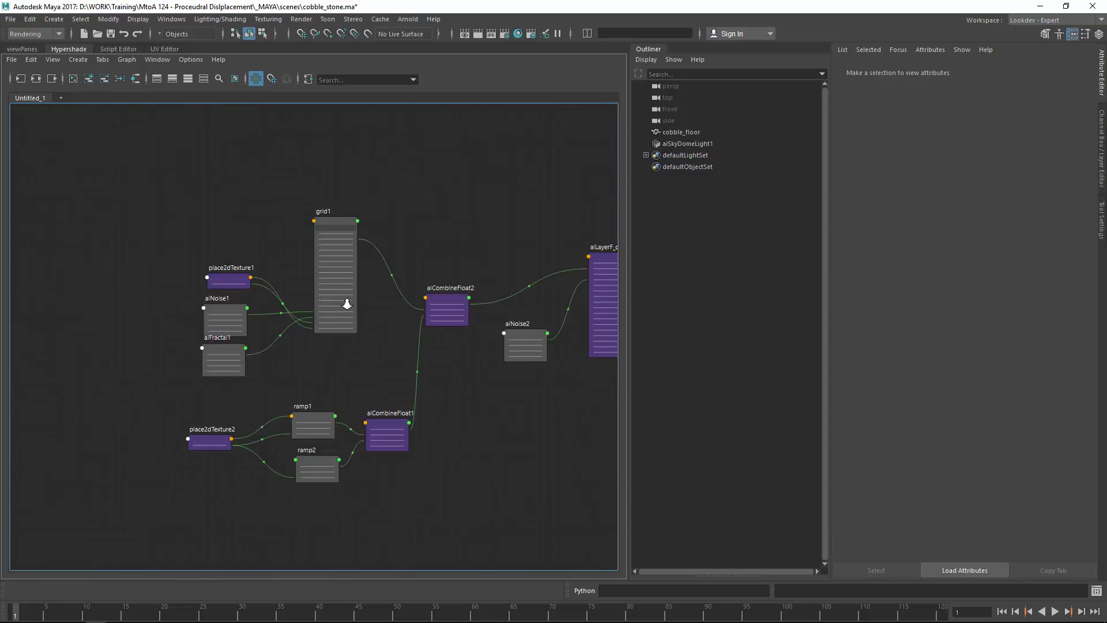
alt+middle_drag(189, 319, 195, 238)
click(257, 187)
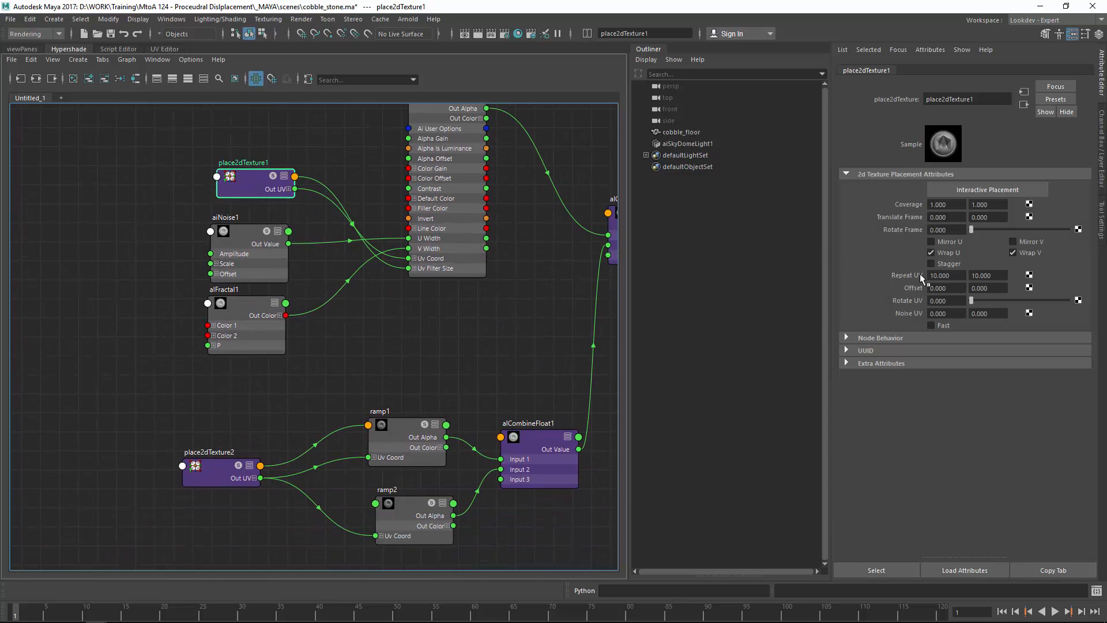
drag(955, 276, 887, 280)
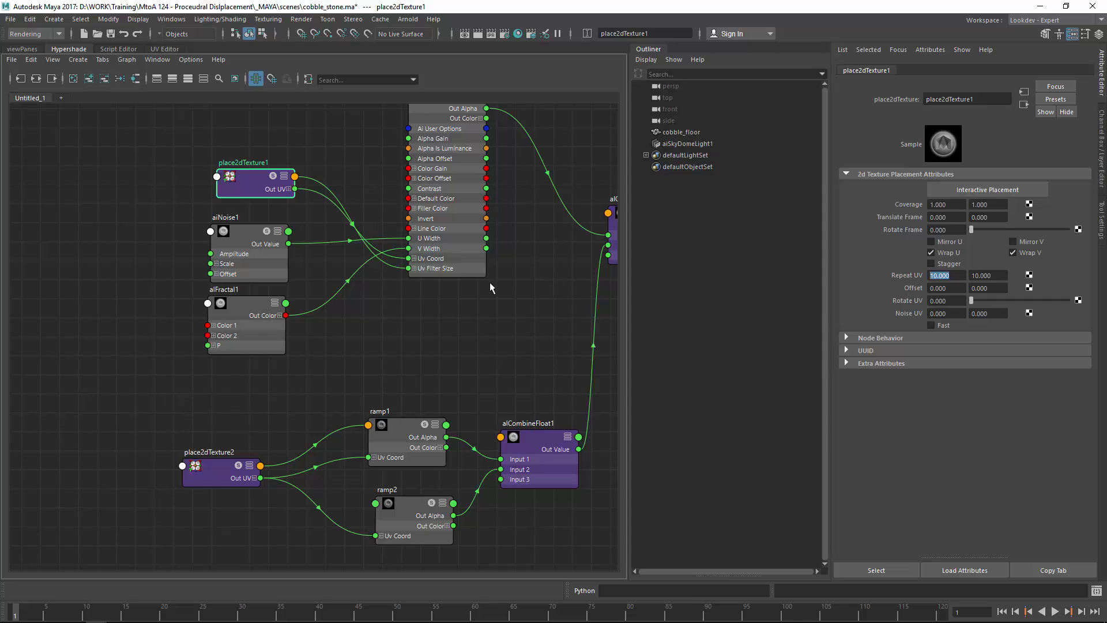
alt+right_drag(529, 305, 303, 303)
alt+middle_drag(513, 313, 257, 307)
alt+right_drag(415, 316, 554, 325)
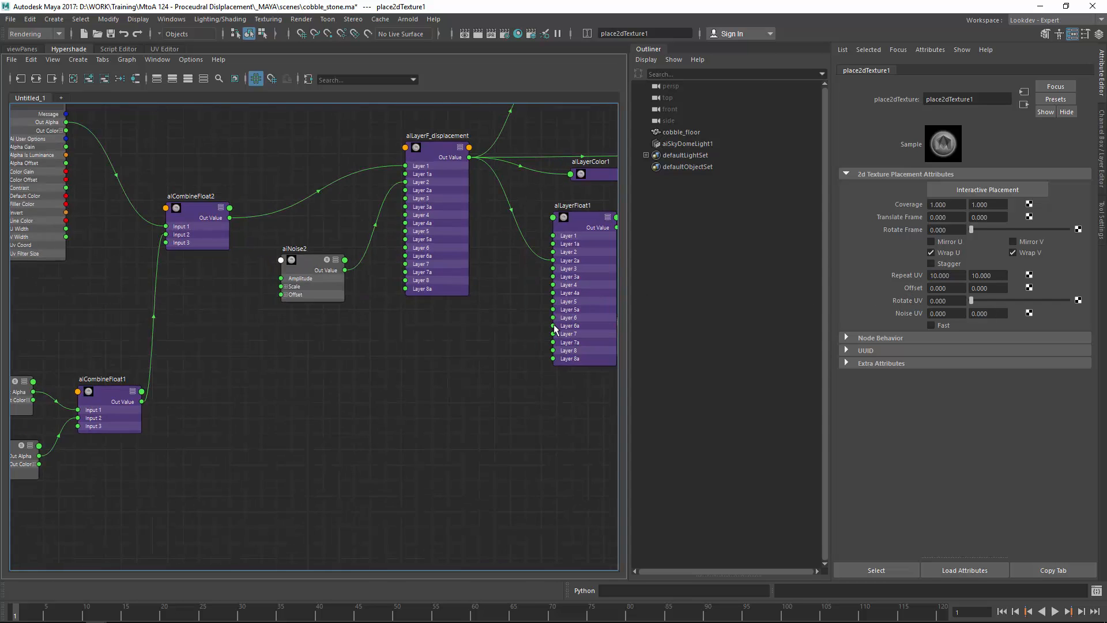
alt+middle_drag(555, 325, 255, 374)
alt+middle_drag(497, 218, 441, 311)
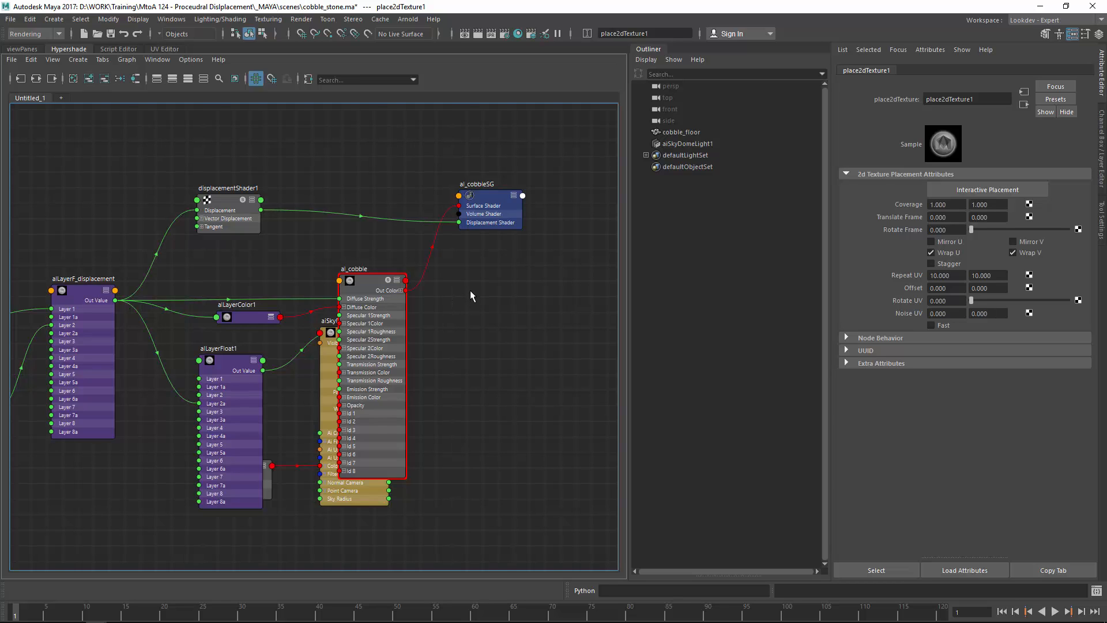